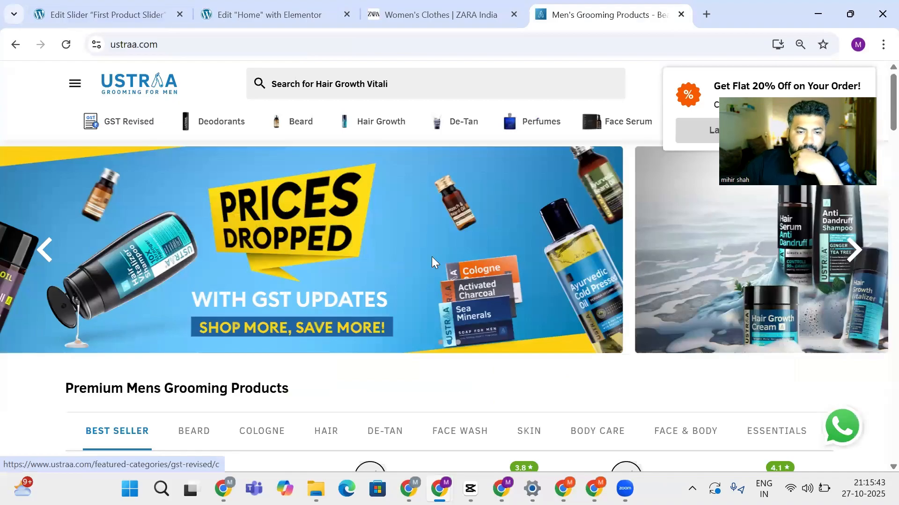
Browse down the store page, highlighting the row of product category tabs
scroll(513, 259, "down", 4)
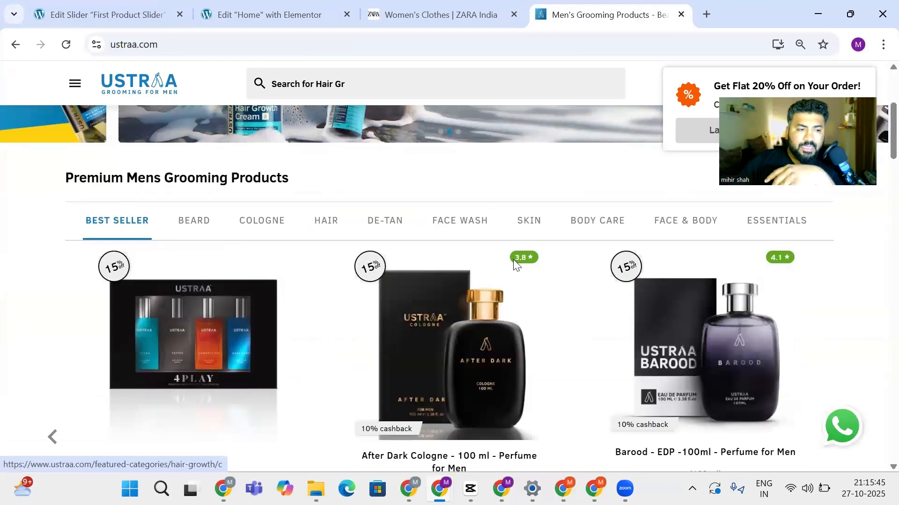
left_click_drag(98, 251, 842, 236)
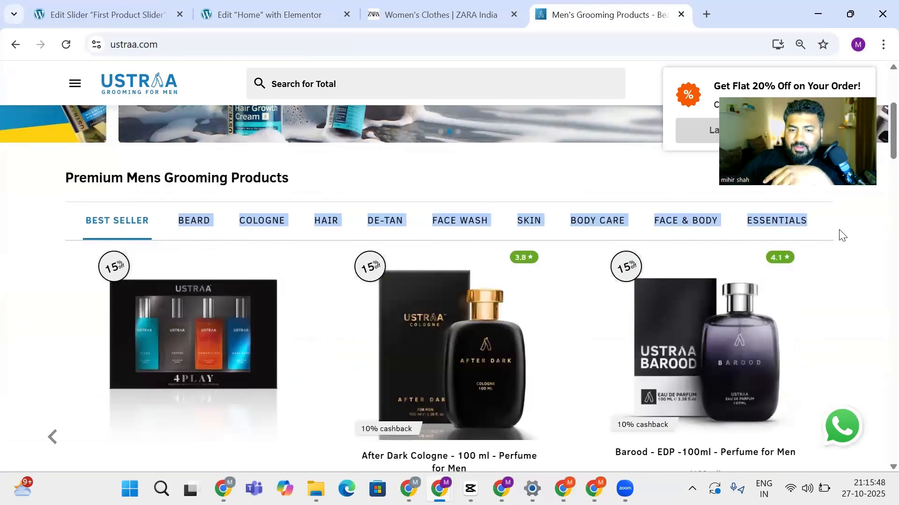
scroll(840, 236, "down", 3)
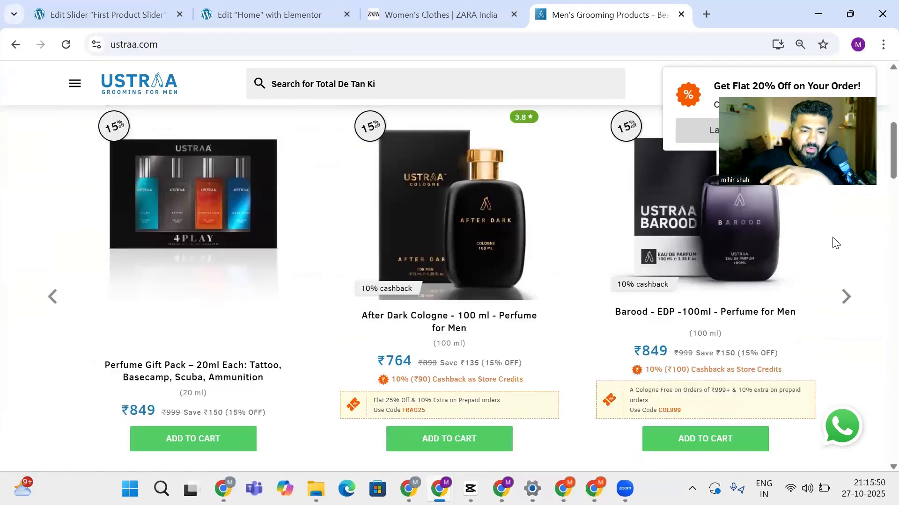
scroll(281, 274, "down", 3)
scroll(281, 274, "down", 8)
scroll(281, 275, "up", 3)
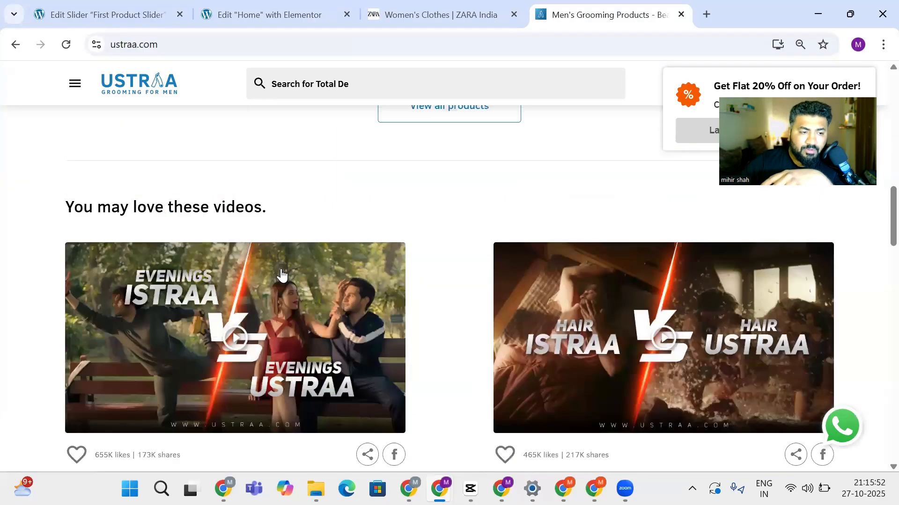
left_click_drag(66, 214, 323, 213)
scroll(323, 213, "down", 8)
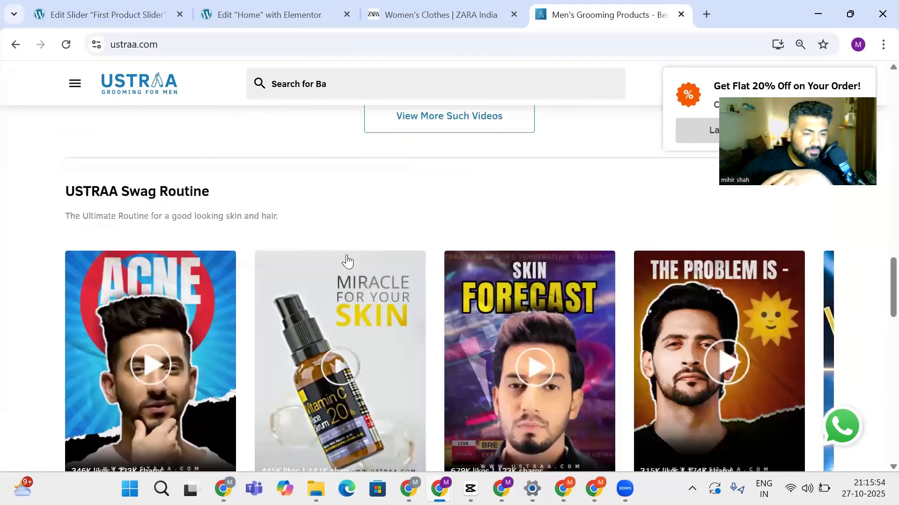
scroll(346, 257, "down", 13)
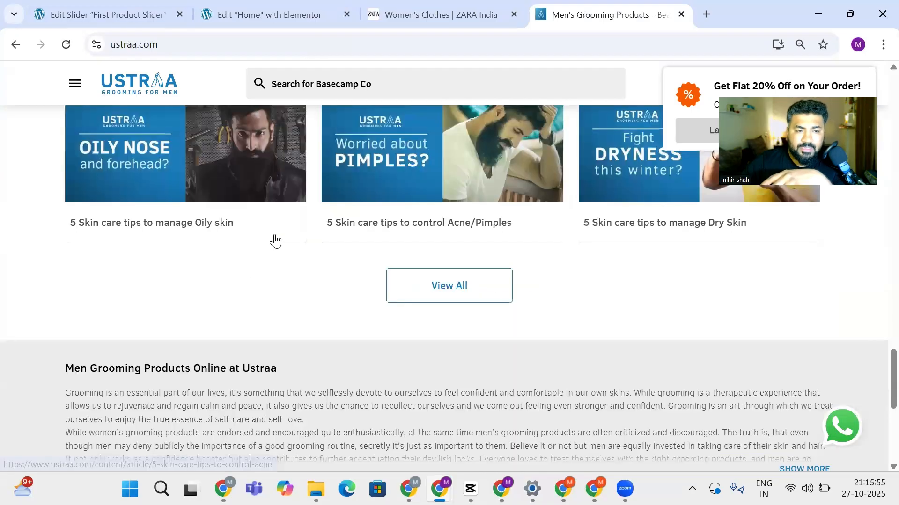
scroll(134, 242, "up", 3)
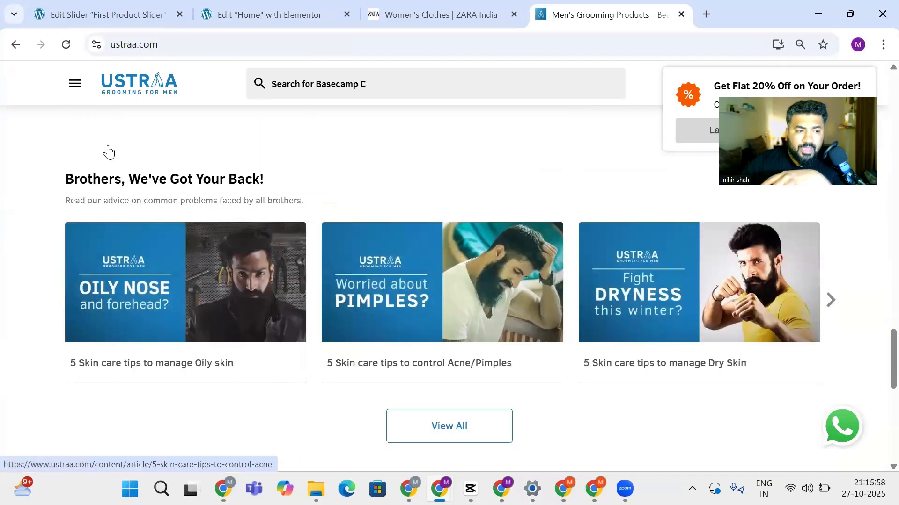
Advance the advice article carousel three times and scroll past it
left_click(831, 300)
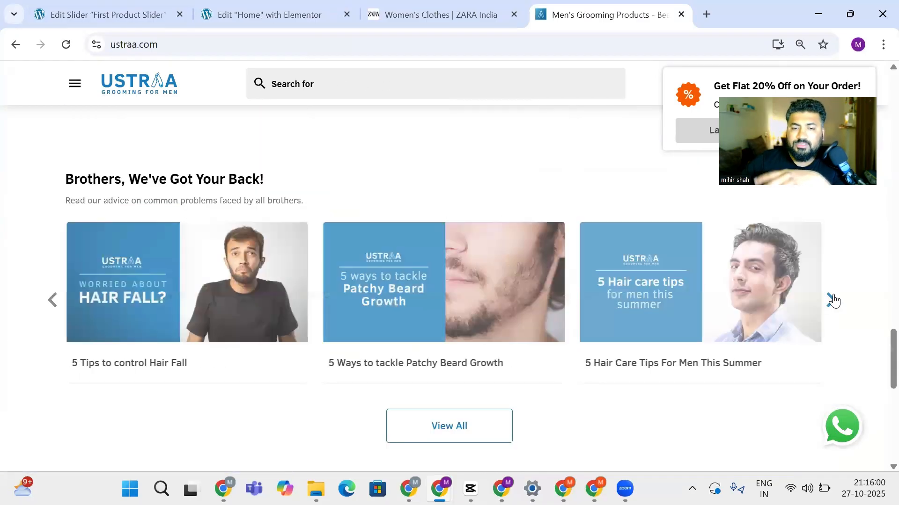
left_click(831, 300)
left_click(832, 300)
scroll(448, 292, "down", 6)
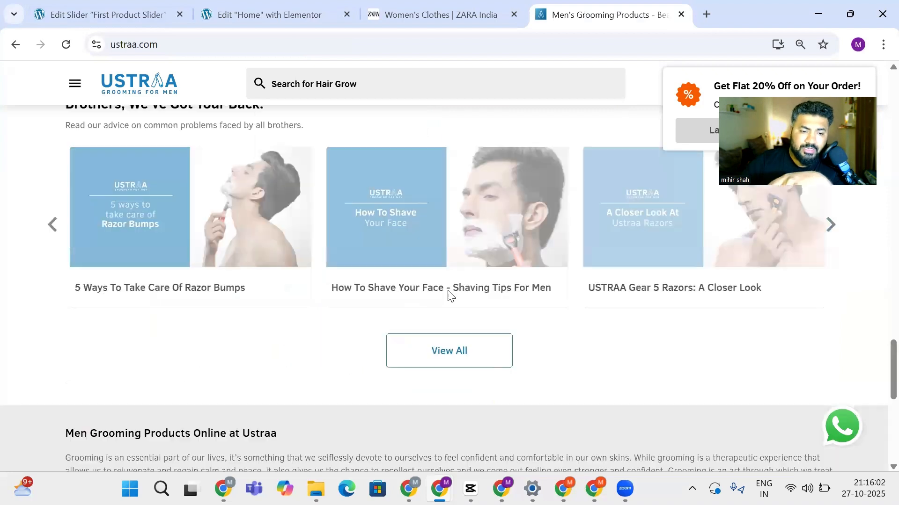
scroll(447, 295, "down", 3)
Scroll back up and switch to the Elementor Home editor at its pug hero slider
scroll(447, 294, "up", 9)
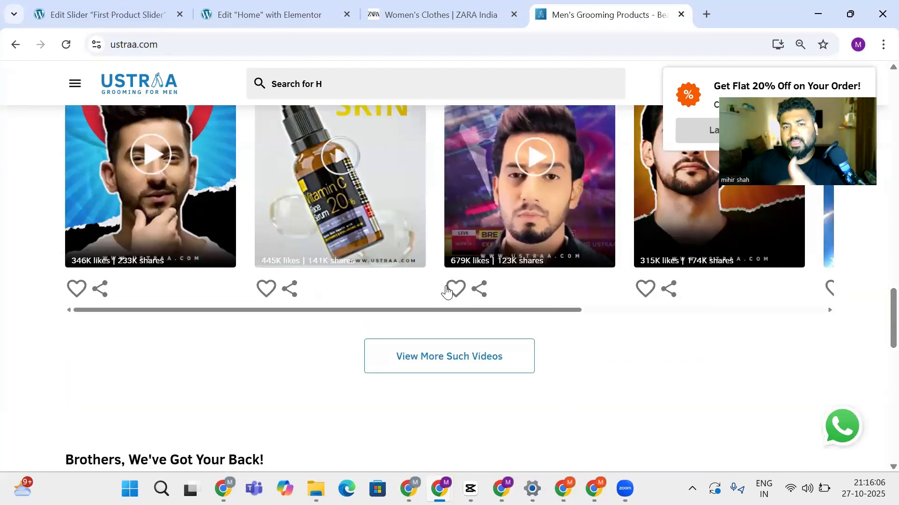
scroll(446, 291, "down", 3)
scroll(447, 288, "up", 6)
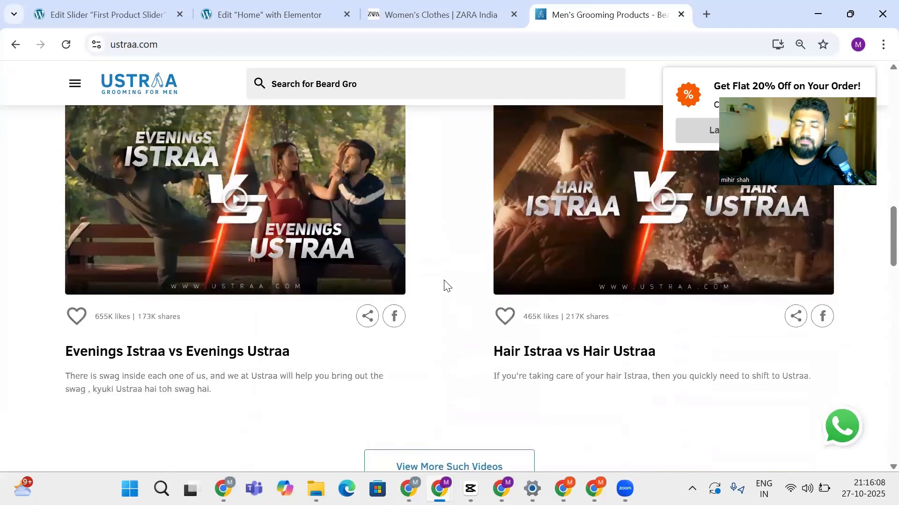
scroll(445, 280, "up", 15)
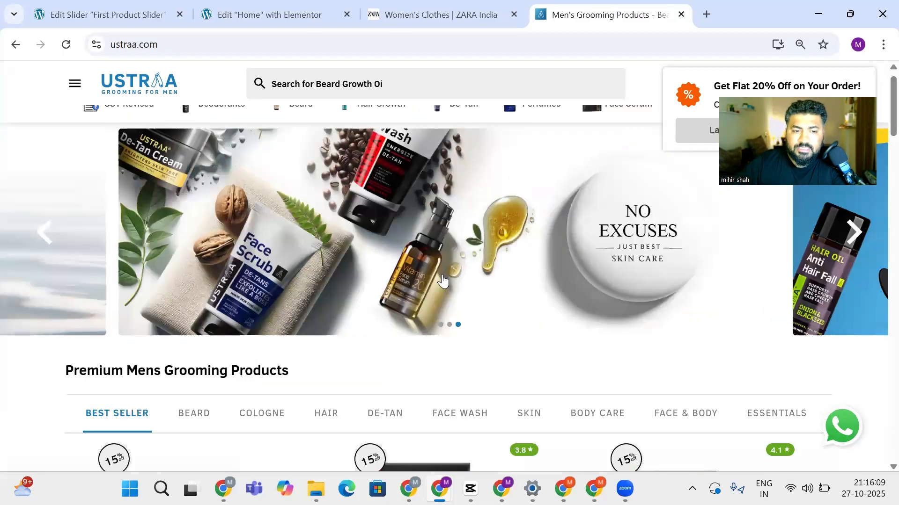
scroll(389, 182, "up", 1)
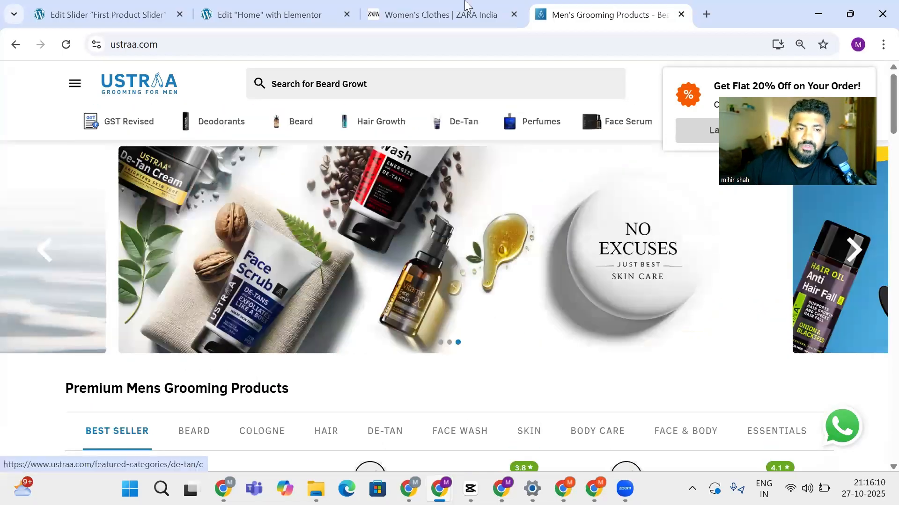
left_click(273, 6)
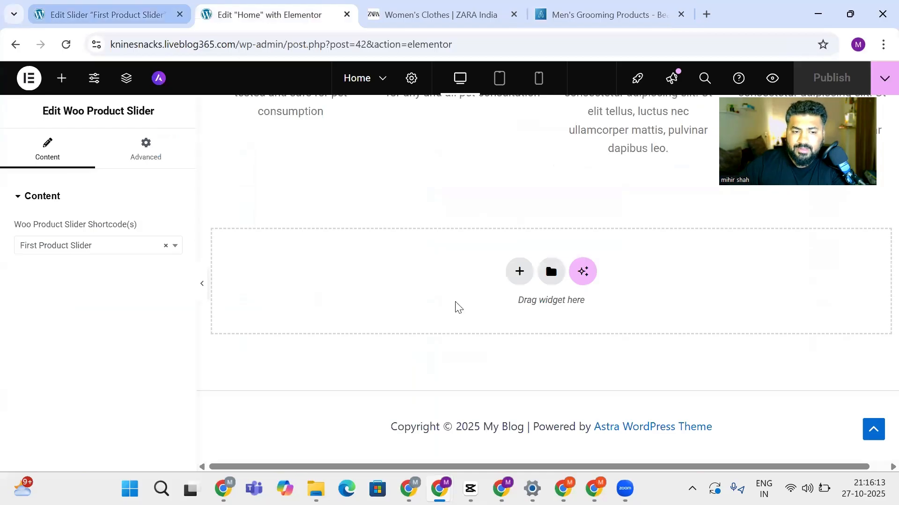
scroll(457, 308, "up", 15)
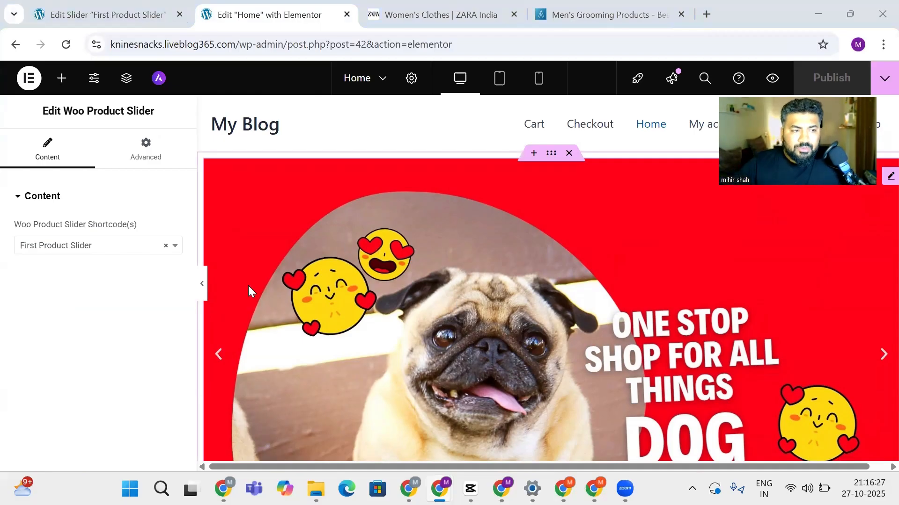
key("alt+Tab")
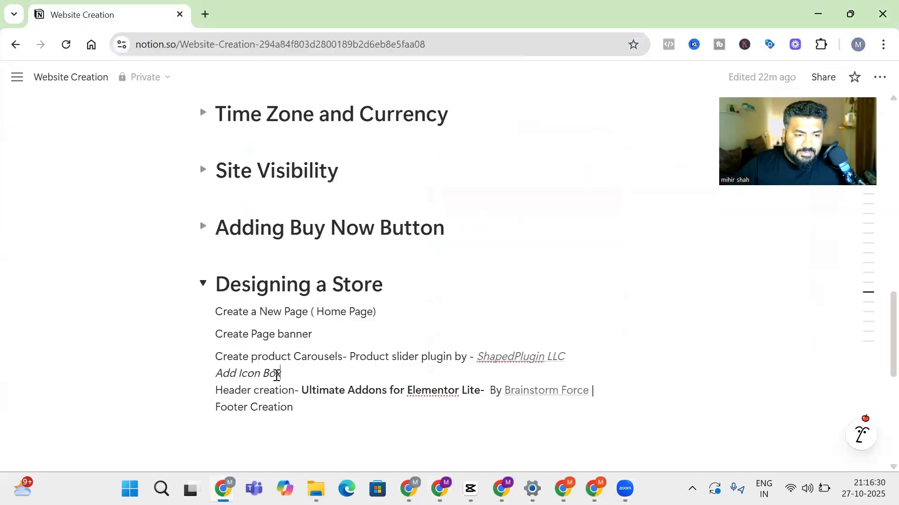
left_click_drag(209, 390, 264, 401)
left_click(243, 406)
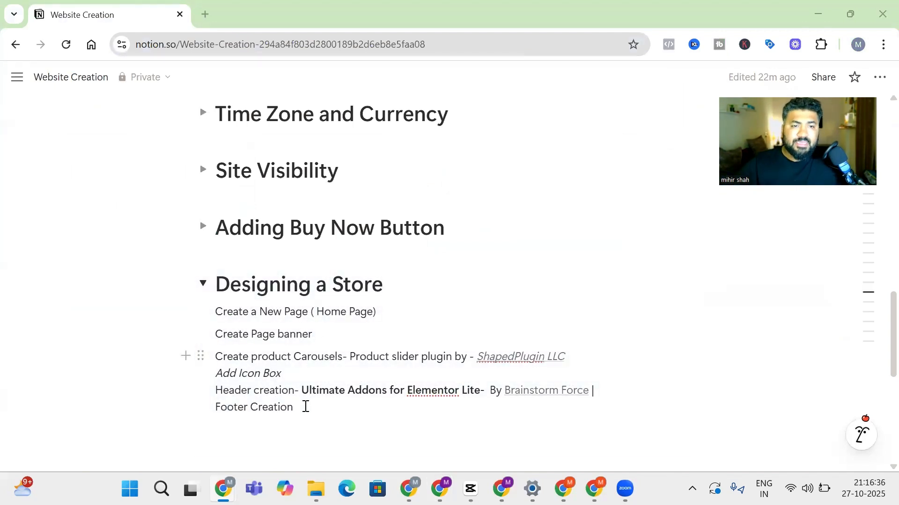
key("alt+Tab")
key("alt+Tab")
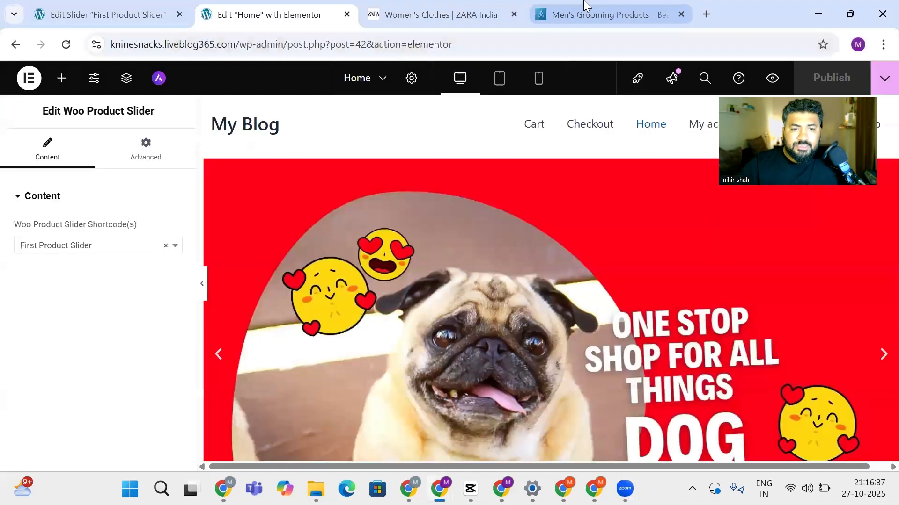
Dismiss Ustraa's 20% off coupon popup and highlight the footer's brand description line
left_click(585, 6)
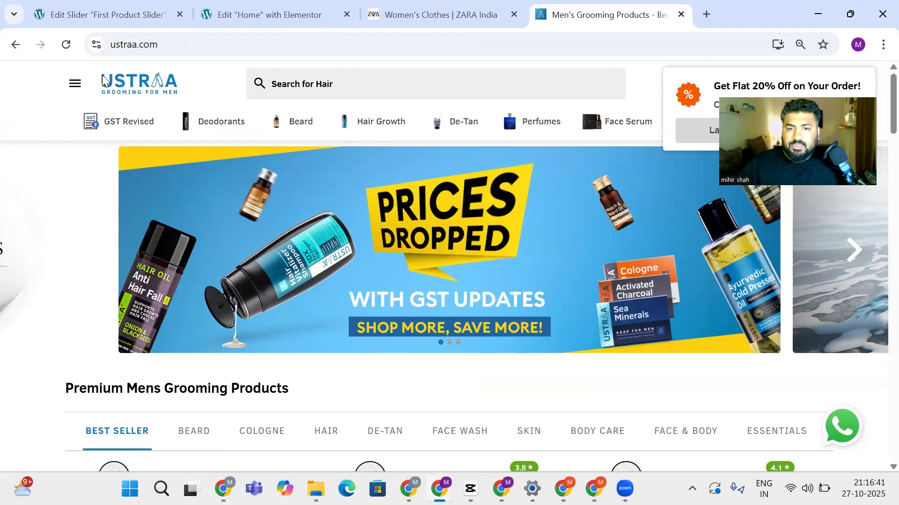
left_click(713, 130)
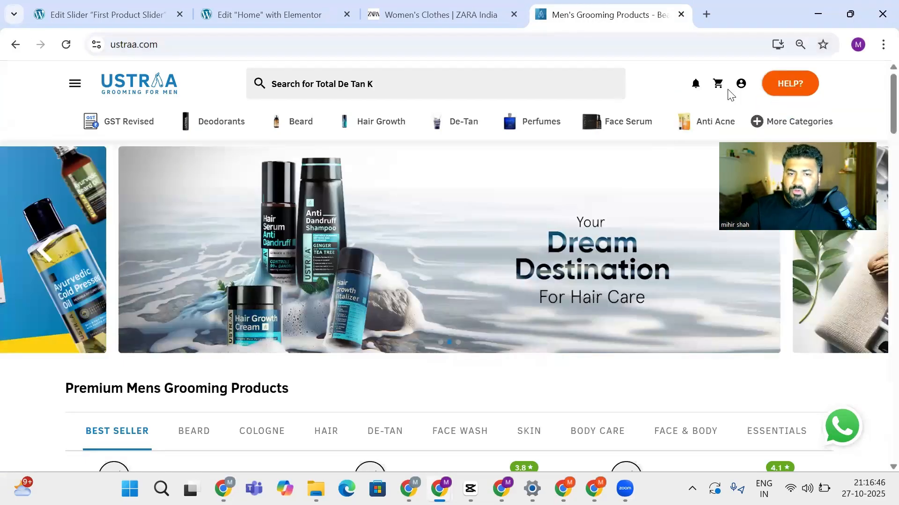
scroll(466, 121, "down", 20)
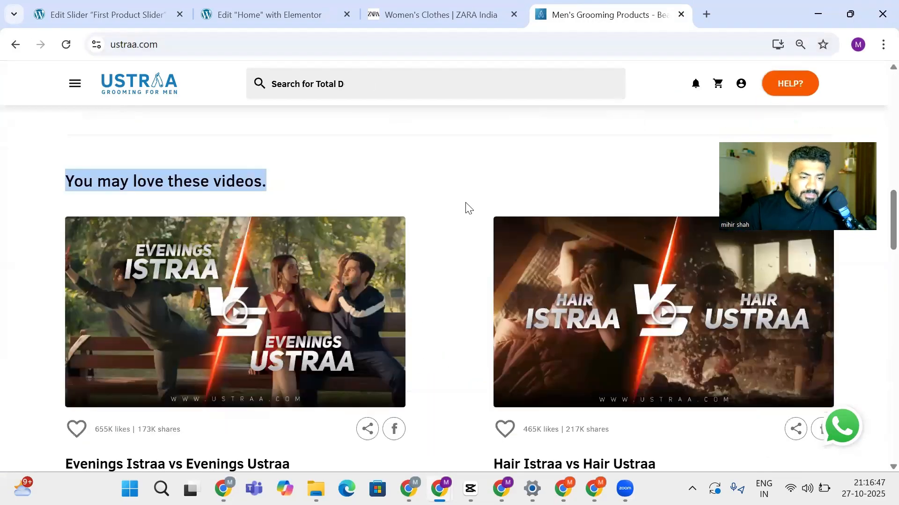
scroll(463, 225, "down", 15)
scroll(56, 292, "up", 2)
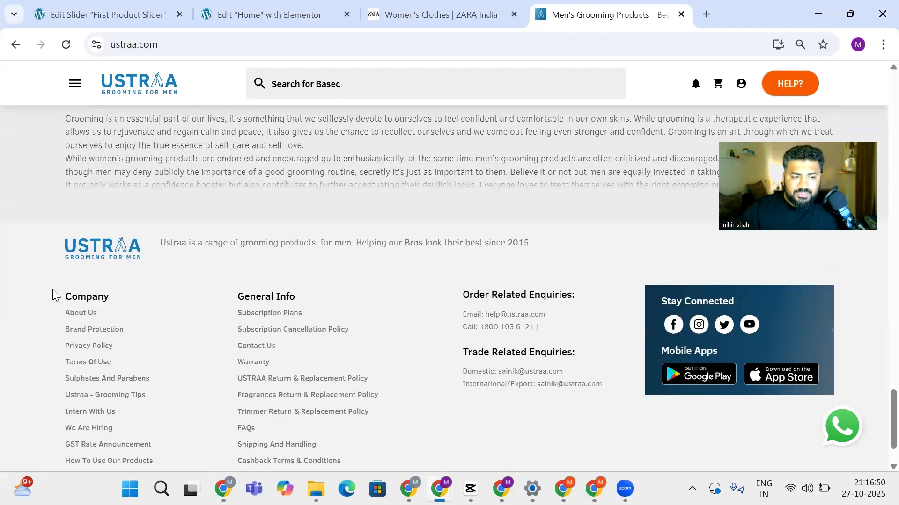
left_click_drag(159, 243, 552, 244)
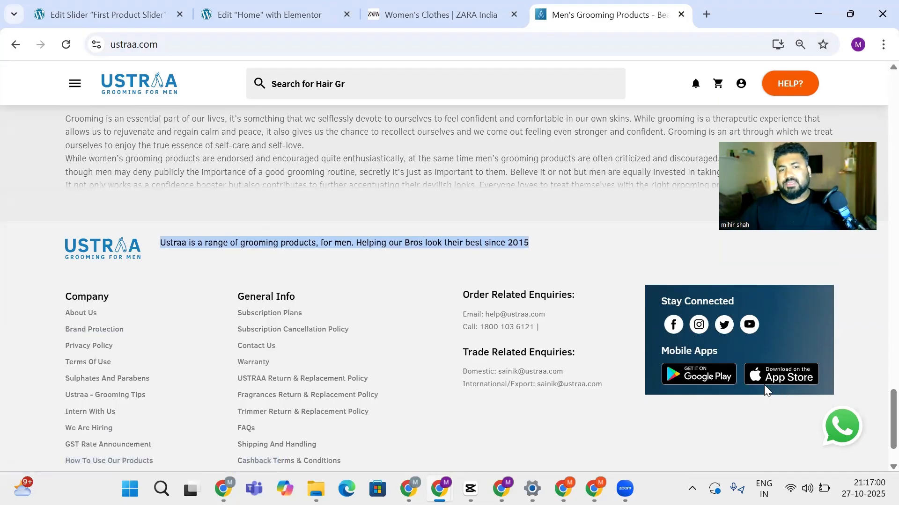
Return to the Elementor Home editor and check the Woo Product Slider's Advanced, then Content settings
left_click(173, 13)
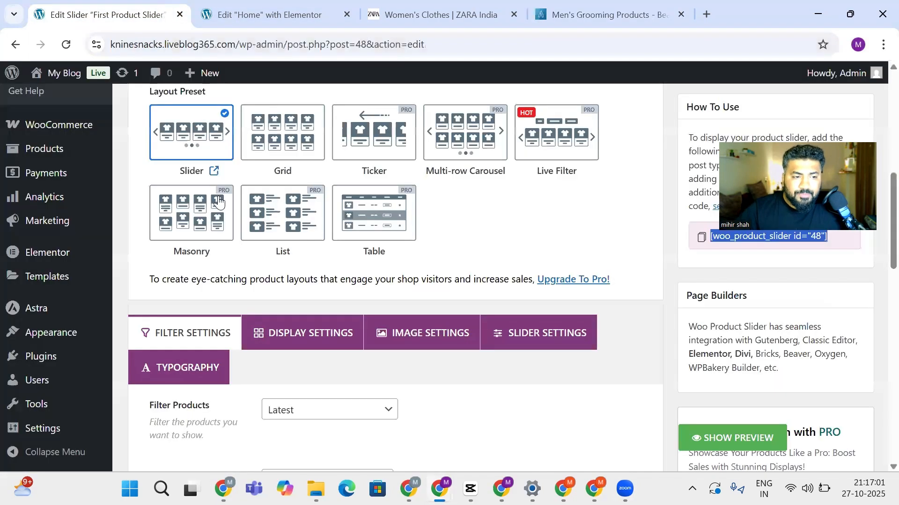
left_click(268, 6)
left_click(156, 7)
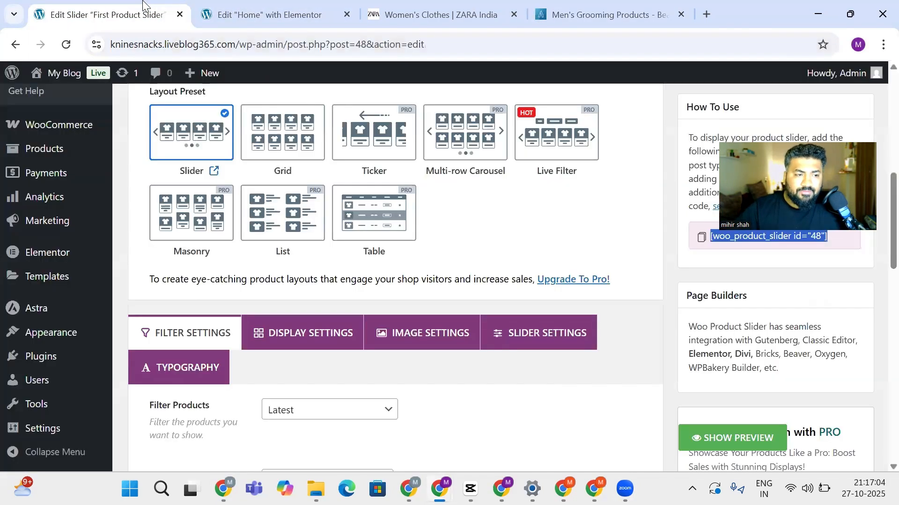
left_click(281, 13)
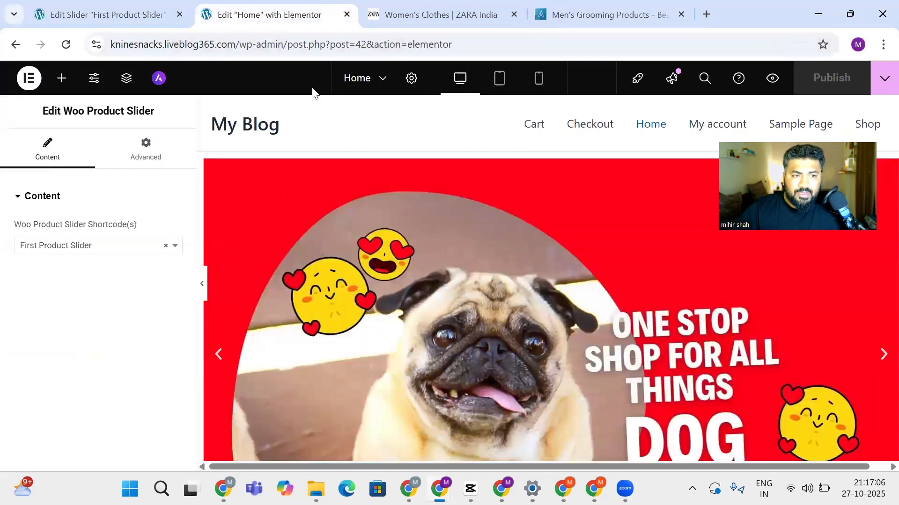
left_click(100, 5)
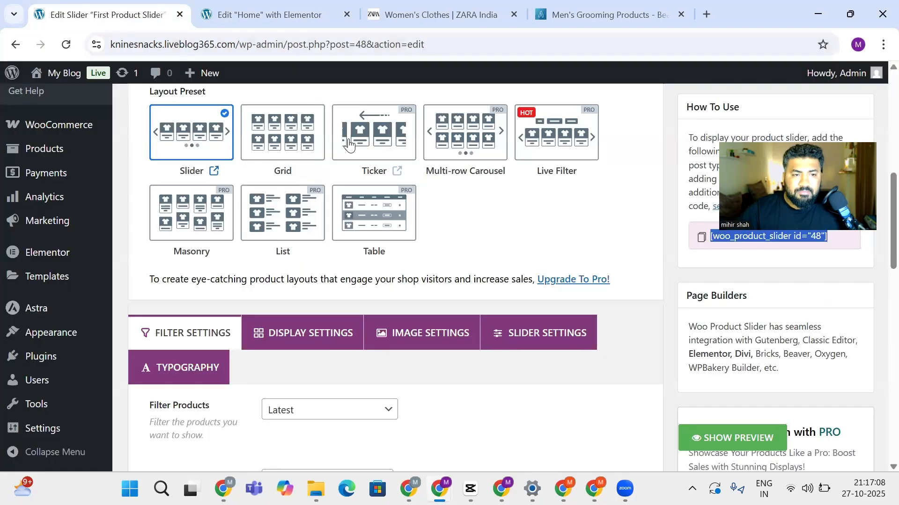
scroll(2, 354, "up", 7)
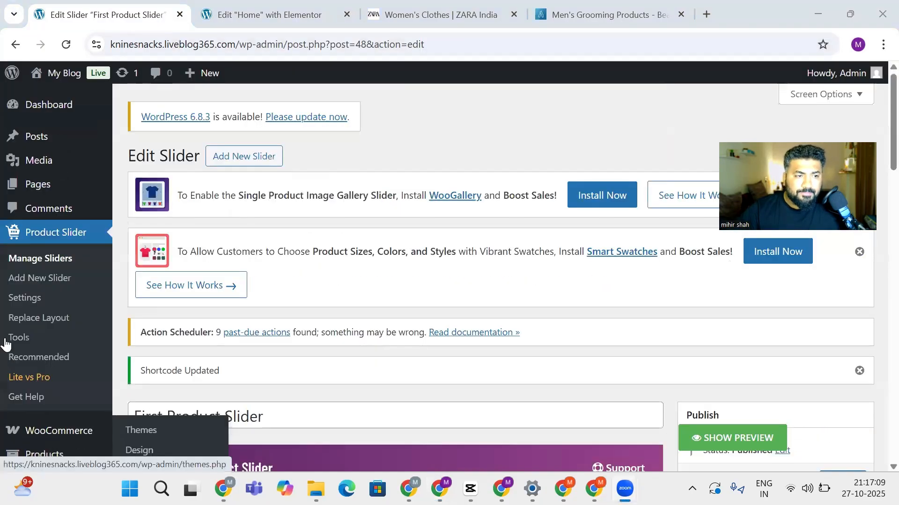
left_click(241, 16)
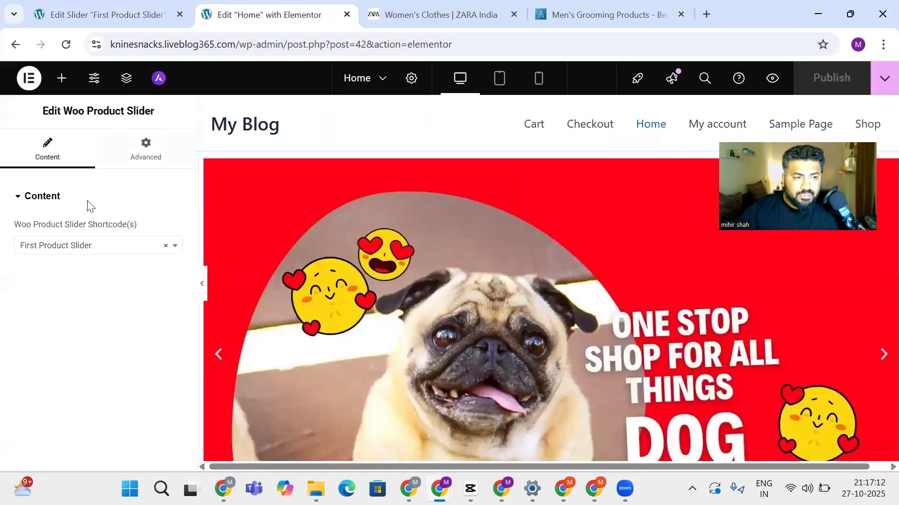
left_click(148, 143)
left_click(58, 154)
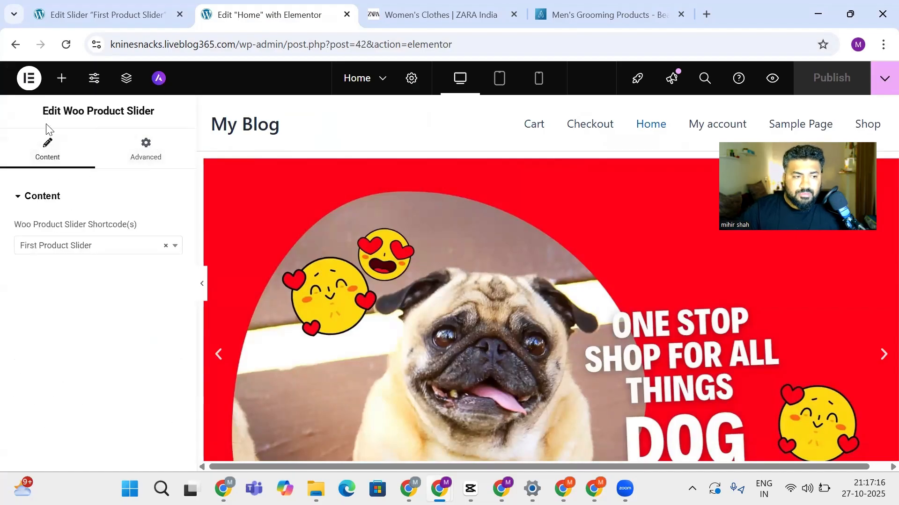
Search the Elementor widget library for 'hea' to list Heading, Read More and Animated Headline
left_click(62, 78)
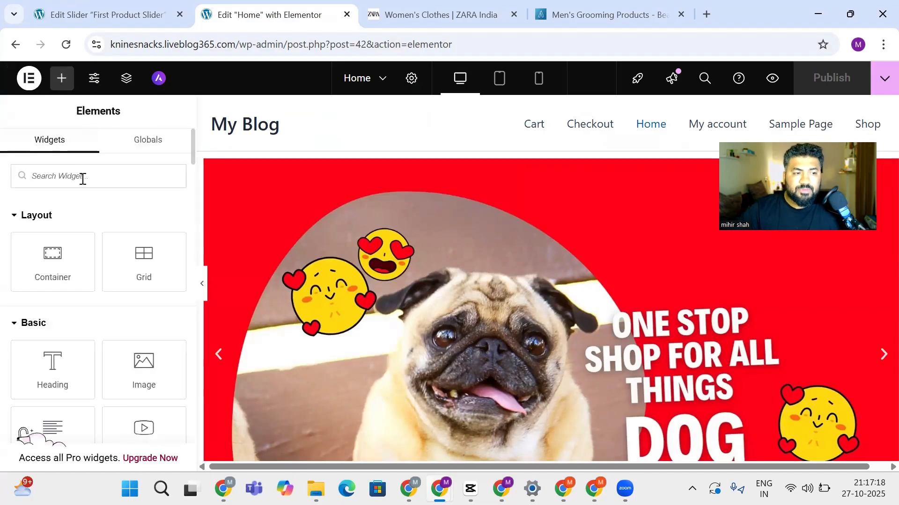
type("hea")
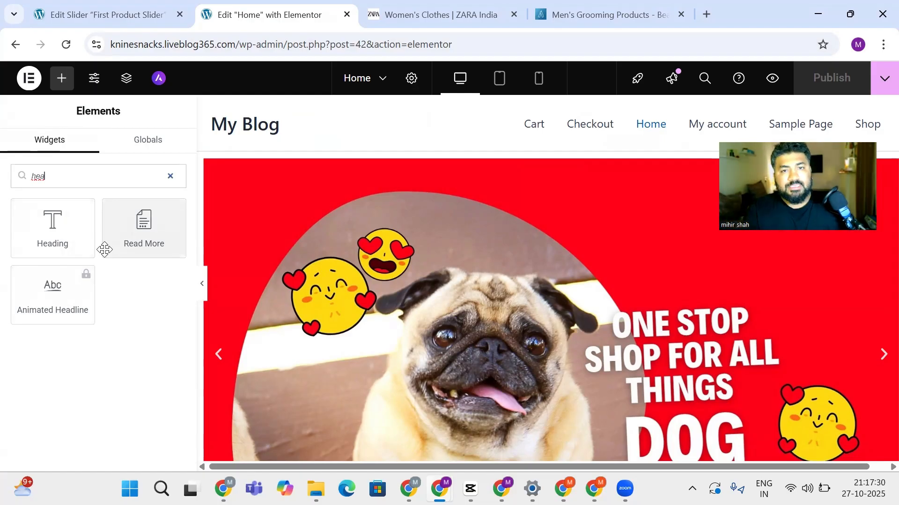
Go from the First Product Slider settings to Appearance > Themes
left_click(104, 13)
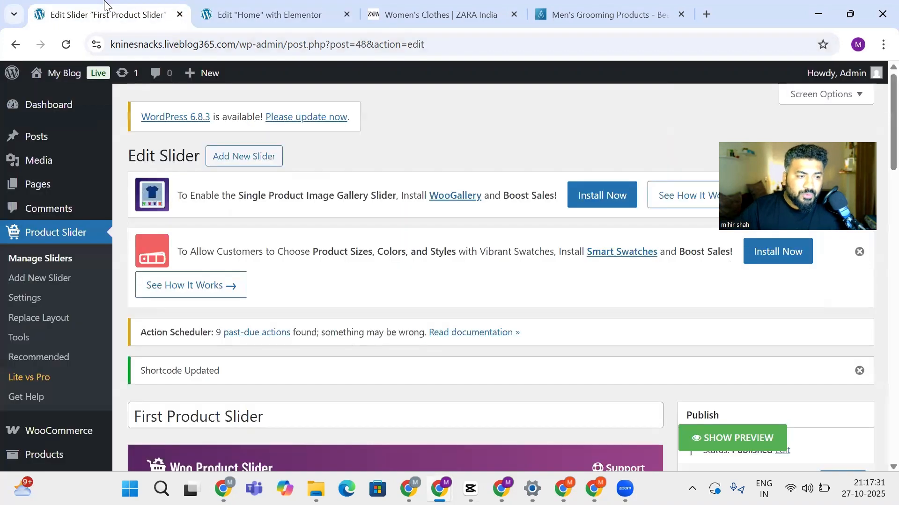
scroll(28, 248, "down", 5)
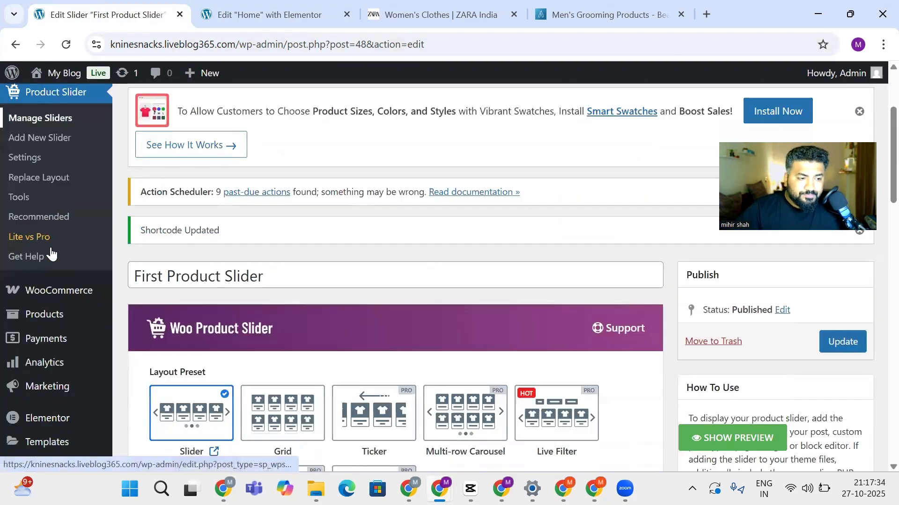
mouse_move(24, 236)
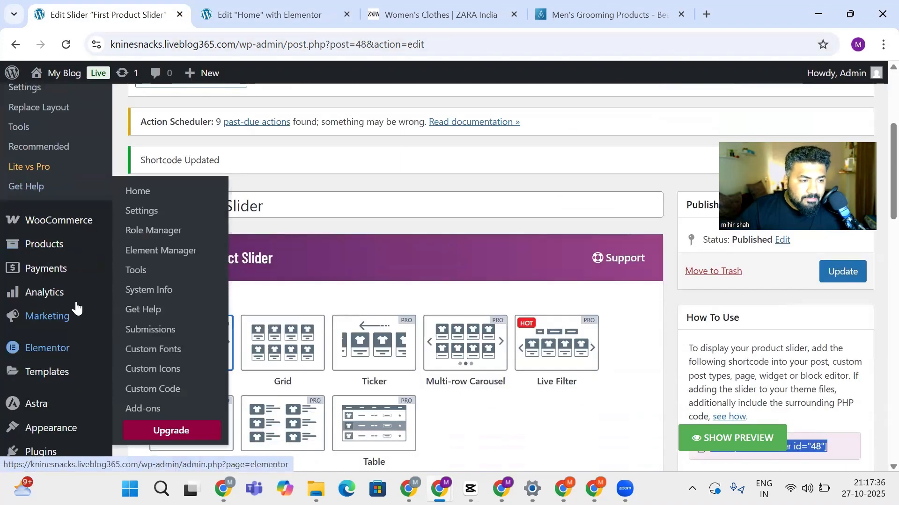
mouse_move(61, 225)
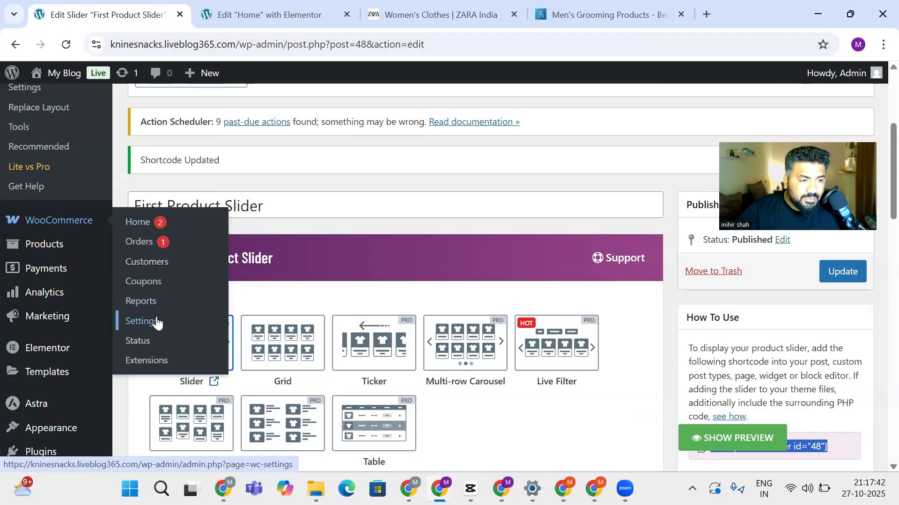
scroll(28, 309, "down", 1)
left_click(48, 363)
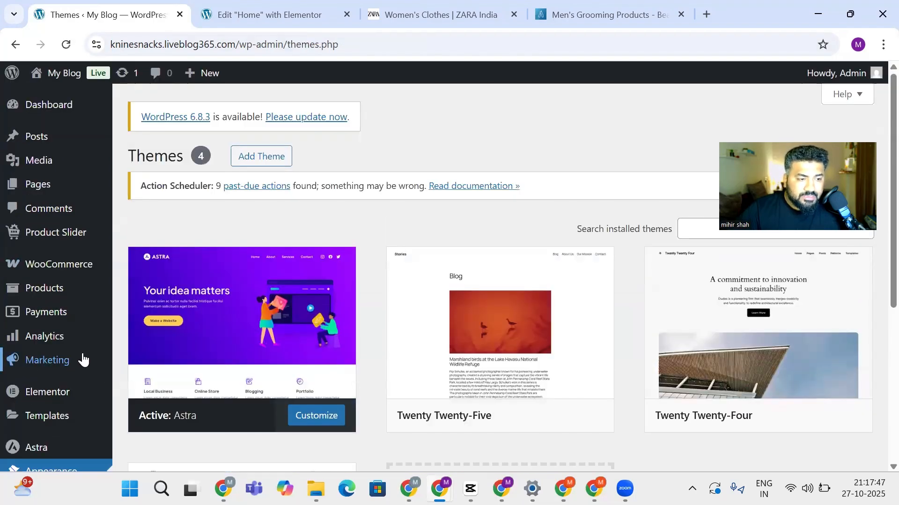
Review the four installed themes with Astra active, reload, and go to Plugins
scroll(37, 394, "down", 3)
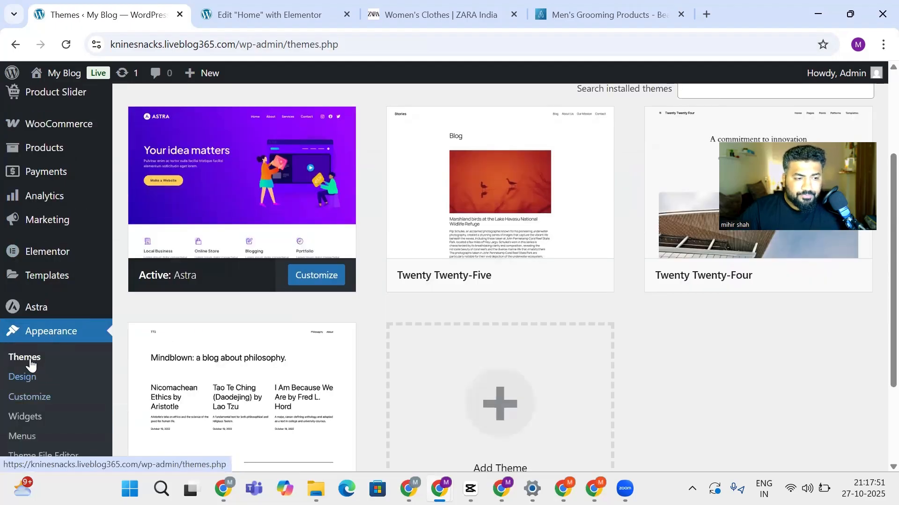
scroll(64, 335, "down", 3)
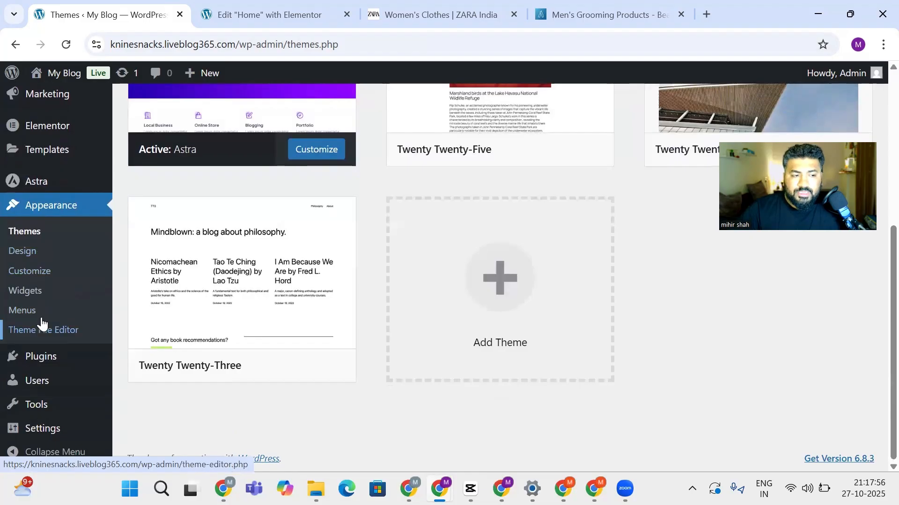
left_click(34, 231)
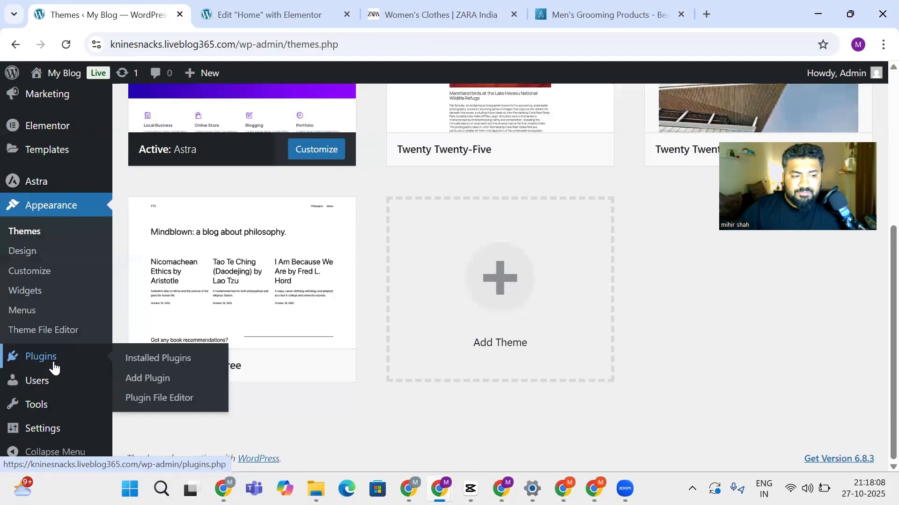
left_click(54, 364)
Select 'Ultimate Addons for Elementor Lite' in the Notion Website Creation notes and return to Chrome
key("alt+Tab")
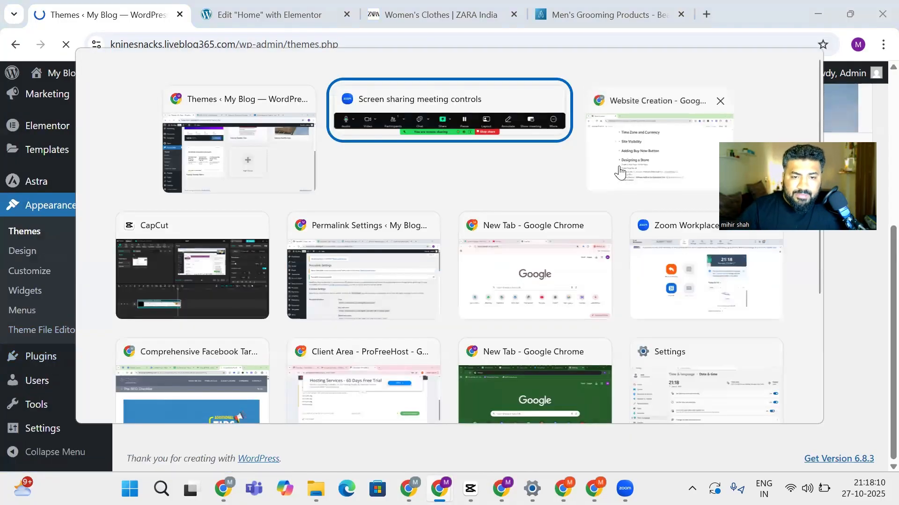
left_click(622, 173)
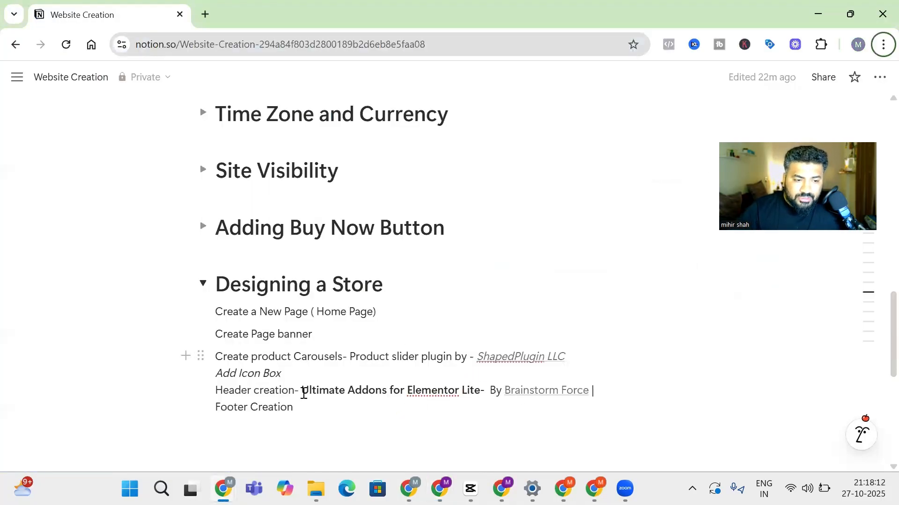
left_click_drag(304, 394, 480, 387)
key("ctrl+c")
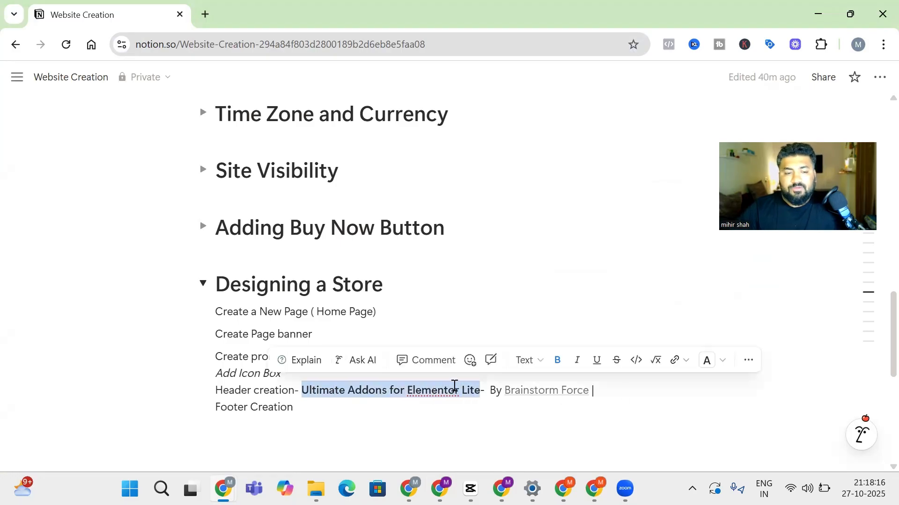
key("alt+Tab")
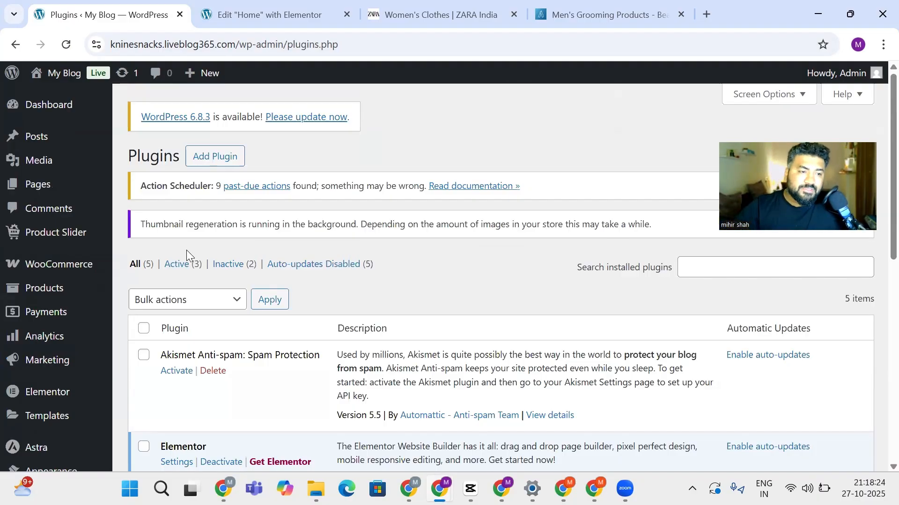
Search Add Plugins by pasting 'Ultimate Addons for Elementor Lite'
left_click(224, 164)
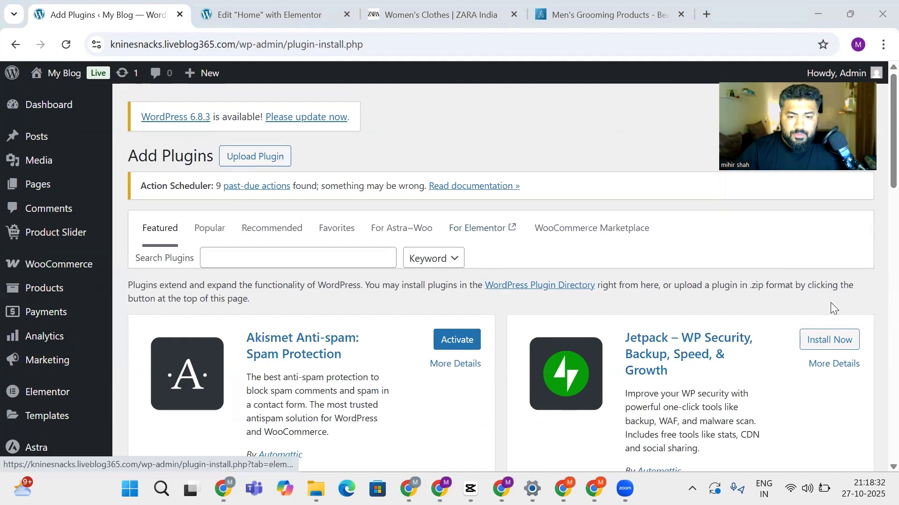
left_click(315, 260)
key("ctrl+v")
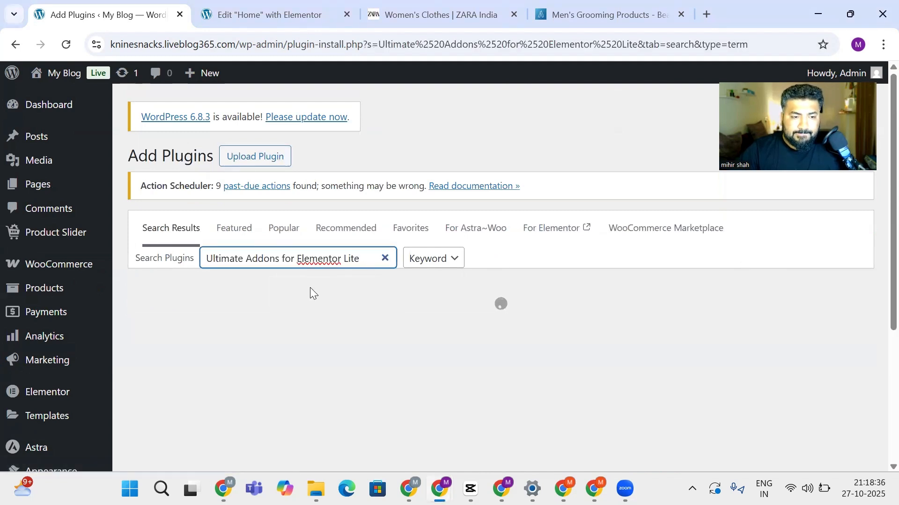
scroll(304, 295, "down", 2)
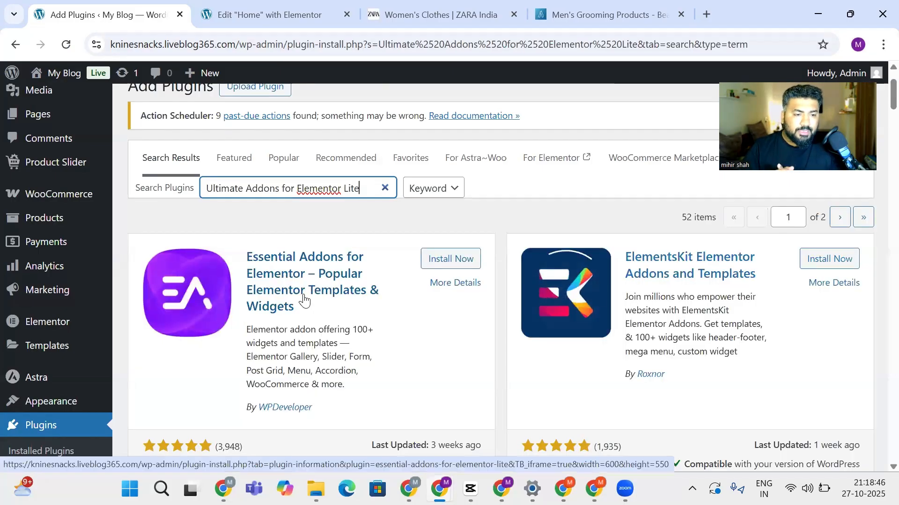
Scroll through the 52 results, starting with Essential Addons and ElementsKit
left_click(292, 228)
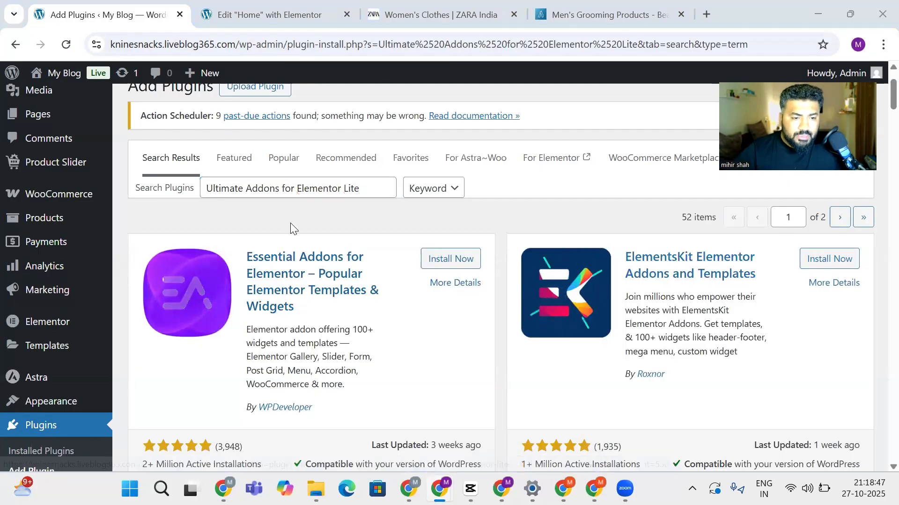
key("alt+Tab")
key("alt+Tab")
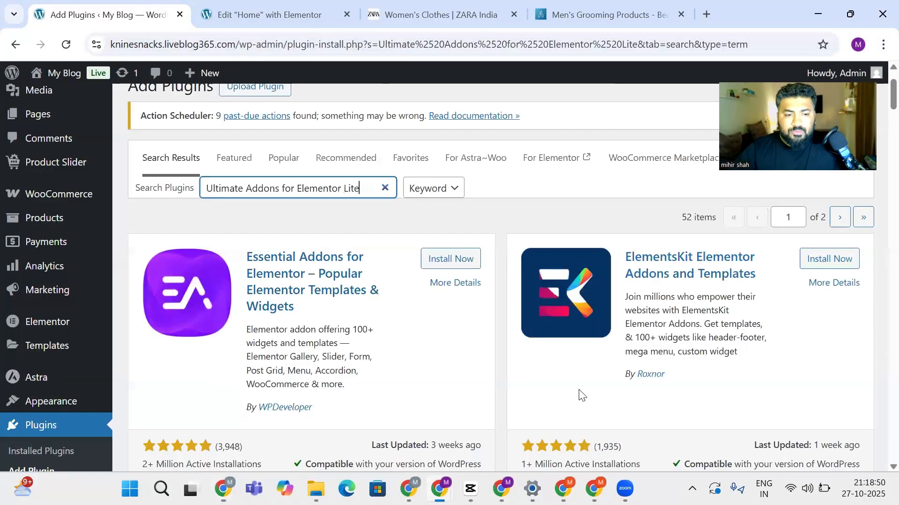
scroll(394, 326, "down", 6)
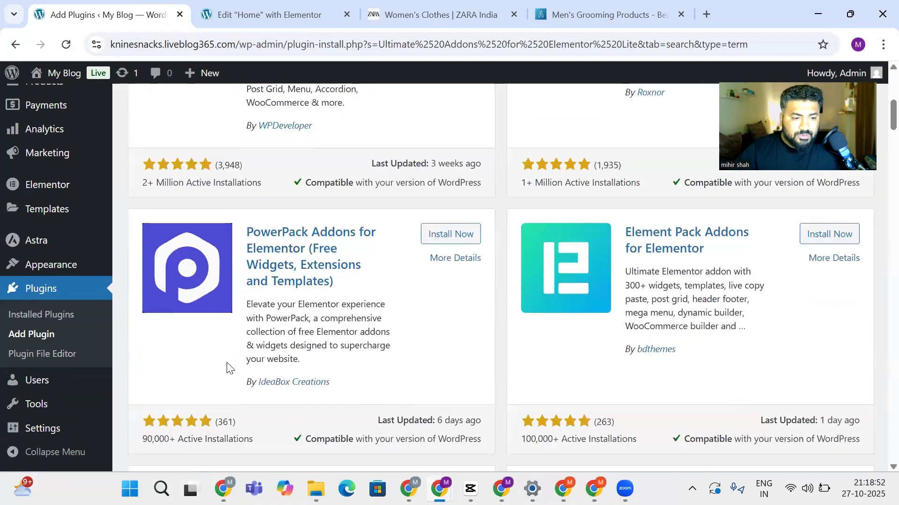
scroll(227, 367, "down", 7)
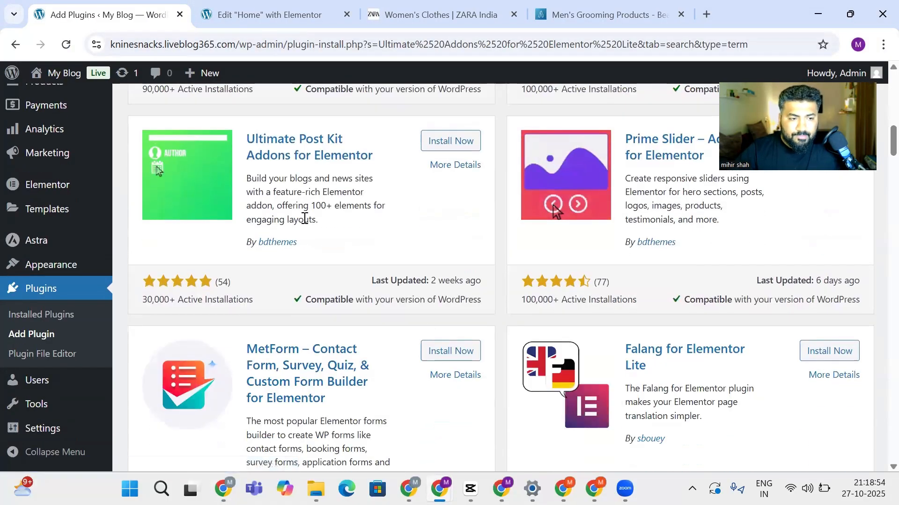
scroll(316, 230, "down", 5)
scroll(542, 261, "down", 4)
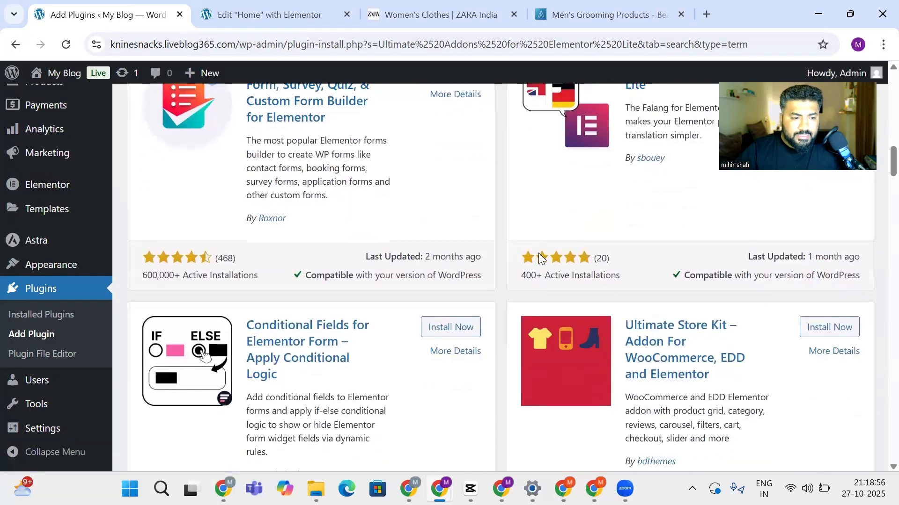
scroll(375, 241, "down", 3)
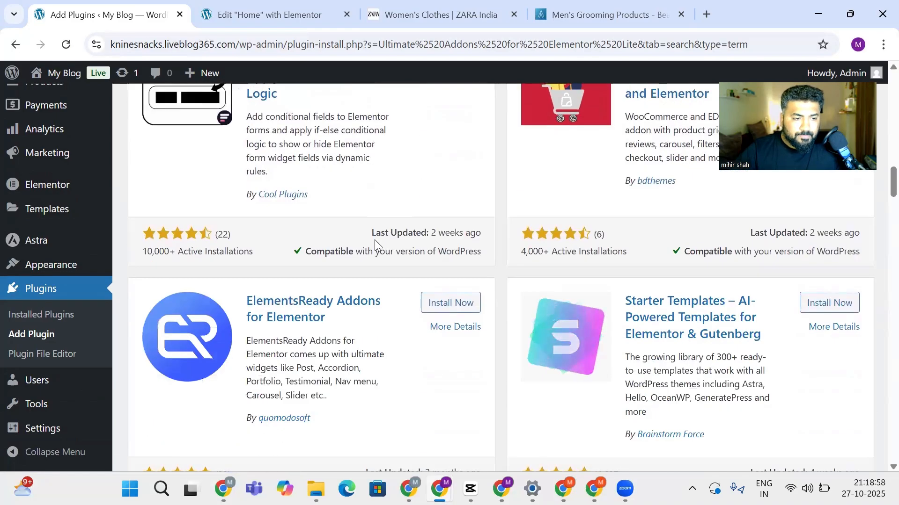
scroll(375, 241, "down", 4)
scroll(664, 229, "up", 5)
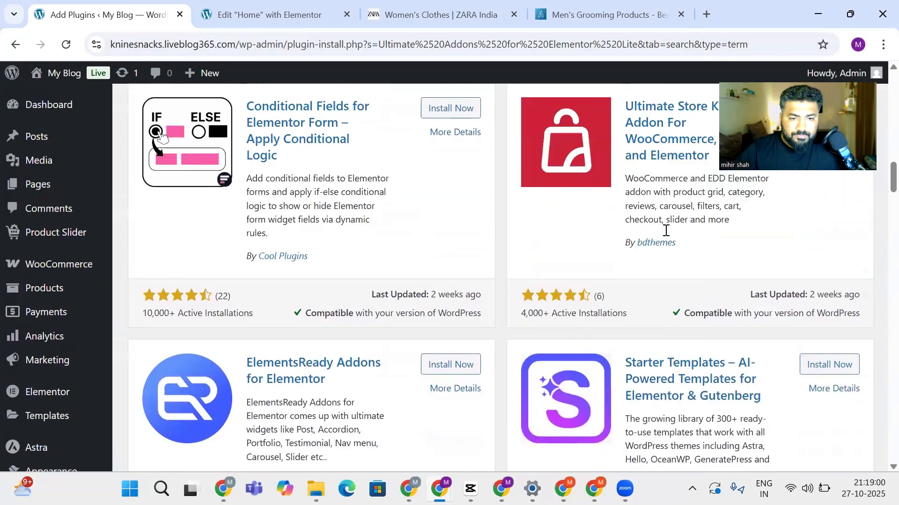
scroll(598, 330, "down", 5)
scroll(598, 332, "down", 2)
scroll(603, 323, "up", 3)
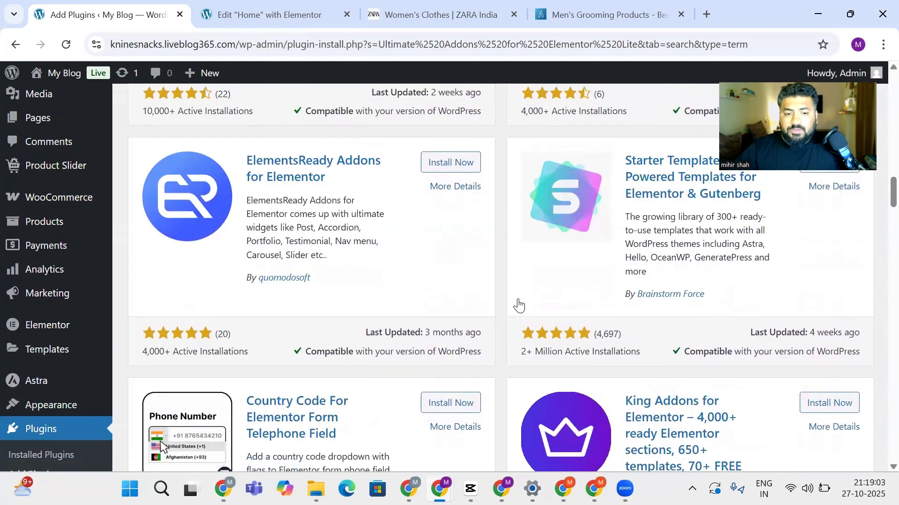
scroll(453, 311, "down", 3)
scroll(452, 307, "up", 6)
scroll(451, 307, "up", 15)
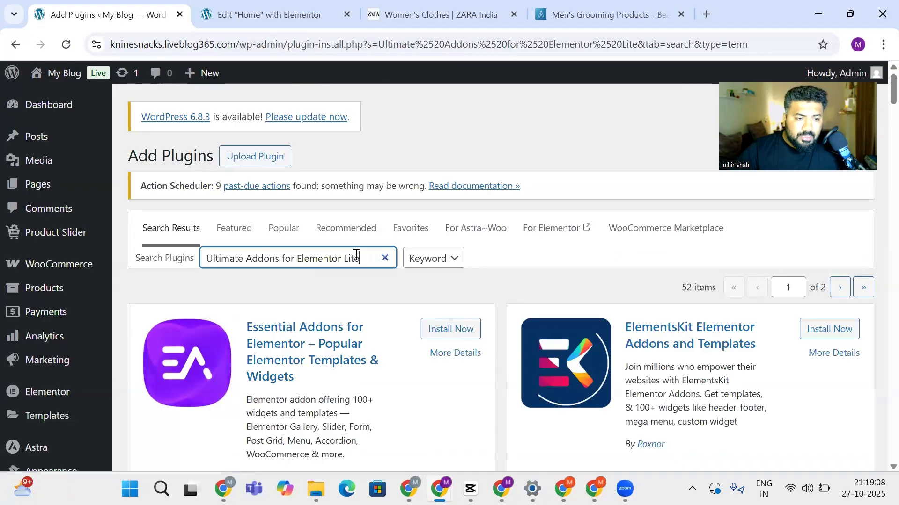
Shorten the plugin search term to 'Ultimate Addons'
left_click_drag(354, 258, 284, 258)
key("BackSpace")
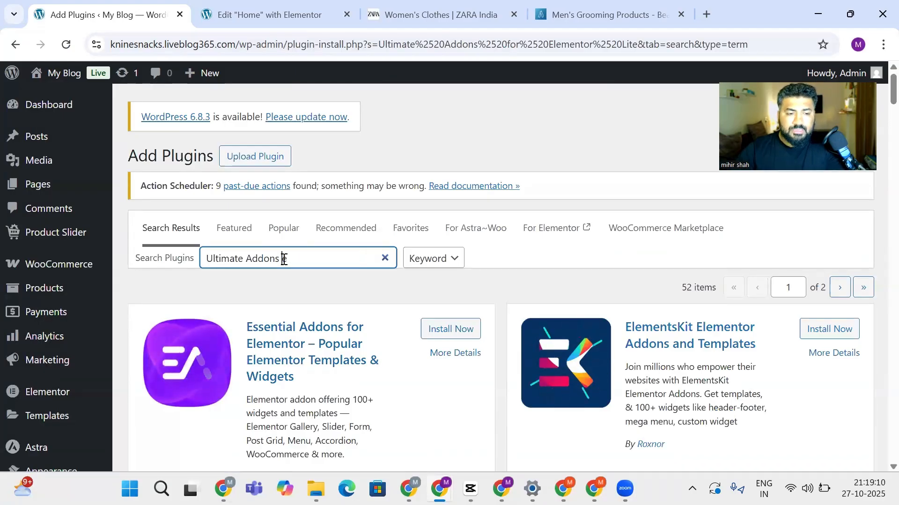
key("BackSpace")
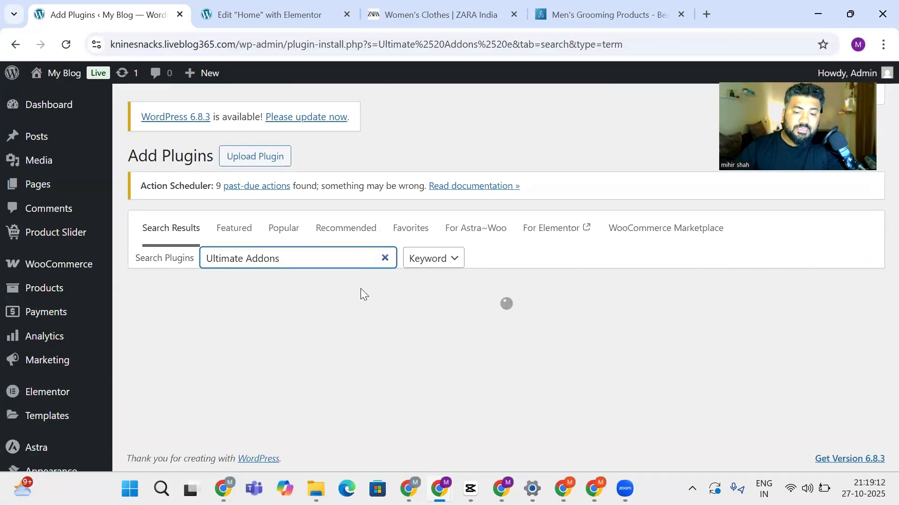
key("BackSpace")
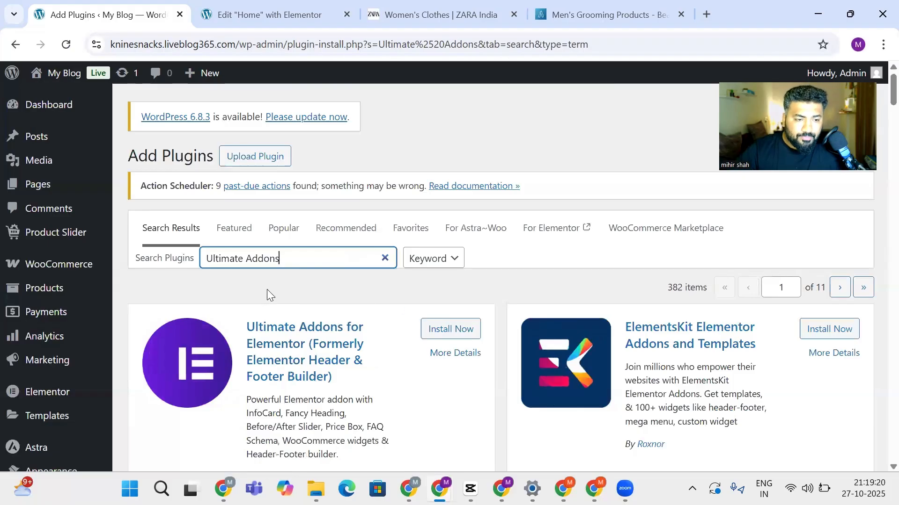
Install and activate Ultimate Addons for Elementor from the results
scroll(268, 292, "down", 3)
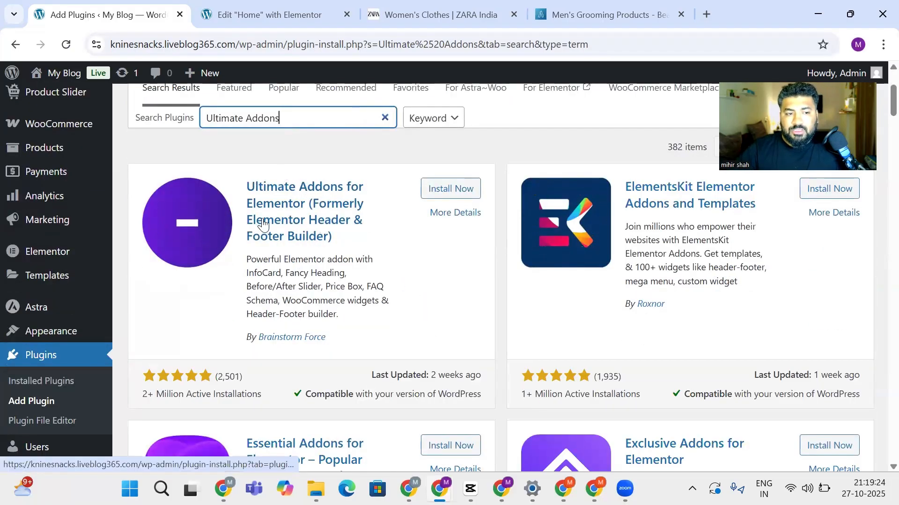
left_click(451, 188)
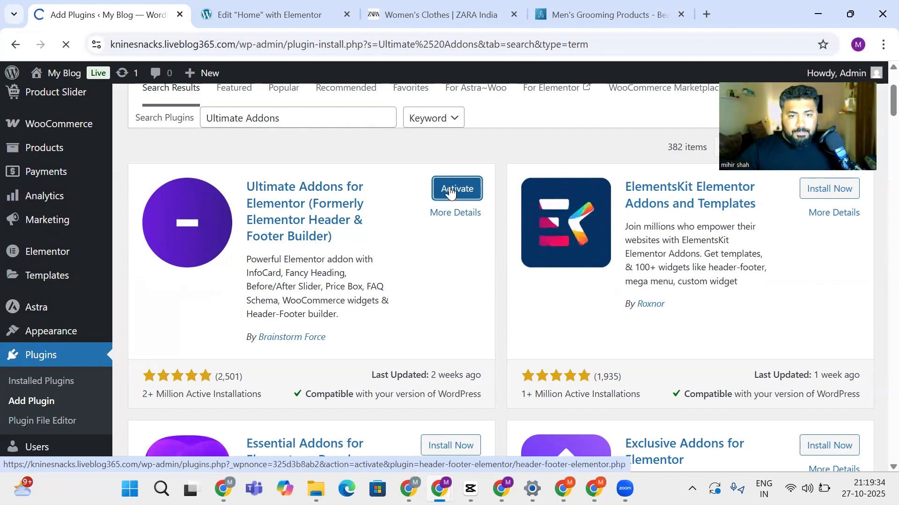
left_click(451, 190)
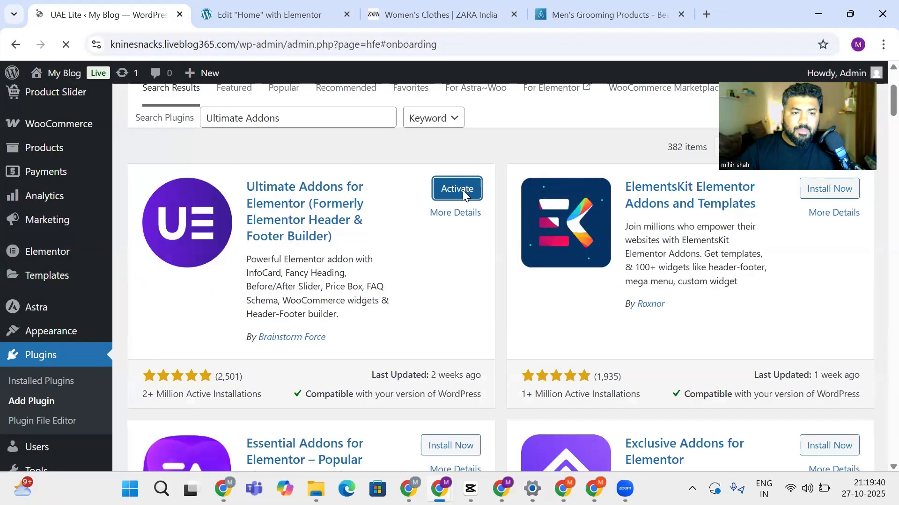
Start the UAE wizard and skip the recommended plugins and features steps
scroll(46, 272, "down", 3)
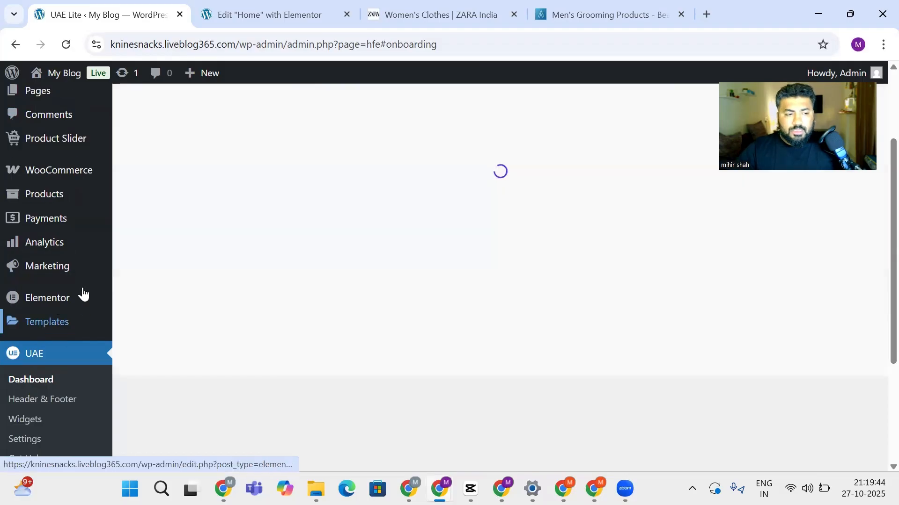
scroll(380, 319, "up", 1)
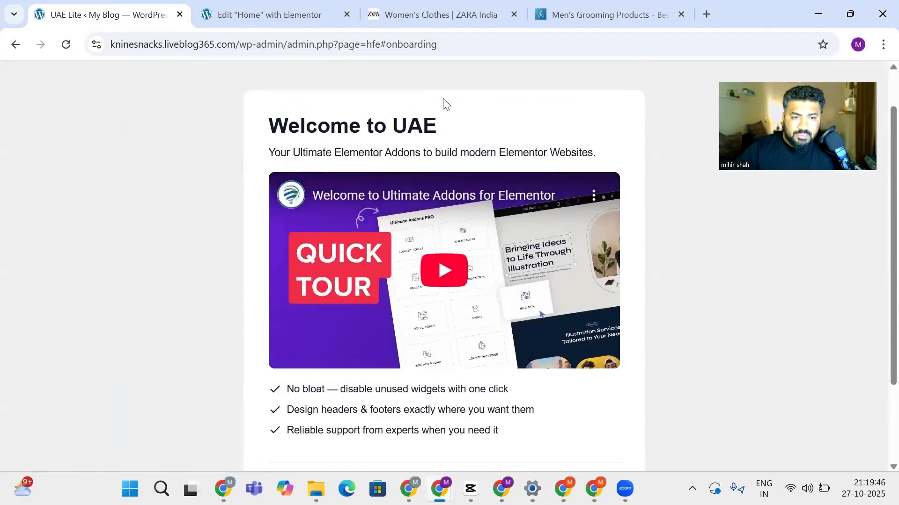
scroll(381, 206, "down", 2)
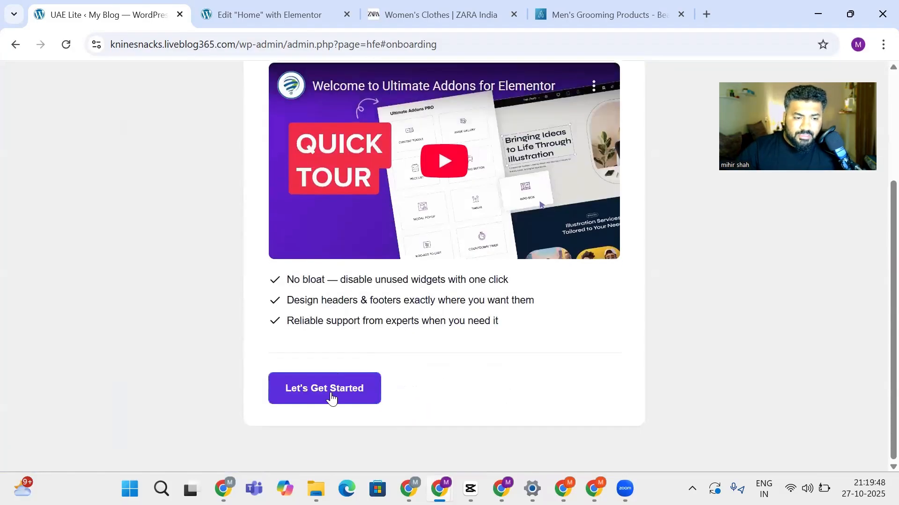
left_click(330, 395)
scroll(232, 315, "up", 2)
scroll(230, 304, "up", 1)
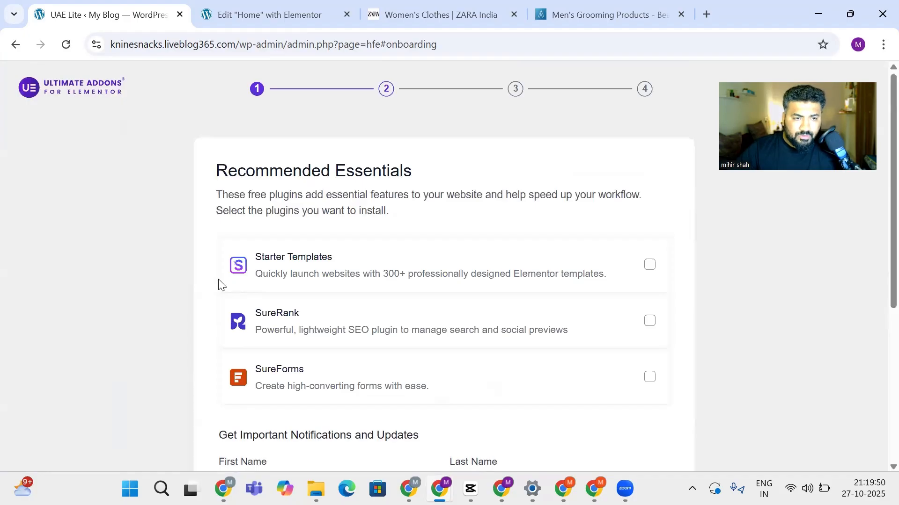
scroll(400, 371, "down", 5)
left_click(578, 382)
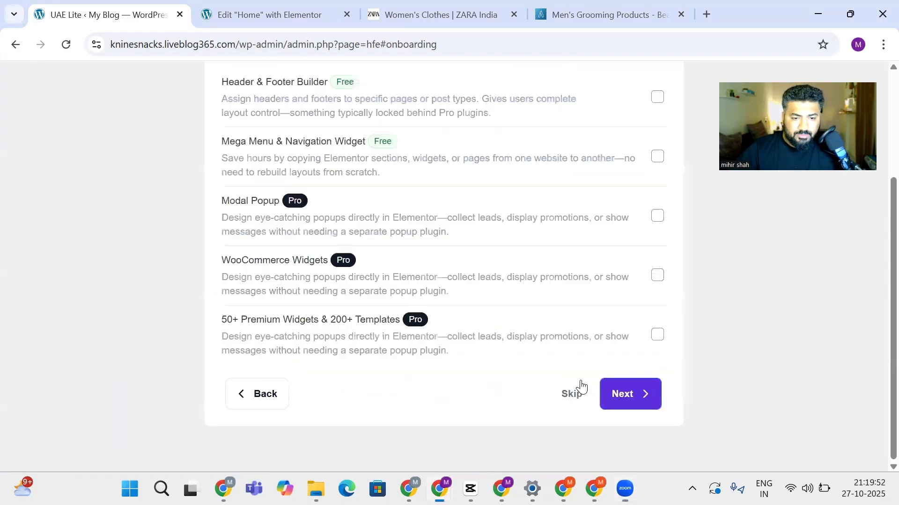
left_click(568, 401)
scroll(206, 327, "up", 1)
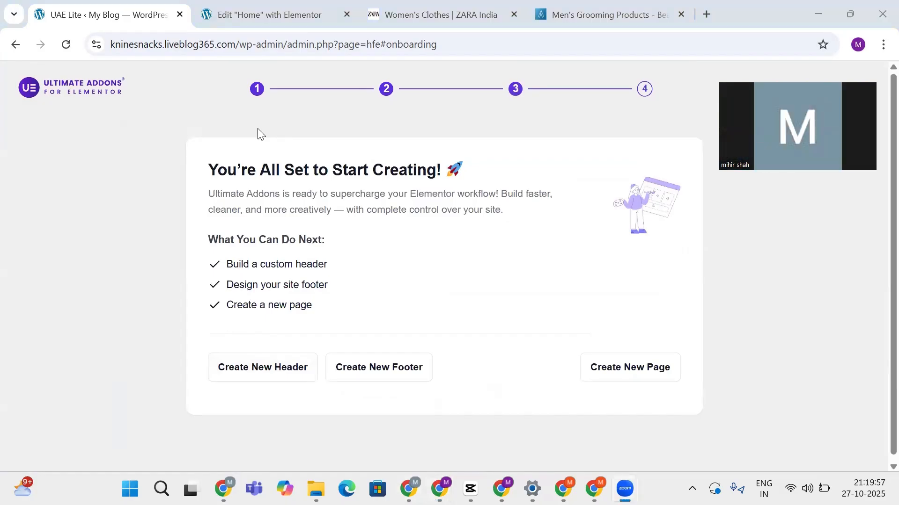
left_click_drag(292, 44, 478, 42)
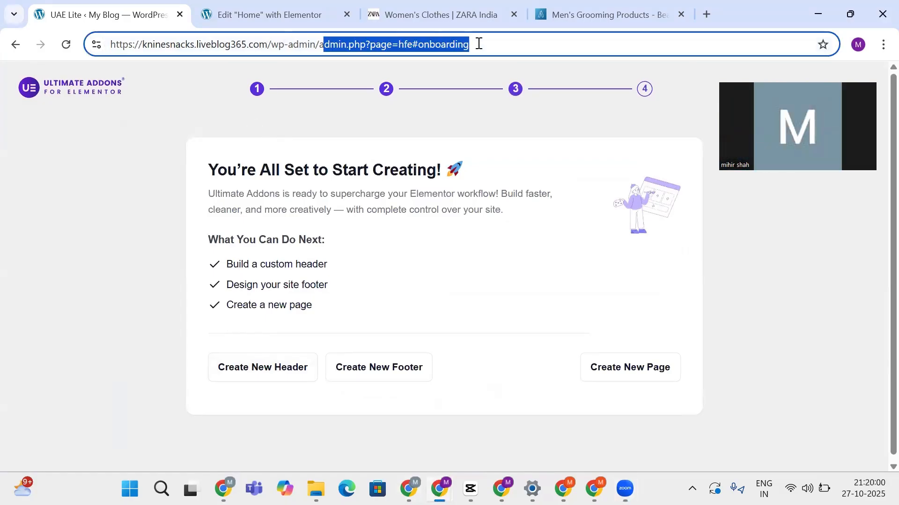
Load wp-admin, open UAE's Header & Footer Builder, and start a new template
key("BackSpace")
key("BackSpace")
key("Return")
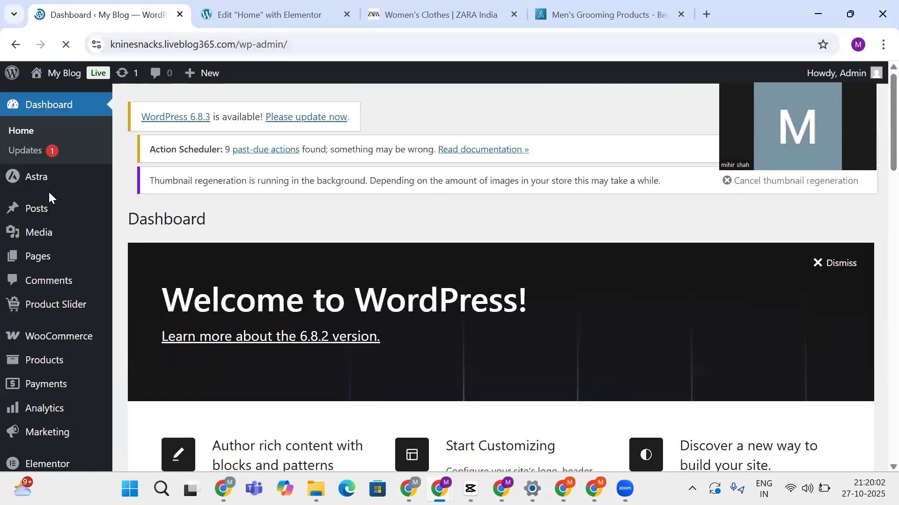
mouse_move(45, 419)
scroll(45, 419, "down", 3)
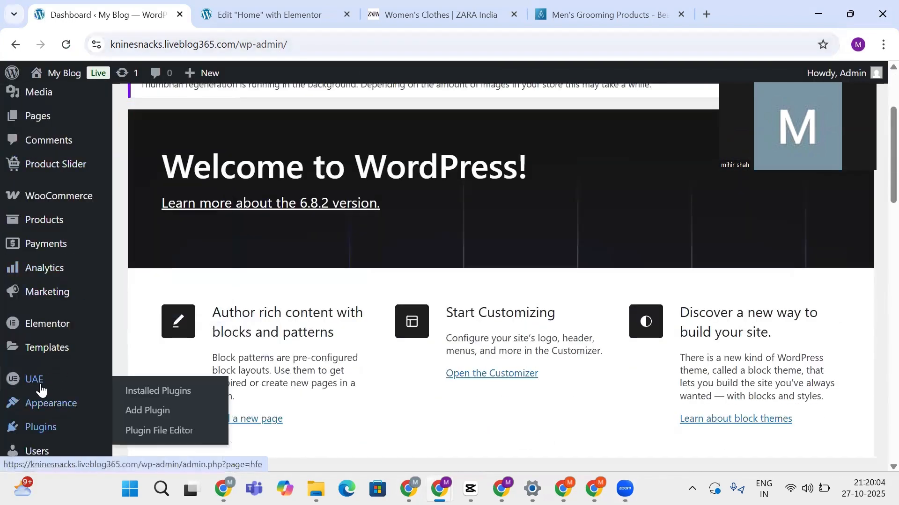
mouse_move(41, 389)
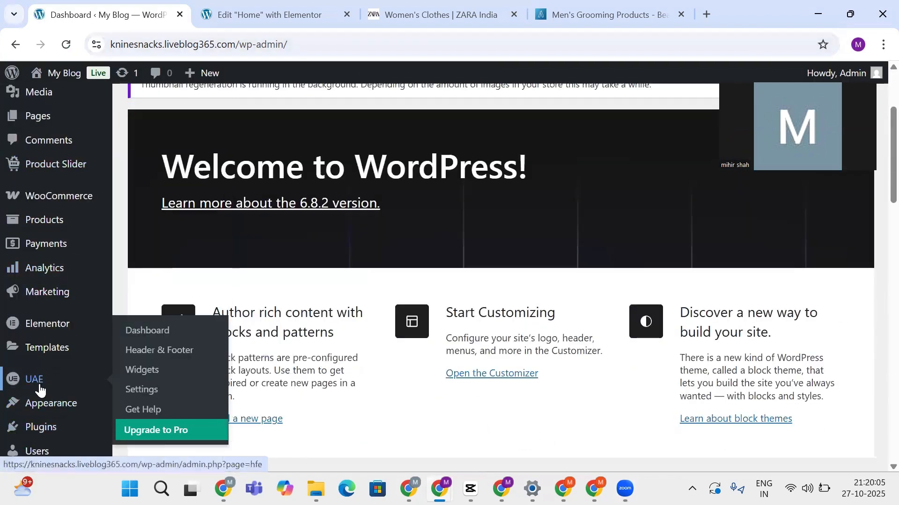
left_click(149, 353)
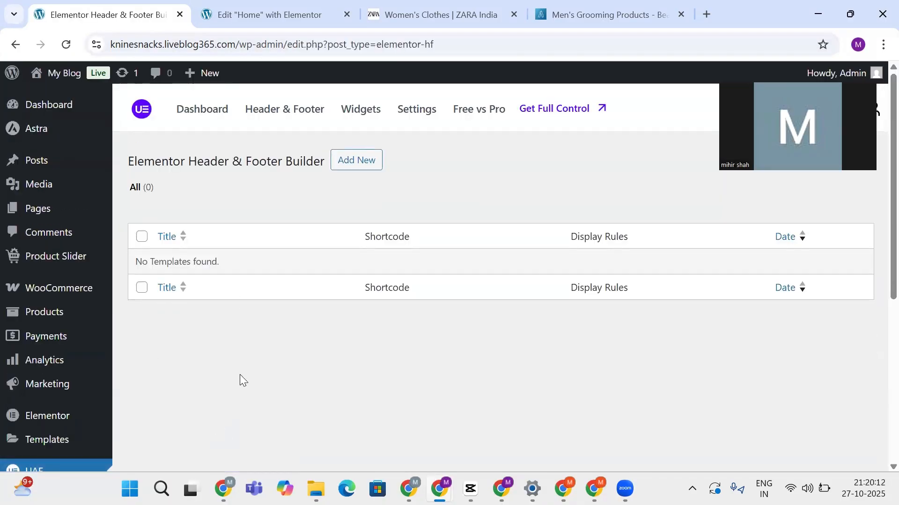
left_click(350, 164)
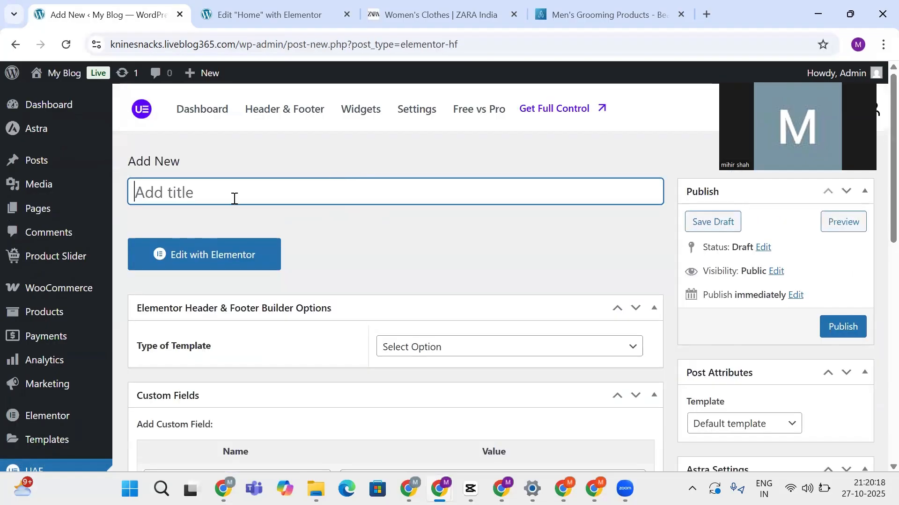
Title the template 'Header 01' and set its Type of Template to Header
type("Head")
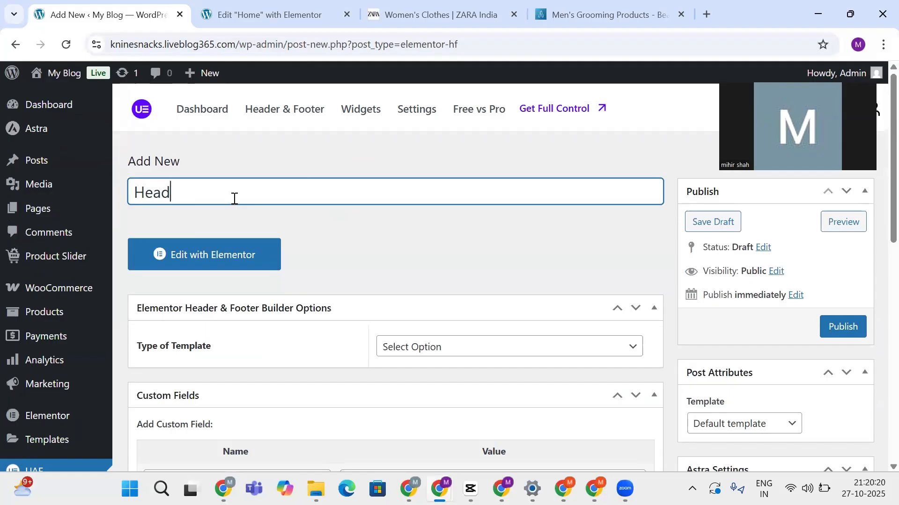
type("er ")
type("901")
type("01")
scroll(239, 204, "down", 3)
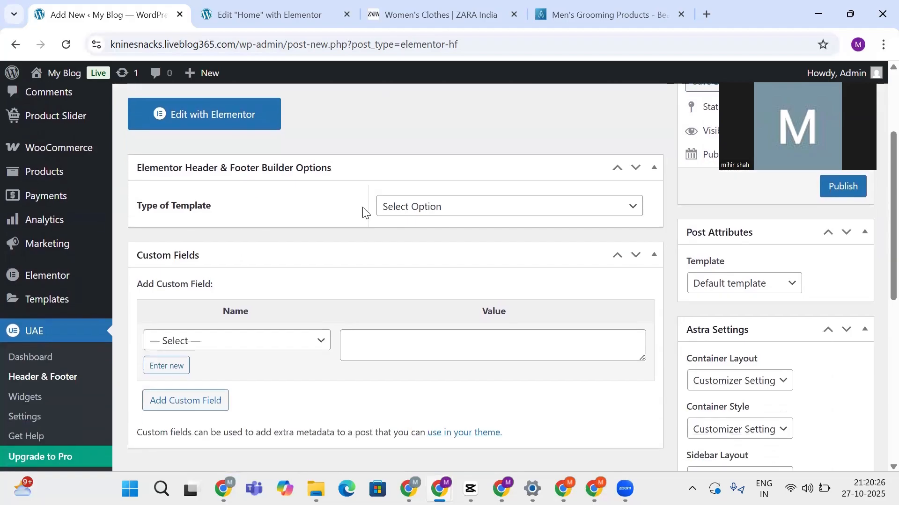
left_click(405, 207)
left_click(414, 245)
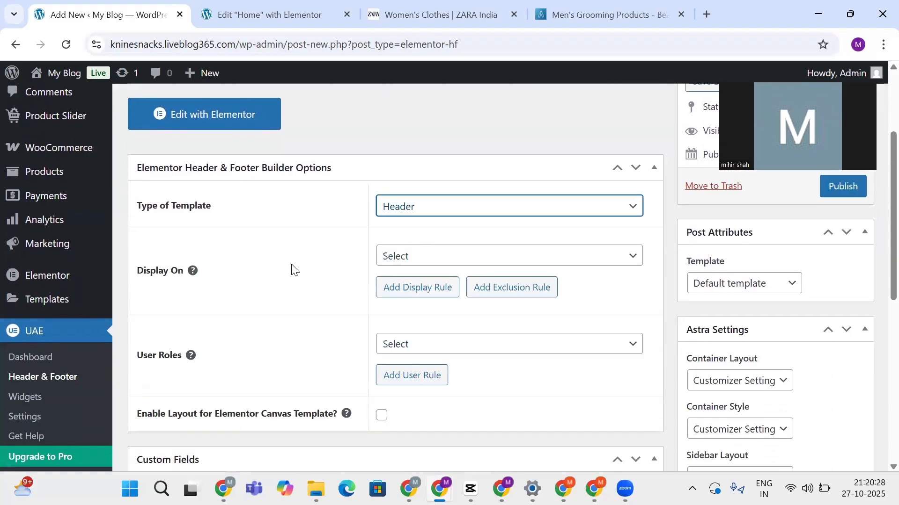
left_click(420, 257)
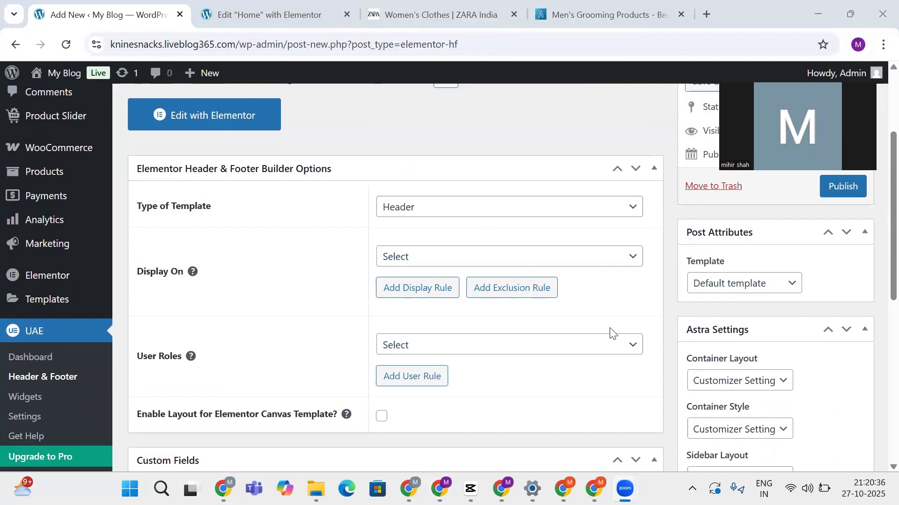
Set Display On to Entire Website and add an empty exclusion rule without choosing any page
left_click(434, 262)
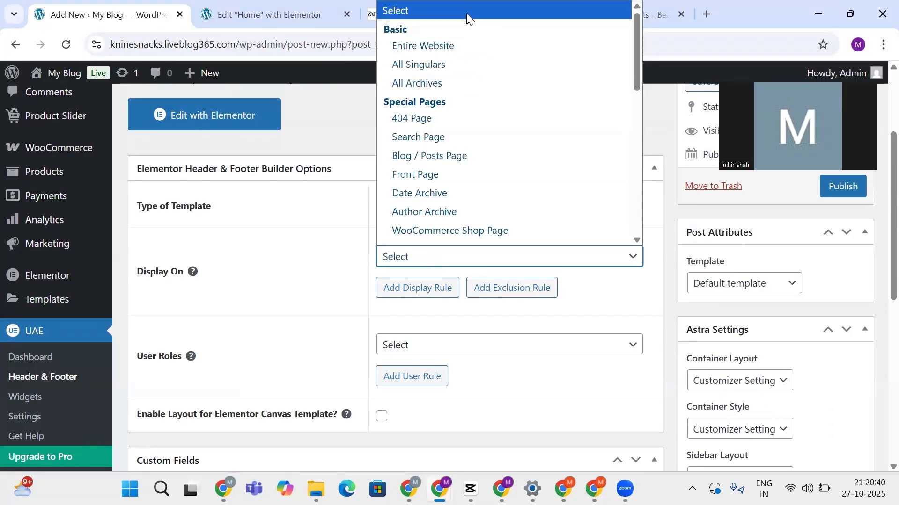
left_click(468, 46)
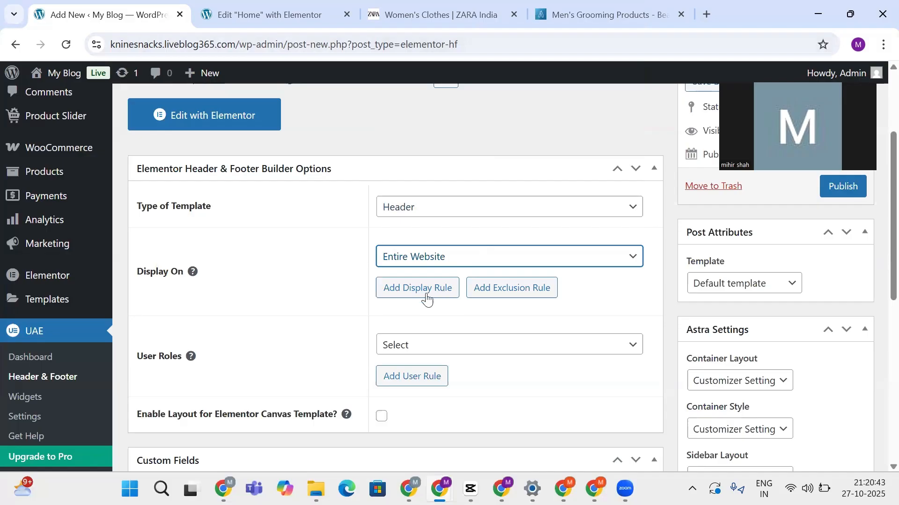
left_click(518, 281)
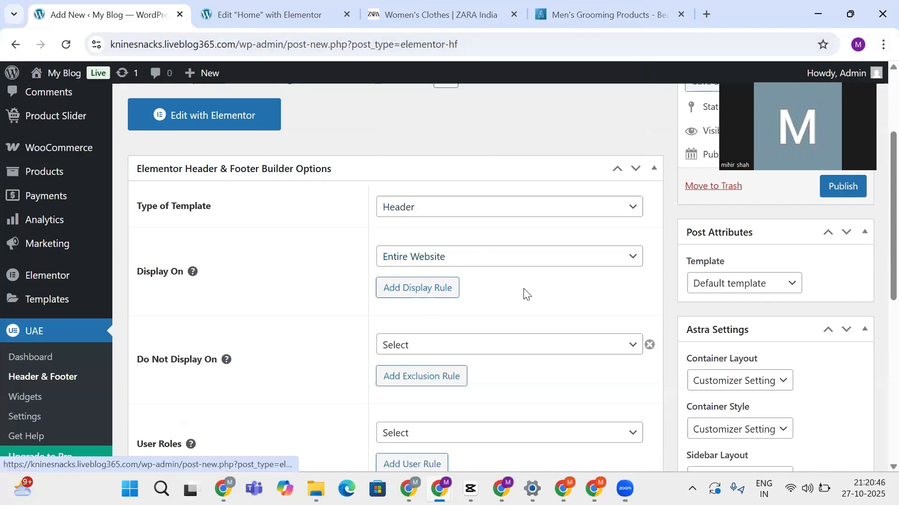
scroll(458, 289, "down", 1)
left_click(457, 276)
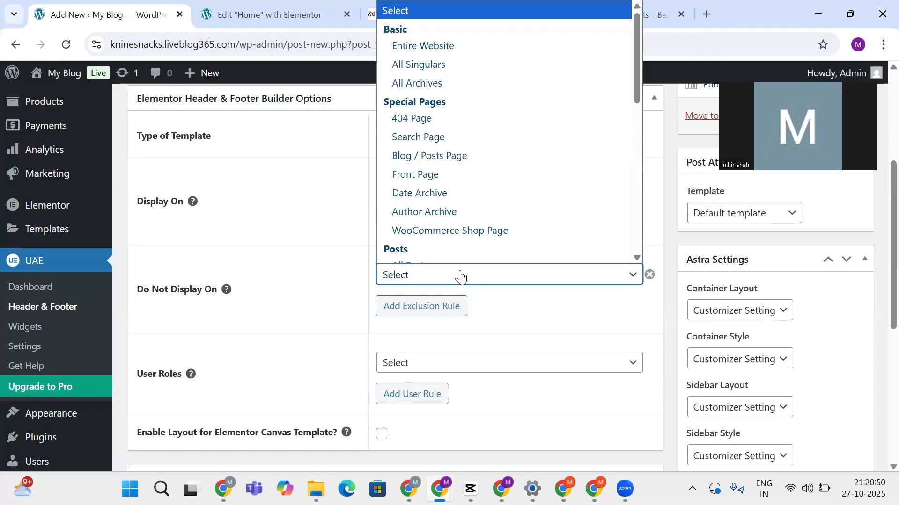
scroll(449, 221, "down", 3)
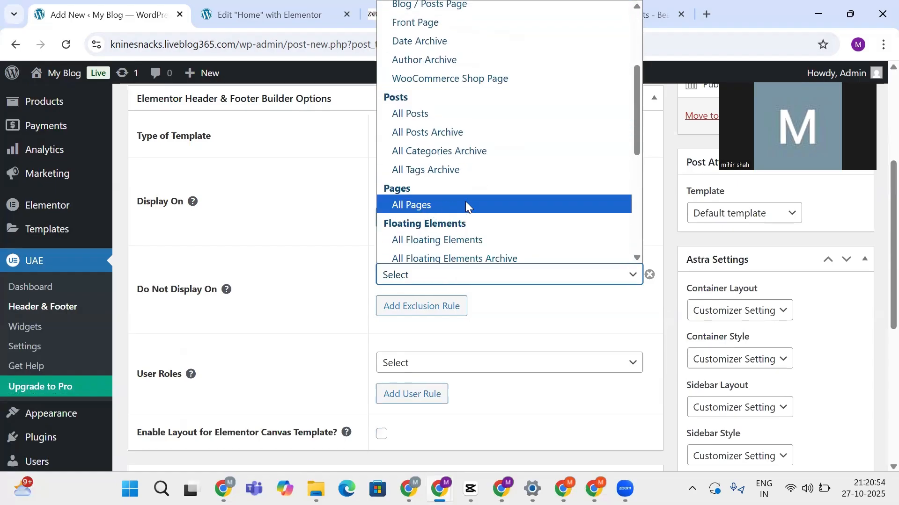
scroll(465, 204, "up", 3)
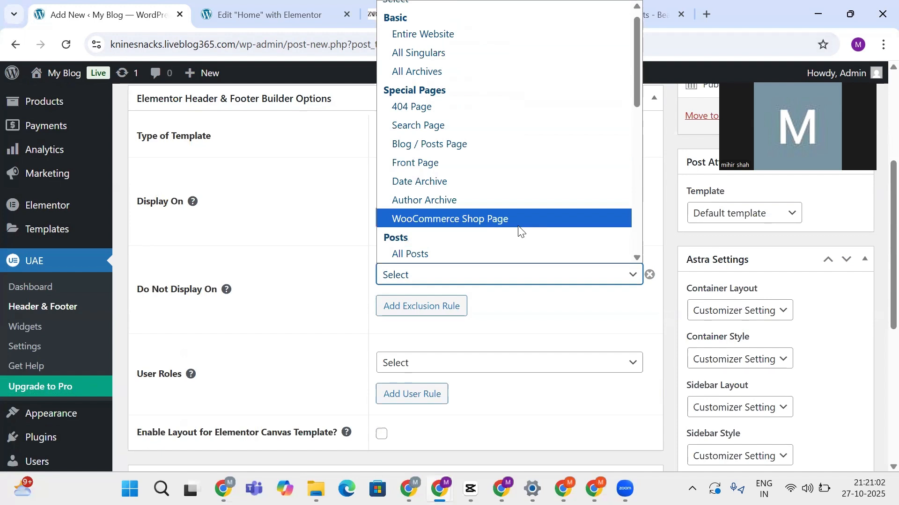
left_click(315, 262)
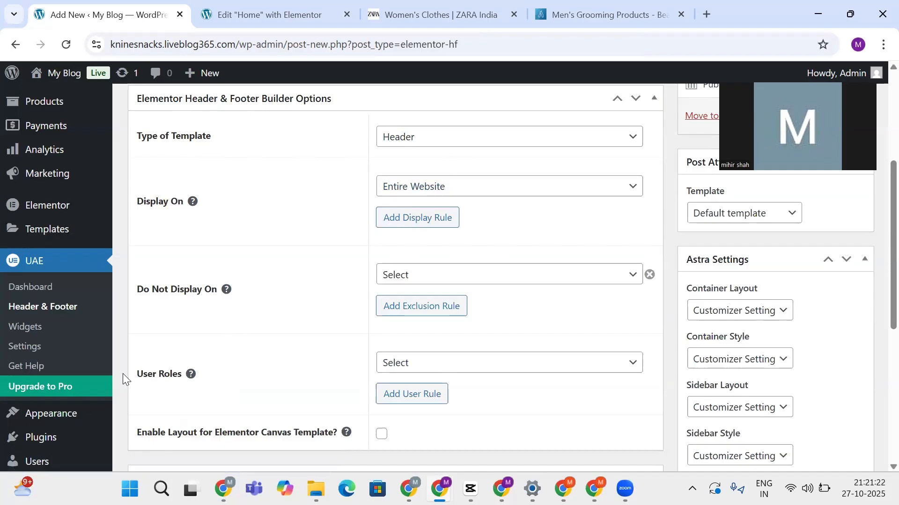
Set User Roles to All, leaving Custom Fields empty
left_click_drag(131, 377, 178, 374)
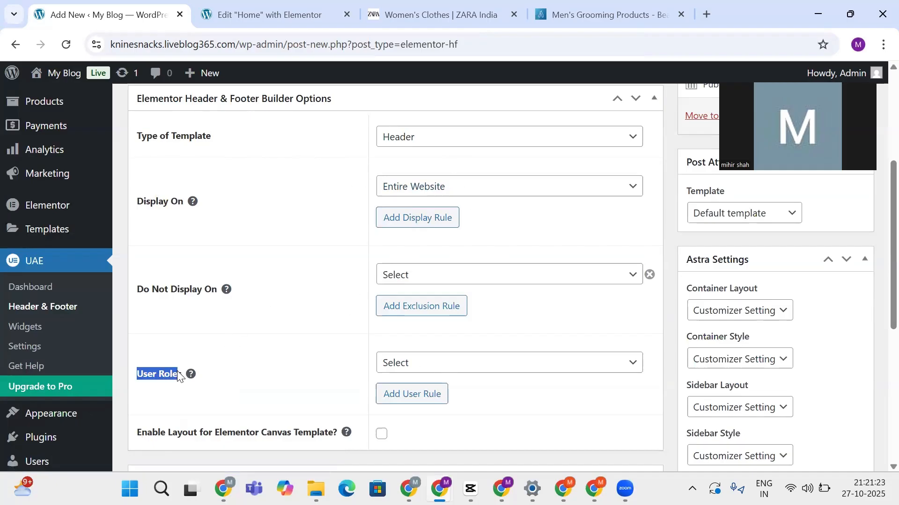
left_click(447, 362)
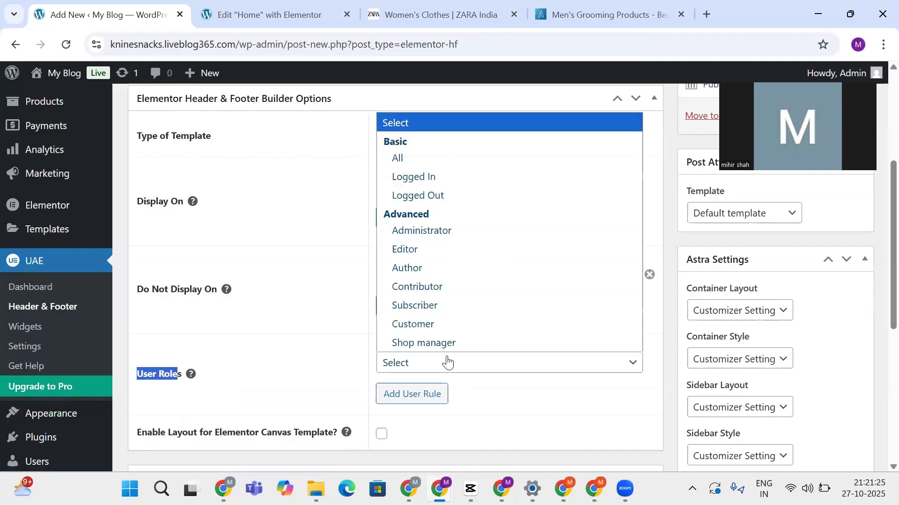
left_click(425, 154)
scroll(465, 326, "down", 4)
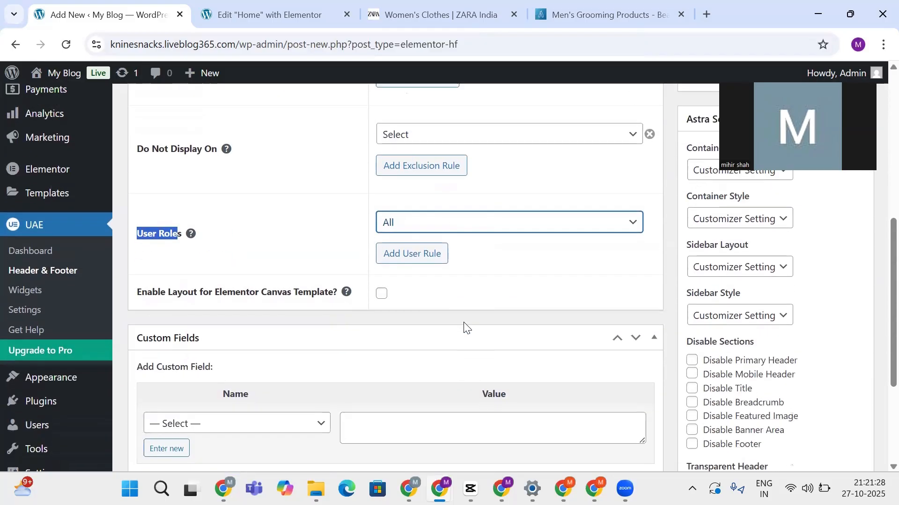
scroll(463, 322, "down", 2)
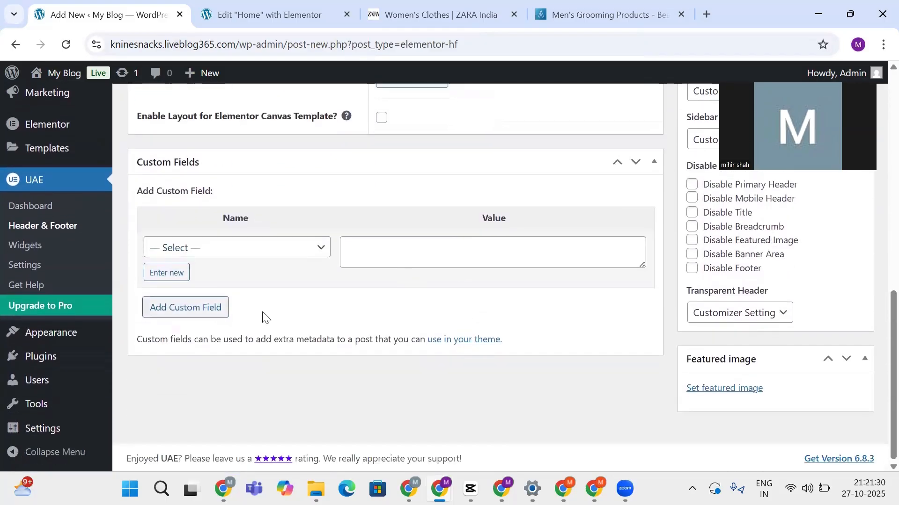
left_click(285, 249)
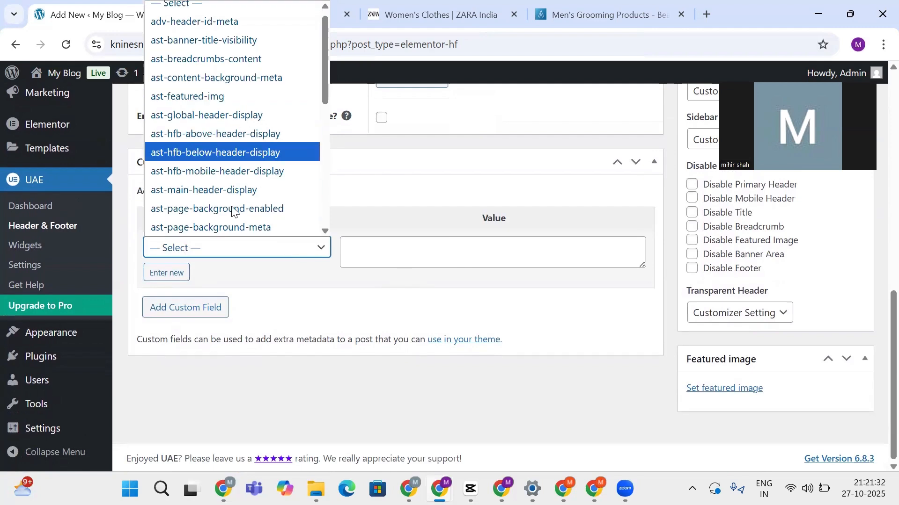
left_click(276, 289)
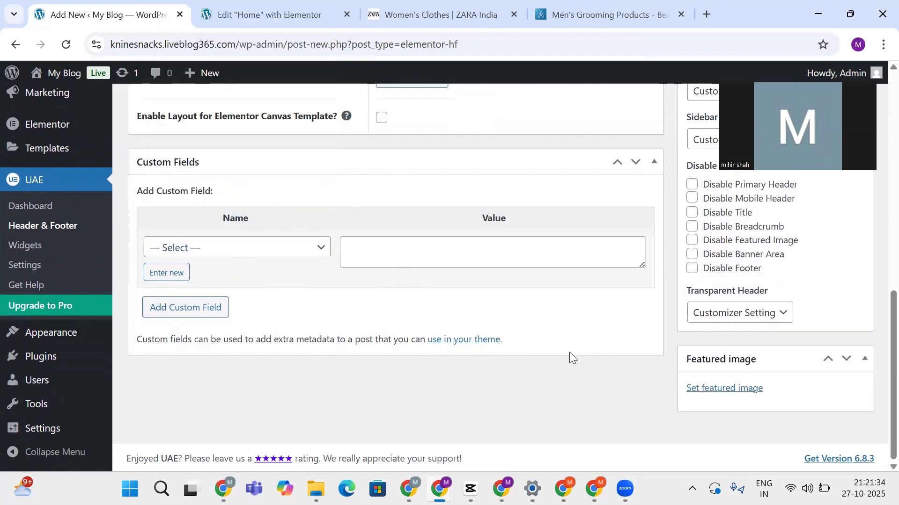
scroll(570, 356, "up", 4)
scroll(569, 352, "up", 5)
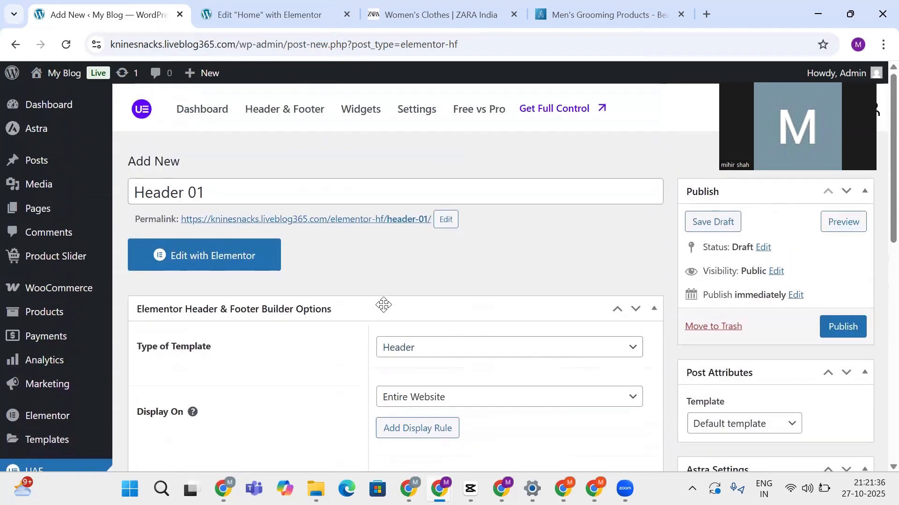
Publish the Header 01 template, keeping Header as its template type
left_click(835, 333)
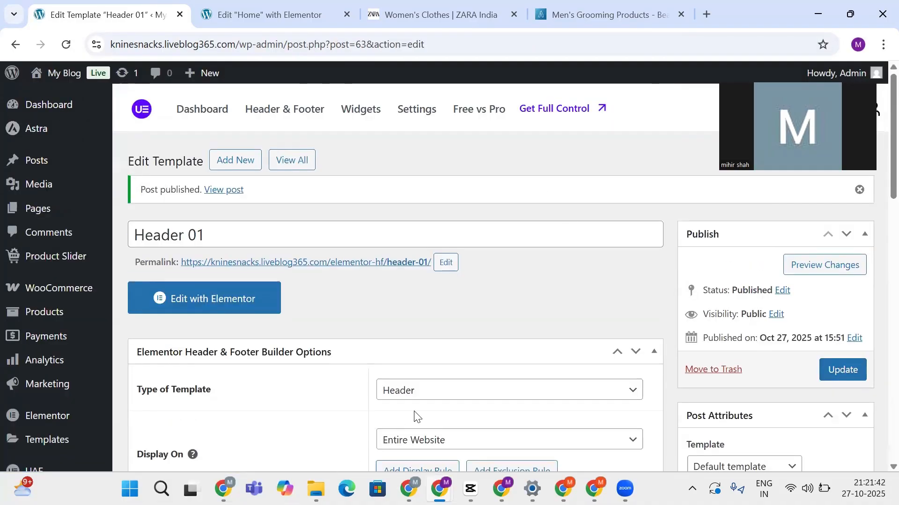
left_click(395, 390)
left_click(336, 302)
Open Header 01 in Elementor and add a two-column Flexbox container to the canvas
left_click(211, 309)
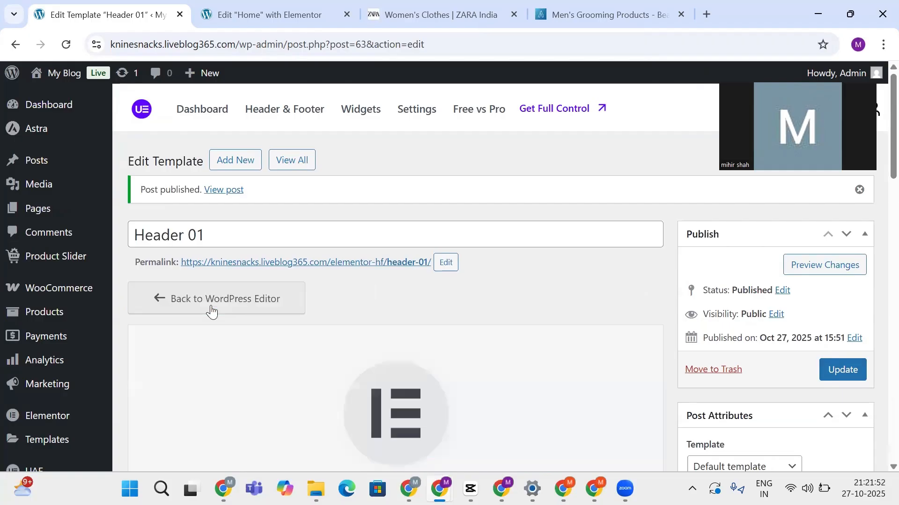
scroll(212, 308, "down", 3)
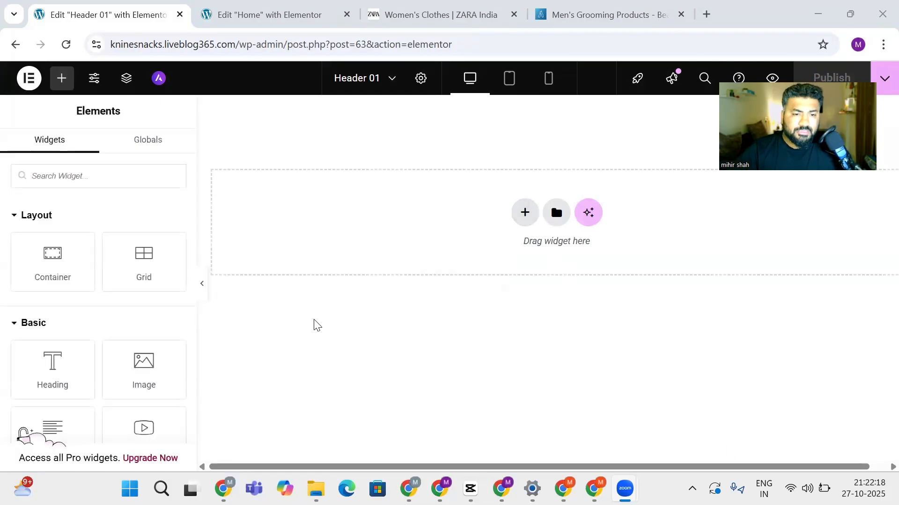
left_click(523, 213)
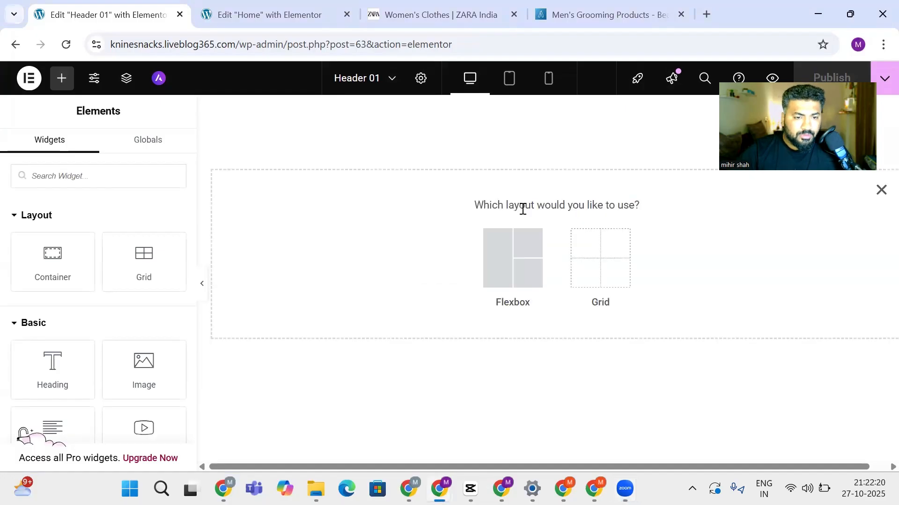
left_click(495, 251)
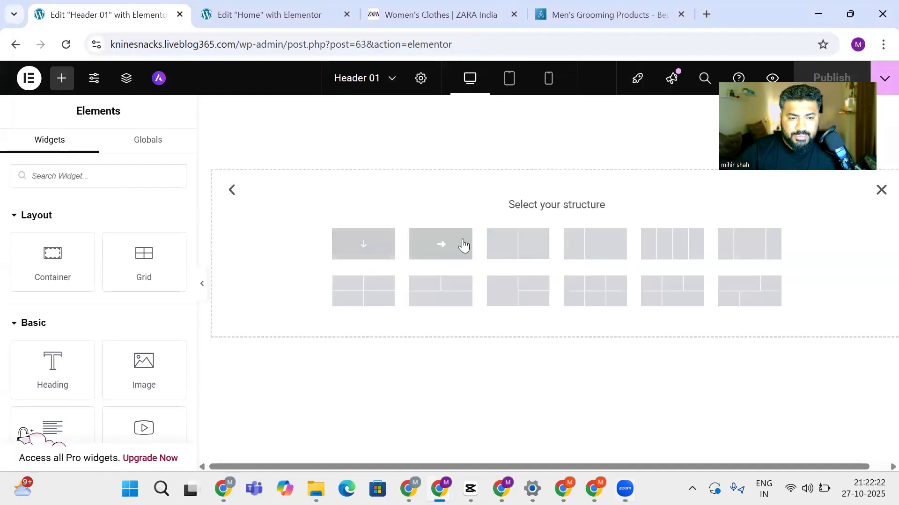
left_click(500, 243)
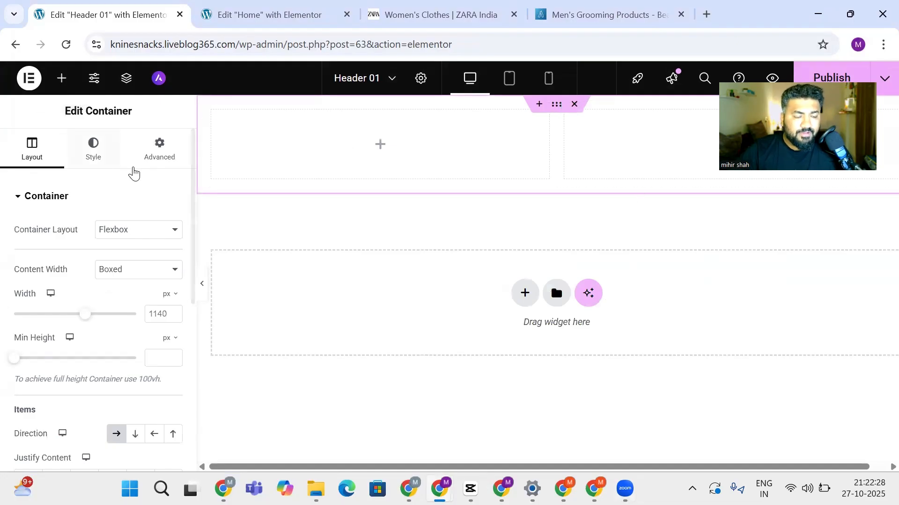
Drag an Icon List widget into the left column and switch its layout to Inline
left_click(59, 79)
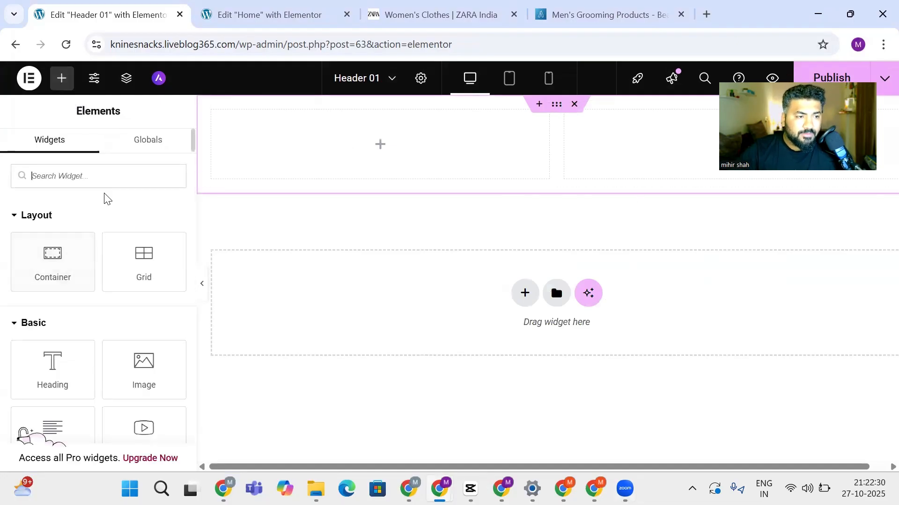
type("list")
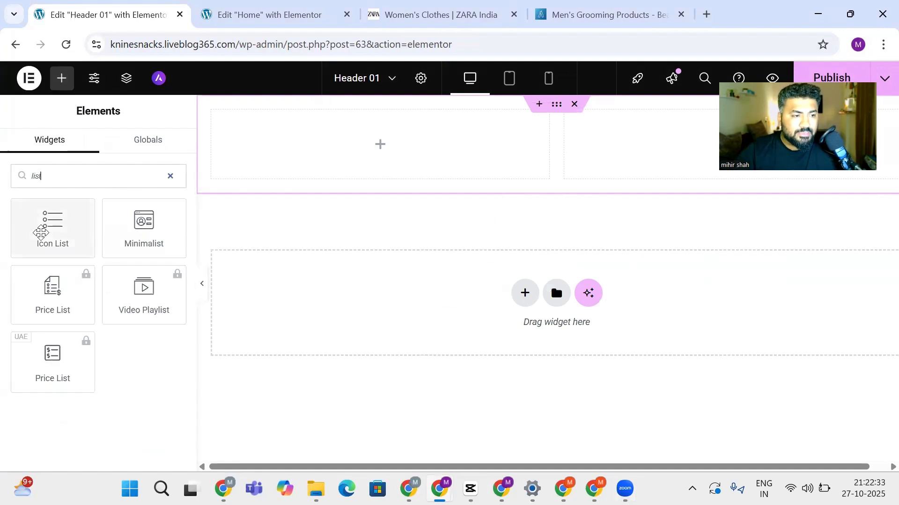
left_click_drag(41, 232, 282, 139)
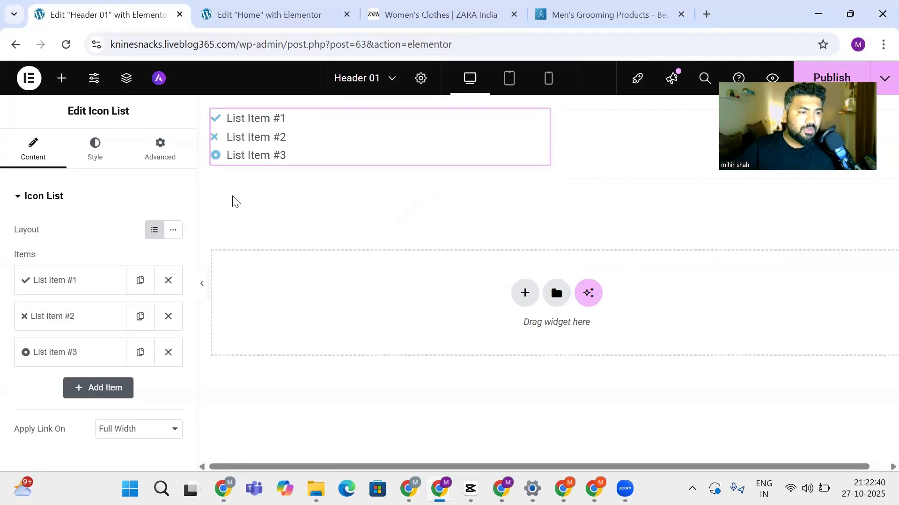
left_click(173, 231)
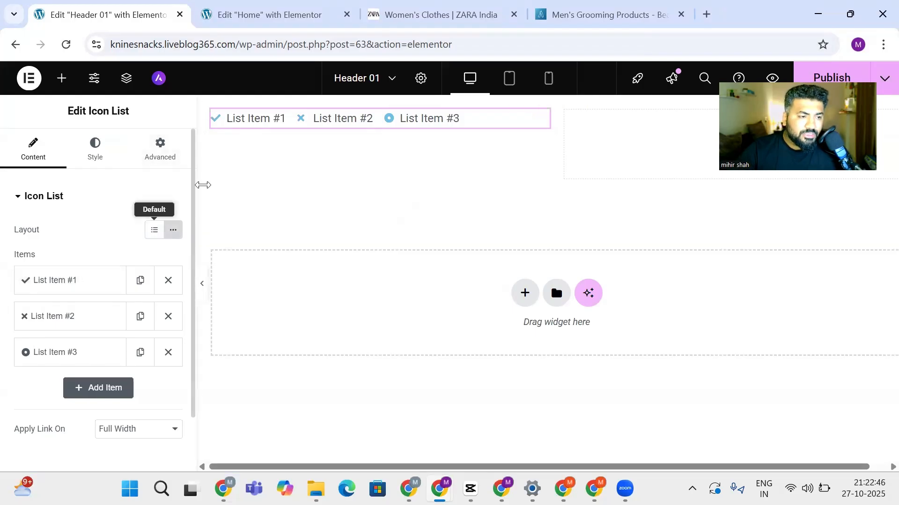
left_click(252, 118)
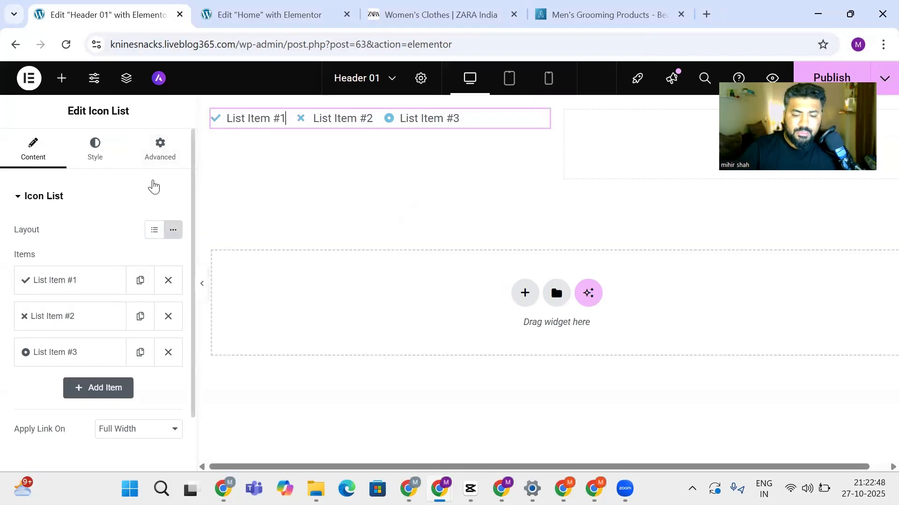
Rewrite the three list items as Phone, the contact e-mail address, and Mumbai
key("BackSpace")
key("BackSpace")
key("BackSpace")
key("BackSpace")
key("BackSpace")
key("BackSpace")
key("BackSpace")
key("BackSpace")
key("BackSpace")
key("BackSpace")
key("BackSpace")
key("BackSpace")
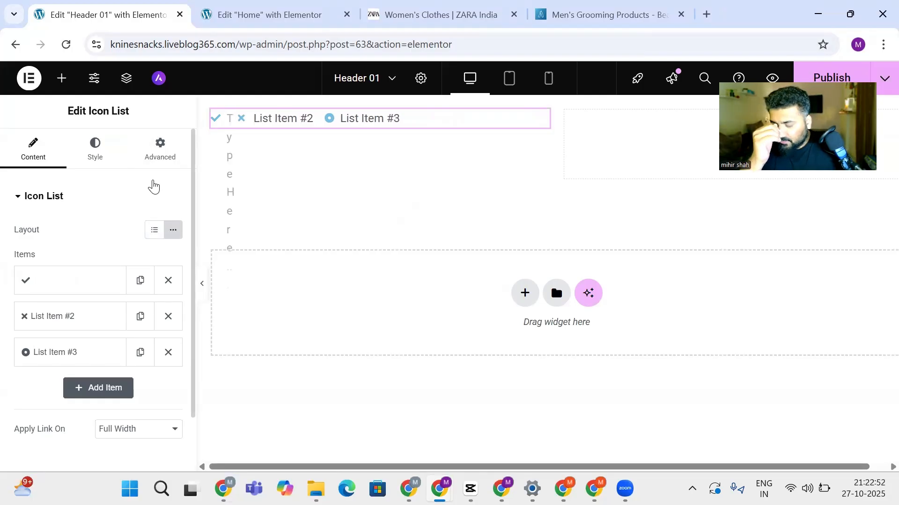
type("Phone")
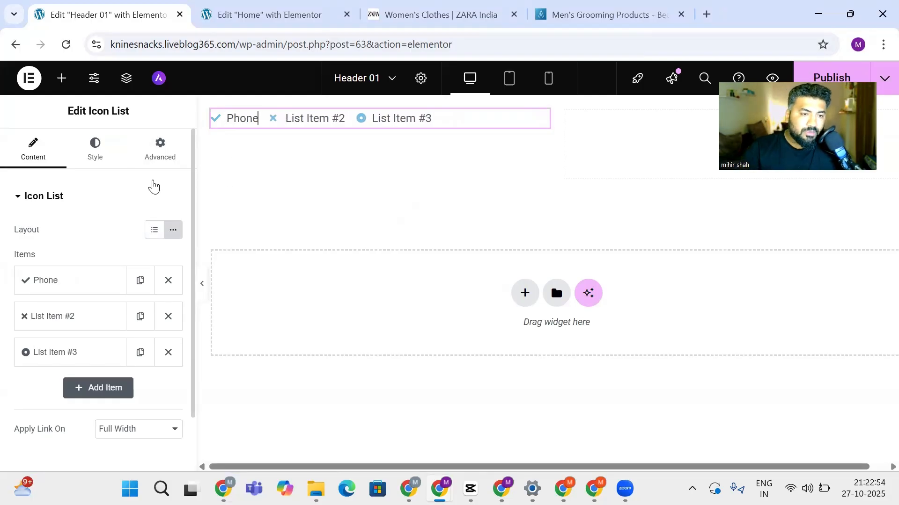
left_click(340, 120)
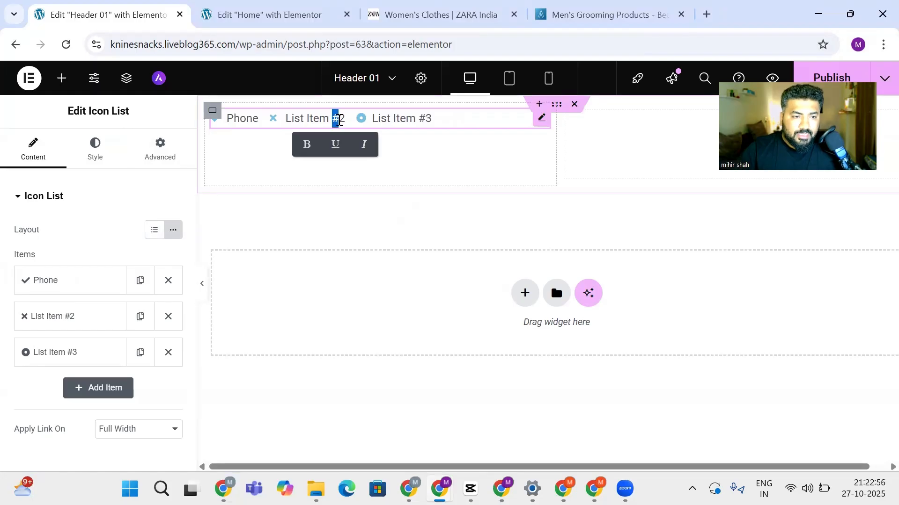
left_click(342, 122)
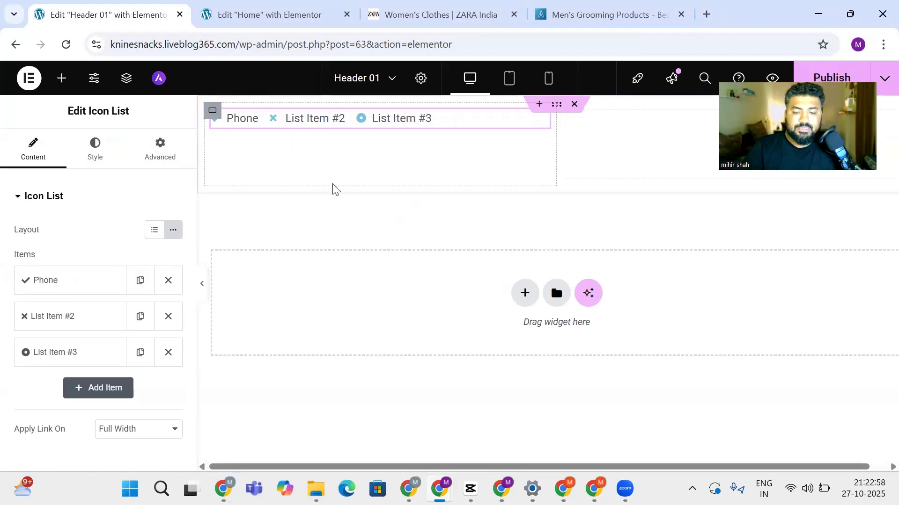
key("BackSpace")
key("BackSpace")
key("BackSpace")
key("BackSpace")
key("BackSpace")
key("BackSpace")
key("BackSpace")
key("BackSpace")
key("BackSpace")
key("BackSpace")
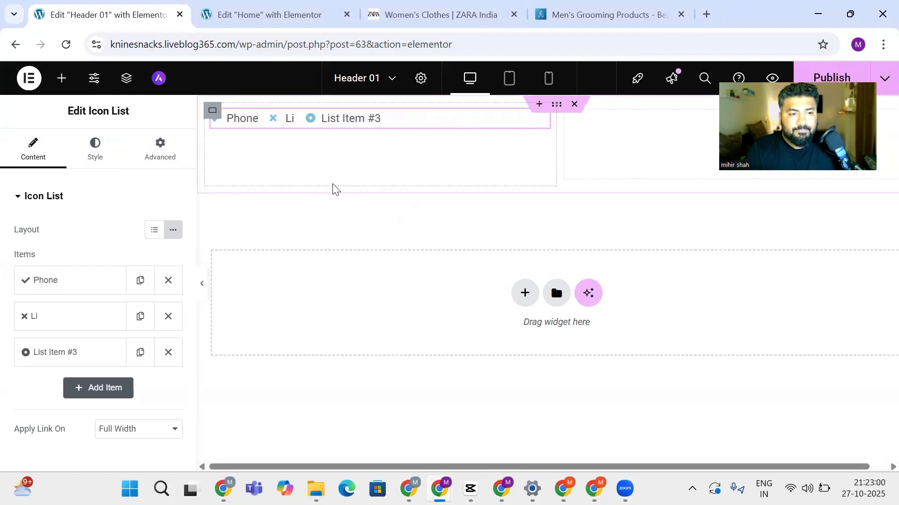
key("BackSpace")
key("BackSpace")
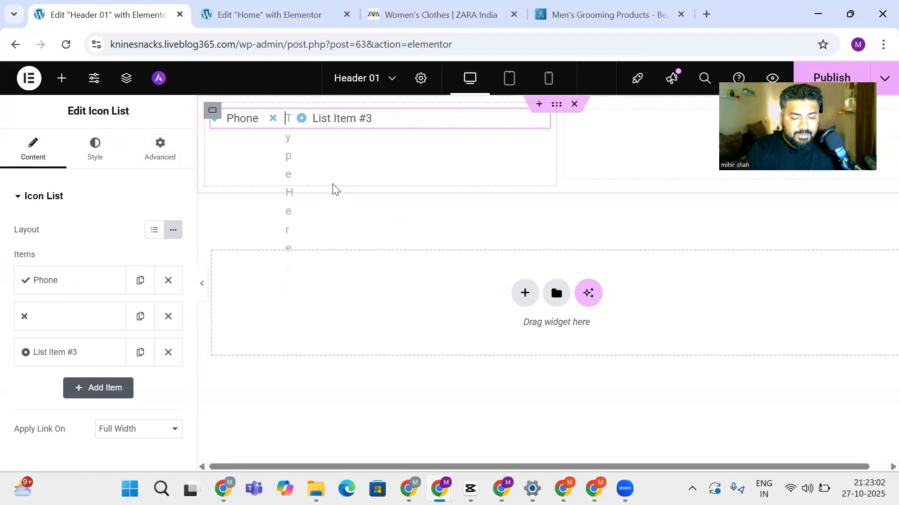
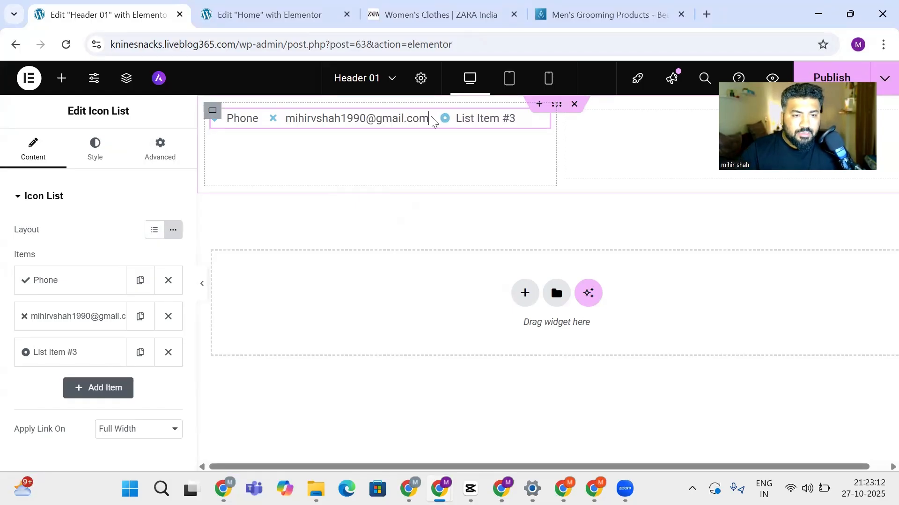
triple_click(500, 119)
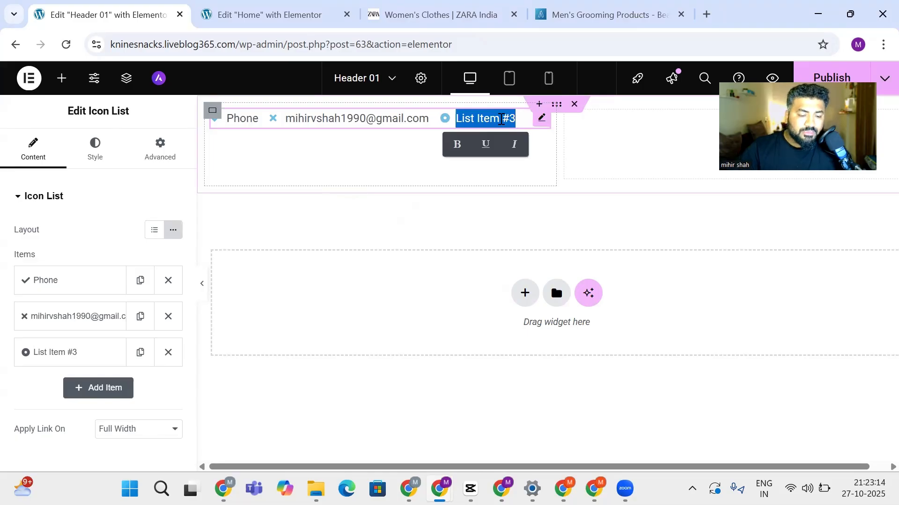
type("Mumbai")
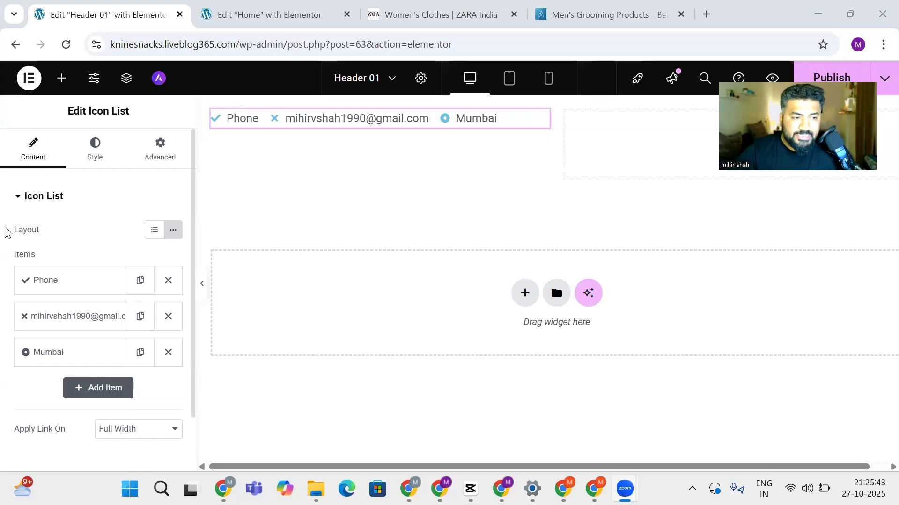
Give the Phone item the Phone alt icon from the Icon Library
left_click(72, 286)
scroll(74, 287, "down", 2)
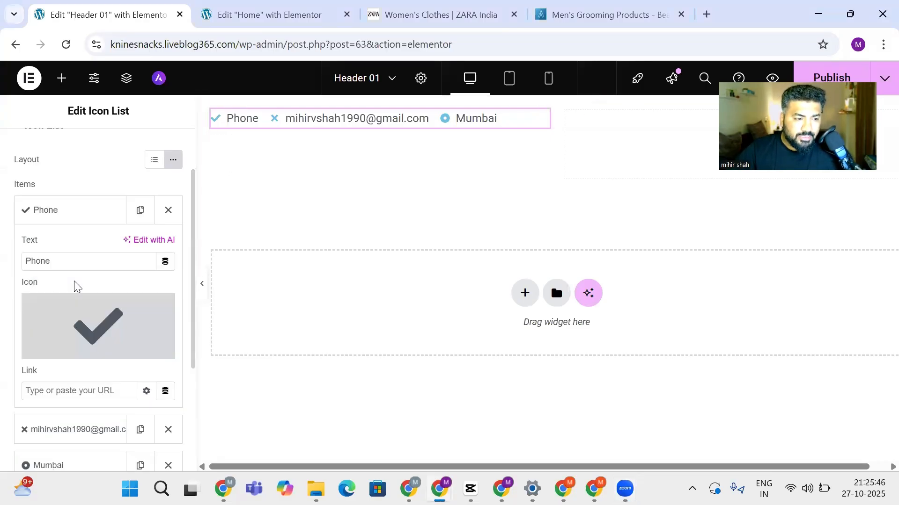
left_click(60, 315)
type("phone")
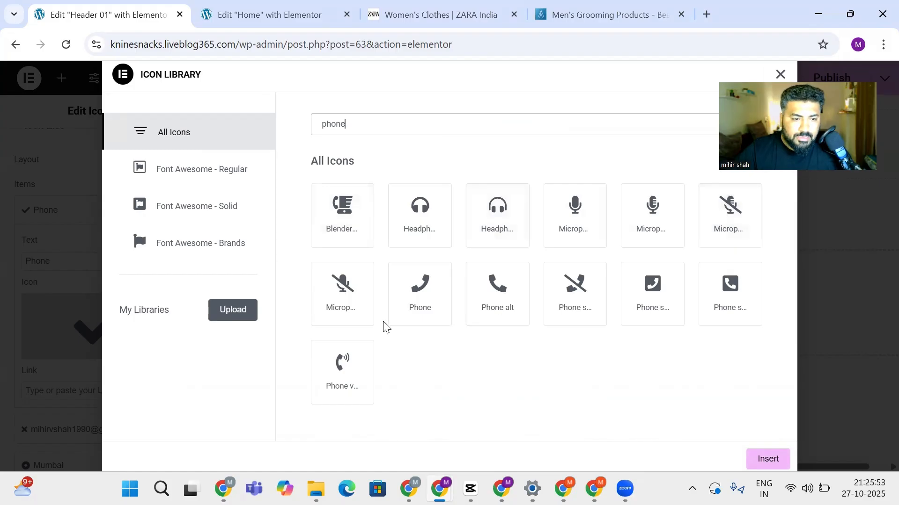
left_click(495, 293)
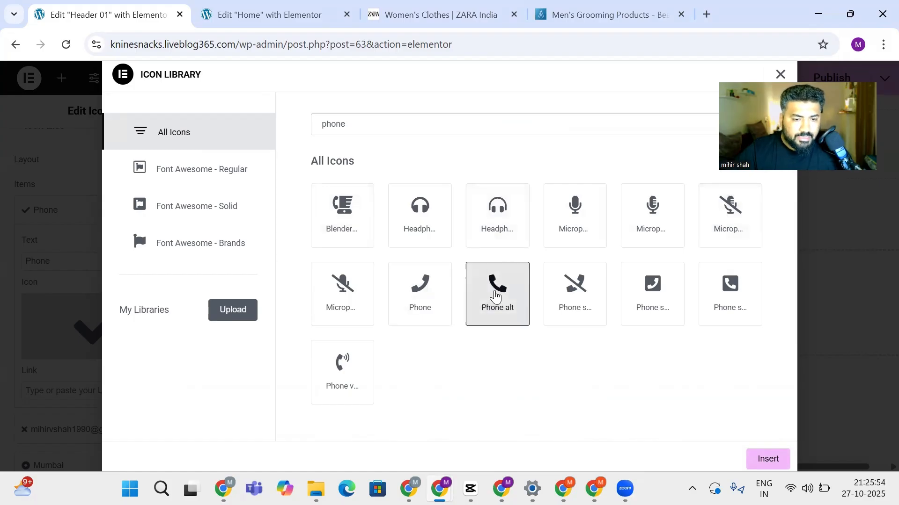
left_click(760, 461)
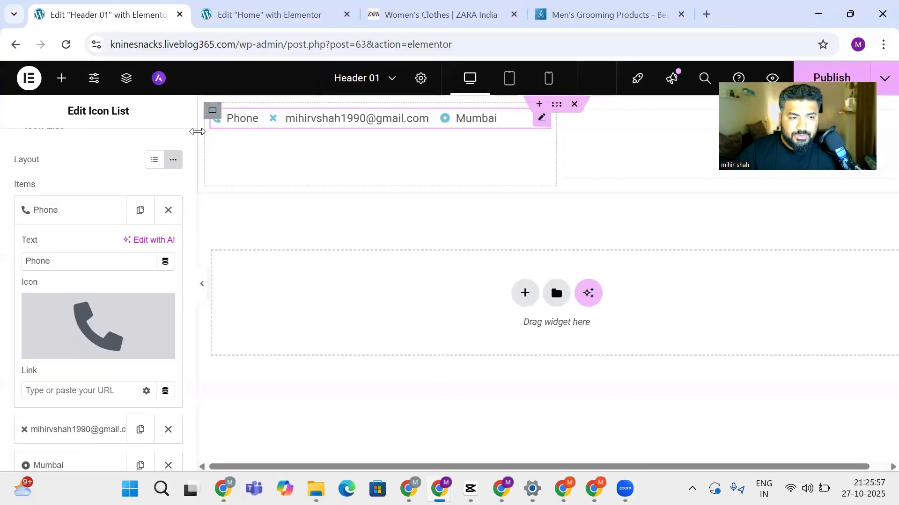
Give the e-mail item the solid Envelope icon
mouse_move(97, 323)
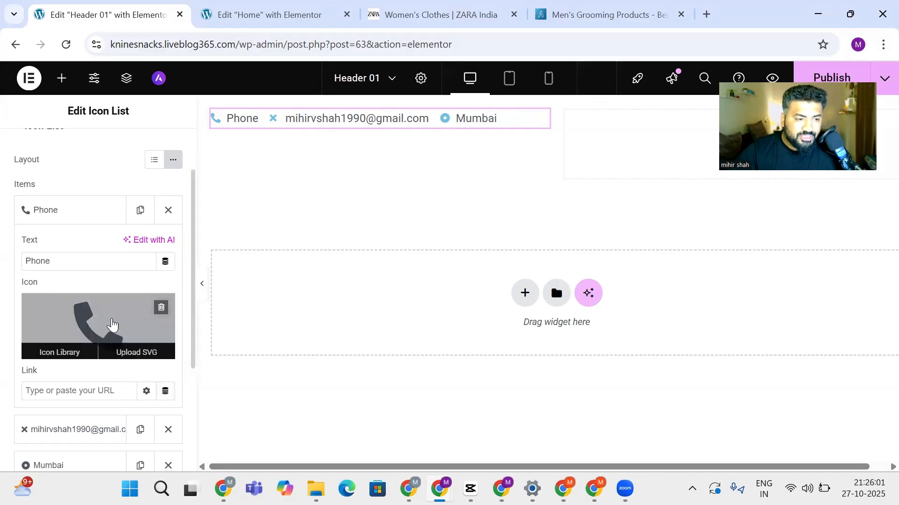
scroll(96, 267, "up", 2)
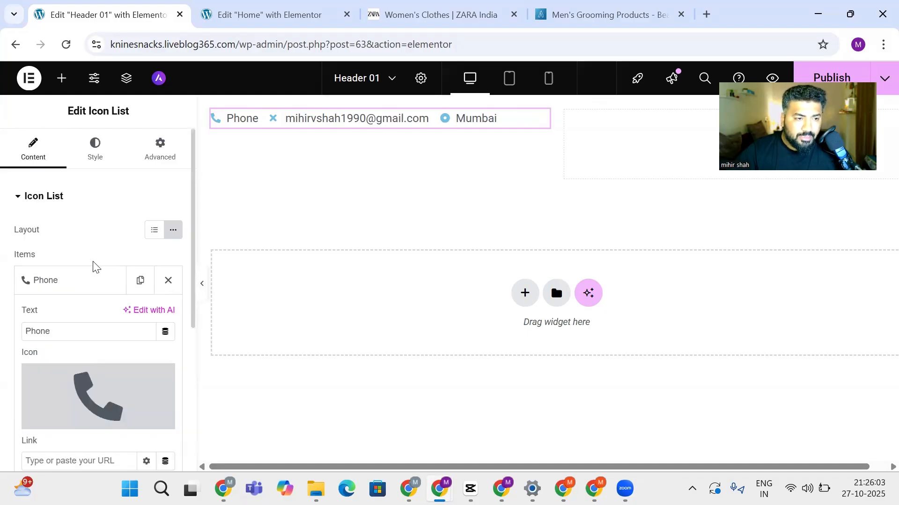
scroll(96, 224, "down", 3)
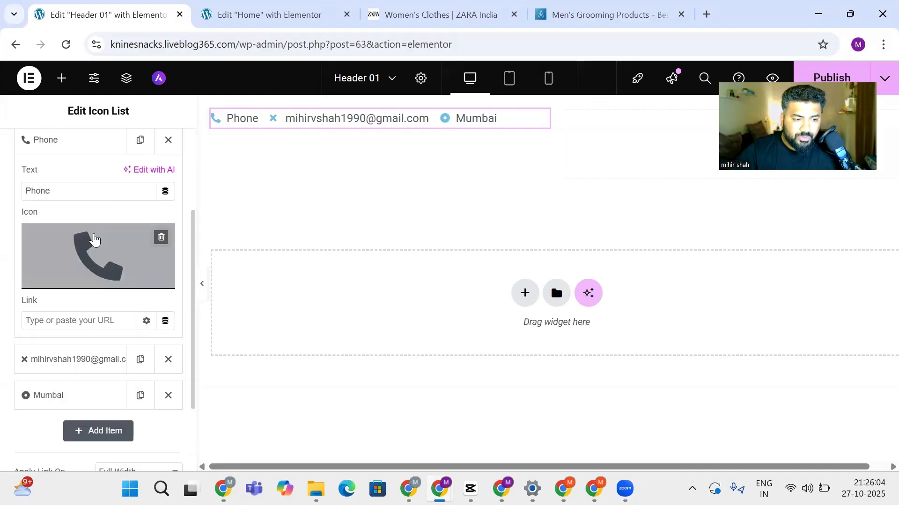
left_click(73, 361)
left_click(87, 295)
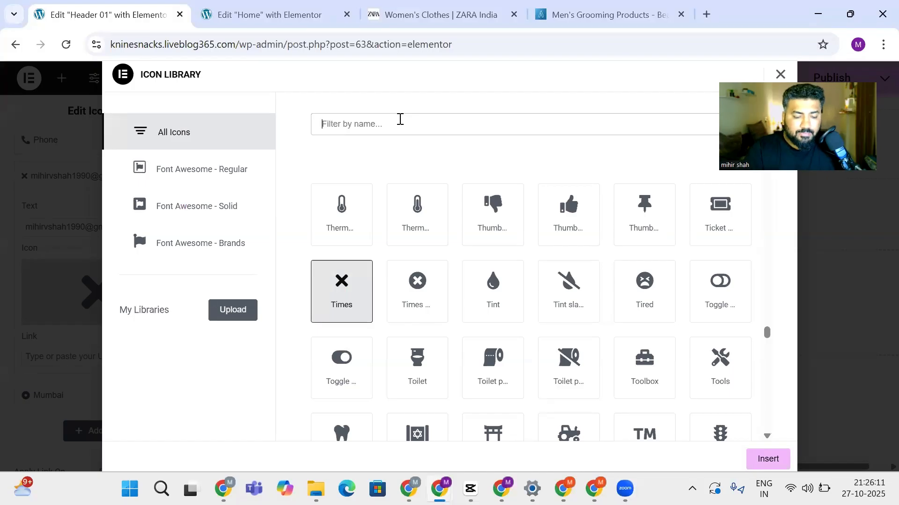
type("mail")
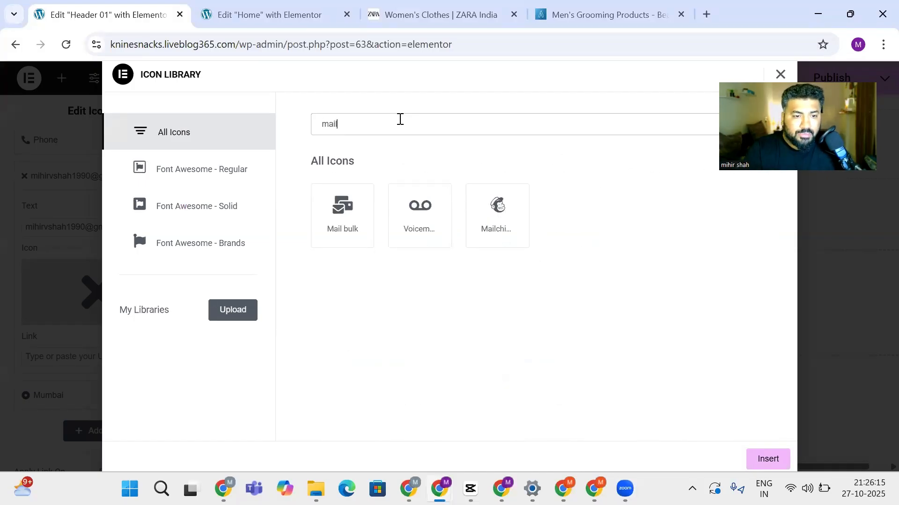
key("BackSpace")
key("BackSpace")
key("BackSpace")
key("BackSpace")
type("en")
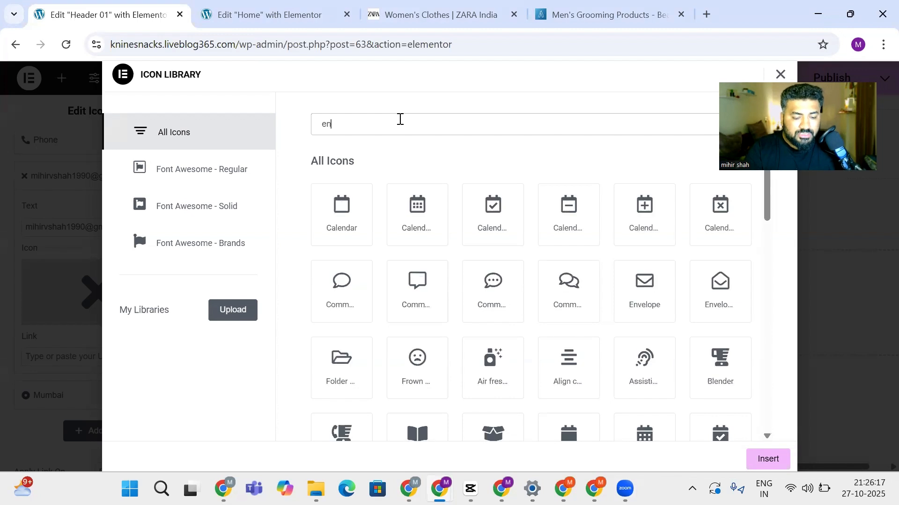
type("val")
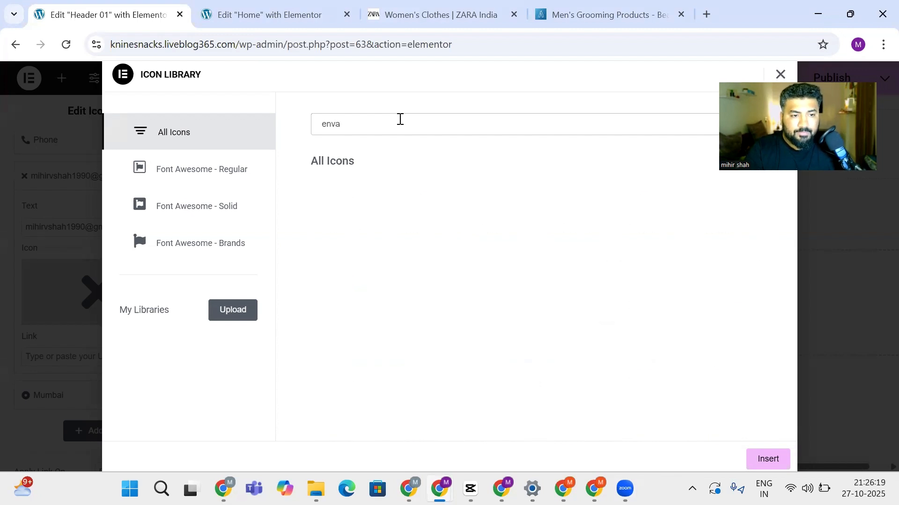
key("BackSpace")
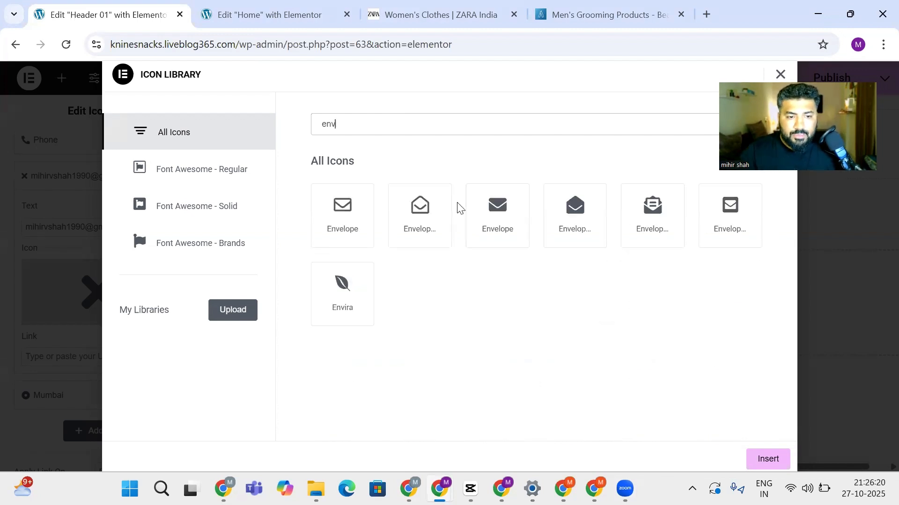
left_click(497, 221)
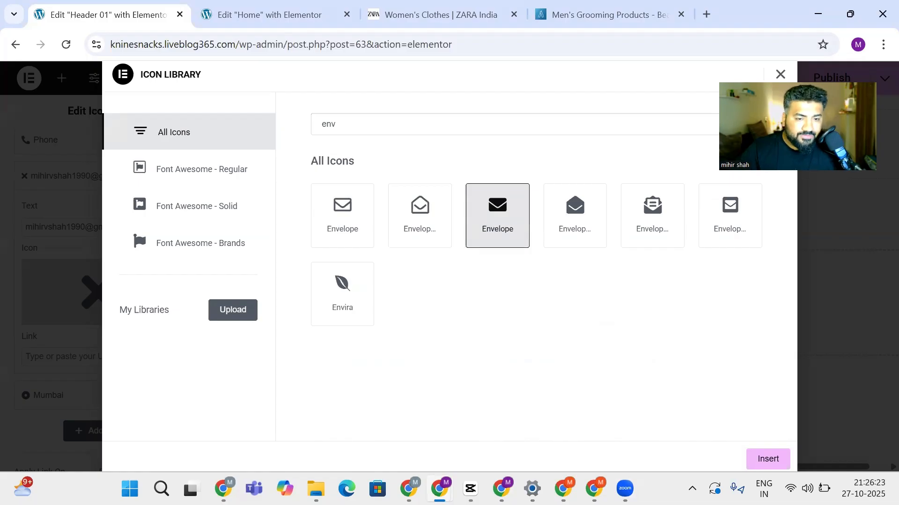
left_click(760, 459)
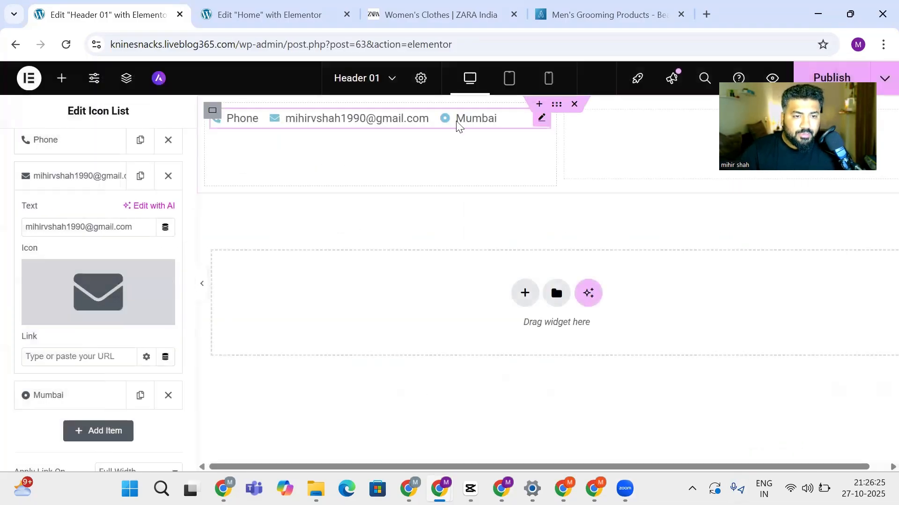
Give the Mumbai item the search-location icon
left_click(64, 392)
left_click(120, 334)
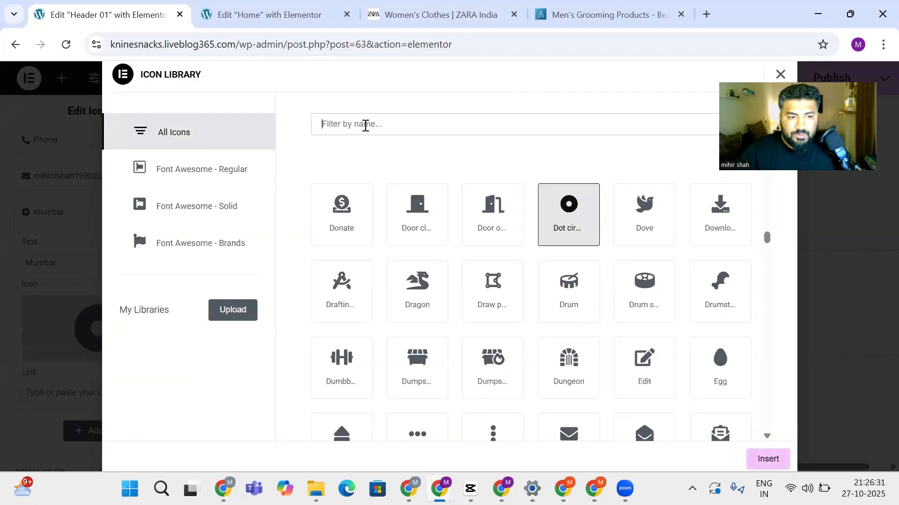
left_click(365, 125)
type("lo")
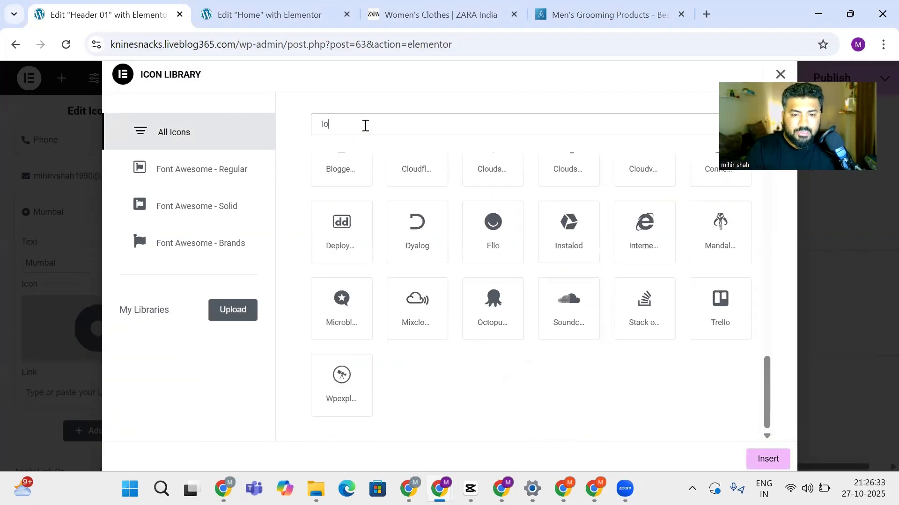
type("ca")
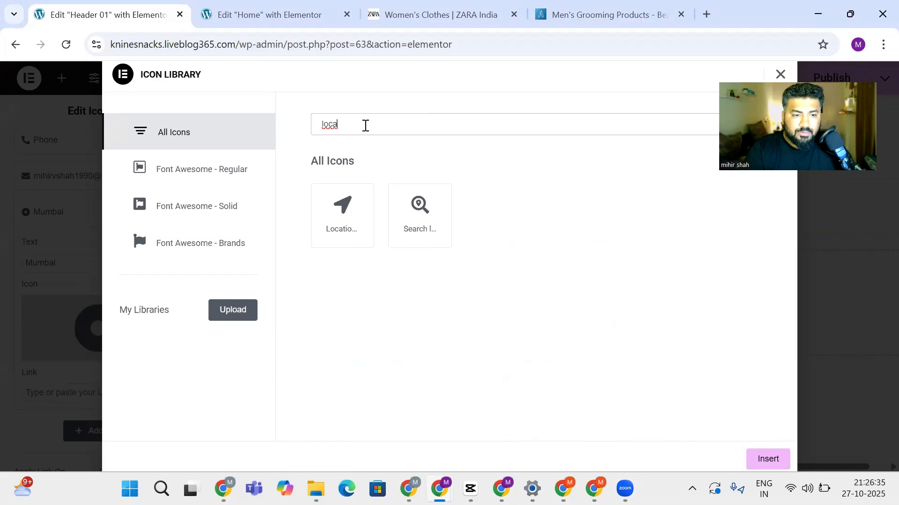
left_click(406, 211)
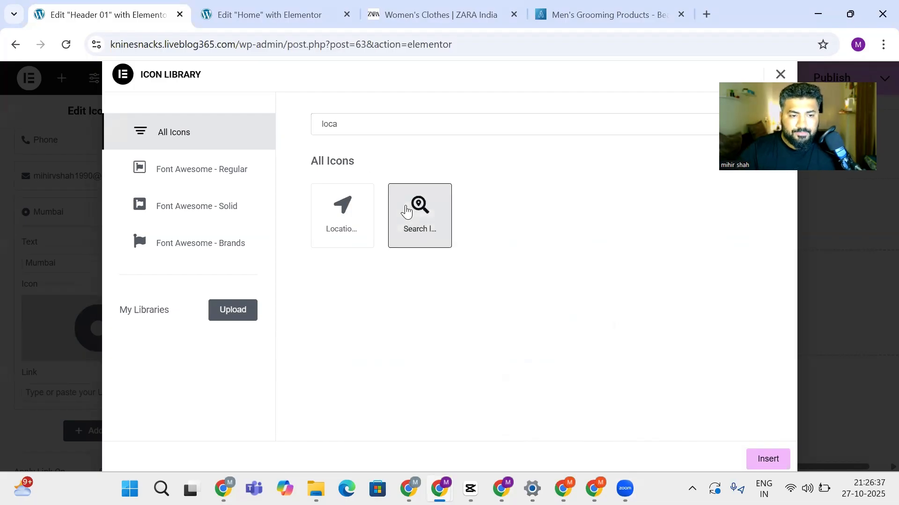
left_click(768, 457)
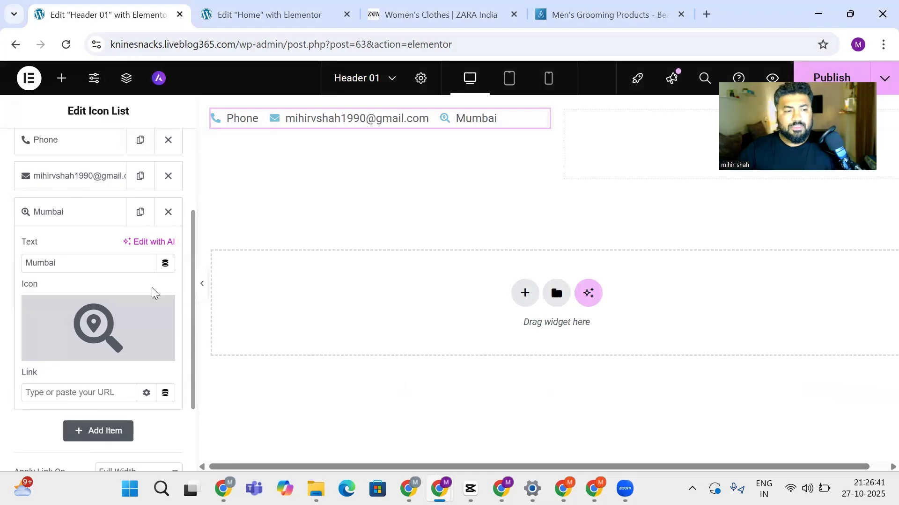
scroll(80, 177, "up", 3)
Set the list's icon colour to red in the Style settings
left_click(93, 159)
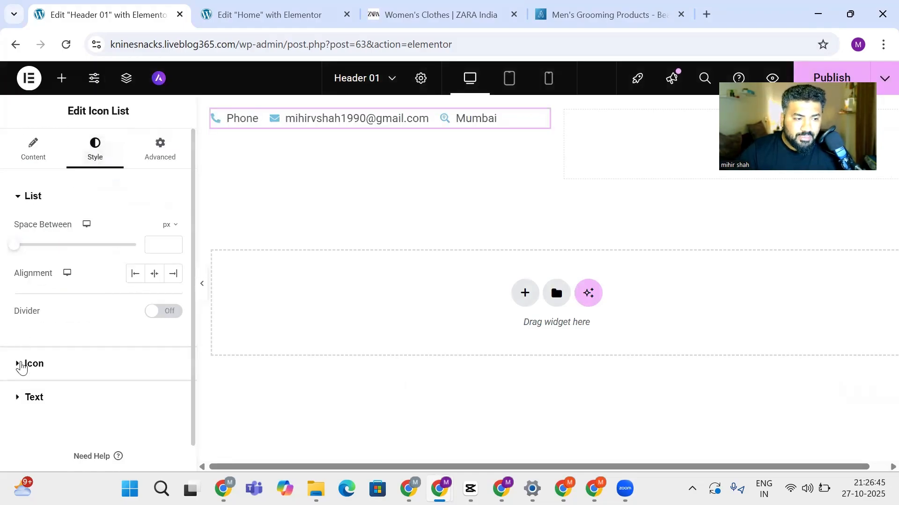
left_click(21, 366)
left_click(174, 293)
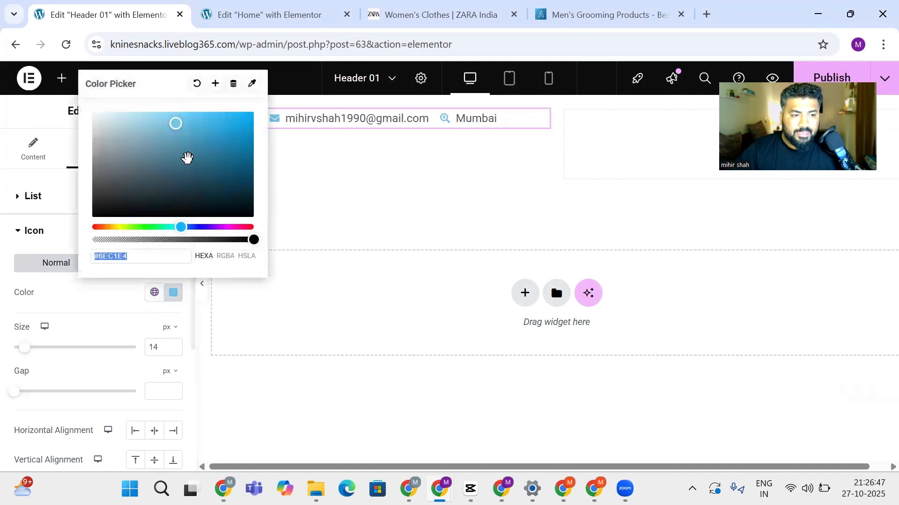
left_click_drag(175, 125, 255, 218)
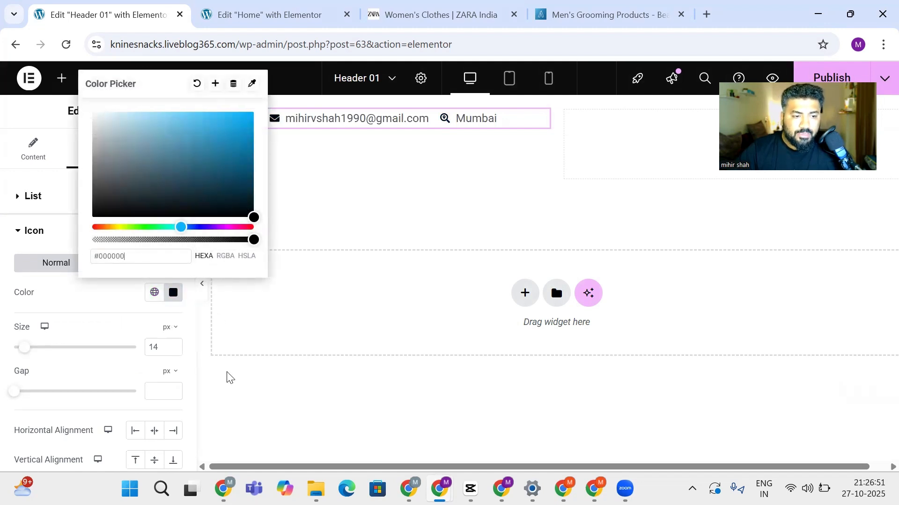
left_click_drag(181, 228, 254, 112)
left_click(342, 150)
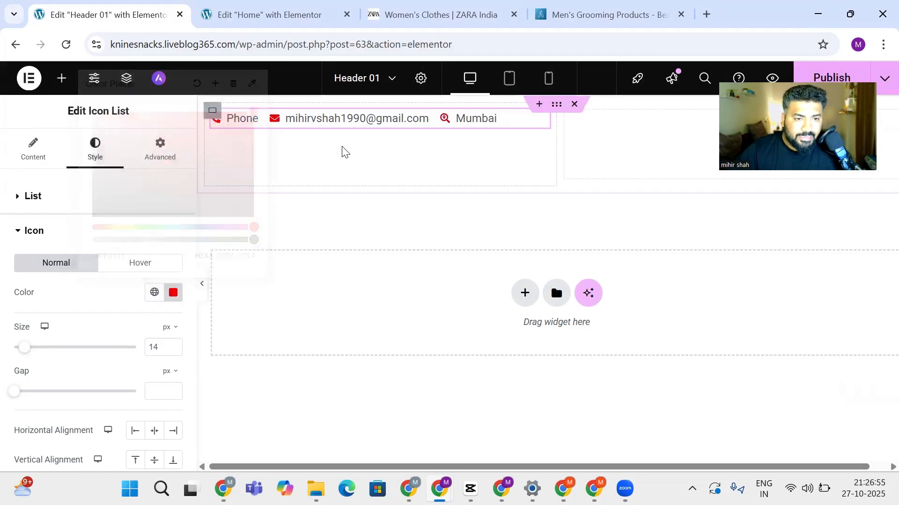
Set the list's text colour to near-black #000306
scroll(114, 381, "down", 3)
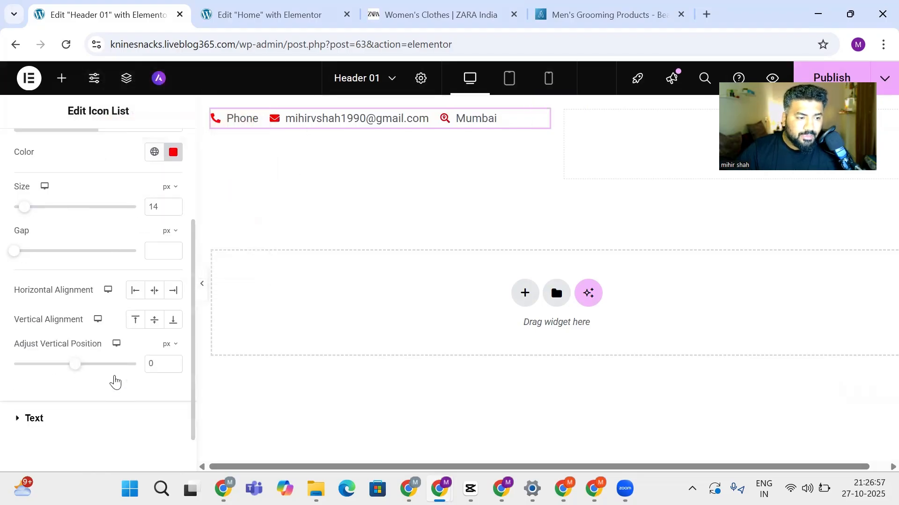
scroll(71, 363, "down", 1)
left_click(21, 369)
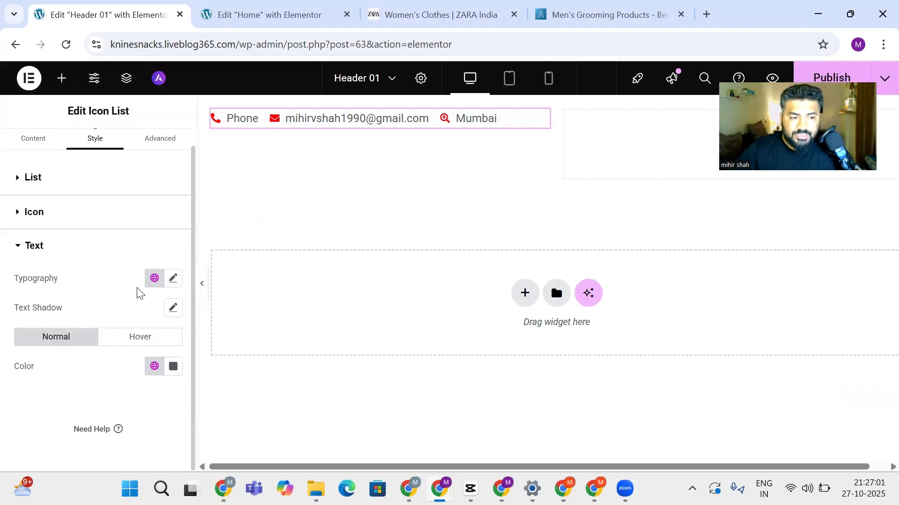
left_click(173, 367)
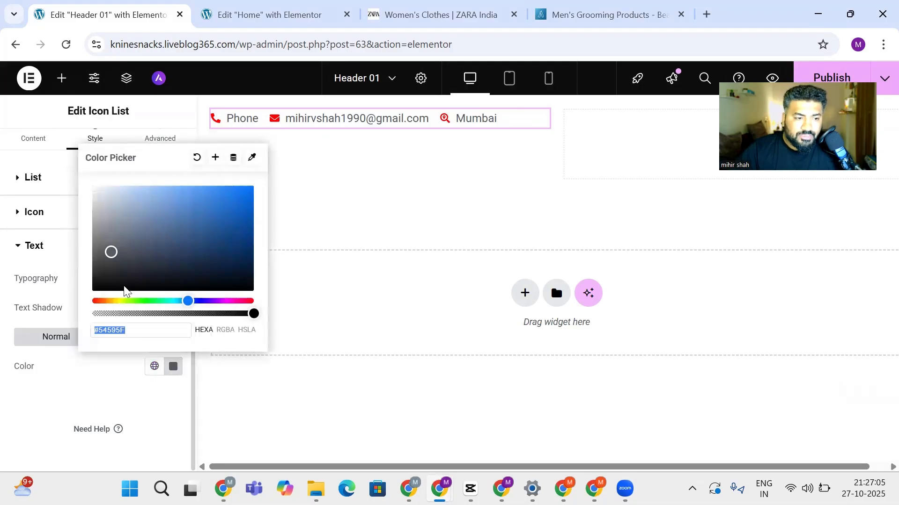
left_click_drag(107, 255, 258, 287)
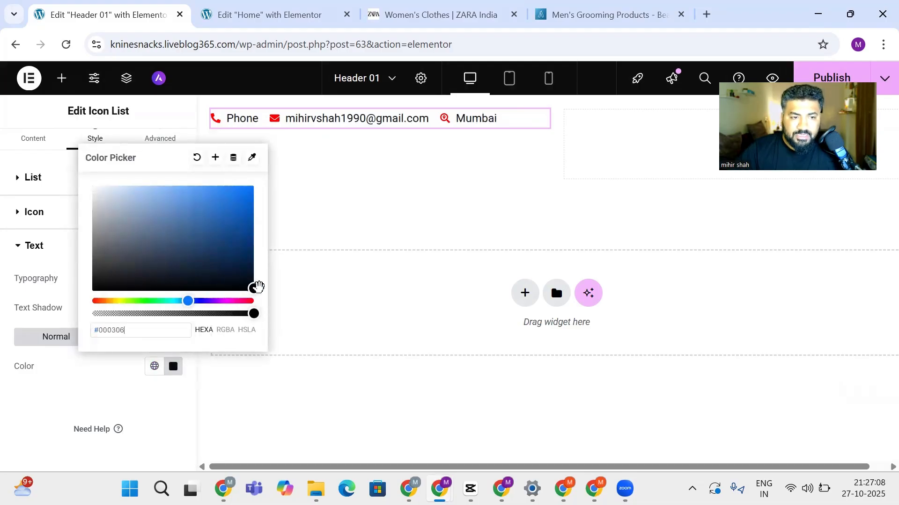
left_click(168, 430)
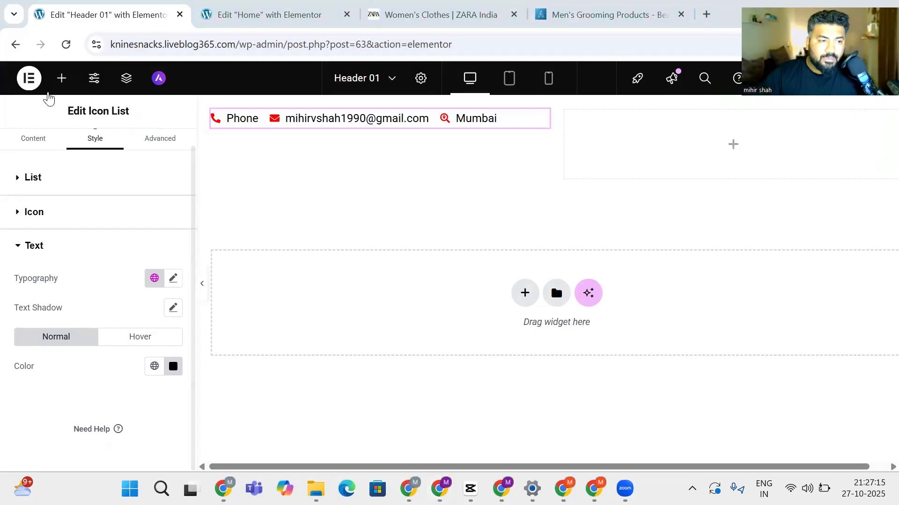
Add Social Icons for Facebook, Twitter and YouTube to the right column, aligned right
left_click(34, 140)
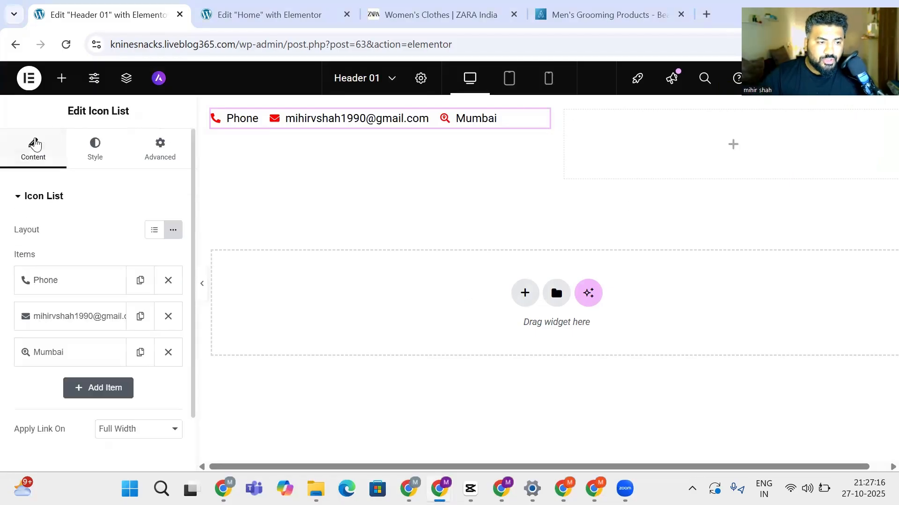
left_click(61, 78)
type("social")
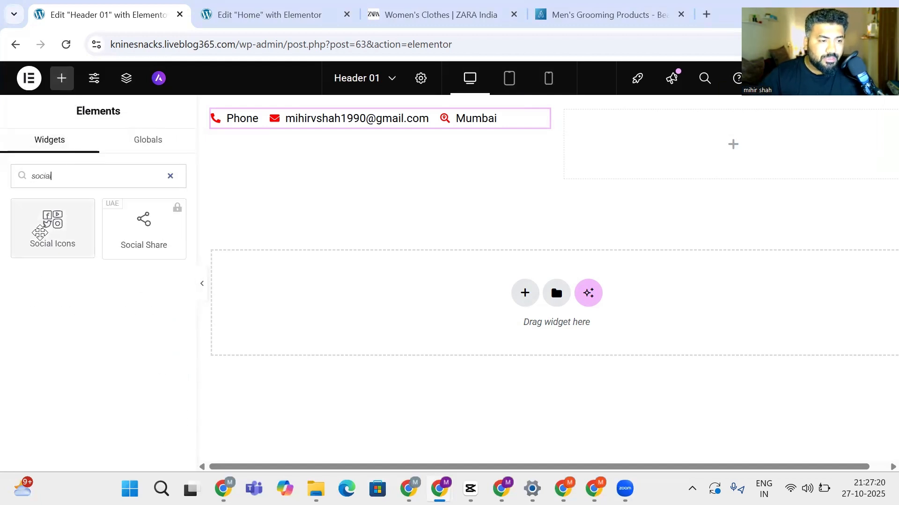
left_click_drag(43, 229, 762, 150)
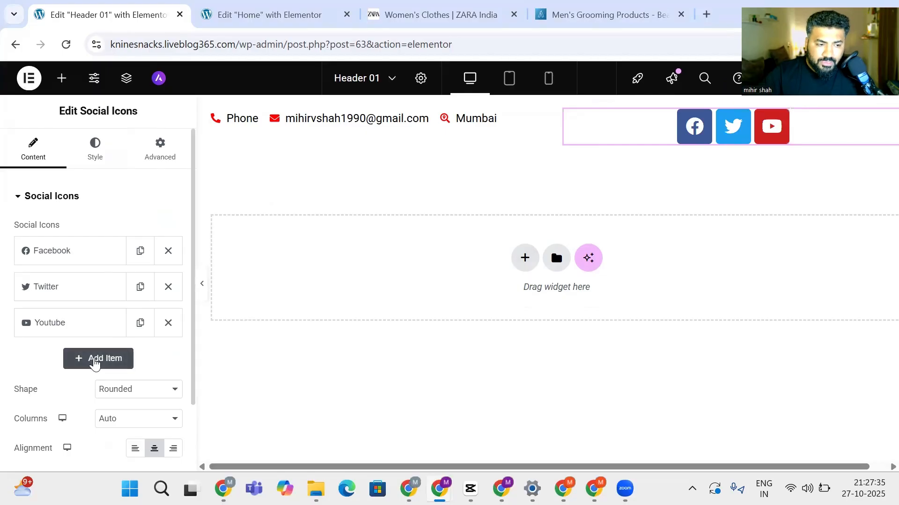
left_click(112, 360)
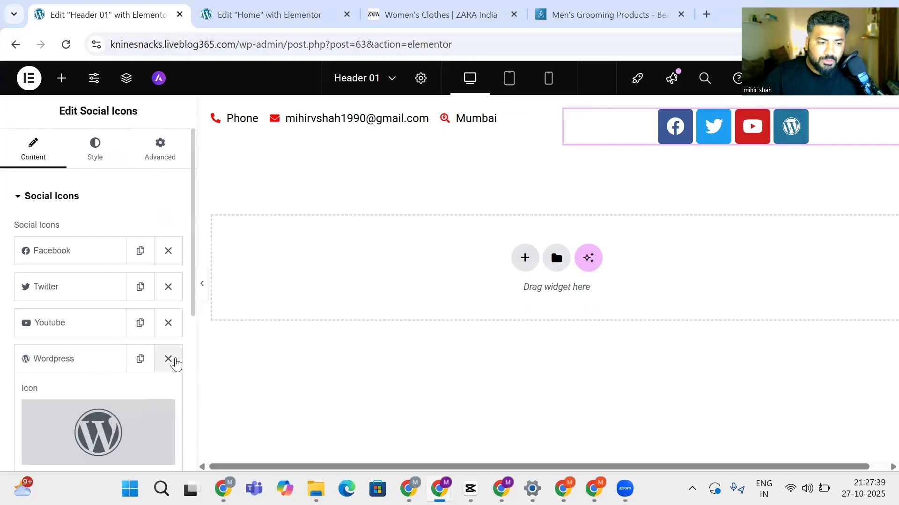
left_click(169, 360)
scroll(70, 339, "down", 2)
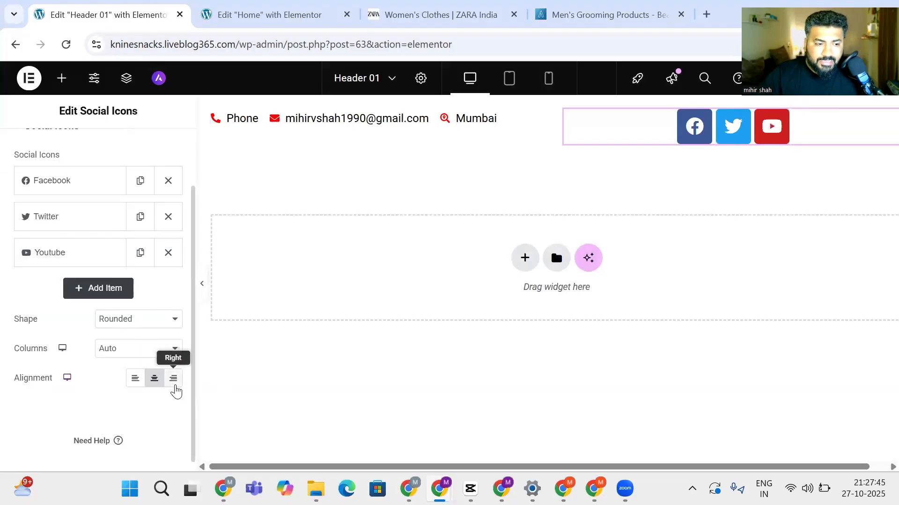
left_click(174, 379)
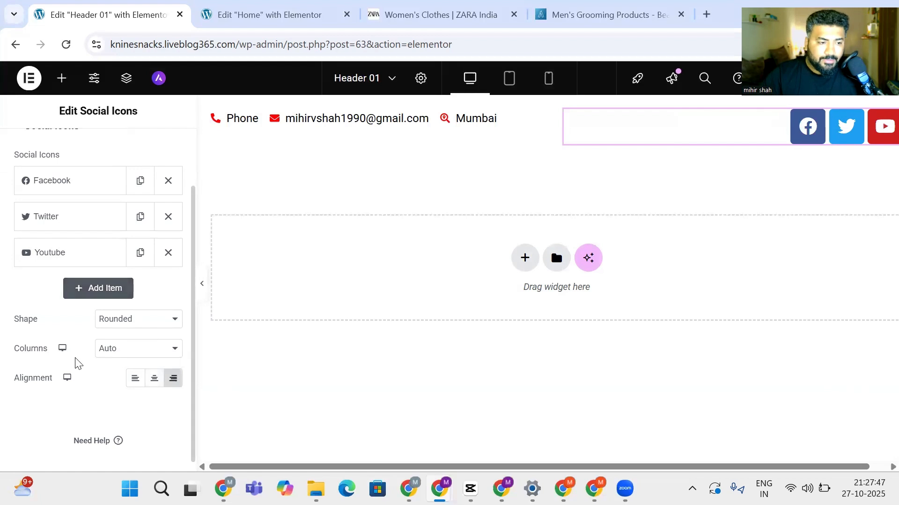
scroll(75, 363, "up", 2)
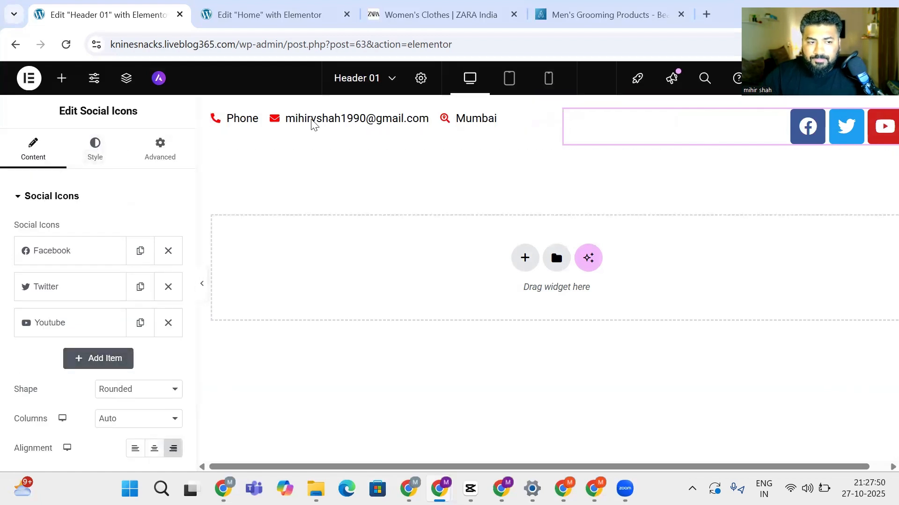
Set the social icons to a 13 px size with a 10 px border radius
left_click(95, 149)
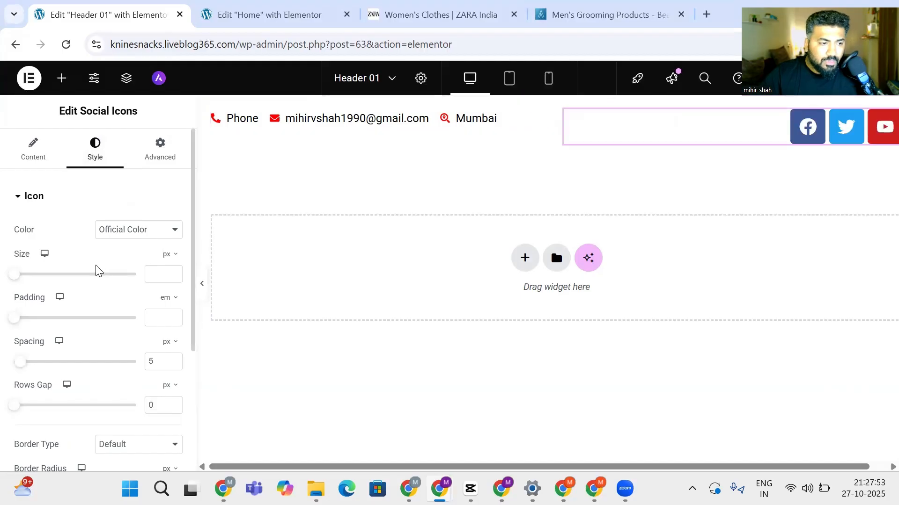
mouse_move(16, 275)
left_mouse_down()
mouse_move(29, 277)
mouse_move(7, 279)
mouse_move(16, 278)
left_mouse_up()
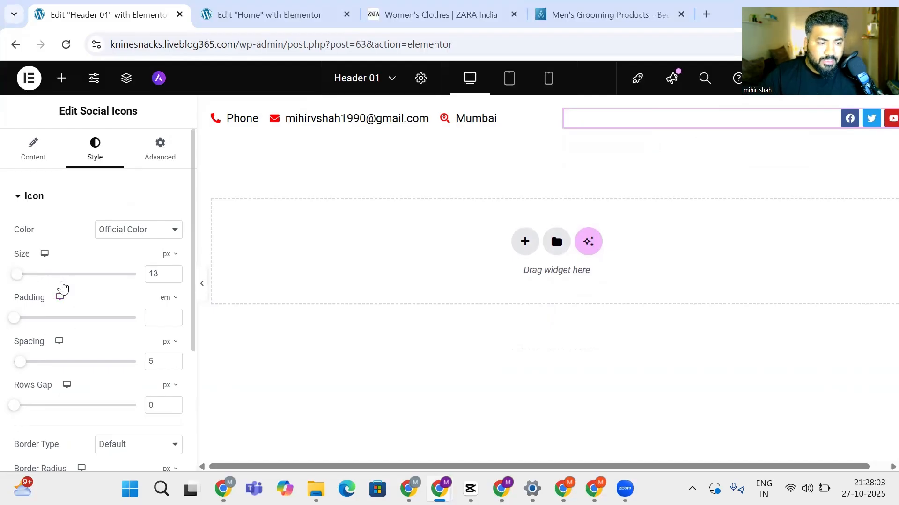
scroll(63, 288, "down", 4)
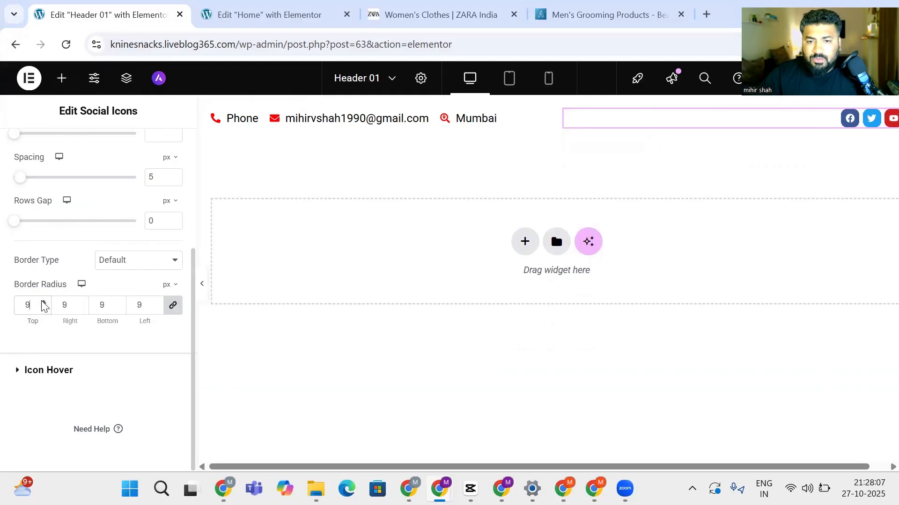
key("Up")
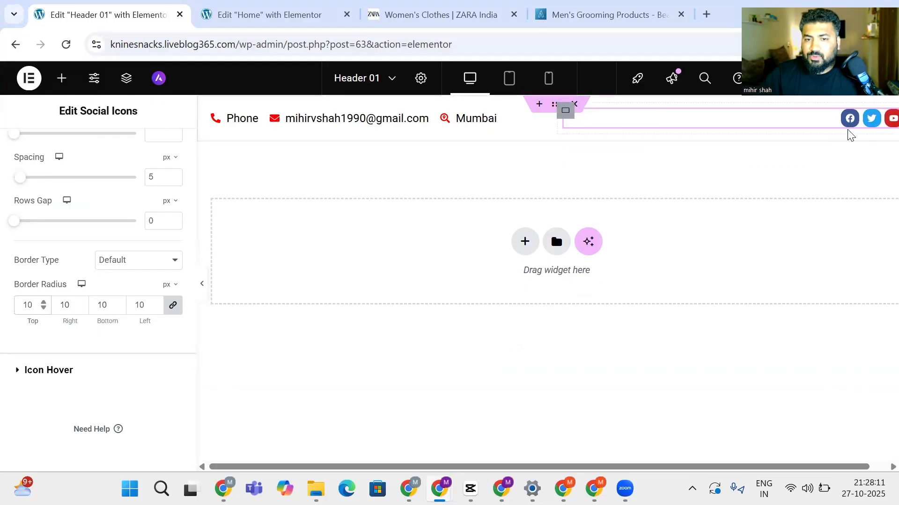
scroll(58, 296, "up", 4)
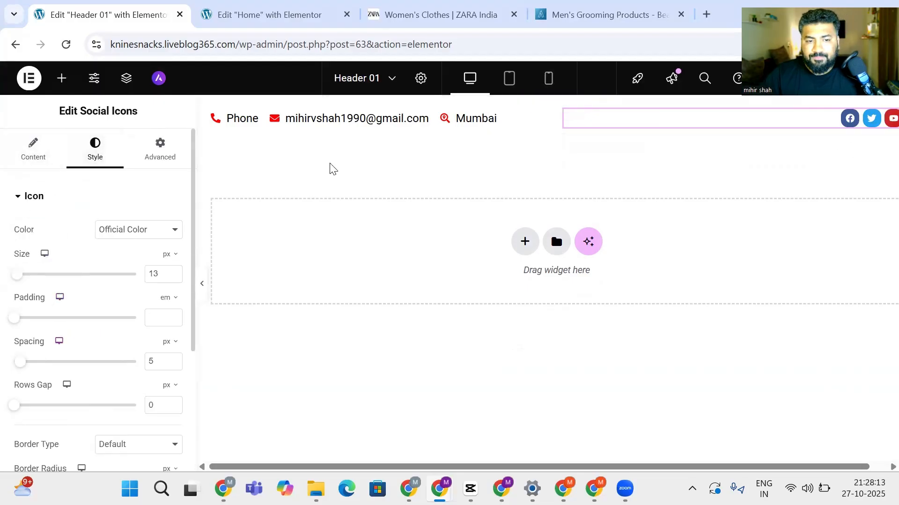
Check the ustraa.com reference site's hair-care banner in Chrome
left_click(60, 88)
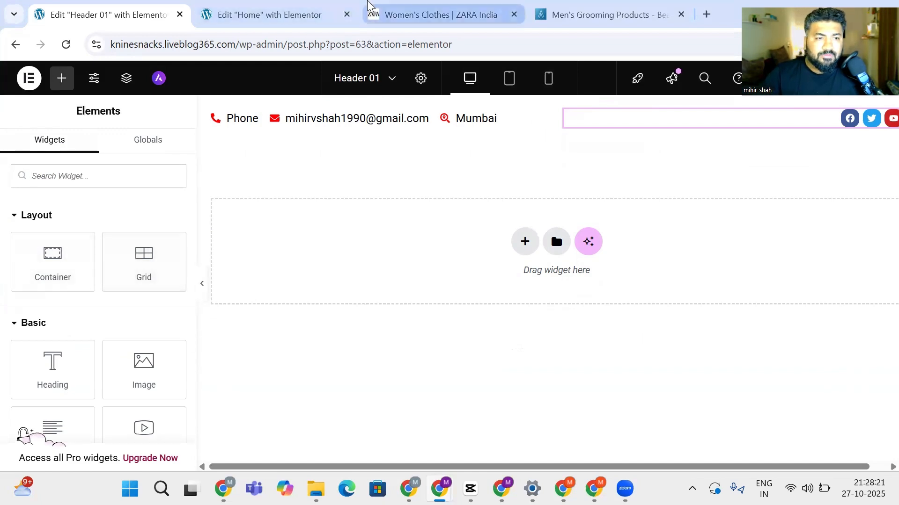
left_click(356, 10)
left_click(608, 14)
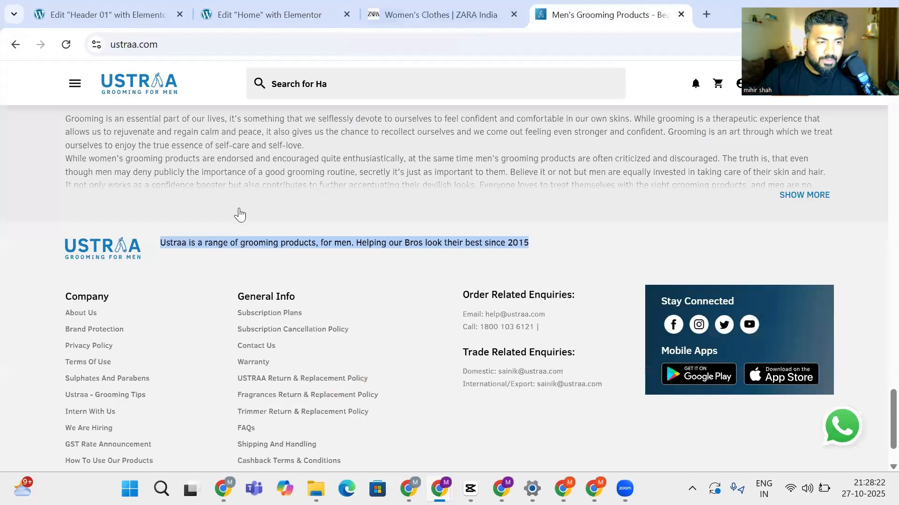
scroll(240, 214, "up", 10)
scroll(240, 215, "up", 15)
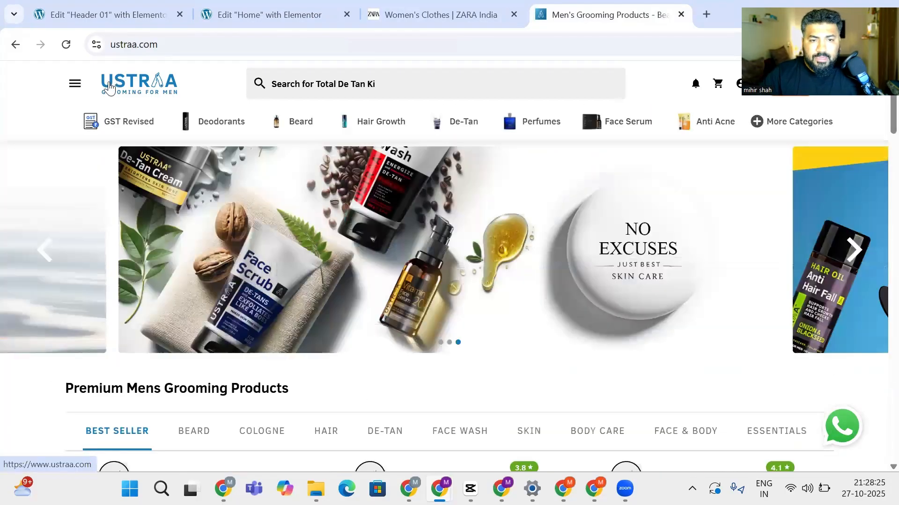
Back in Header 01, add a two-column Flexbox container below the contact bar
left_click(166, 8)
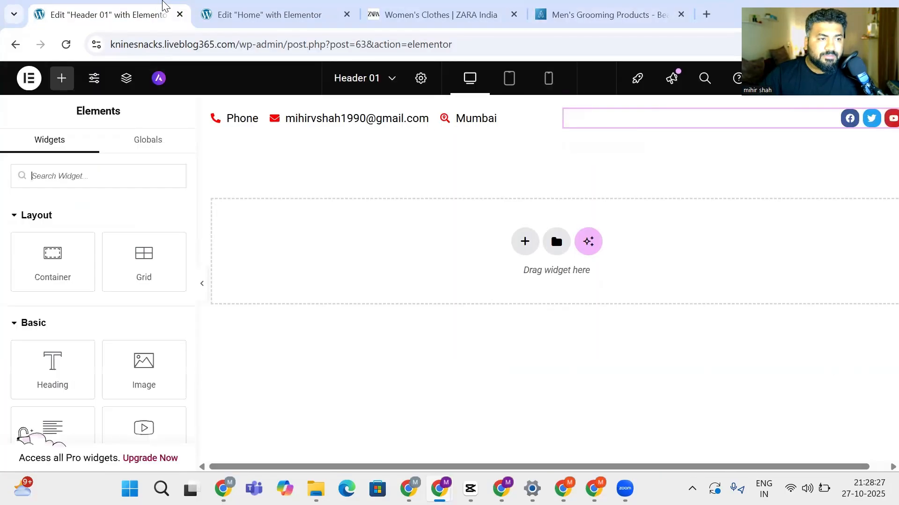
left_click(257, 10)
left_click(146, 5)
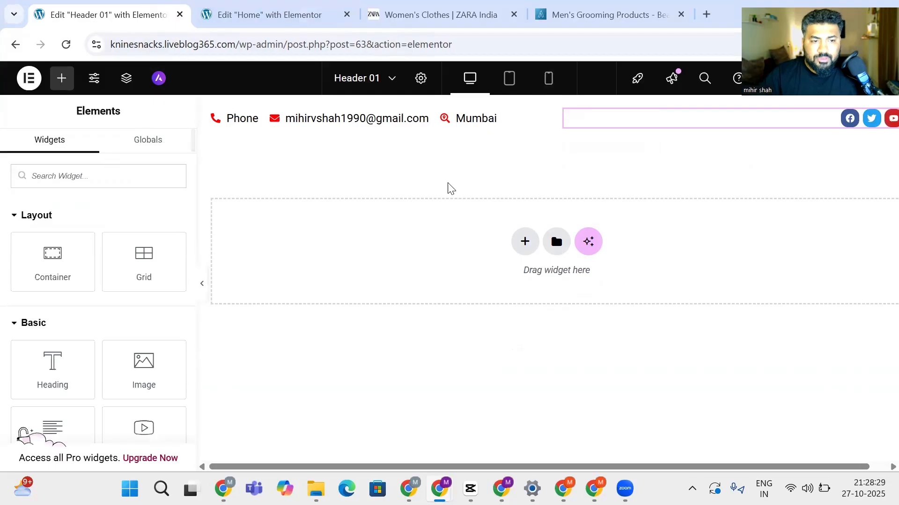
left_click(525, 242)
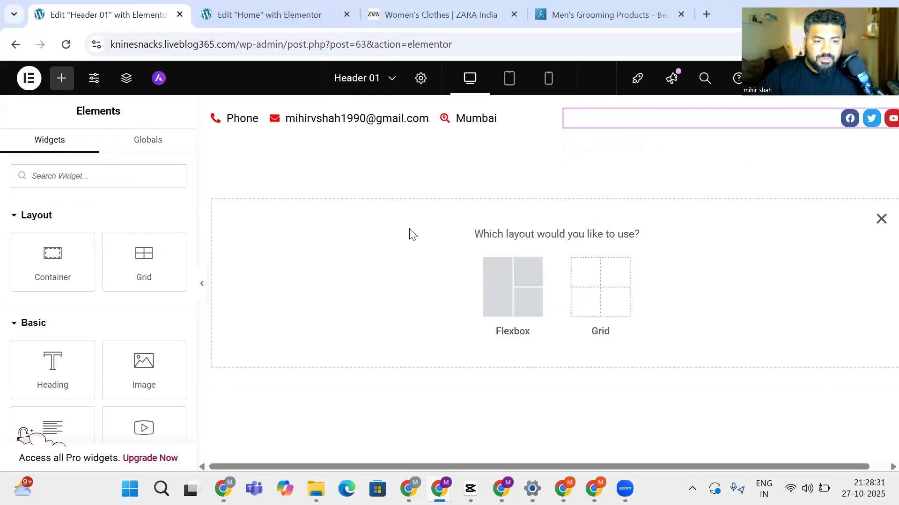
left_click(508, 290)
left_click(502, 278)
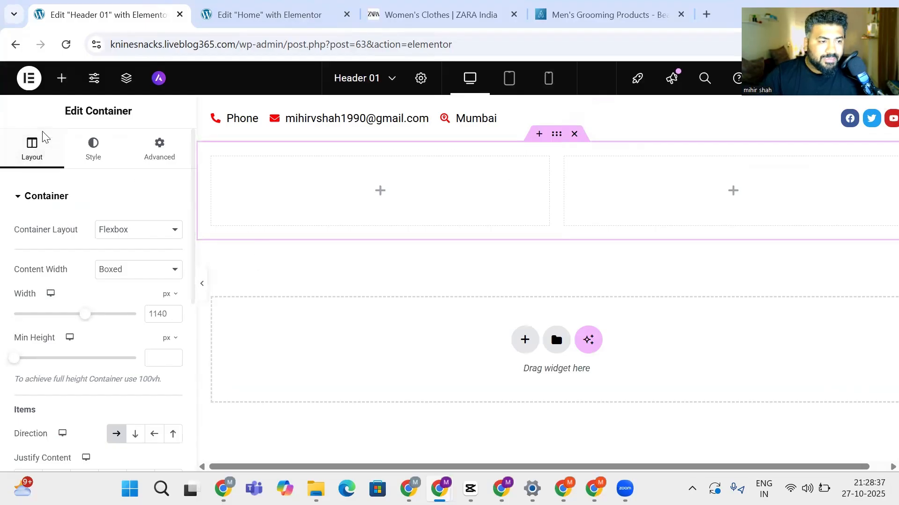
Drag an Image widget into the new container's left column
left_click(62, 78)
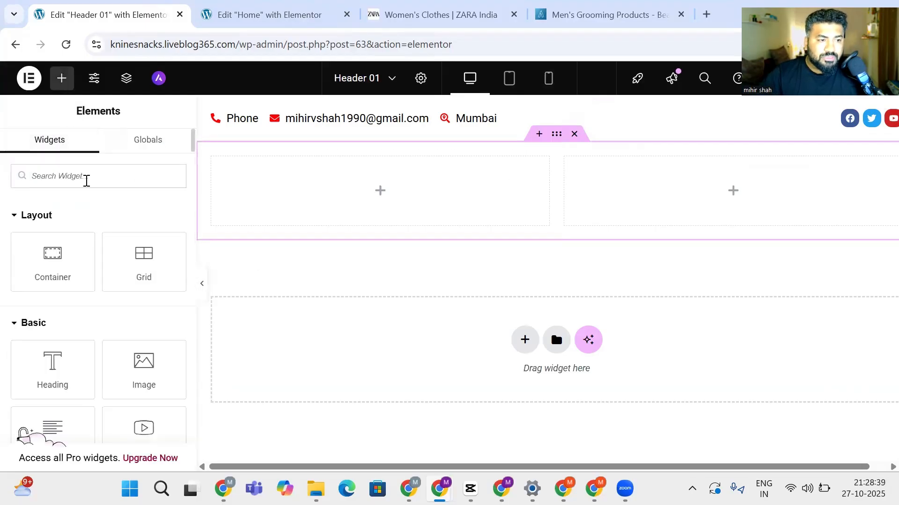
type("image")
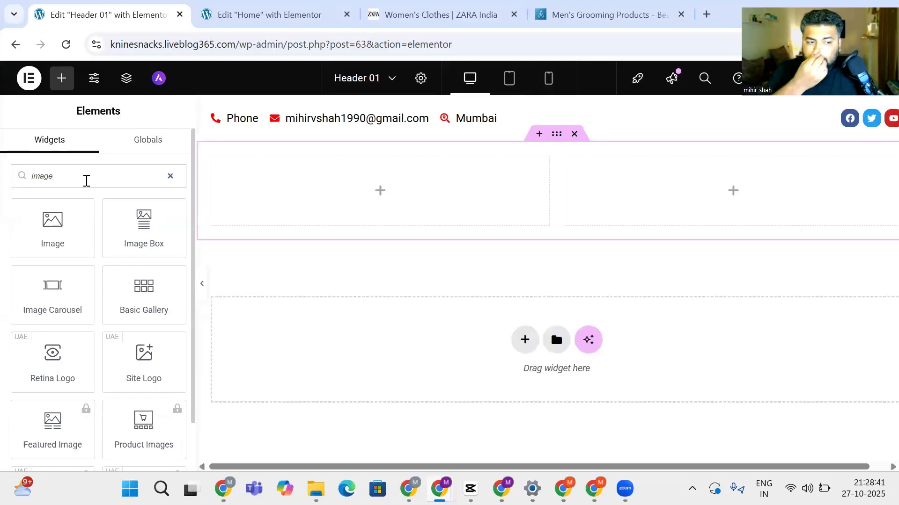
left_click_drag(28, 233, 403, 195)
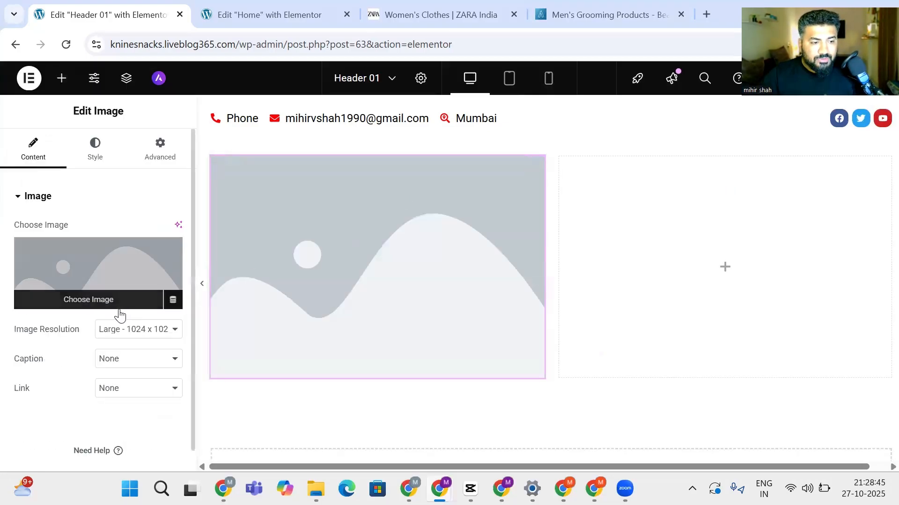
Open the image's media library and browse the computer for a file to upload
left_click(73, 267)
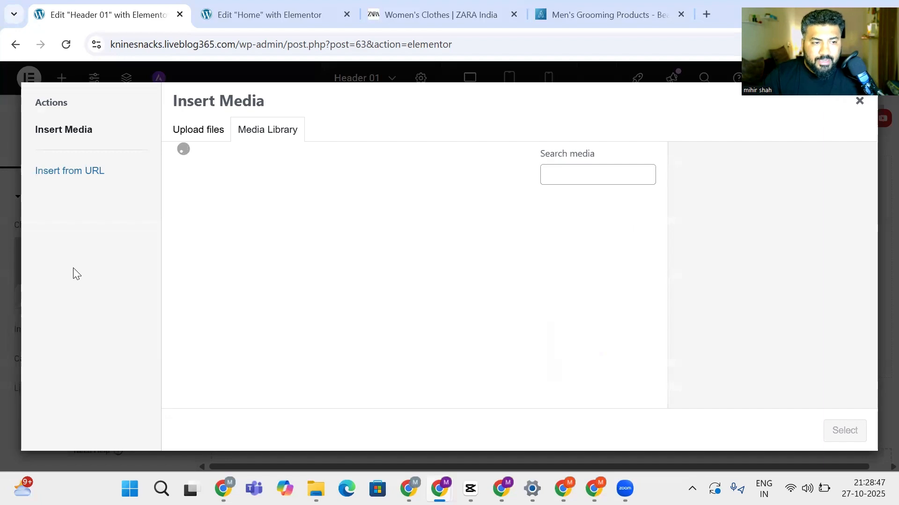
scroll(379, 293, "down", 3)
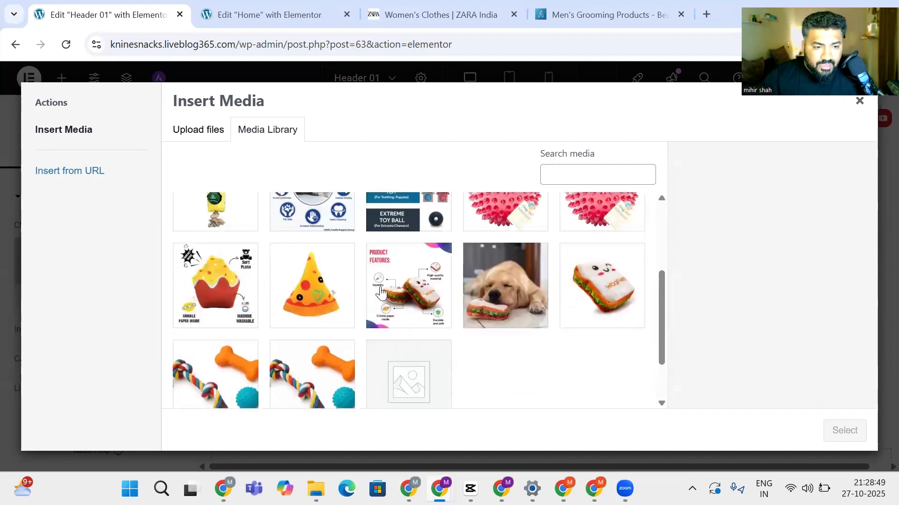
scroll(328, 281, "up", 2)
left_click(199, 128)
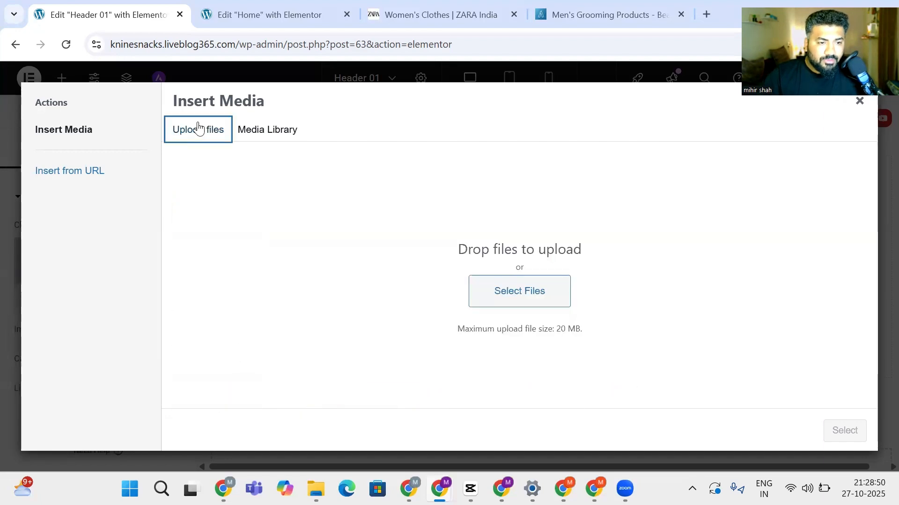
left_click(540, 303)
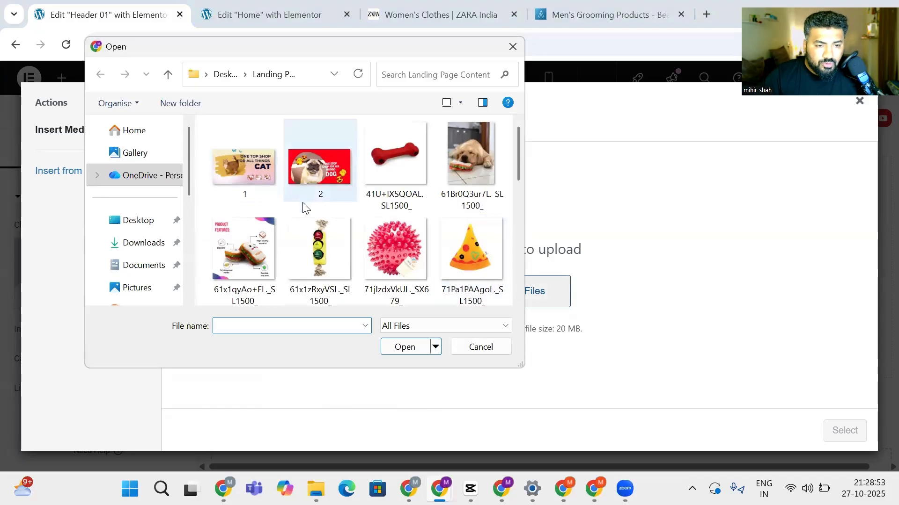
scroll(302, 207, "down", 10)
scroll(303, 204, "up", 10)
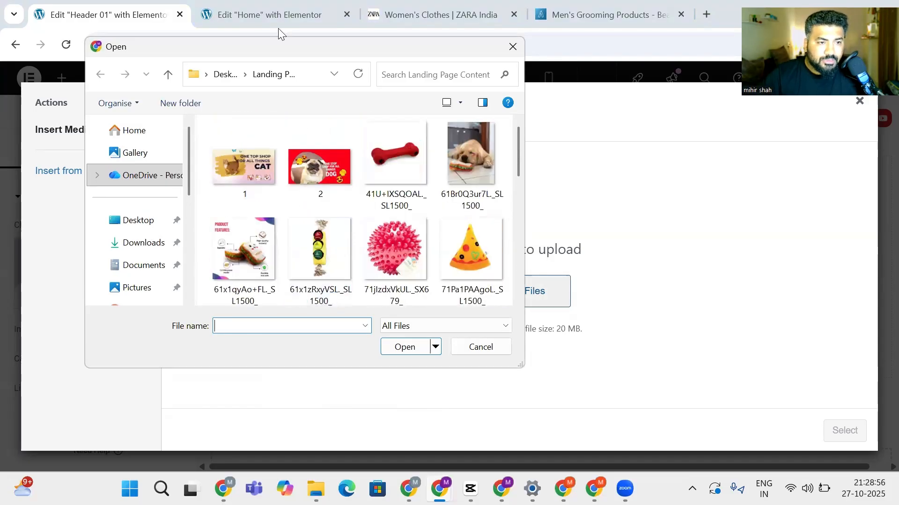
Upload 41U+IXSQOAL._SL1500_ from the Landing Page Content folder and insert it
left_click(225, 74)
left_click(386, 172)
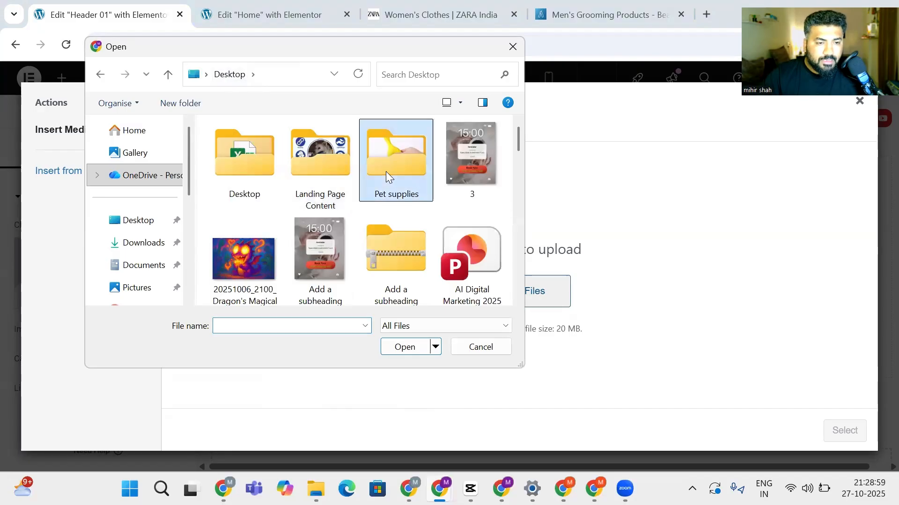
double_click(385, 172)
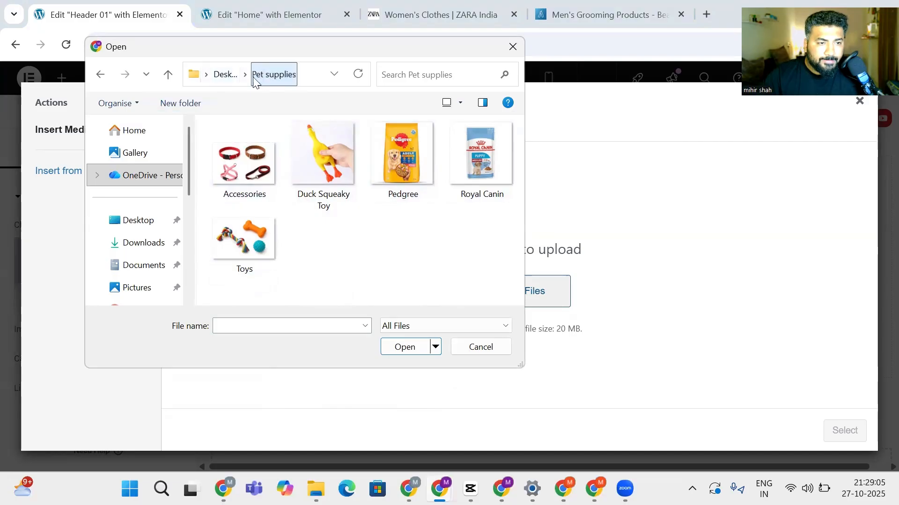
left_click(218, 80)
left_click(330, 144)
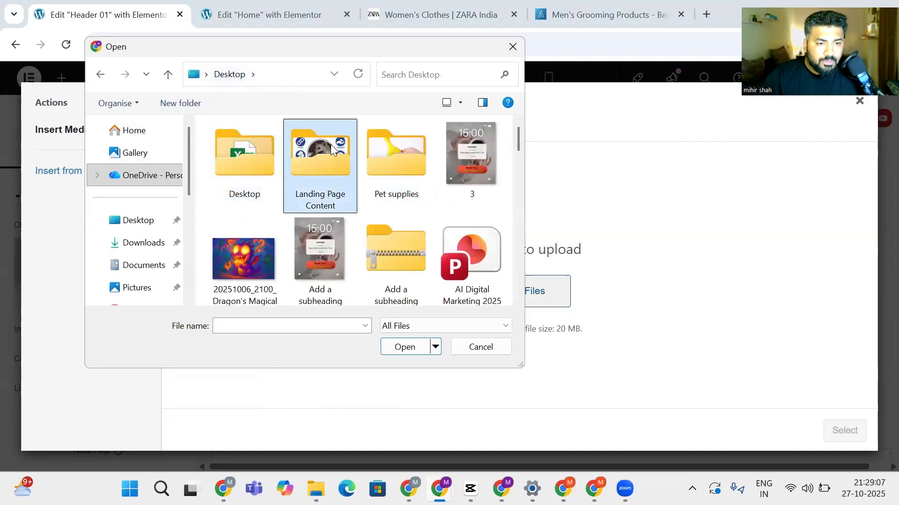
double_click(331, 144)
scroll(377, 200, "down", 5)
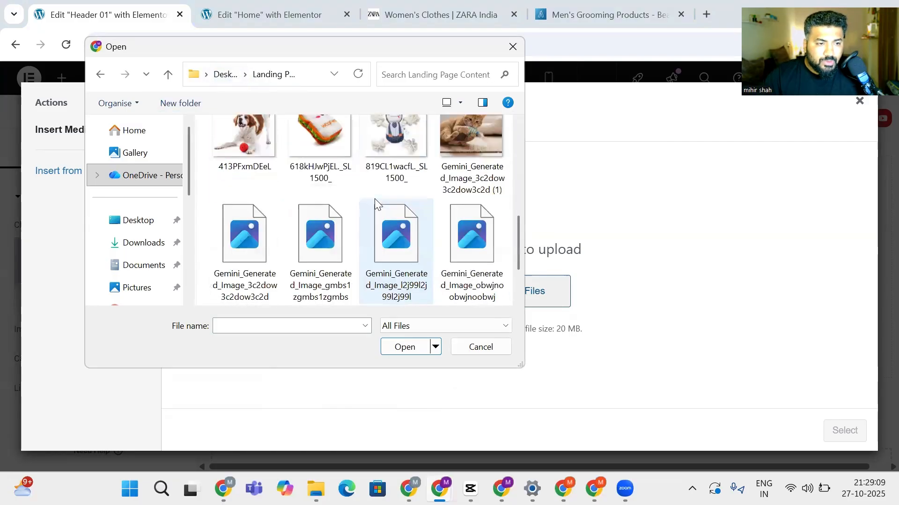
scroll(374, 199, "down", 3)
scroll(375, 198, "up", 10)
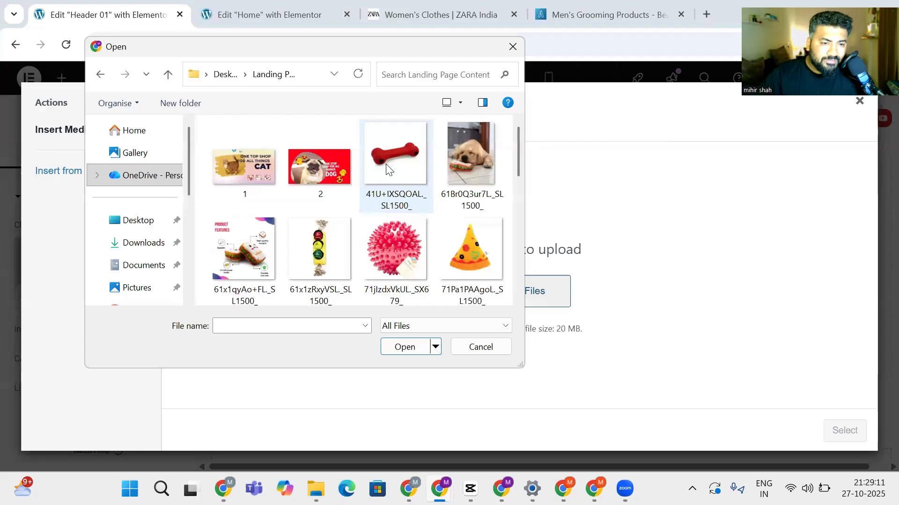
left_click(387, 169)
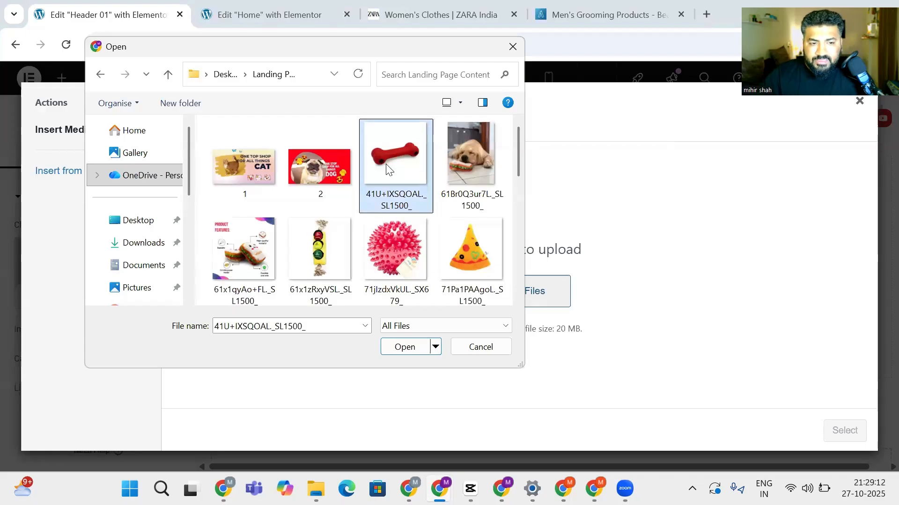
left_click(406, 349)
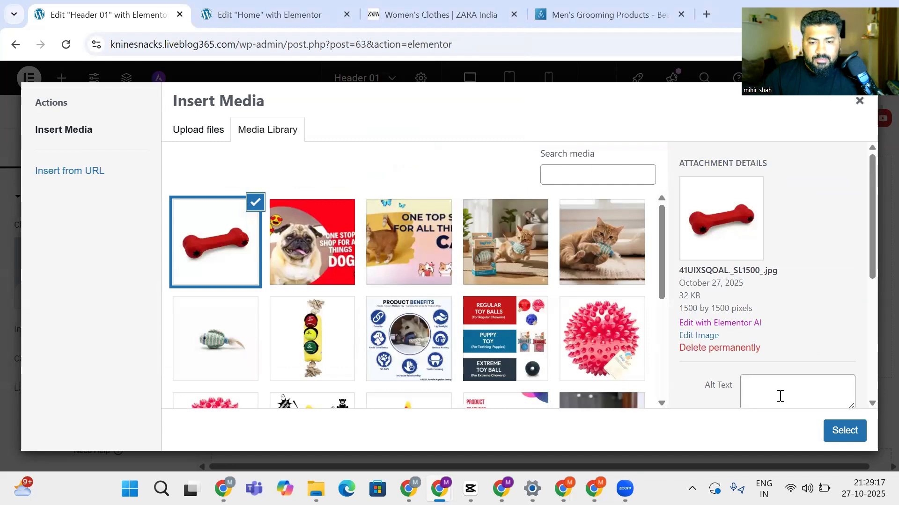
left_click(843, 431)
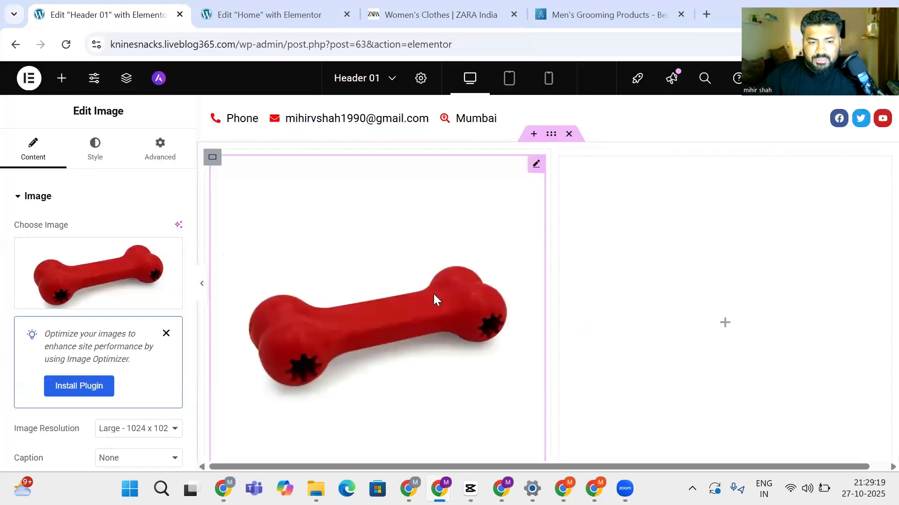
Set the bone image's Image Resolution to Medium - 300 x 300
scroll(174, 375, "down", 2)
left_click(147, 359)
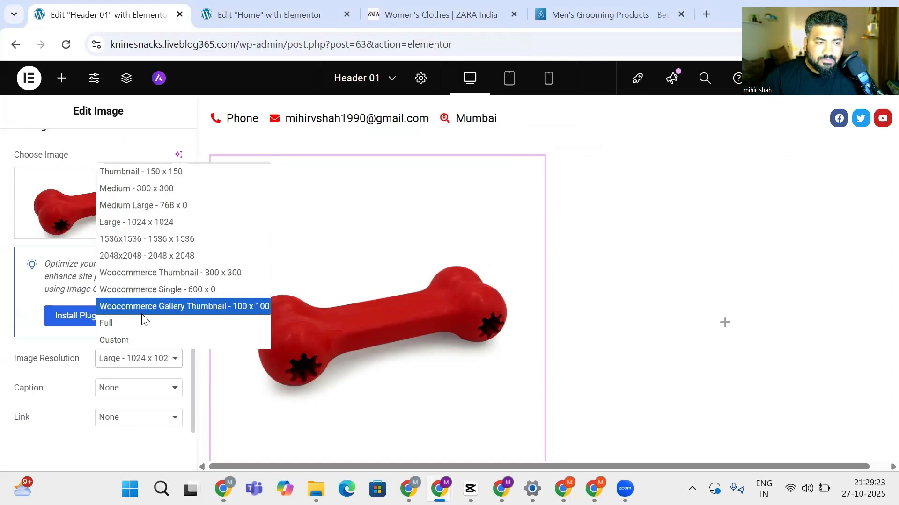
left_click(106, 323)
left_click(111, 359)
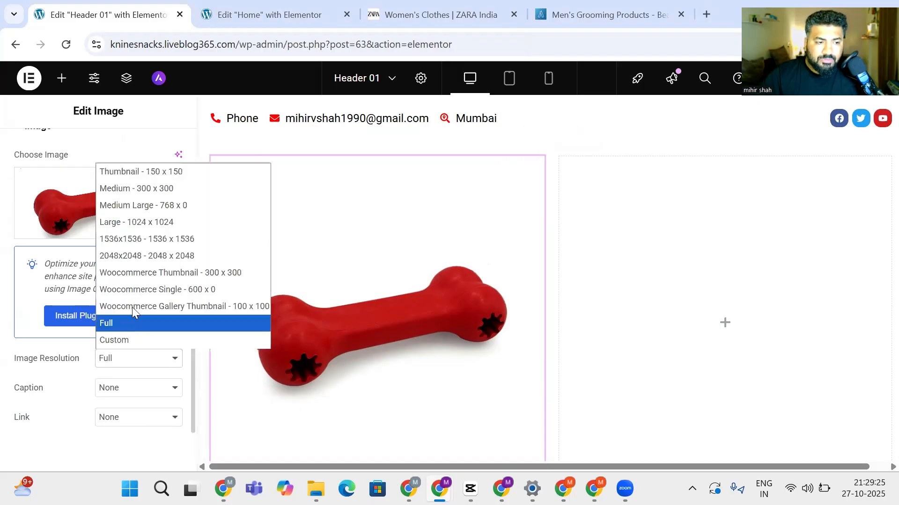
left_click(153, 188)
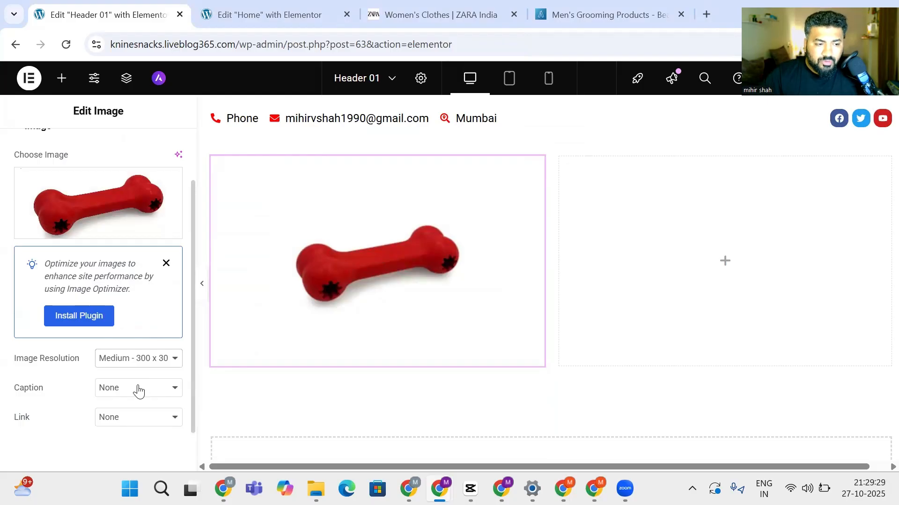
left_click(139, 360)
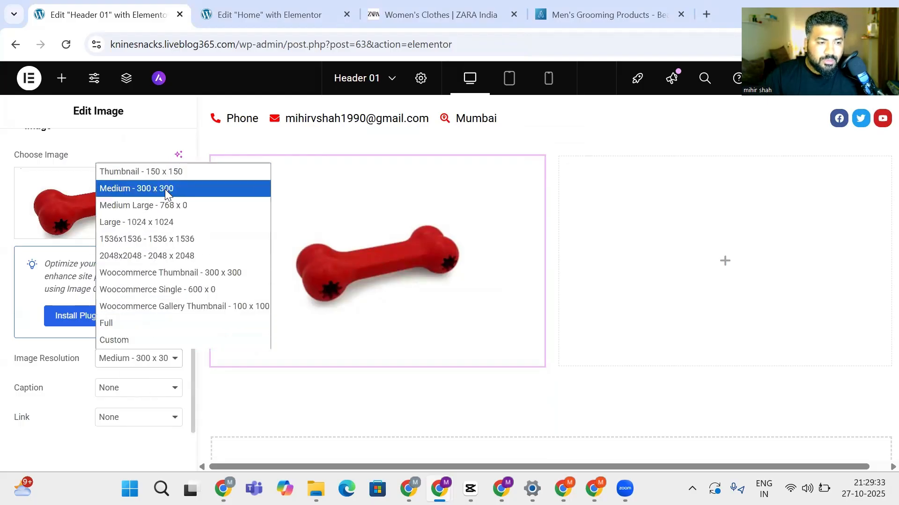
left_click(199, 190)
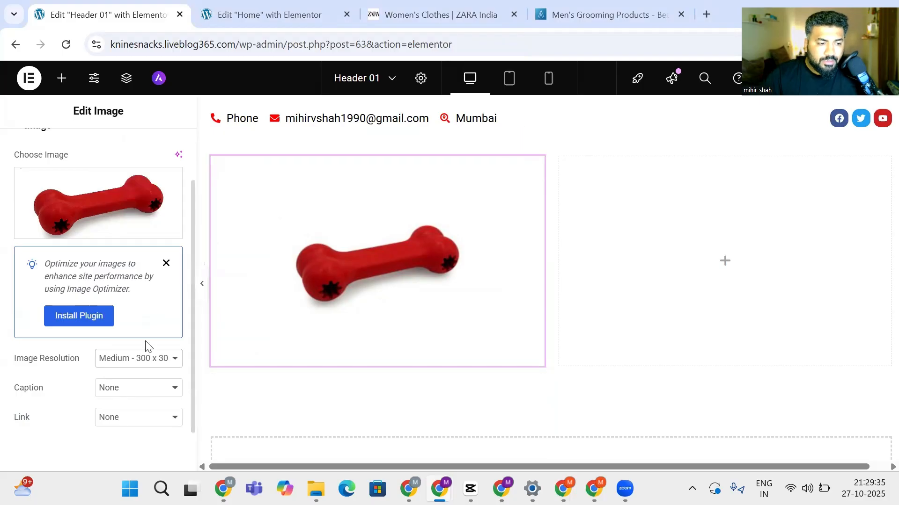
left_click(143, 360)
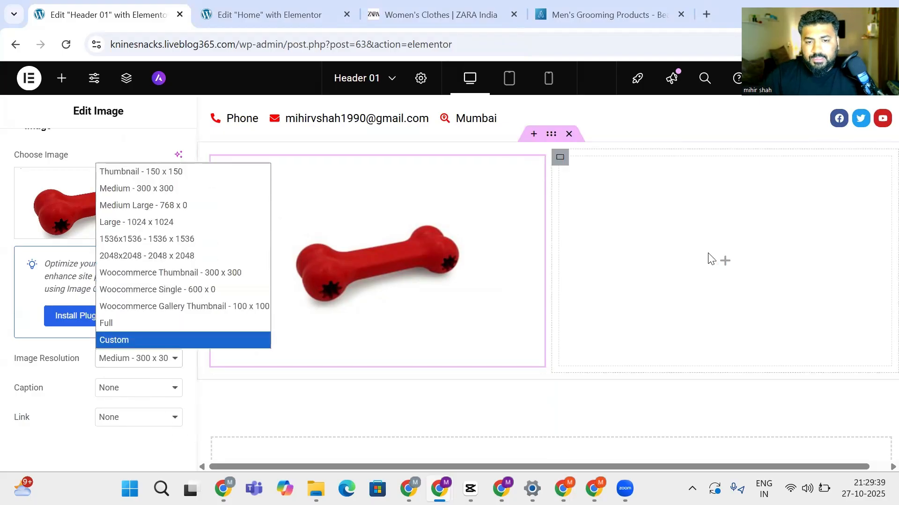
left_click(649, 278)
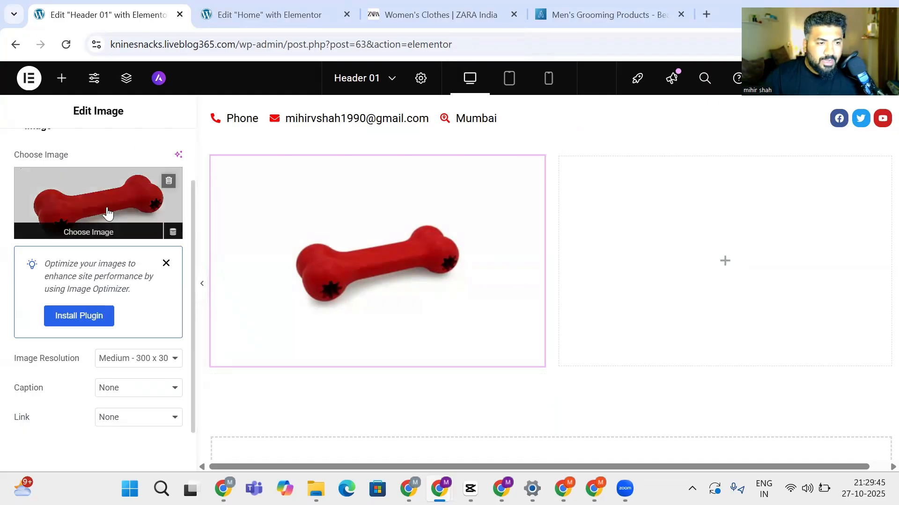
scroll(107, 214, "up", 2)
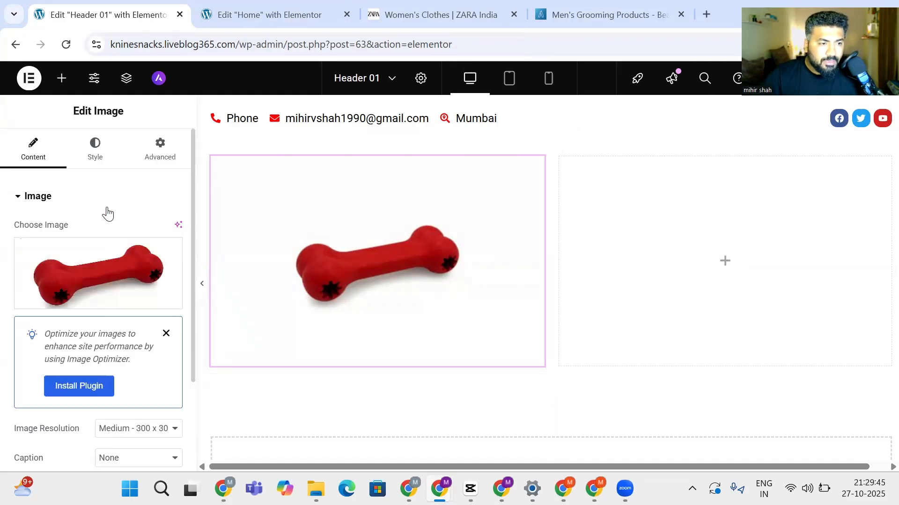
Drag a Button widget into the empty right column of the second row
left_click(62, 78)
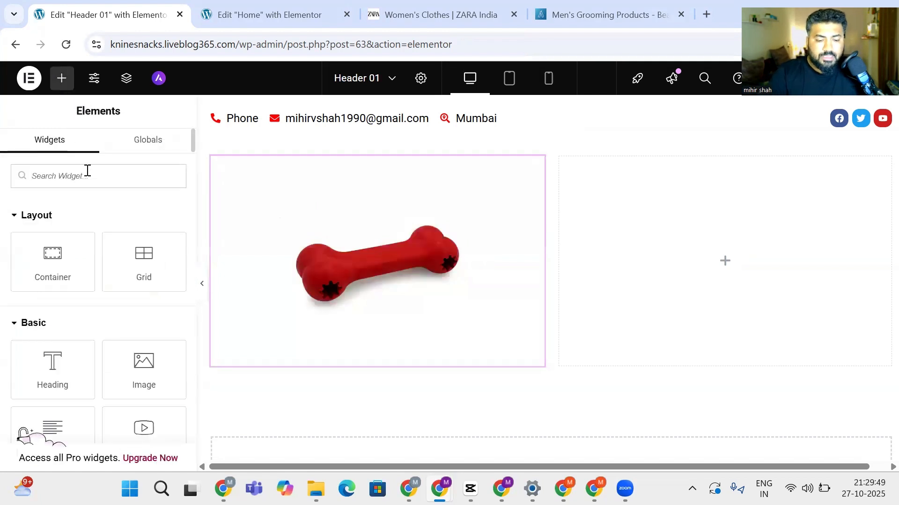
type("logo")
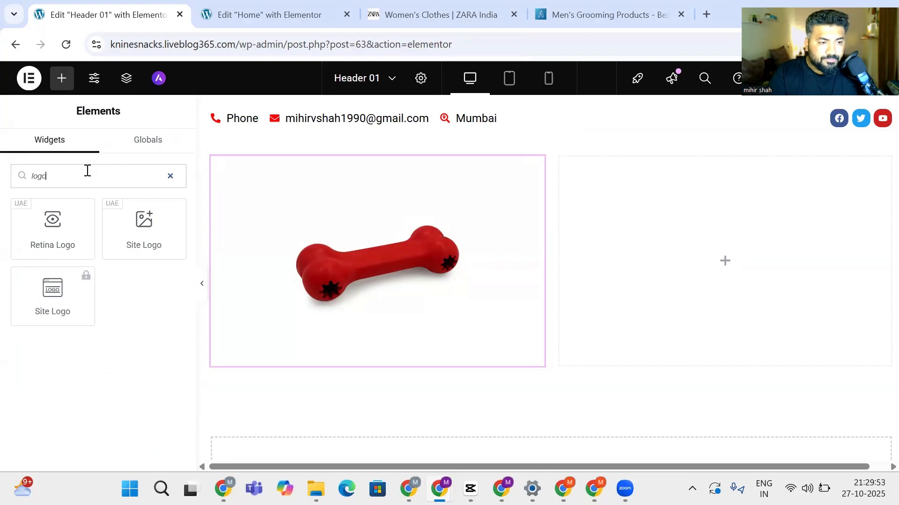
key("BackSpace")
key("BackSpace")
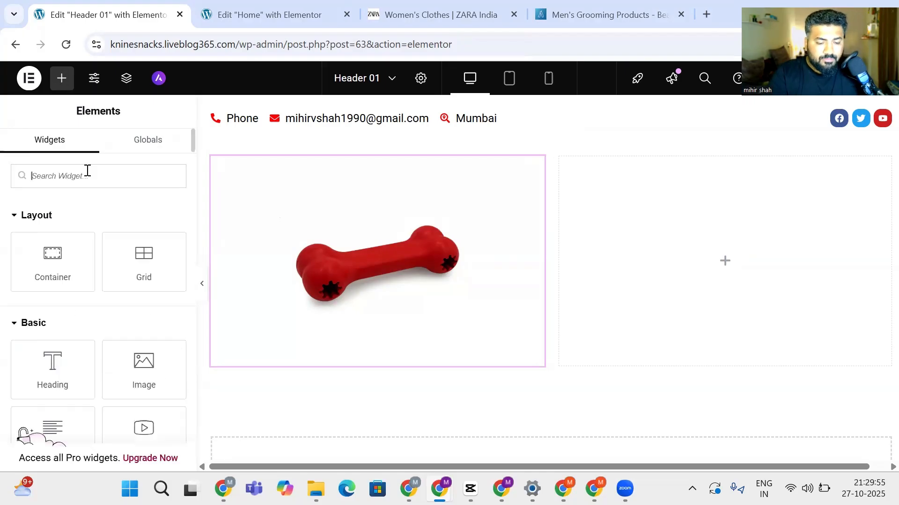
type("butt")
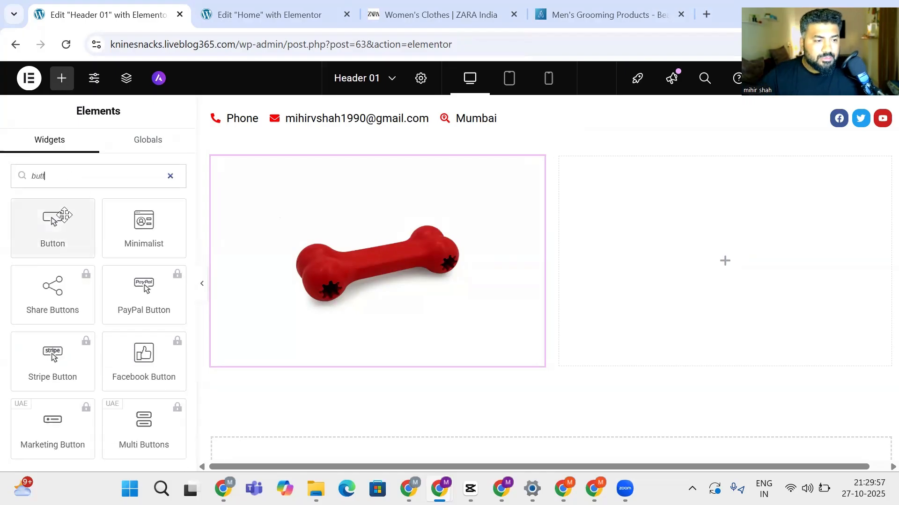
left_click_drag(54, 218, 752, 245)
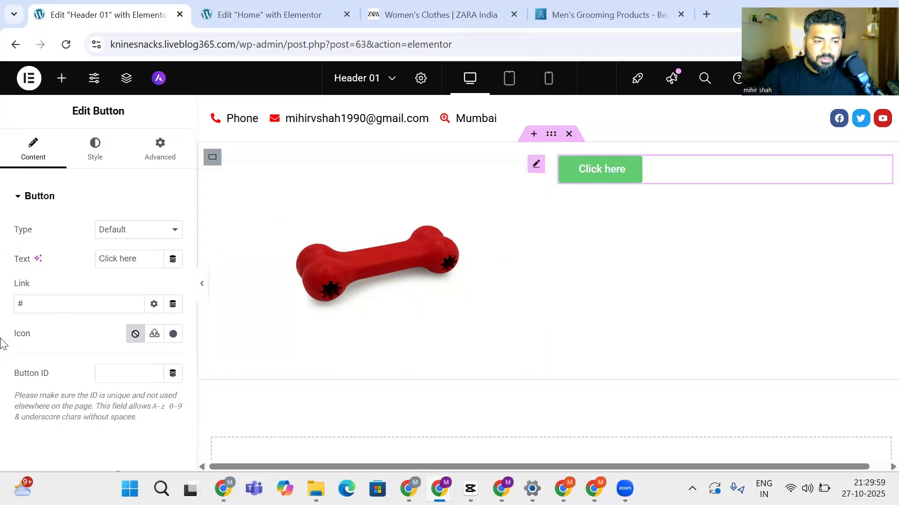
Change the button label from 'Click here' to 'Shop Now', keeping the Default type
triple_click(131, 256)
type("S")
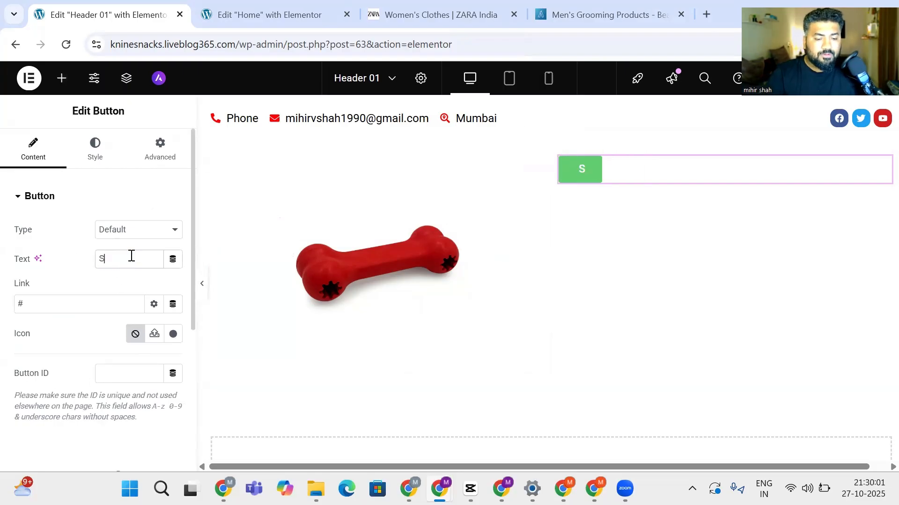
type("hop Now")
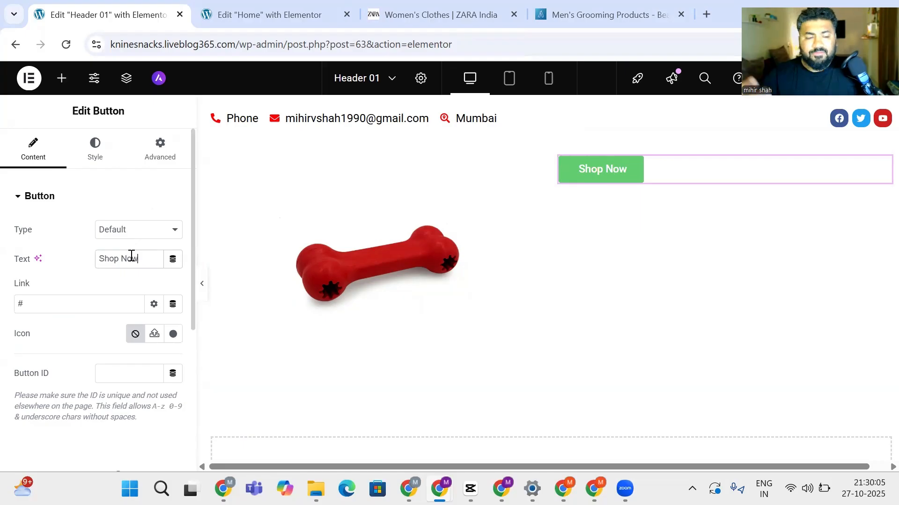
left_click(106, 231)
left_click(123, 246)
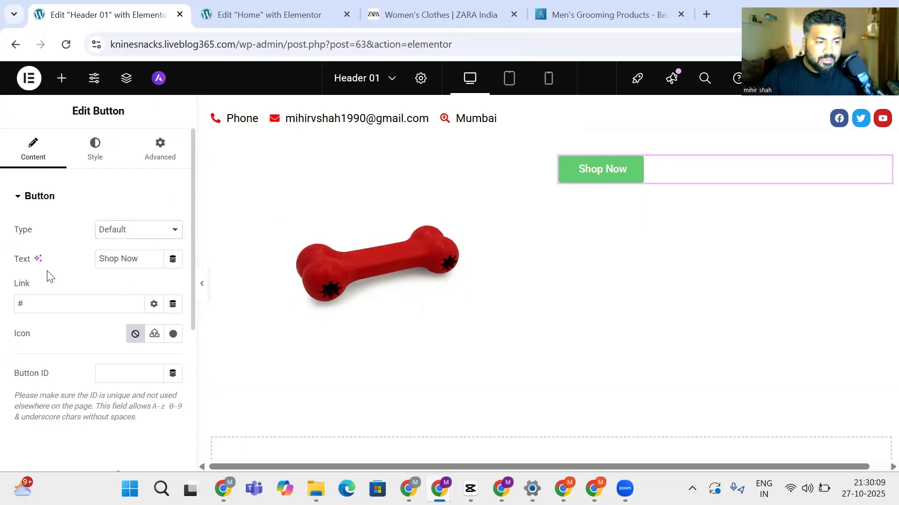
scroll(83, 365, "down", 4)
scroll(84, 365, "up", 4)
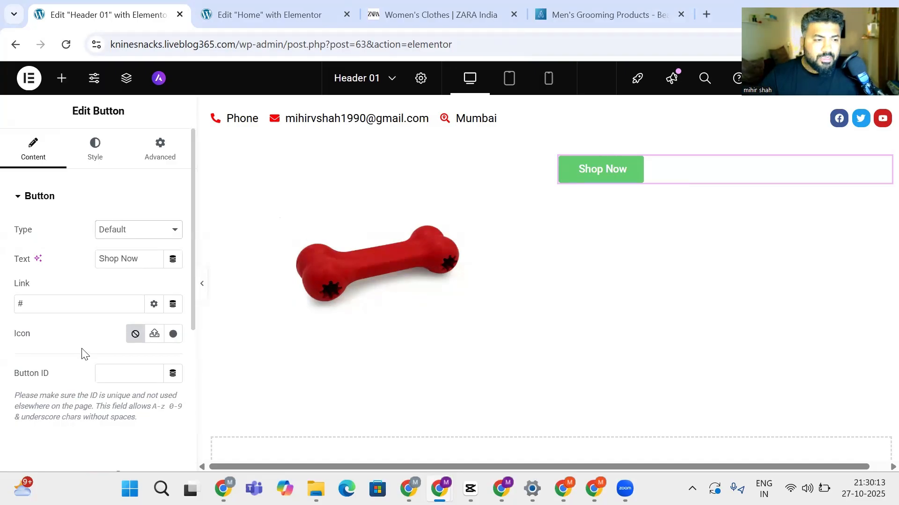
scroll(82, 354, "down", 3)
scroll(83, 354, "up", 3)
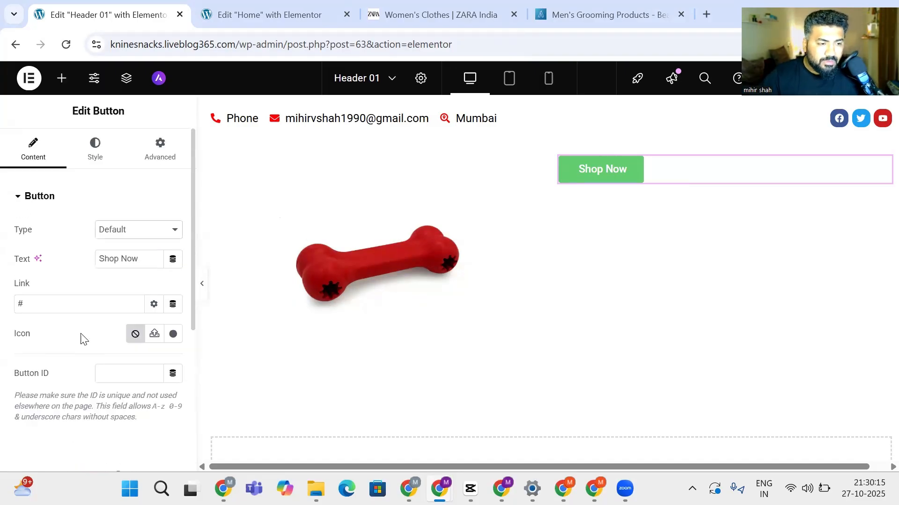
Colour the button text #FEF7F7 and its background #000B02
left_click(94, 148)
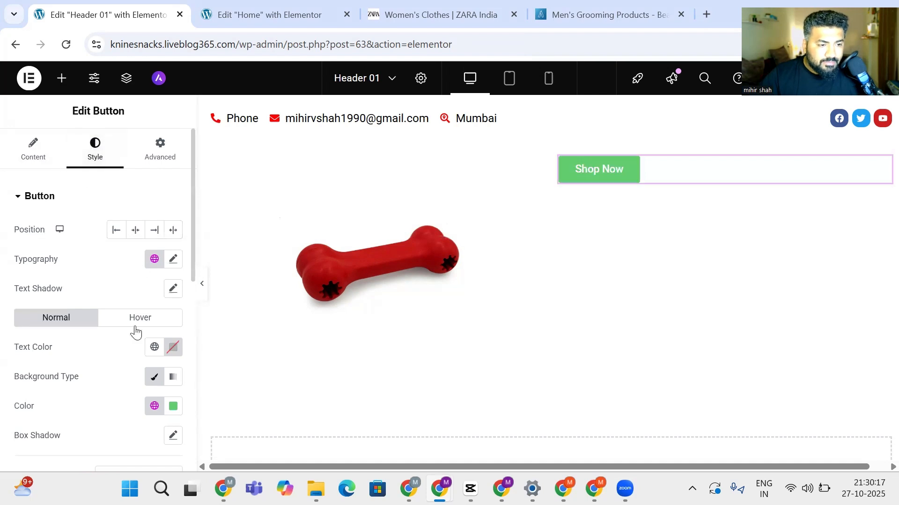
left_click(173, 347)
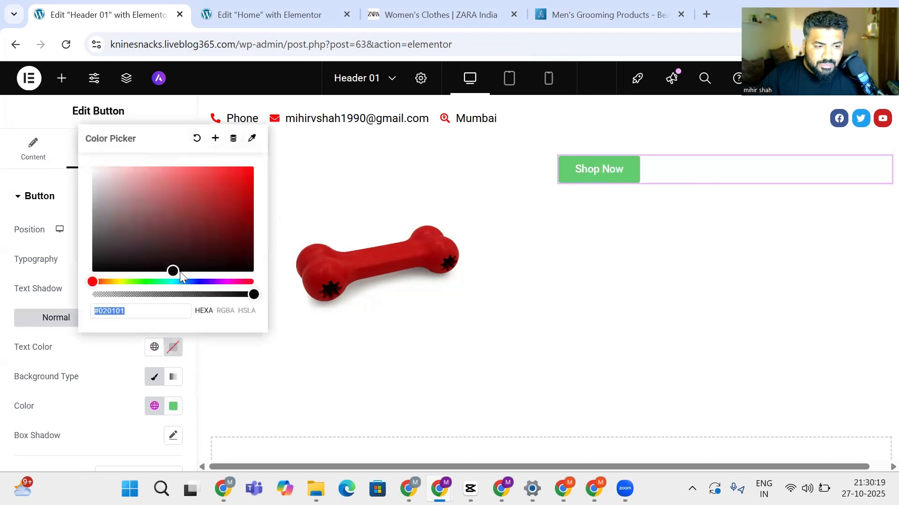
left_click_drag(173, 270, 96, 167)
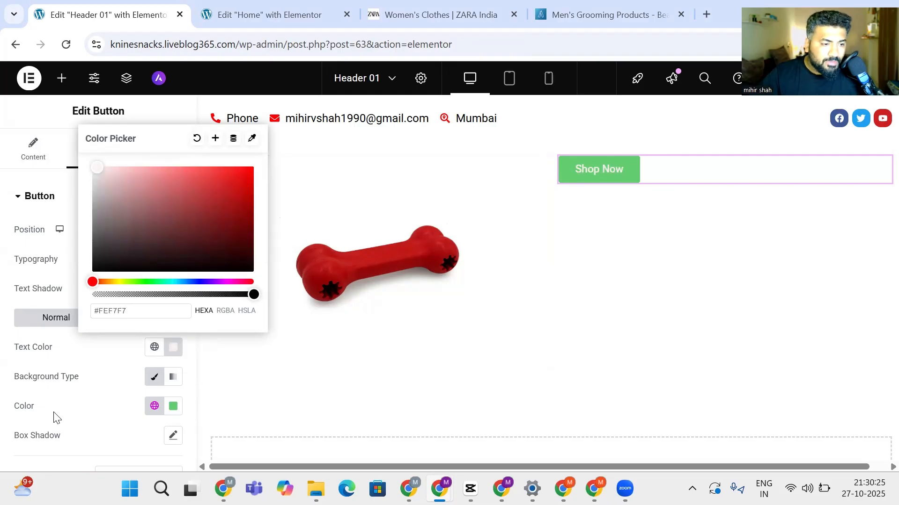
left_click(173, 406)
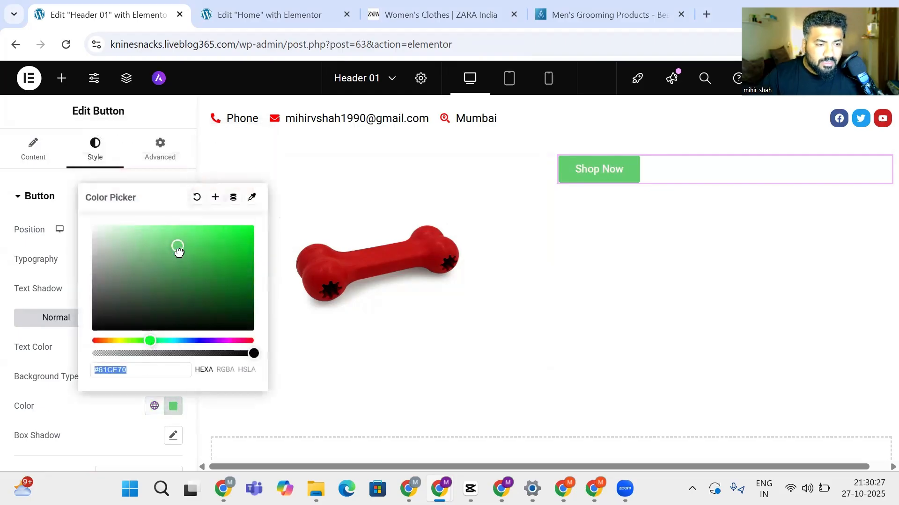
left_click_drag(176, 247, 249, 326)
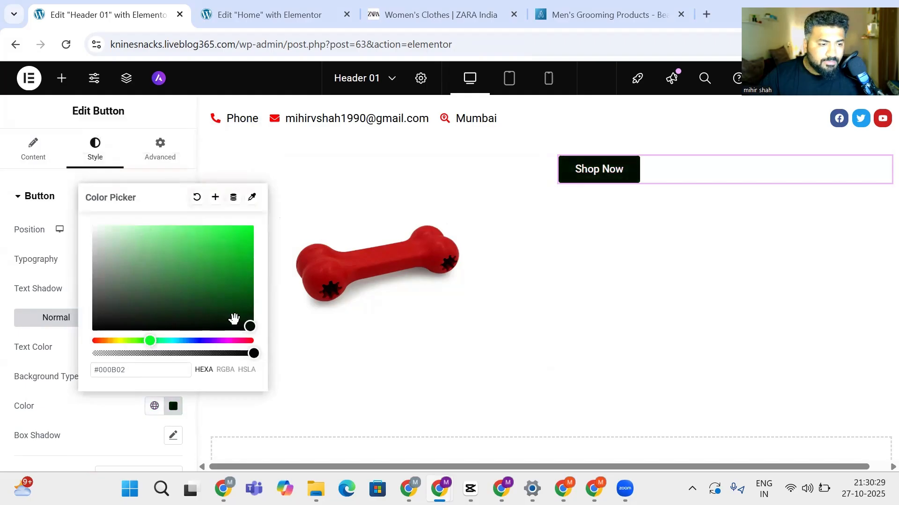
left_click(167, 407)
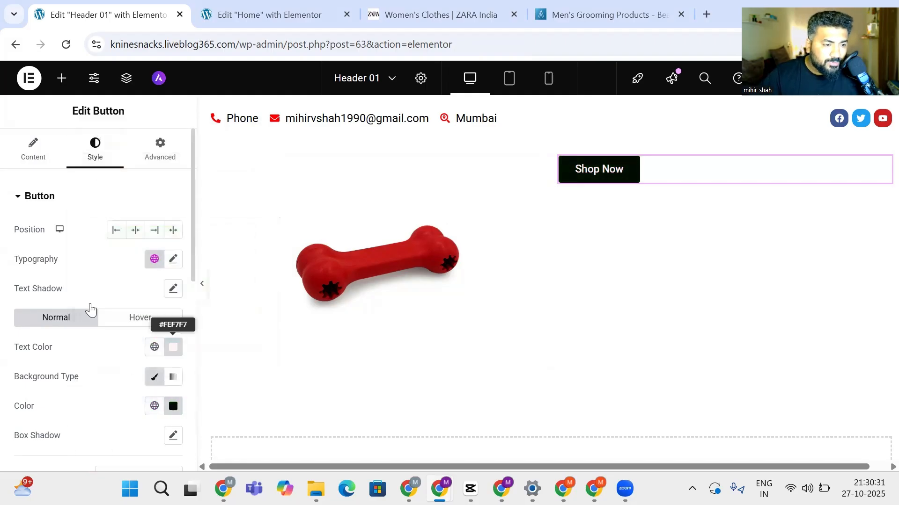
scroll(75, 400, "down", 2)
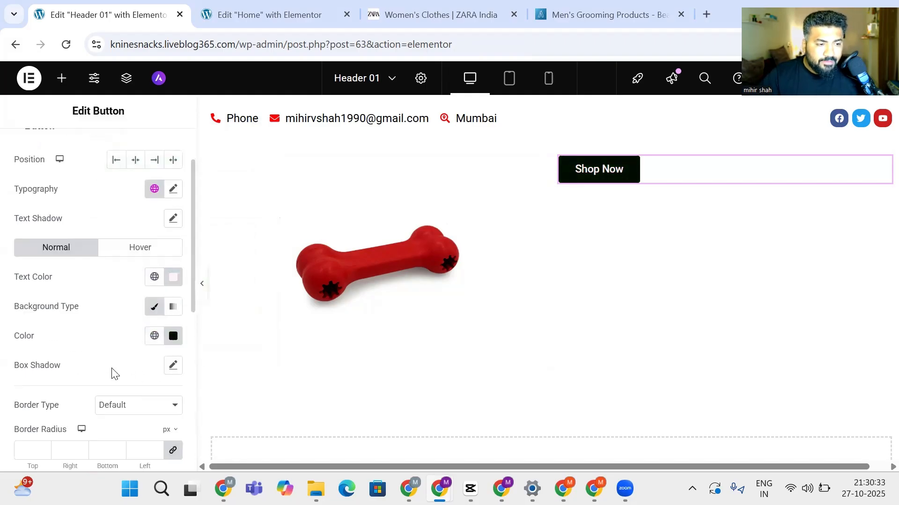
Enable a box shadow with horizontal 7, vertical 12 and blur 26
left_click(174, 367)
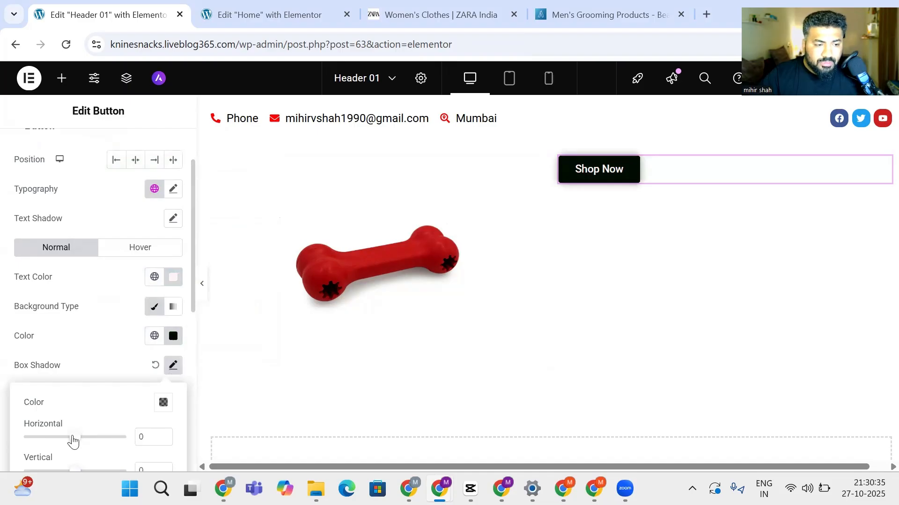
mouse_move(73, 440)
left_mouse_down()
mouse_move(114, 435)
mouse_move(76, 436)
left_mouse_up()
scroll(72, 420, "down", 3)
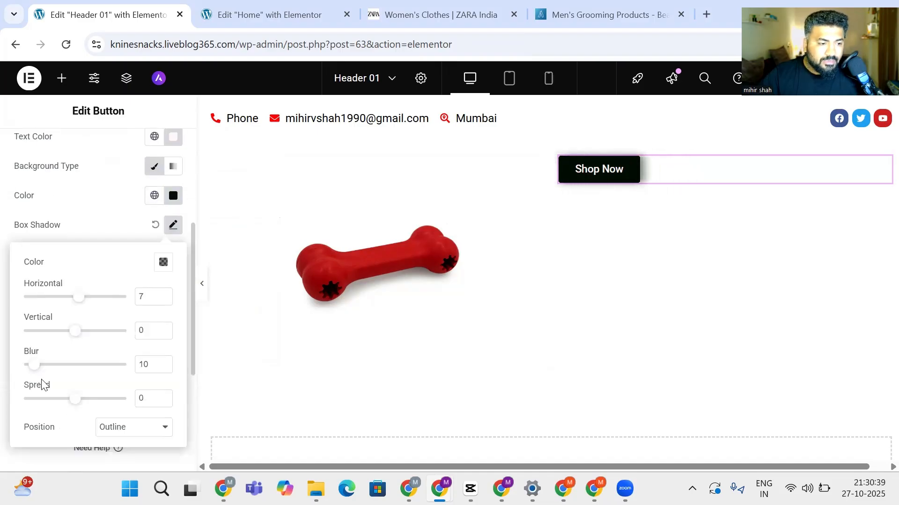
left_click_drag(76, 335, 81, 339)
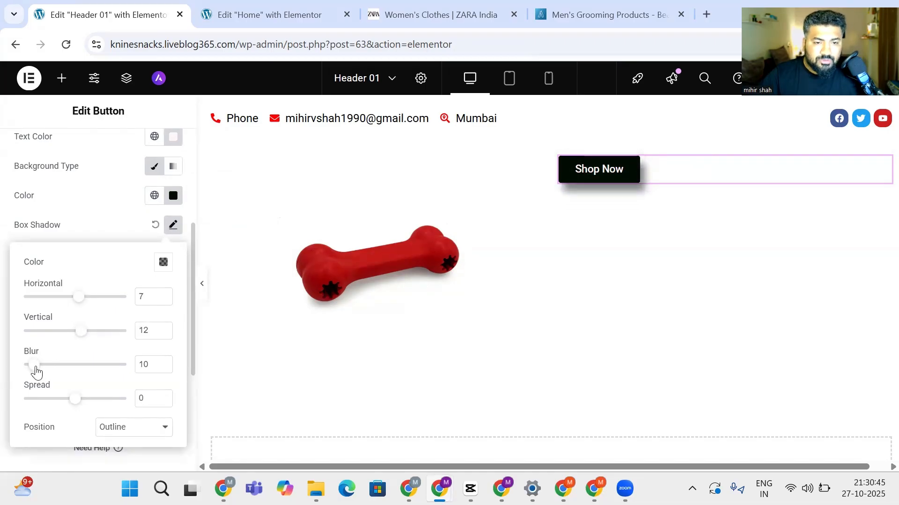
left_click_drag(36, 373, 53, 373)
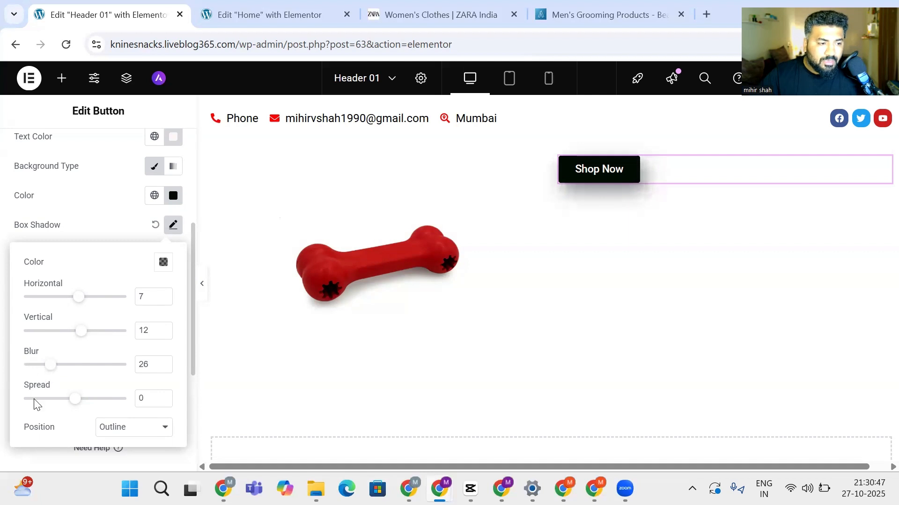
Set the shadow spread to 6 and give it a semi-transparent dark colour
scroll(73, 410, "down", 2)
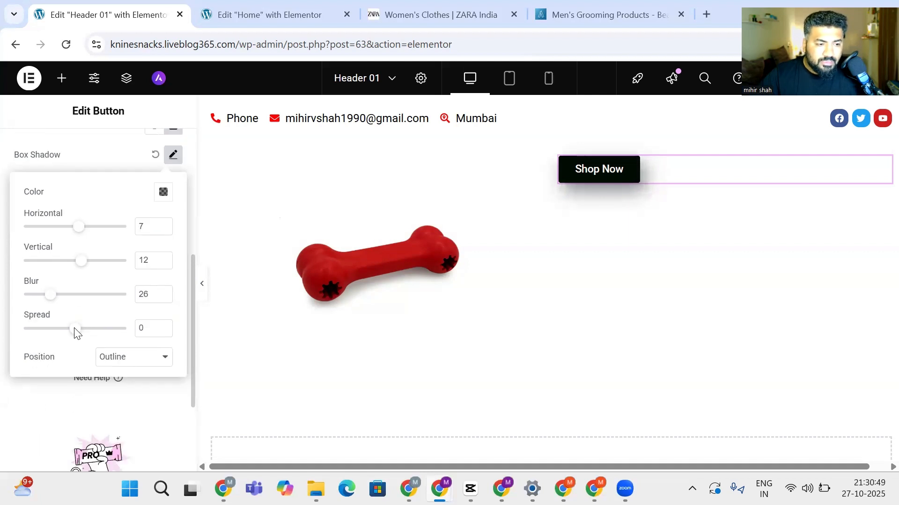
mouse_move(76, 333)
left_mouse_down()
mouse_move(86, 333)
mouse_move(76, 335)
left_mouse_up()
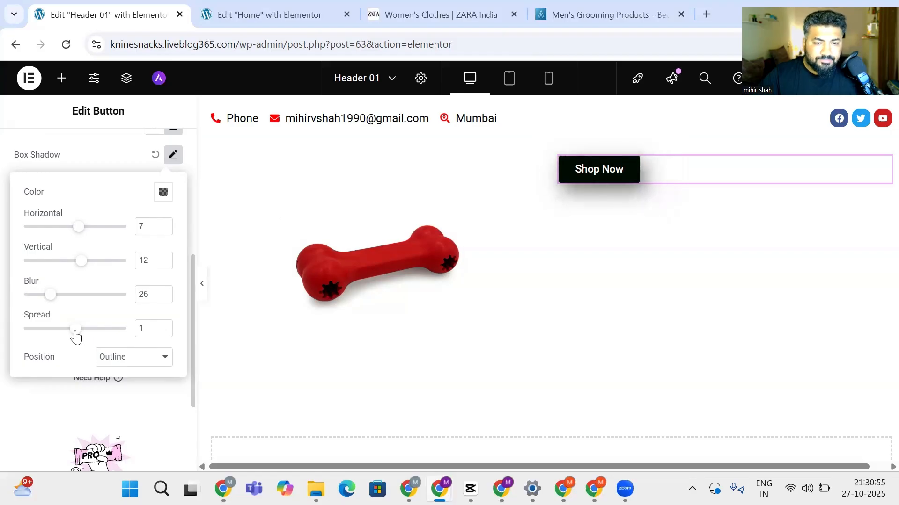
scroll(76, 338, "up", 6)
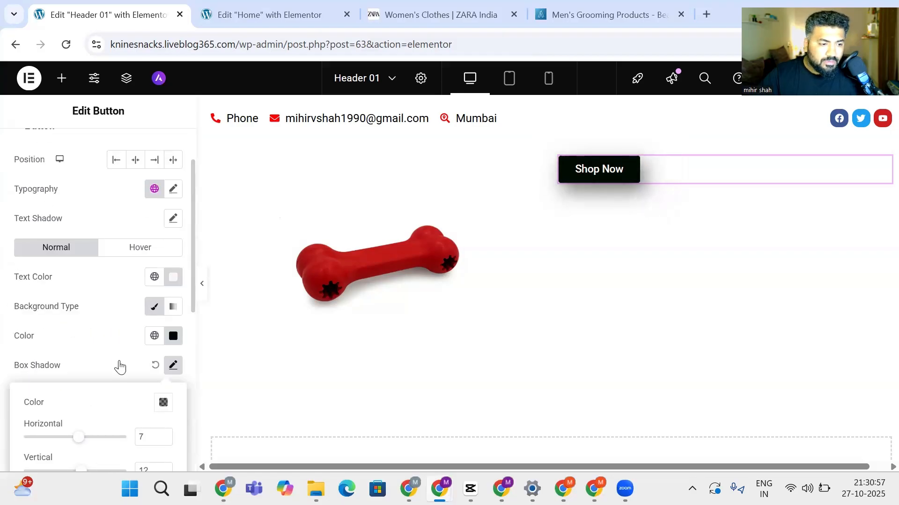
scroll(120, 367, "down", 2)
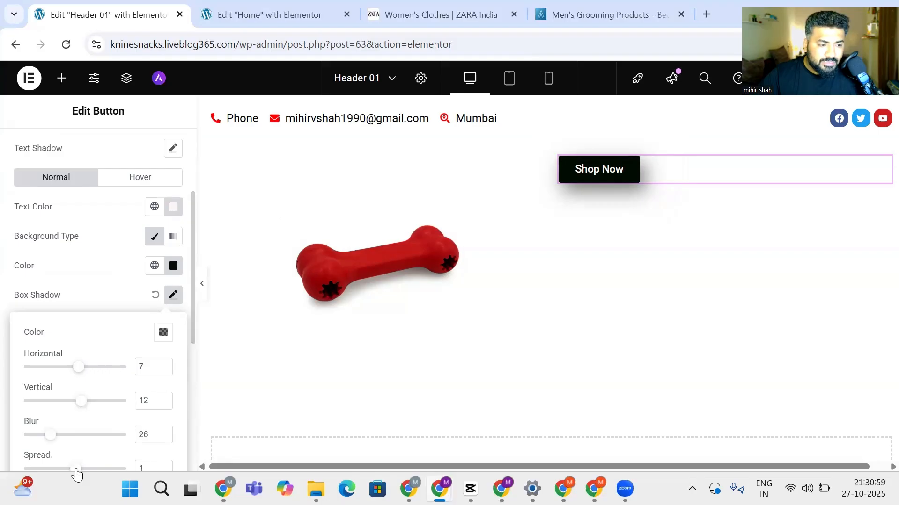
left_click_drag(78, 471, 82, 471)
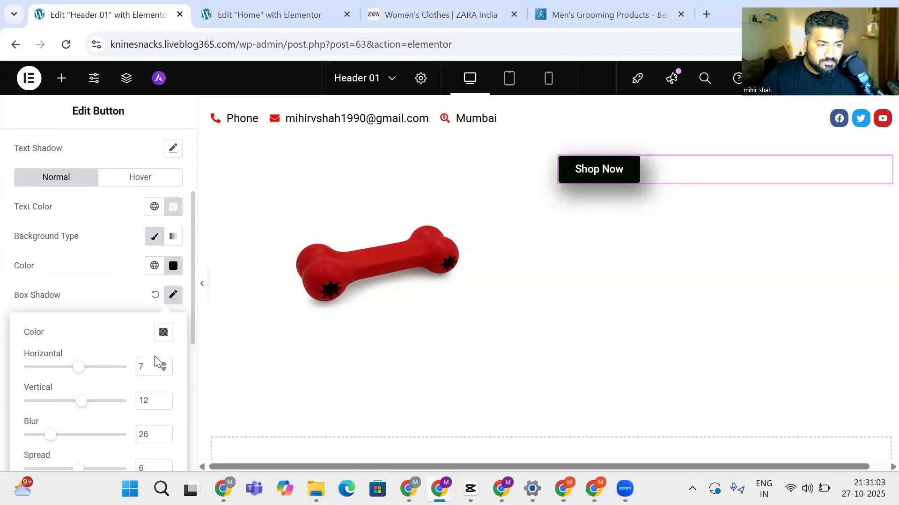
left_click(164, 333)
mouse_move(82, 253)
left_mouse_down()
mouse_move(98, 257)
mouse_move(212, 190)
mouse_move(233, 159)
mouse_move(253, 261)
left_mouse_up()
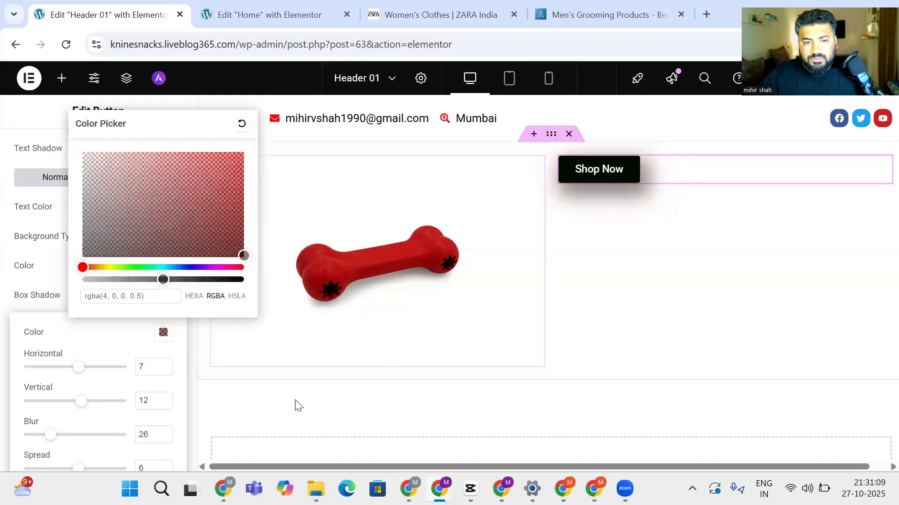
left_click(45, 280)
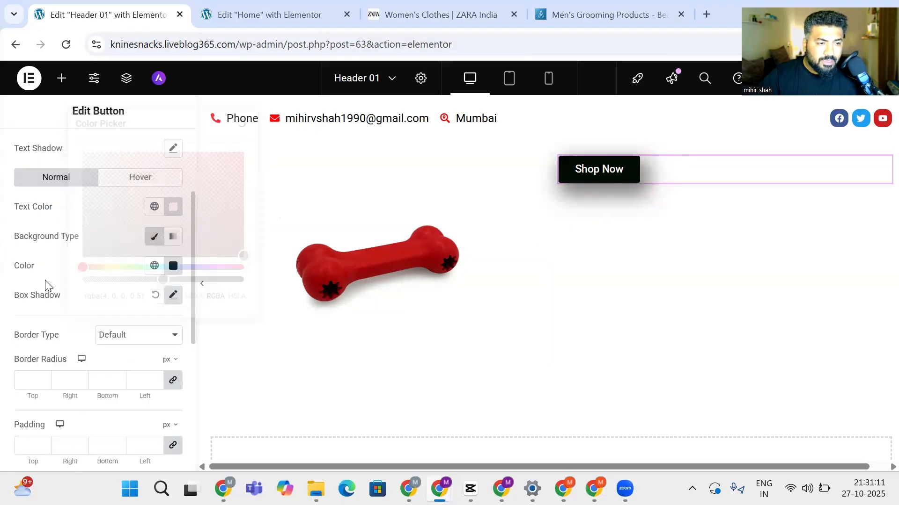
Round the Shop Now button's corners to 29 px and right-align it in its column
scroll(66, 276, "up", 3)
scroll(66, 278, "down", 2)
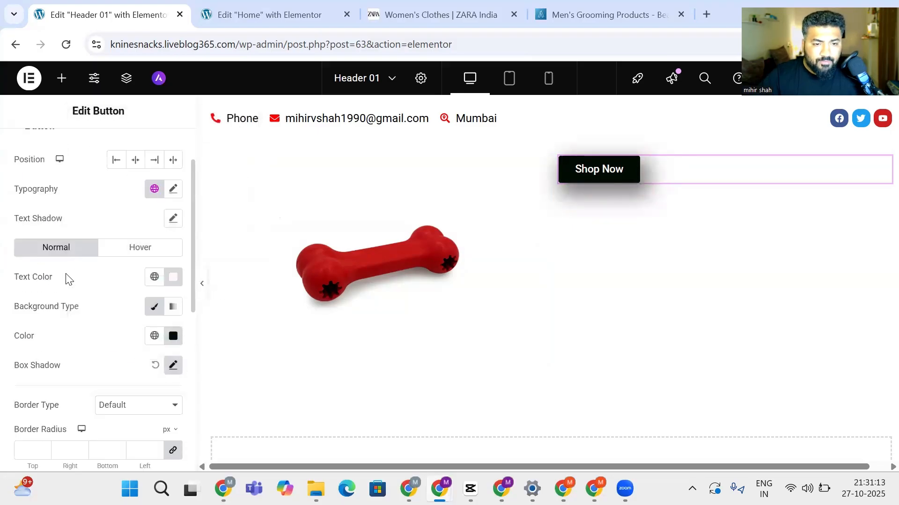
scroll(48, 418, "down", 3)
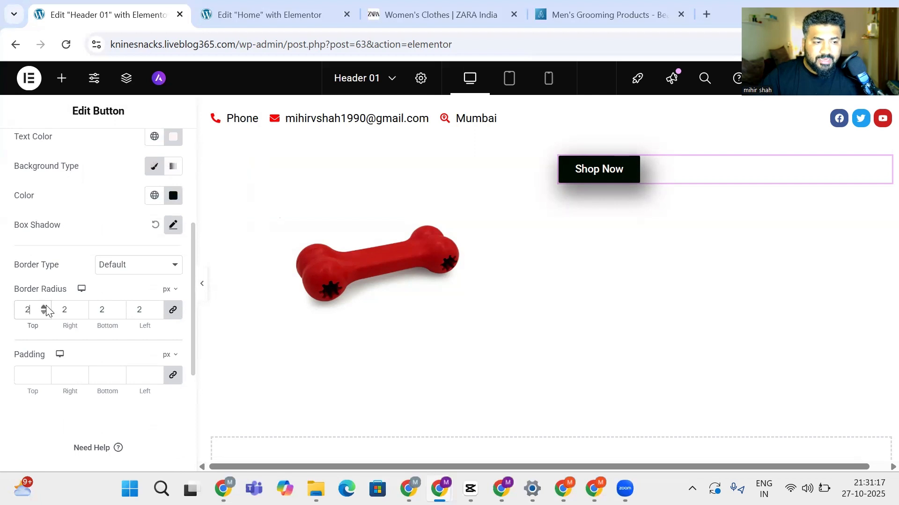
left_click(45, 307)
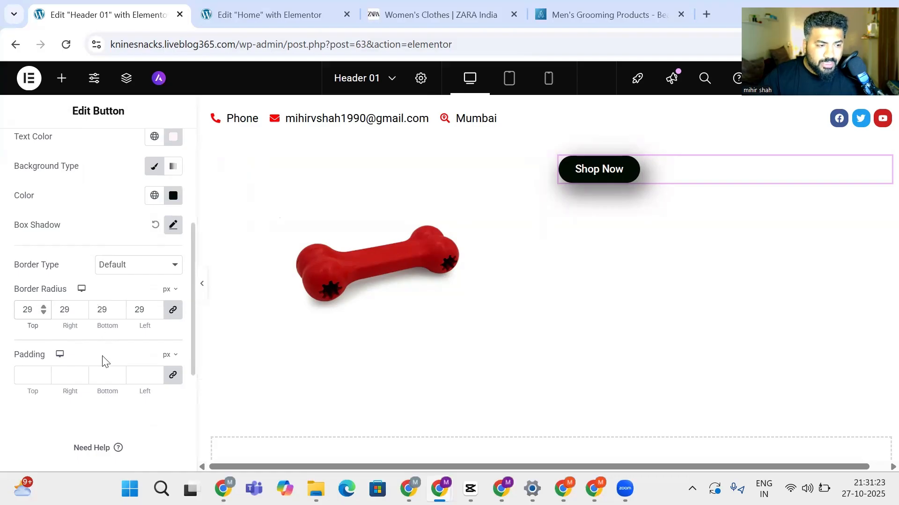
scroll(105, 362, "down", 2)
scroll(120, 327, "up", 6)
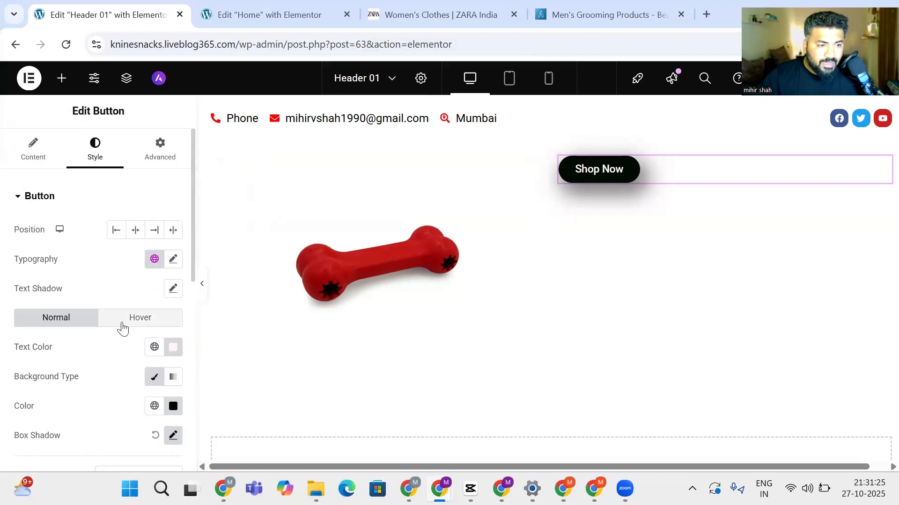
left_click(155, 231)
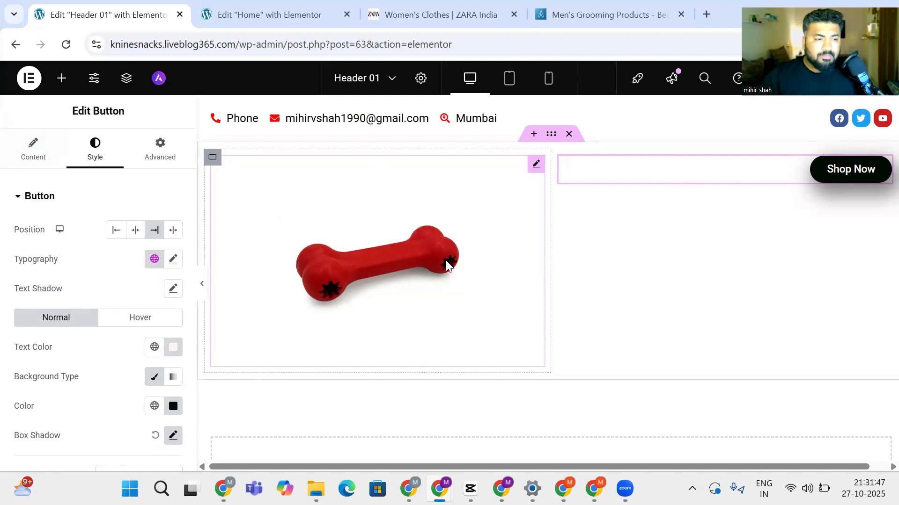
Select the bone image and centre it in its column
left_click(216, 226)
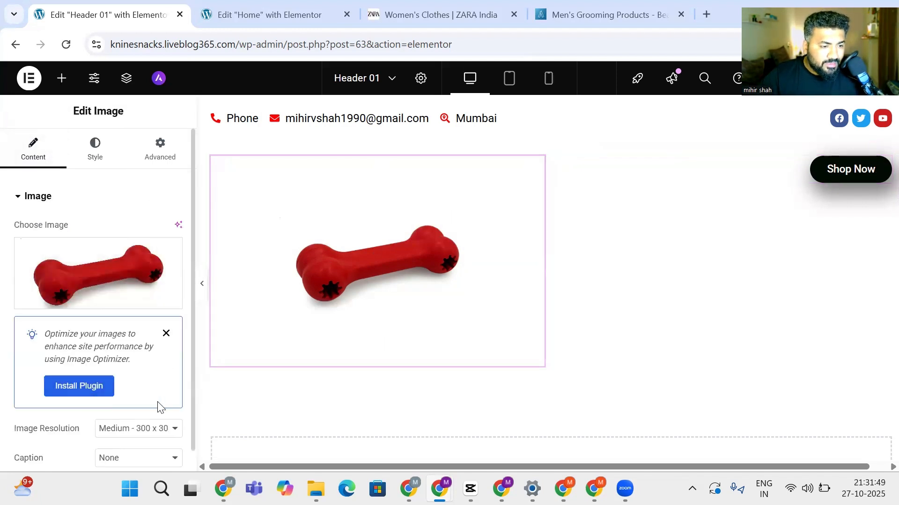
scroll(158, 402, "down", 3)
scroll(149, 374, "up", 3)
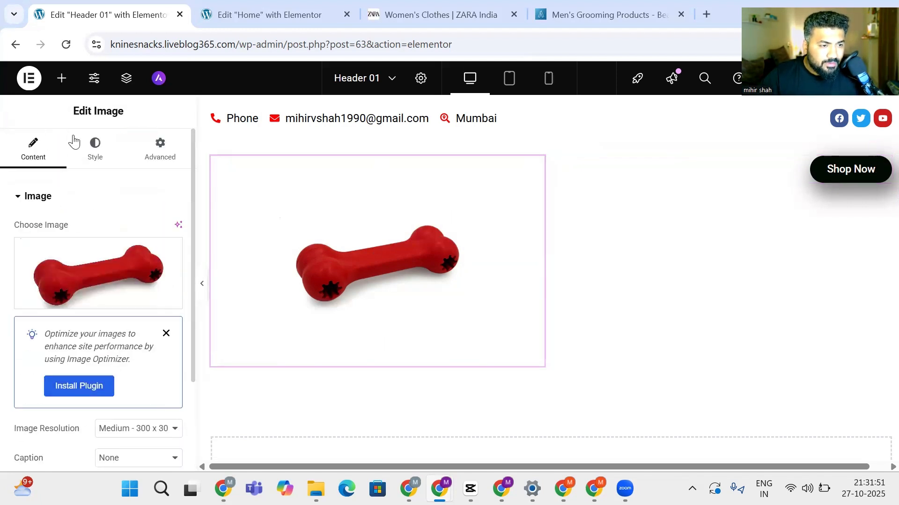
left_click(96, 146)
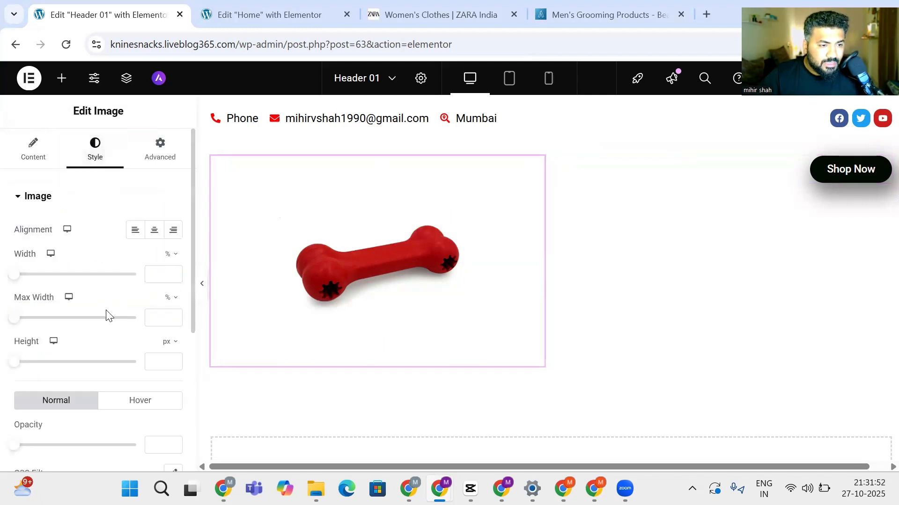
left_click(155, 232)
scroll(136, 285, "down", 2)
scroll(136, 285, "up", 2)
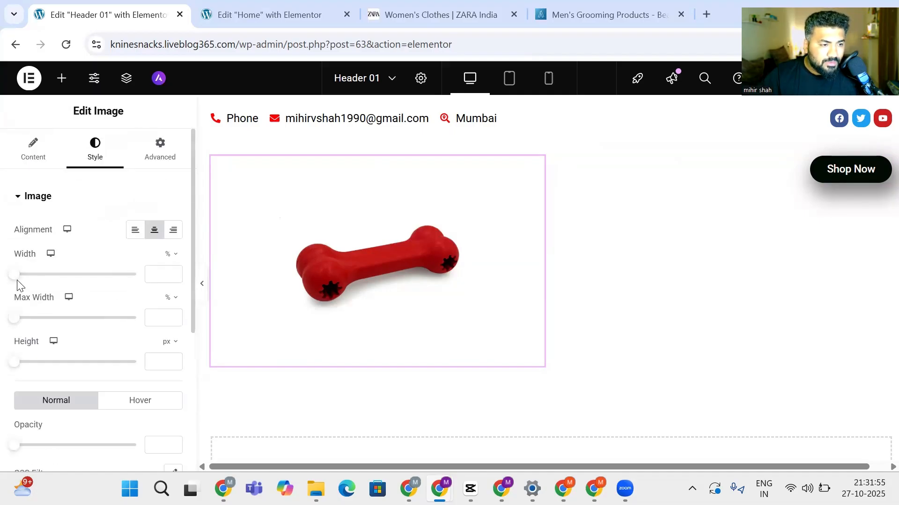
Size the bone image to 20% width, 25% max width and 104 px height
scroll(28, 300, "down", 3)
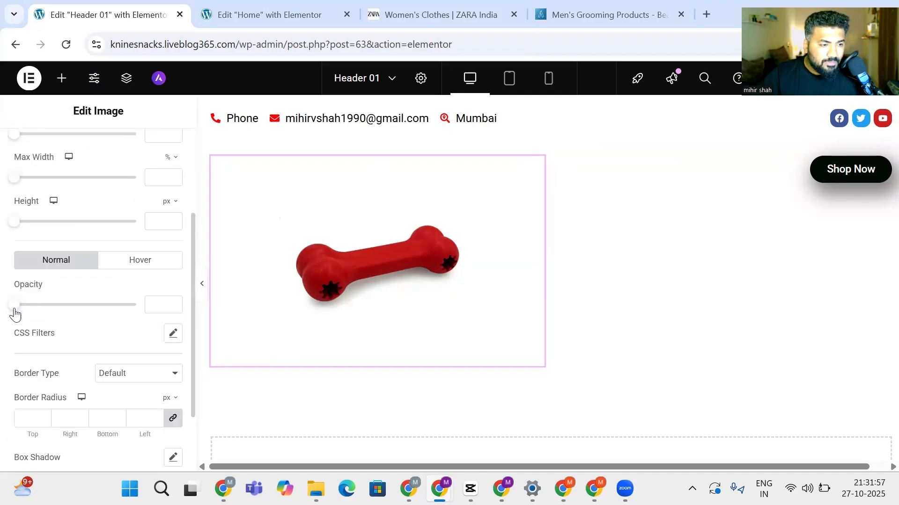
scroll(28, 317, "down", 2)
scroll(44, 320, "up", 5)
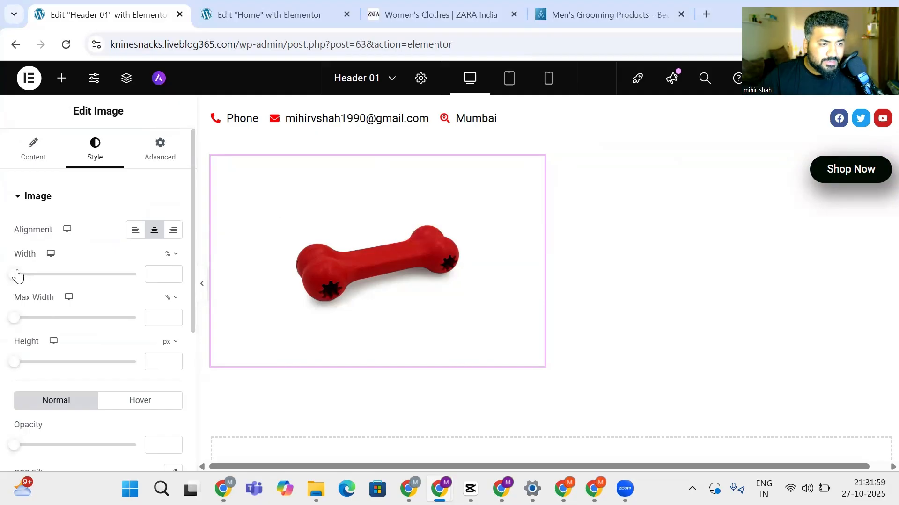
left_click_drag(17, 276, 42, 284)
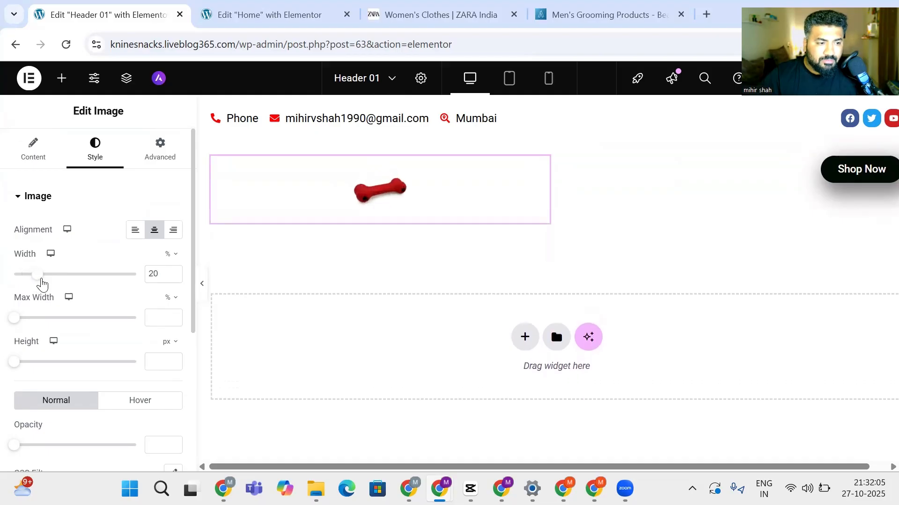
left_click_drag(14, 319, 45, 320)
left_click_drag(12, 366, 37, 364)
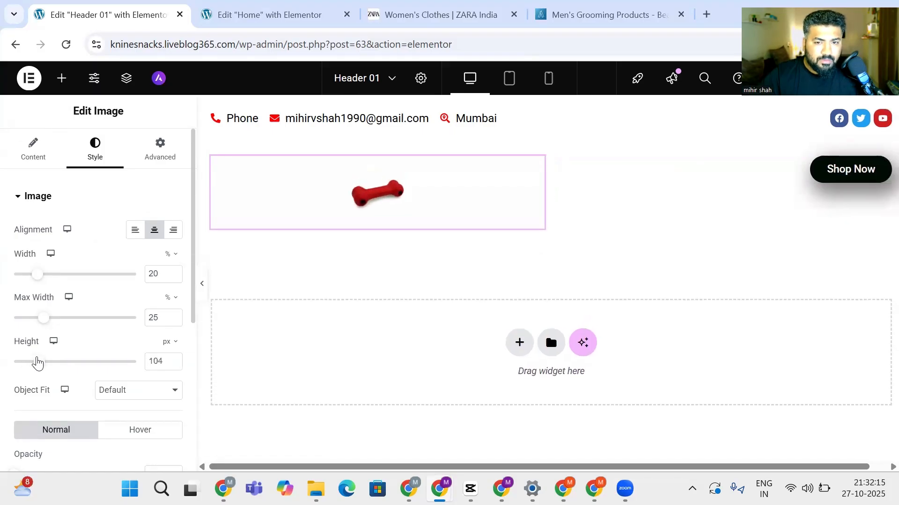
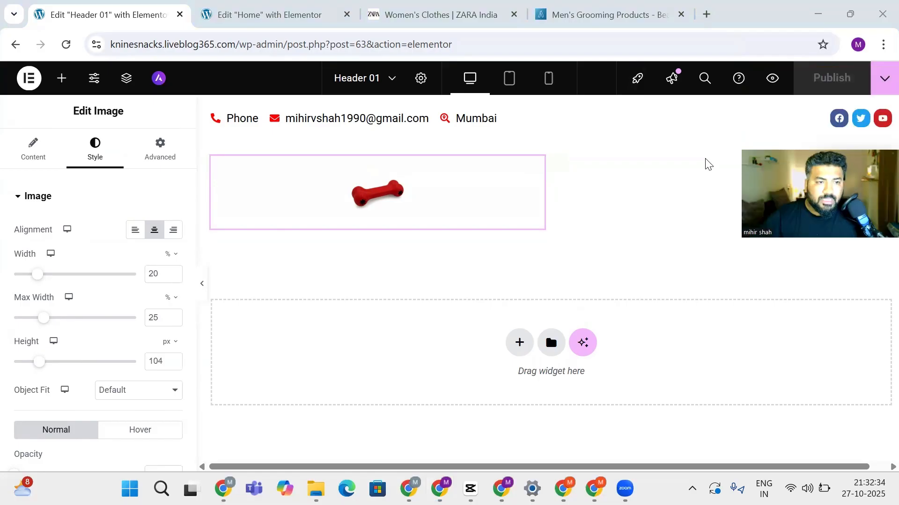
Reload the Home page editor to preview the custom header, then return to Header 01
left_click(236, 13)
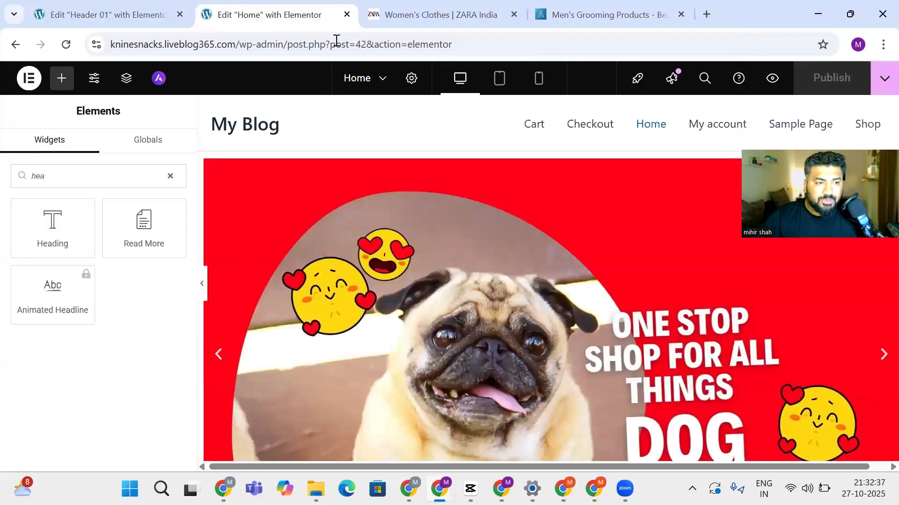
left_click(71, 45)
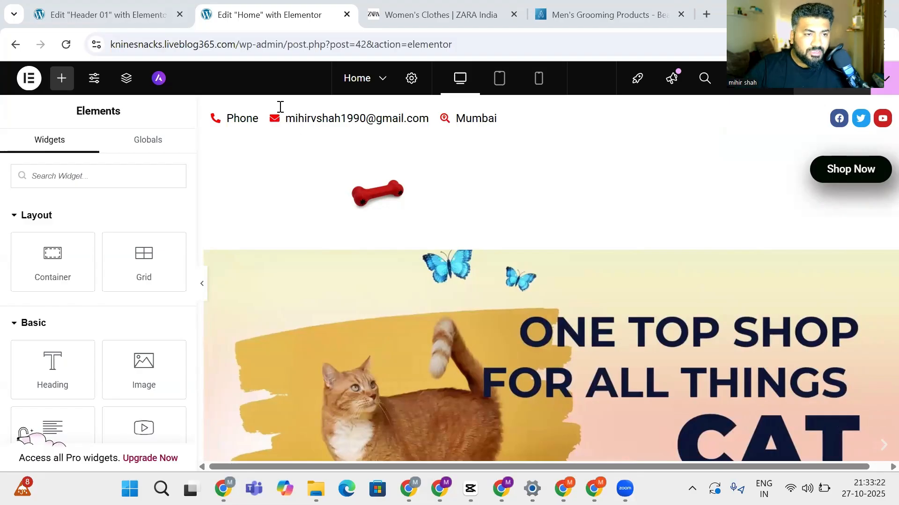
left_click(117, 6)
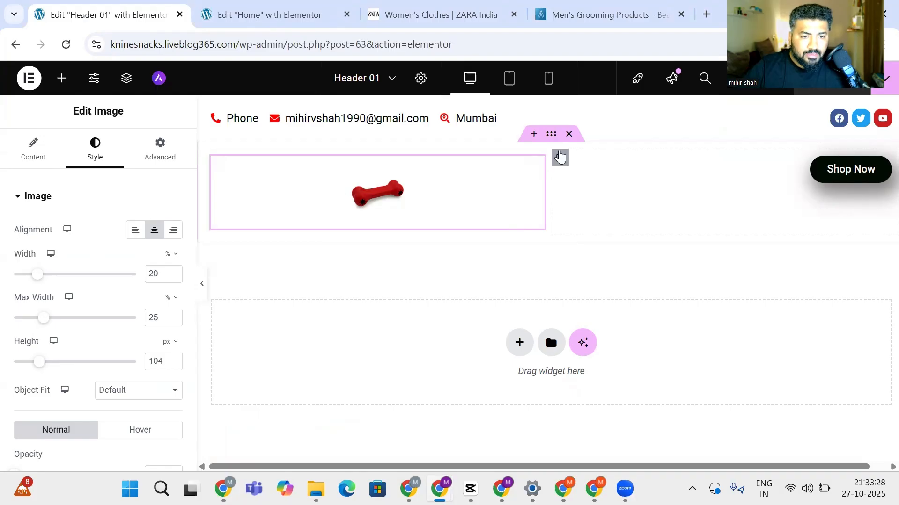
Select Header 01's main container and bring up its layout settings
left_click(551, 135)
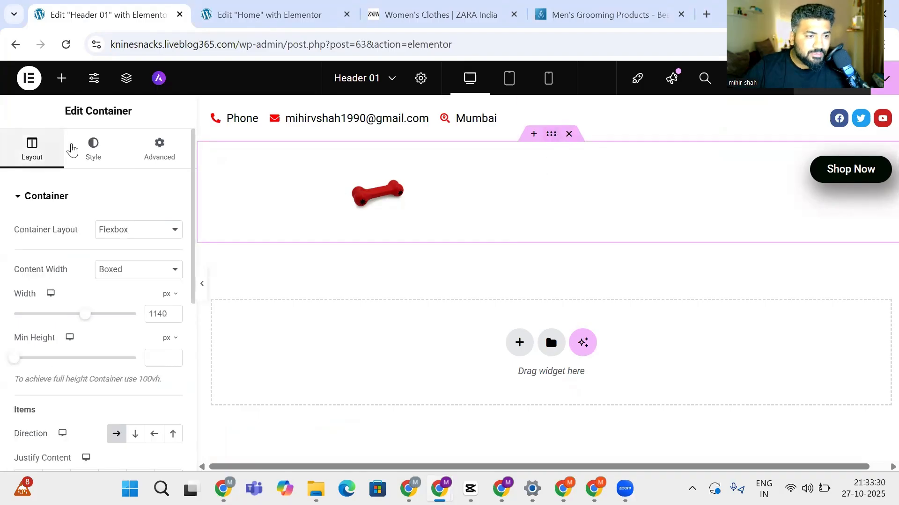
scroll(70, 305, "down", 5)
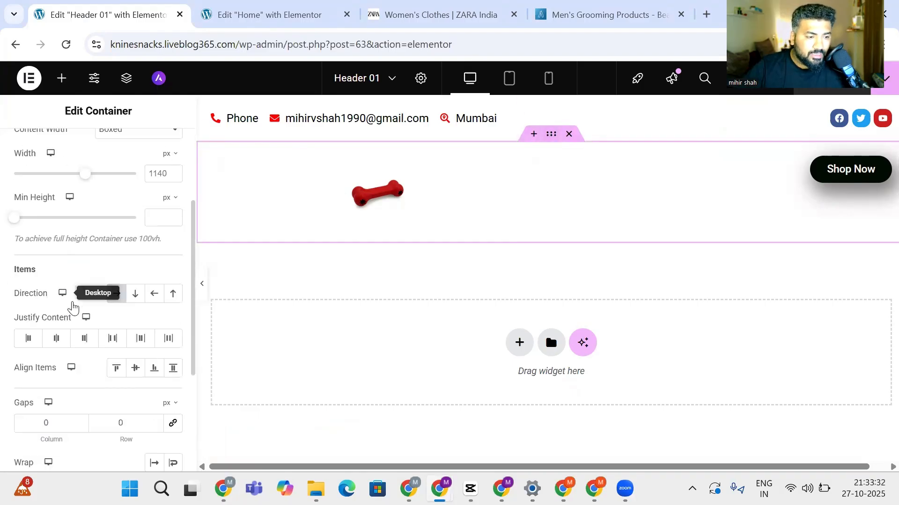
scroll(70, 297, "up", 5)
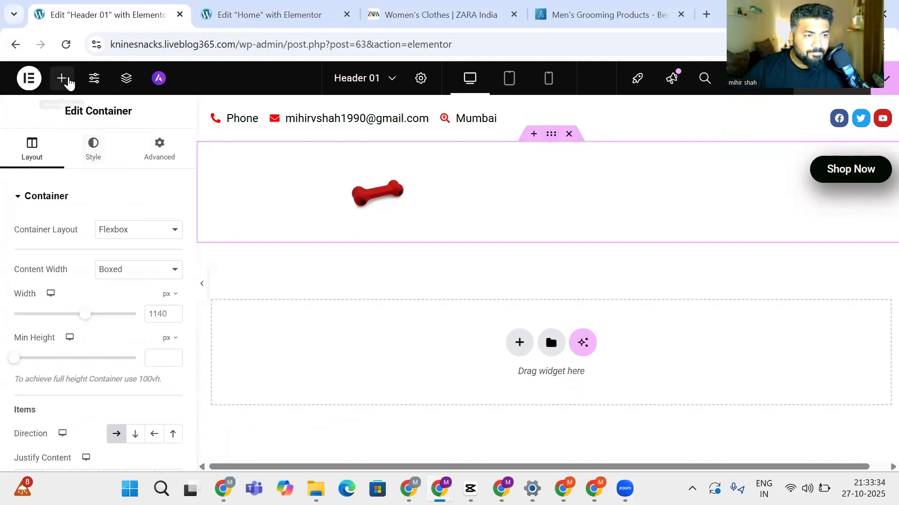
left_click(67, 80)
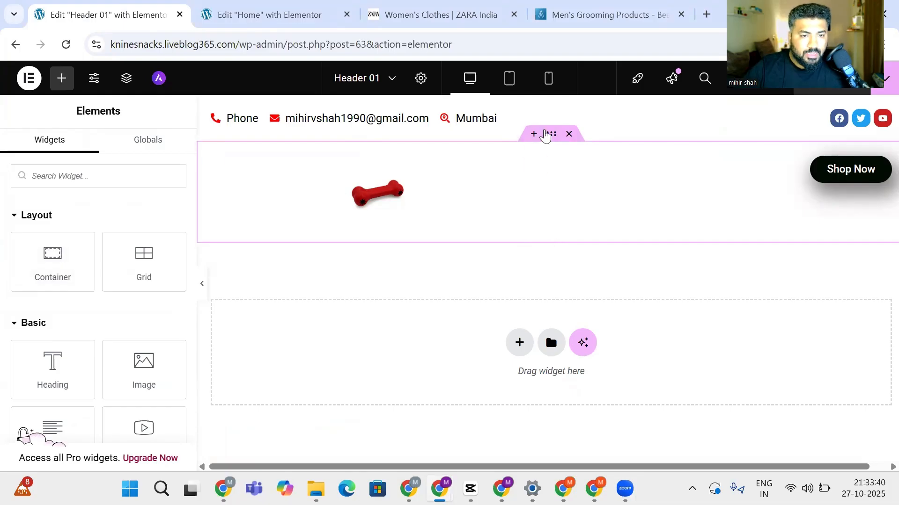
left_click(551, 133)
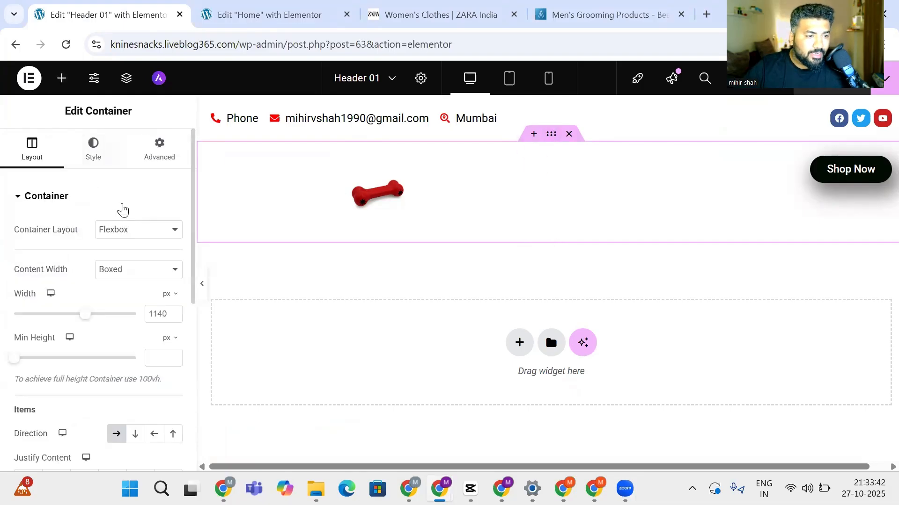
scroll(87, 321, "down", 2)
scroll(87, 317, "up", 2)
scroll(89, 321, "down", 5)
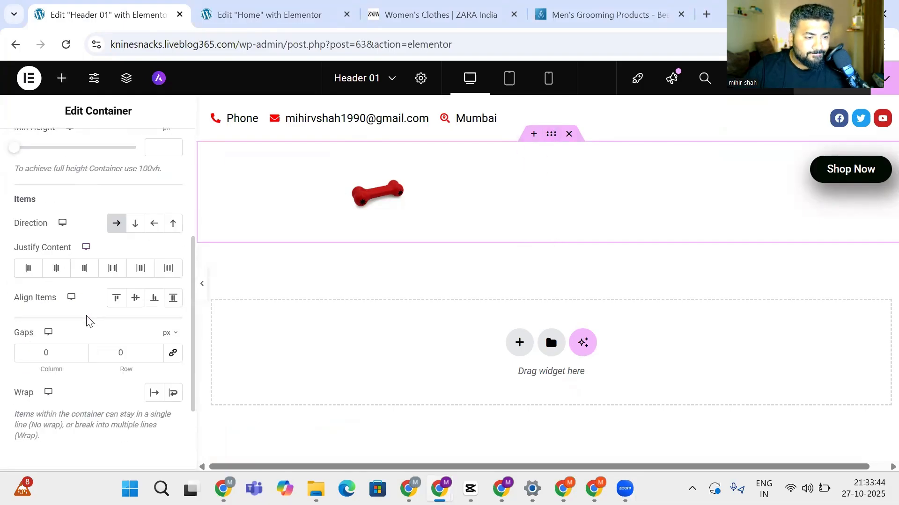
scroll(88, 322, "down", 3)
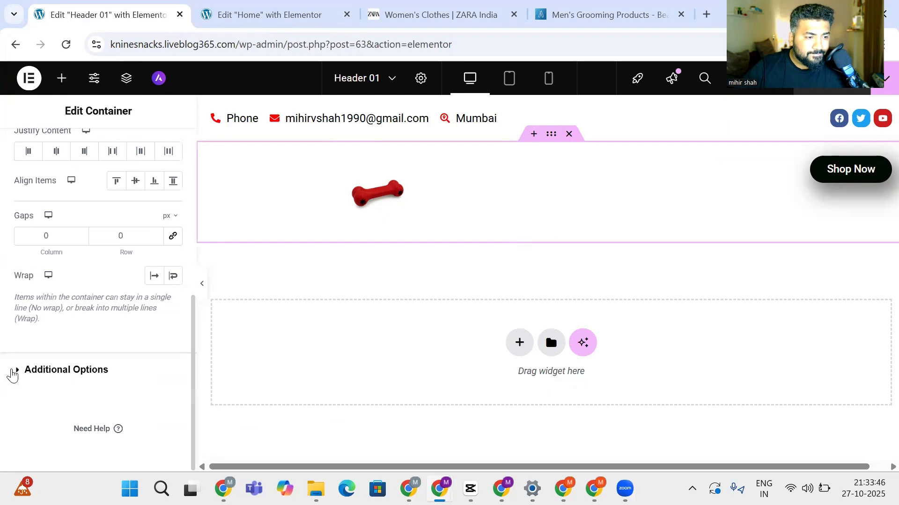
left_click(13, 375)
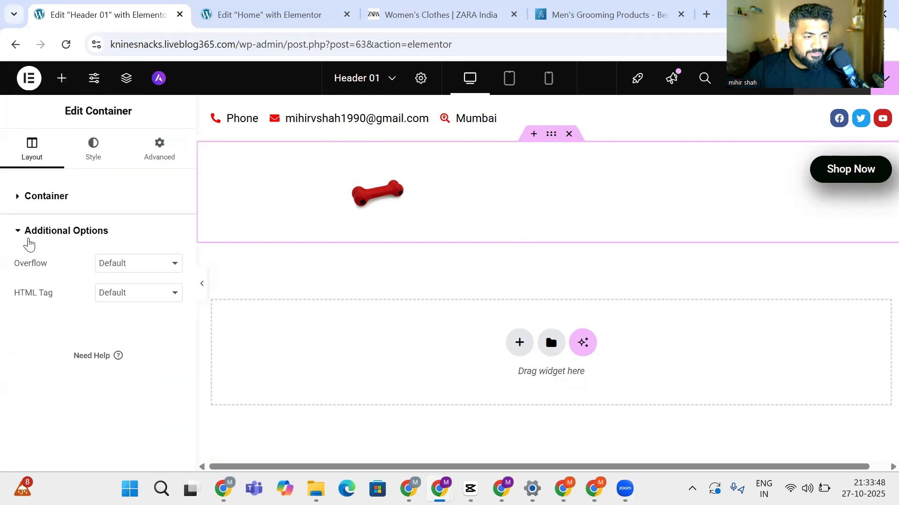
left_click(12, 197)
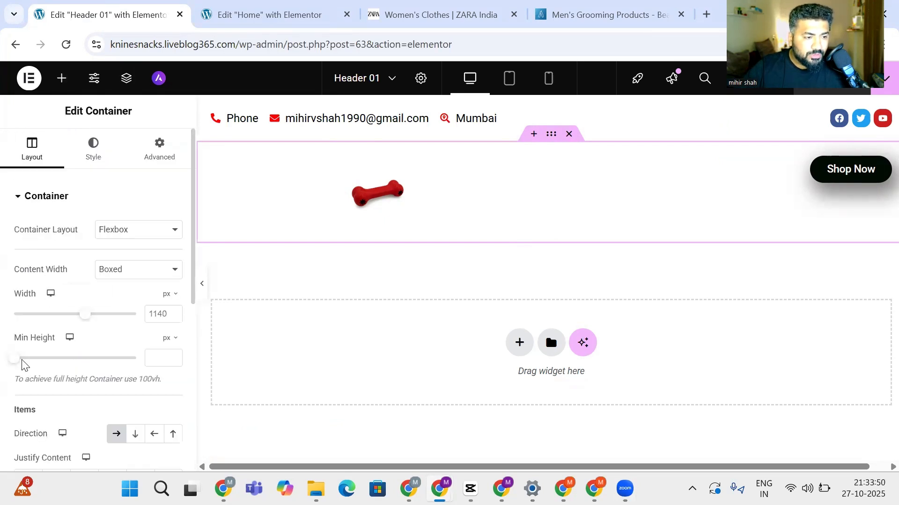
Narrow the header container's boxed width from 1140 to 988 px, keeping Boxed content width
mouse_move(20, 363)
left_mouse_down()
mouse_move(90, 364)
mouse_move(46, 357)
mouse_move(19, 366)
left_mouse_up()
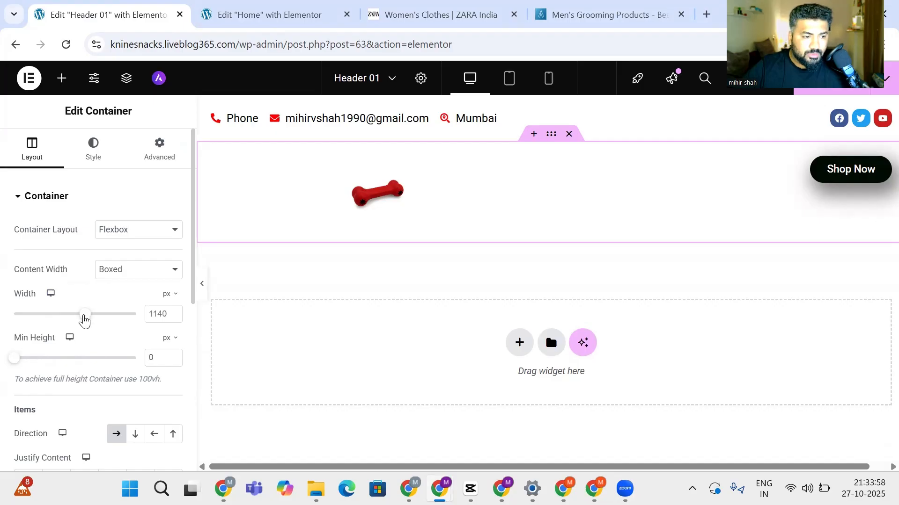
mouse_move(84, 321)
left_mouse_down()
mouse_move(51, 323)
mouse_move(68, 323)
left_mouse_up()
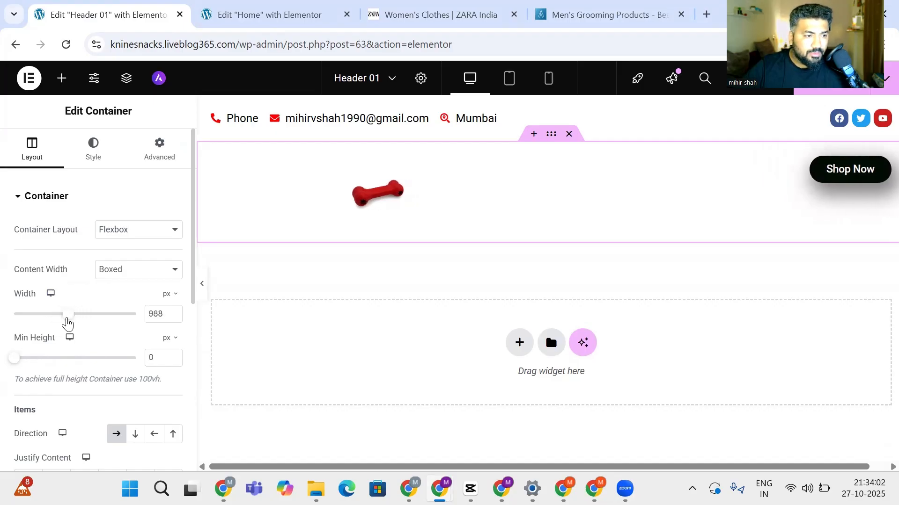
left_click(131, 236)
left_click(134, 233)
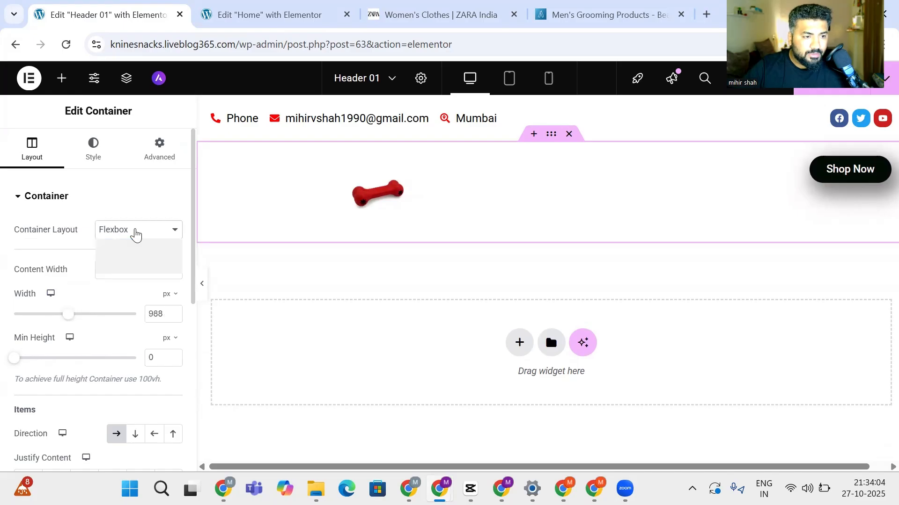
left_click(125, 270)
left_click(126, 270)
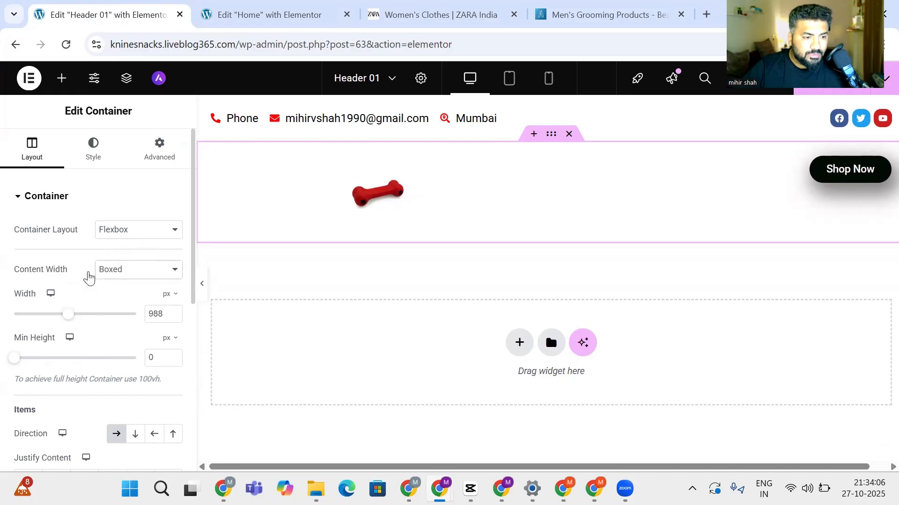
left_click(86, 153)
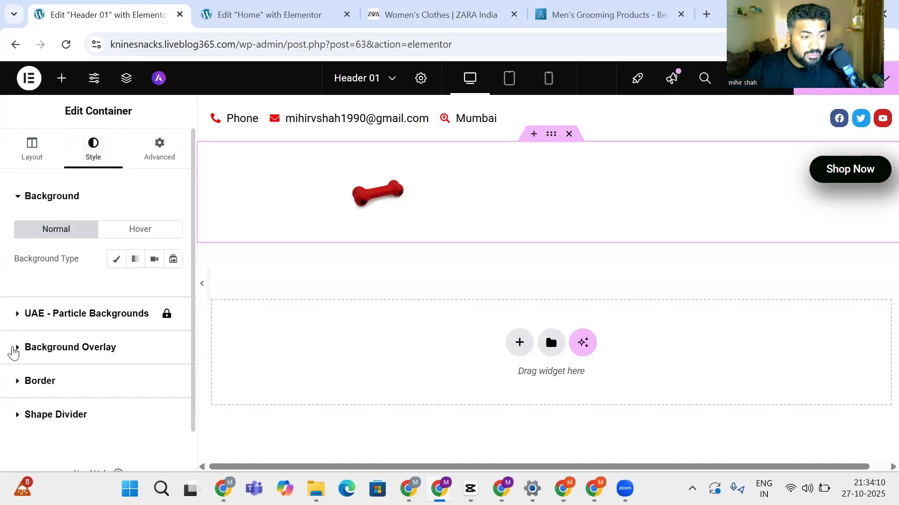
Set the header container's border type to Solid
left_click(14, 349)
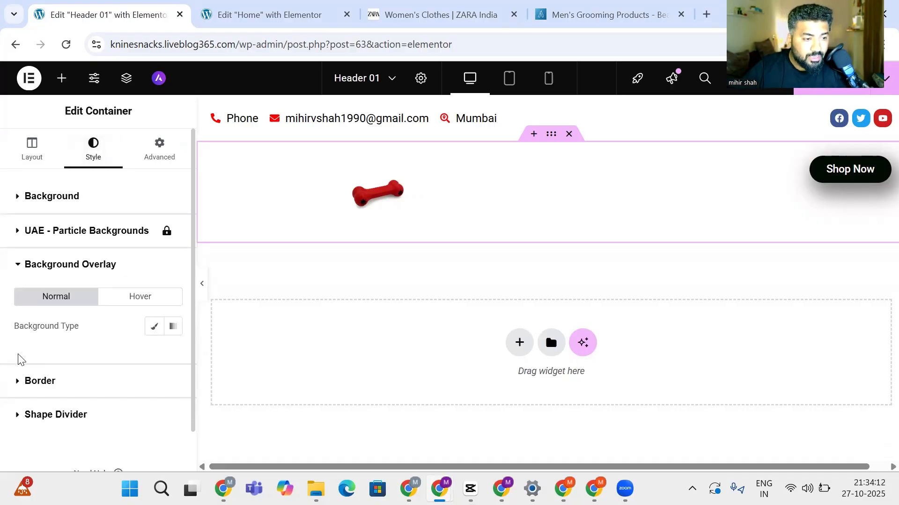
left_click(20, 383)
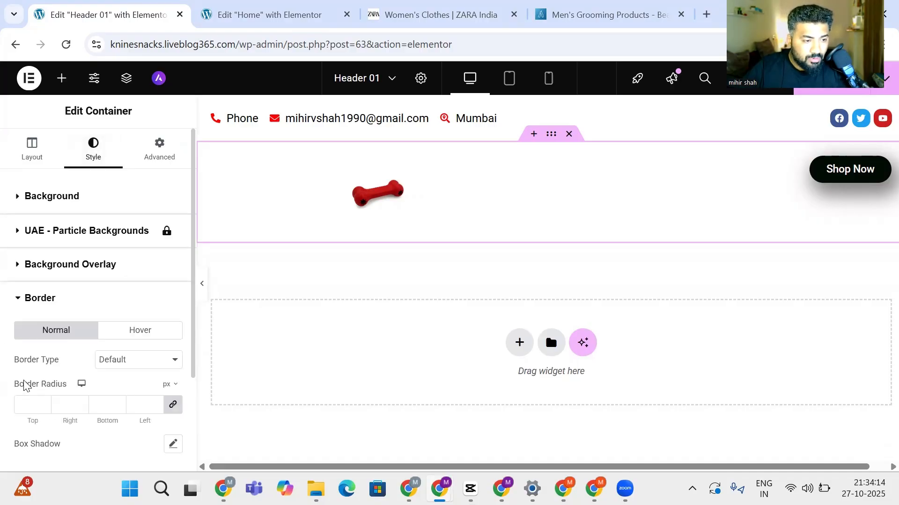
scroll(25, 385, "down", 2)
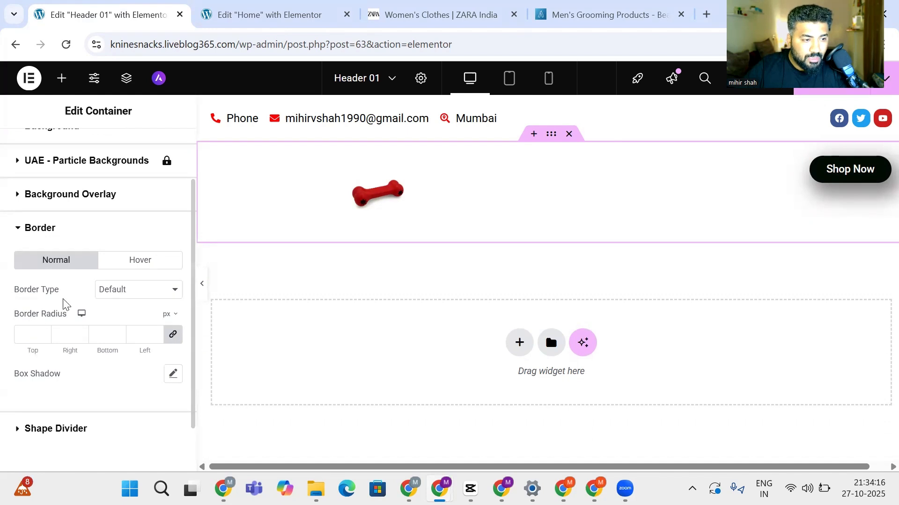
left_click(123, 287)
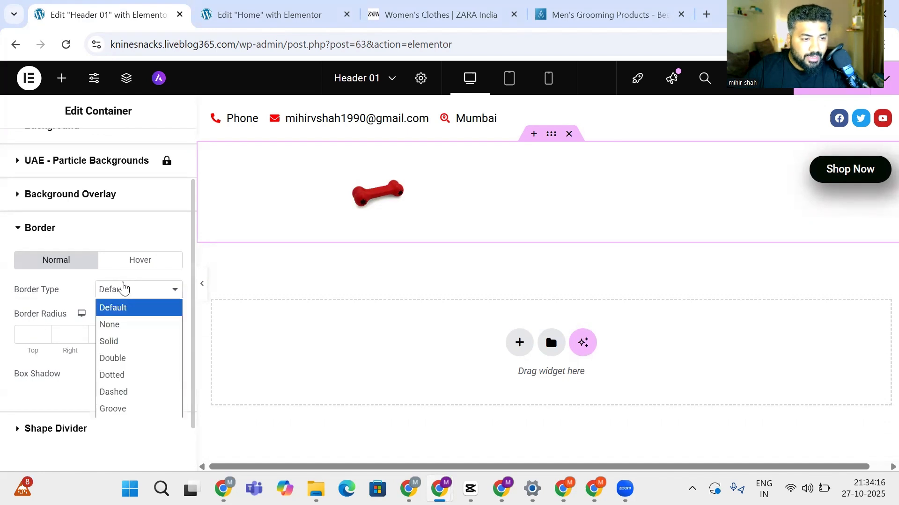
left_click(124, 341)
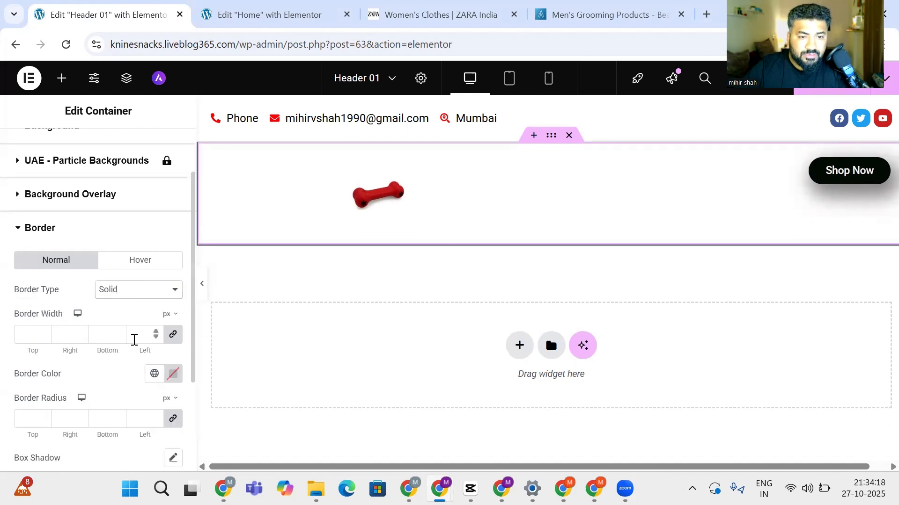
Set the border width to 4 px on all sides and round the corners to 8 px
left_click(44, 332)
left_click(44, 331)
left_click(44, 331)
left_click(43, 332)
left_click(43, 332)
left_click(43, 332)
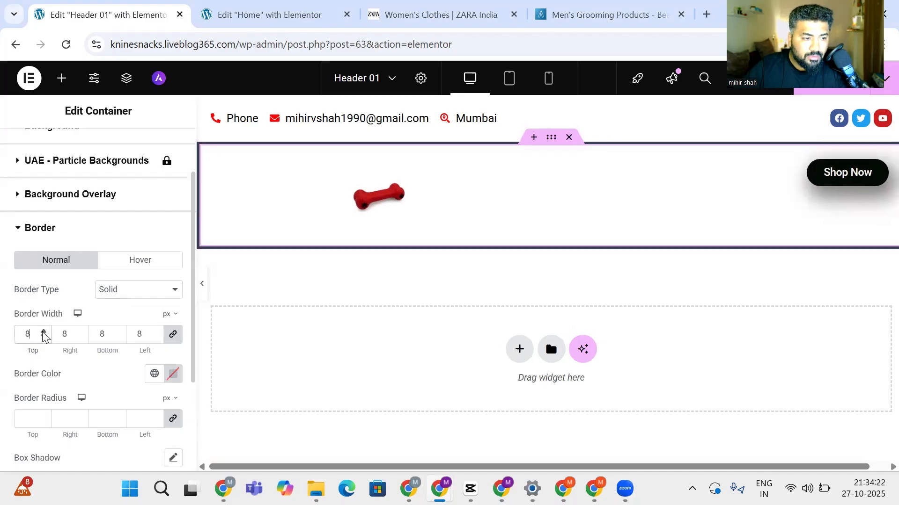
left_click(43, 332)
left_click(44, 332)
left_click(43, 331)
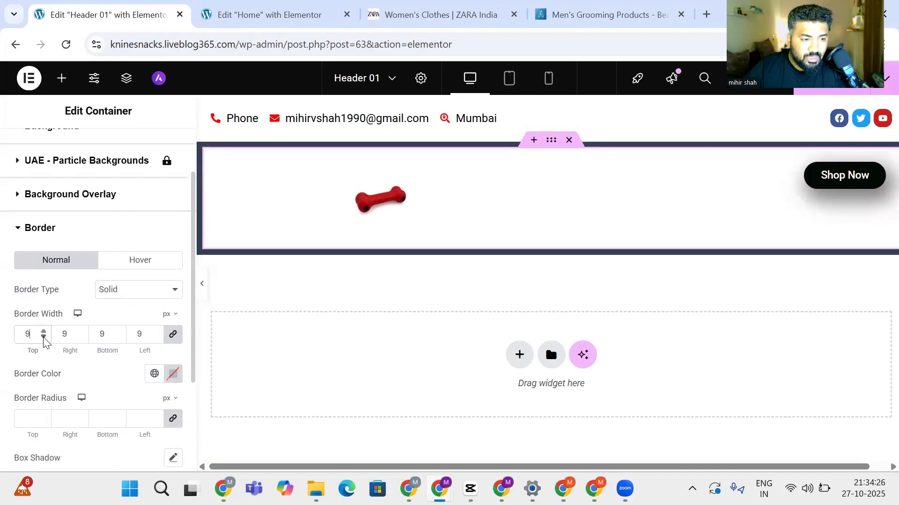
left_click(43, 336)
left_click(43, 337)
left_click(43, 336)
left_click(44, 337)
left_click(44, 337)
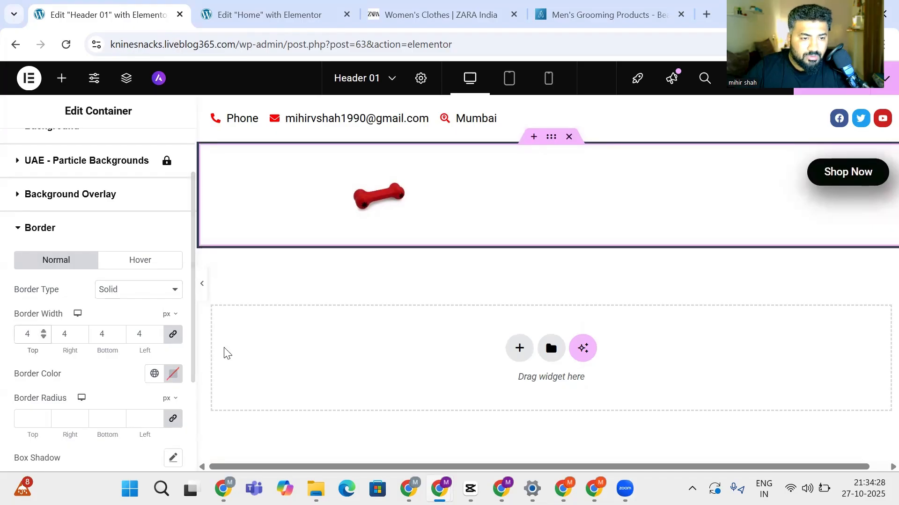
scroll(41, 344, "down", 2)
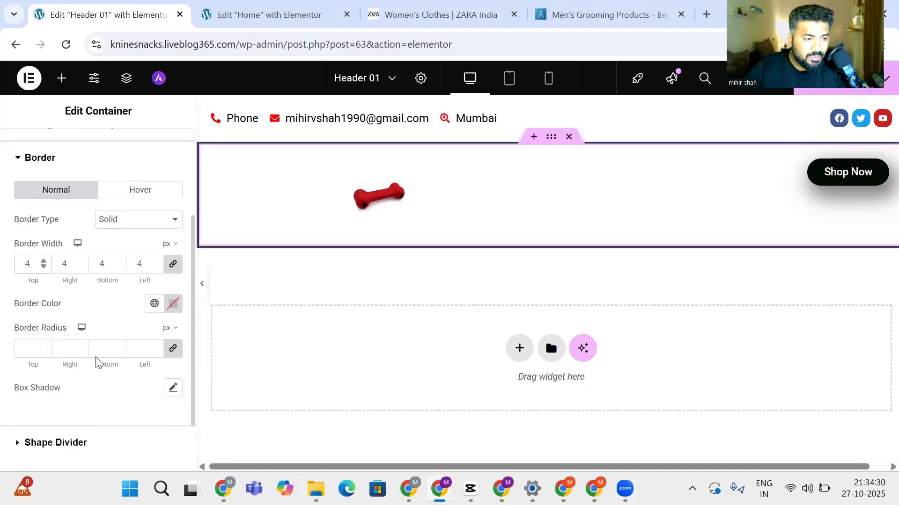
left_click(43, 345)
left_click(43, 345)
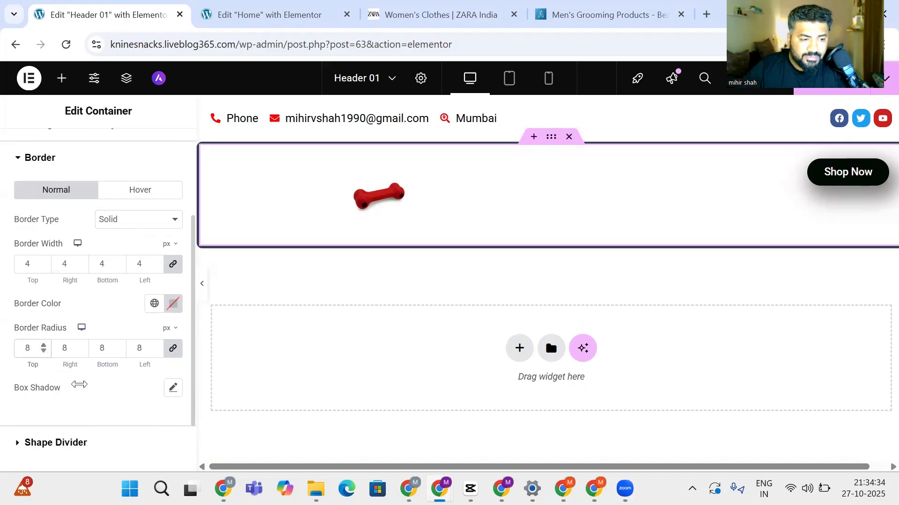
scroll(140, 365, "down", 2)
scroll(100, 363, "up", 6)
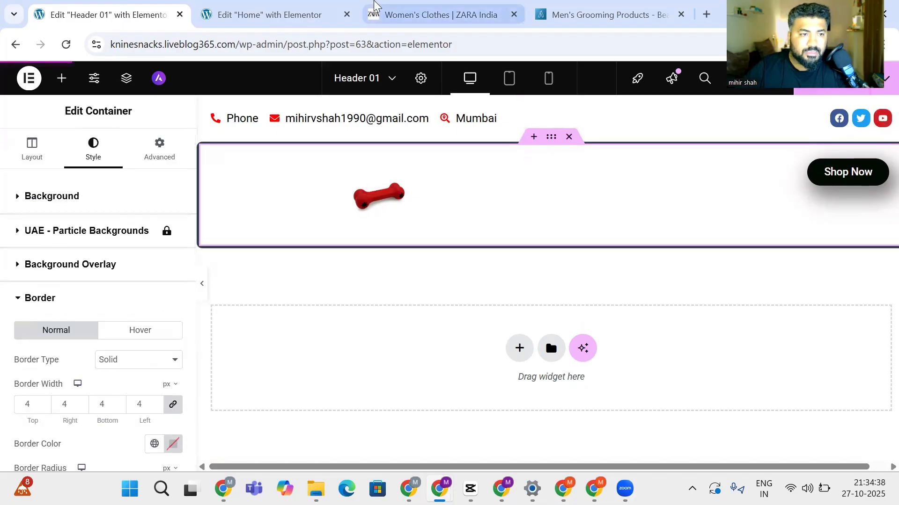
Reload the Home page to inspect its empty bottom area, then return to the Header 01 template
left_click(256, 11)
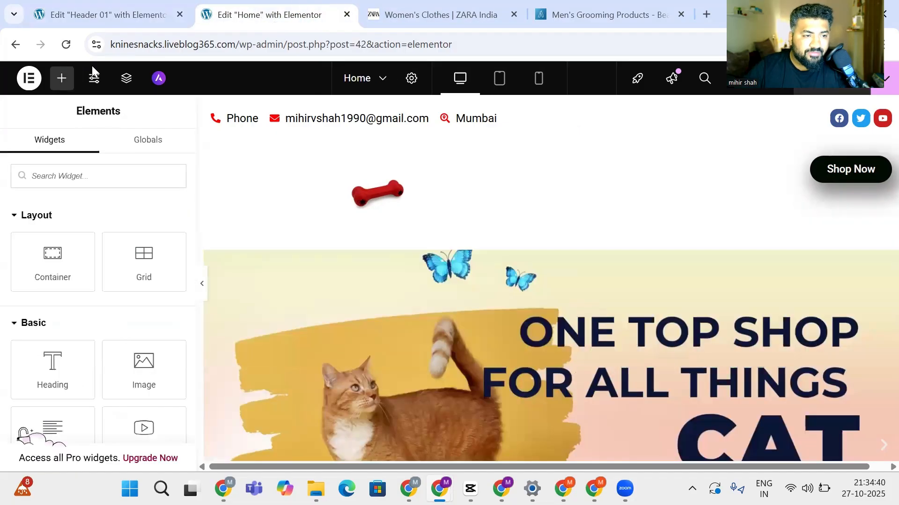
left_click(64, 46)
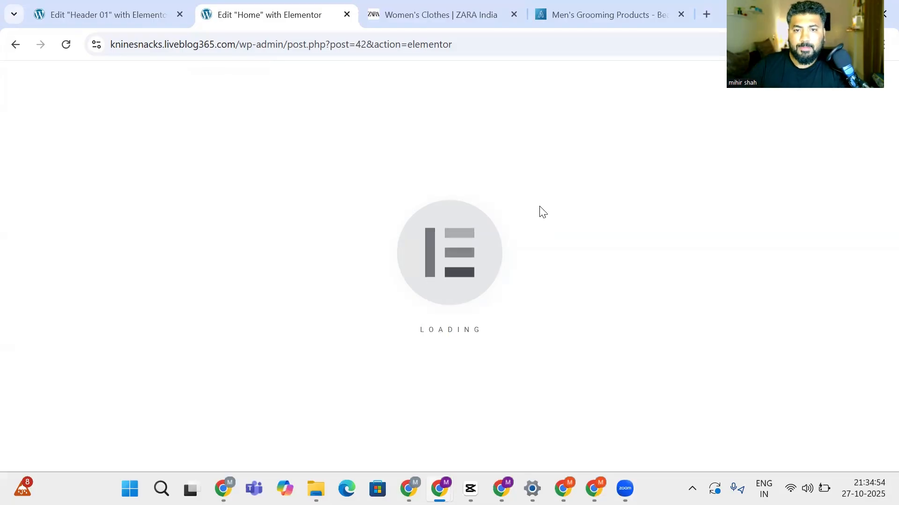
left_click_drag(878, 87, 893, 109)
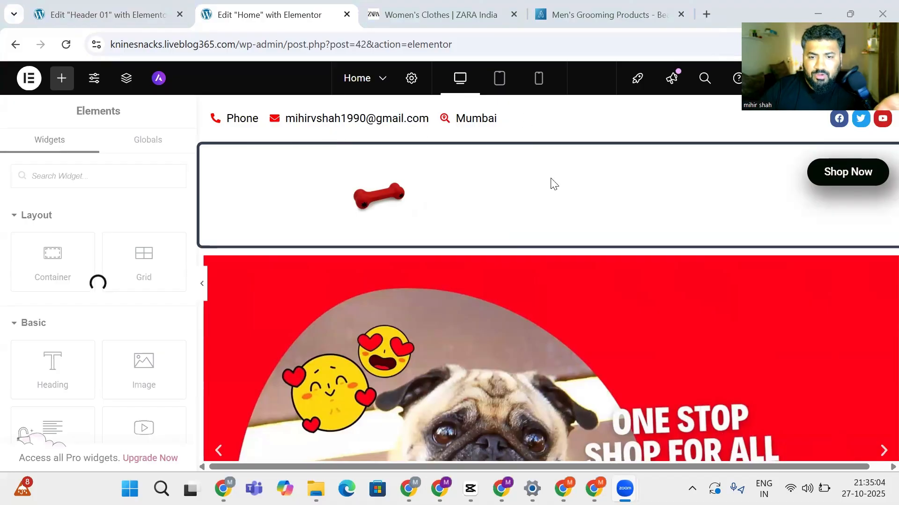
scroll(563, 214, "down", 1)
scroll(563, 215, "up", 1)
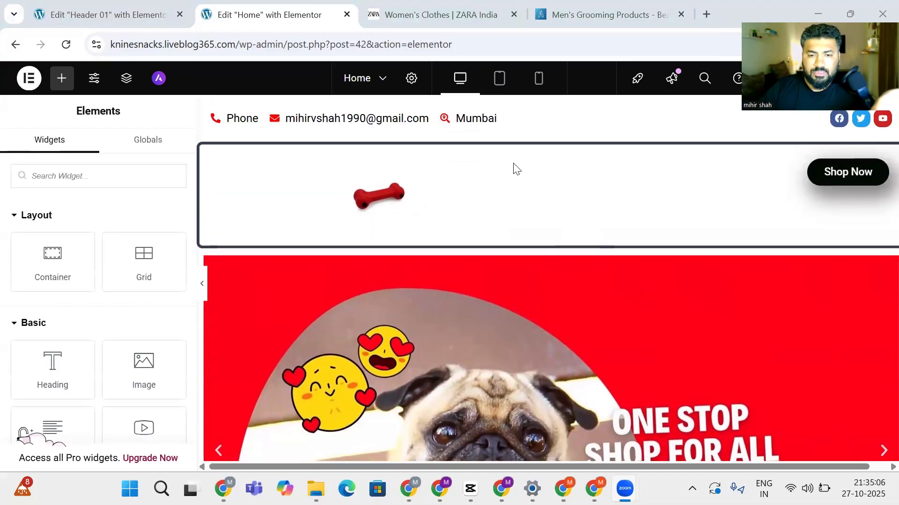
scroll(309, 173, "down", 20)
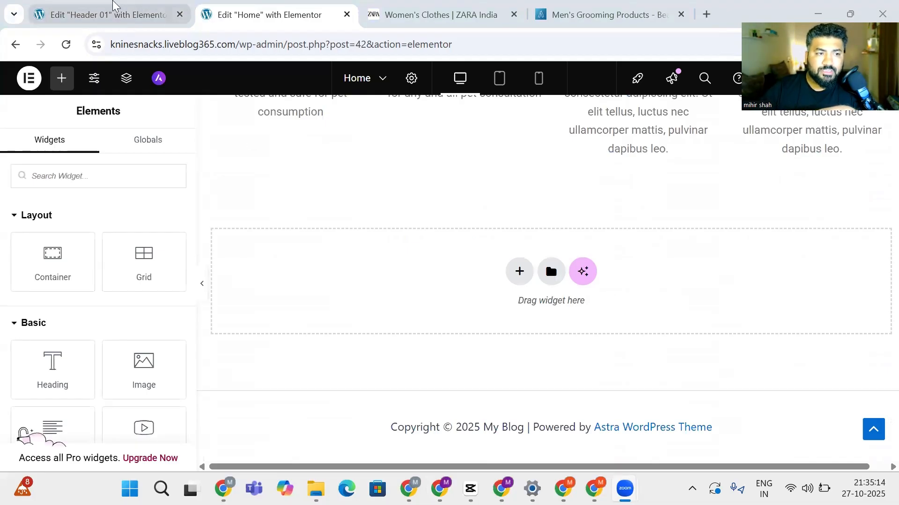
left_click(114, 6)
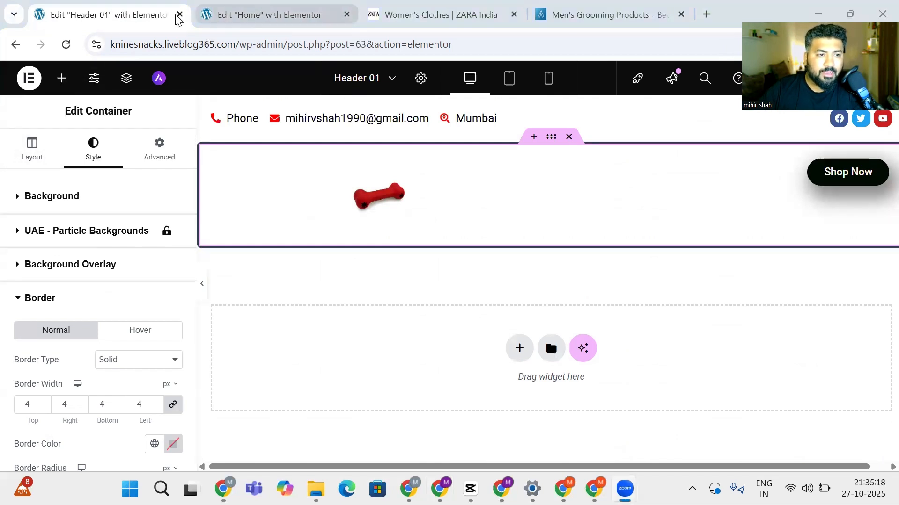
left_click(285, 7)
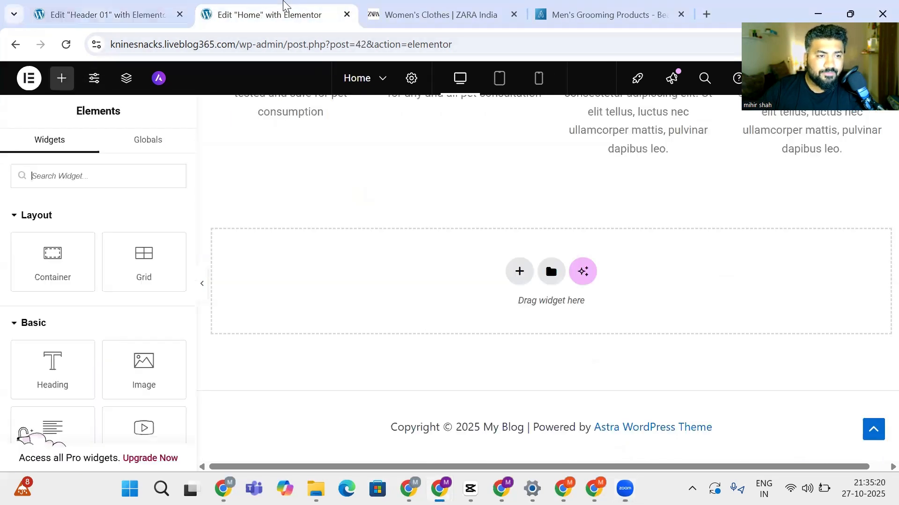
left_click(129, 5)
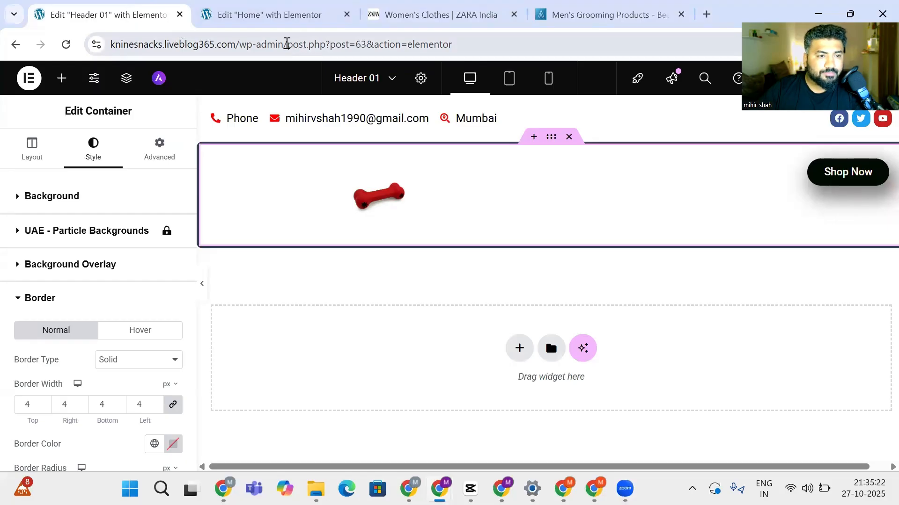
Go to the WordPress admin and start a new template under UAE Header & Footer
left_click_drag(288, 45, 542, 45)
key("BackSpace")
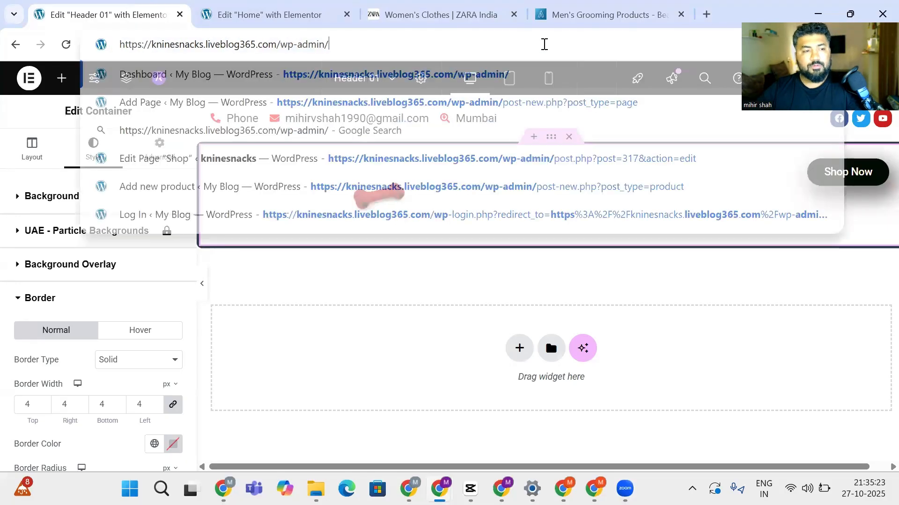
key("Return")
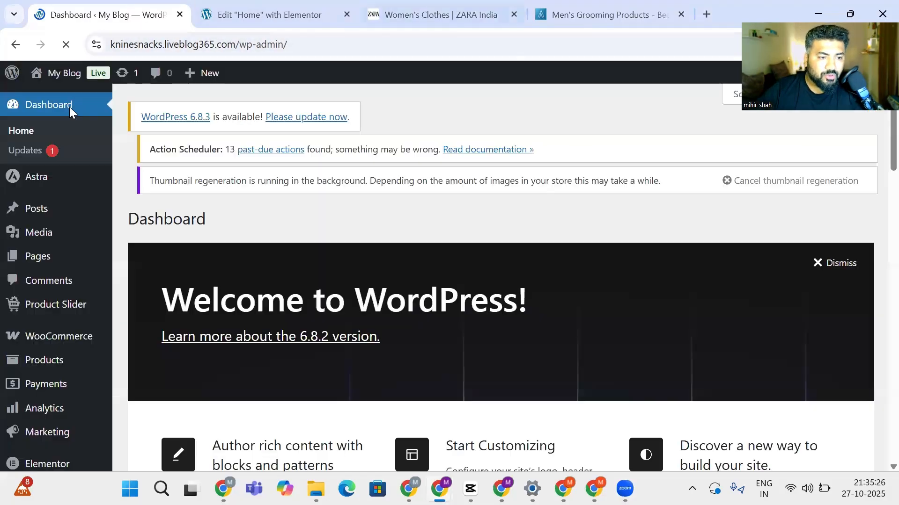
scroll(31, 259, "down", 5)
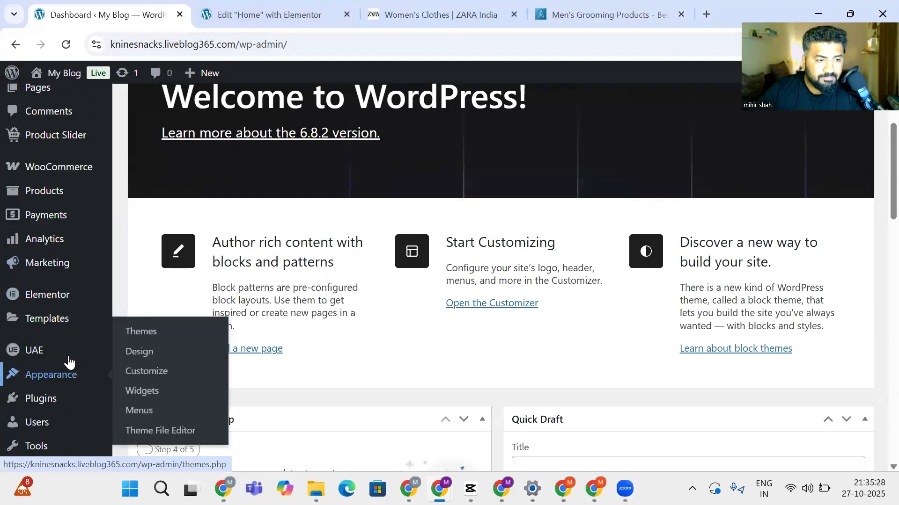
scroll(44, 255, "down", 3)
scroll(47, 356, "down", 2)
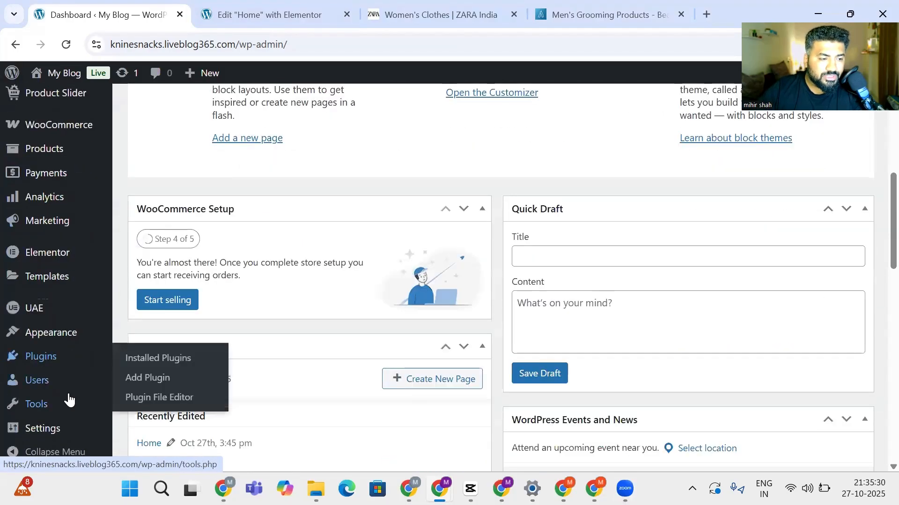
left_click(42, 308)
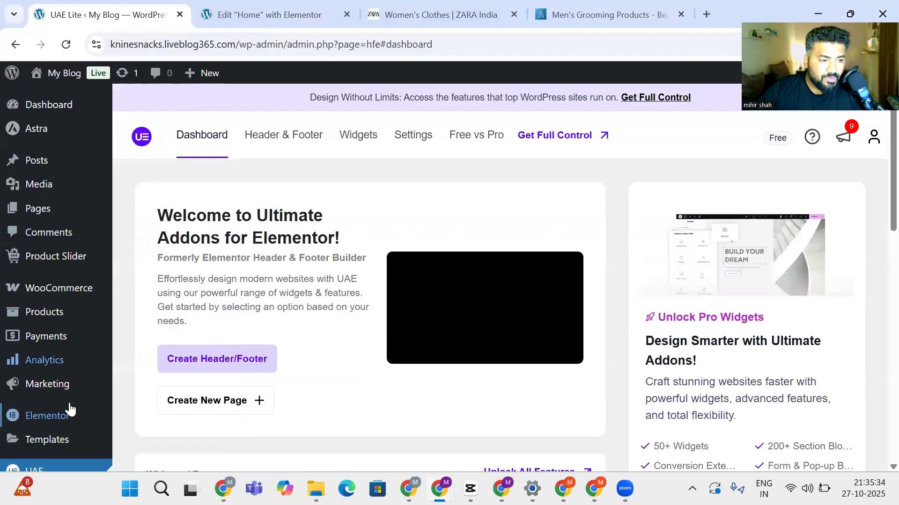
scroll(68, 393, "down", 3)
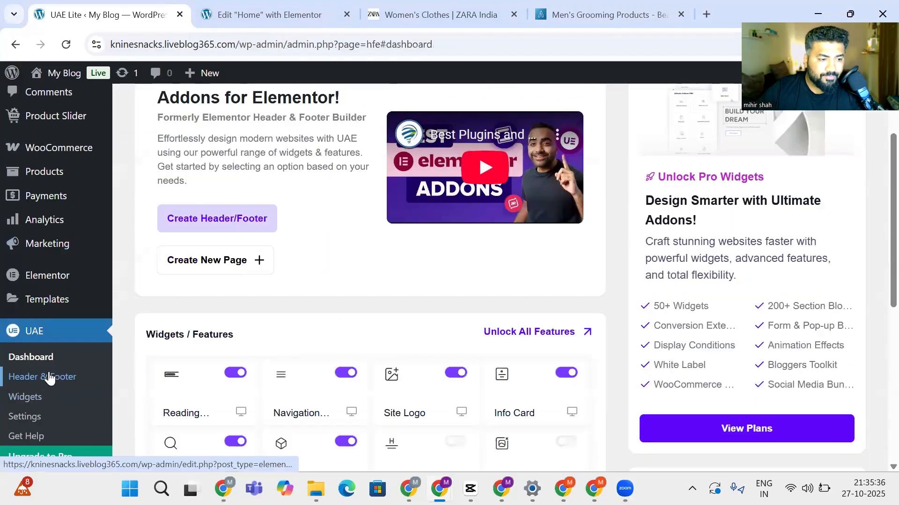
left_click(54, 378)
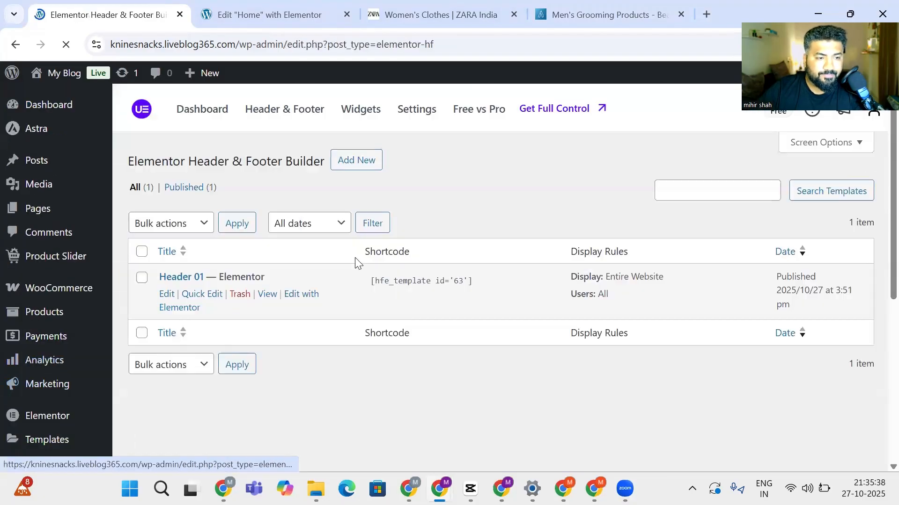
left_click(341, 169)
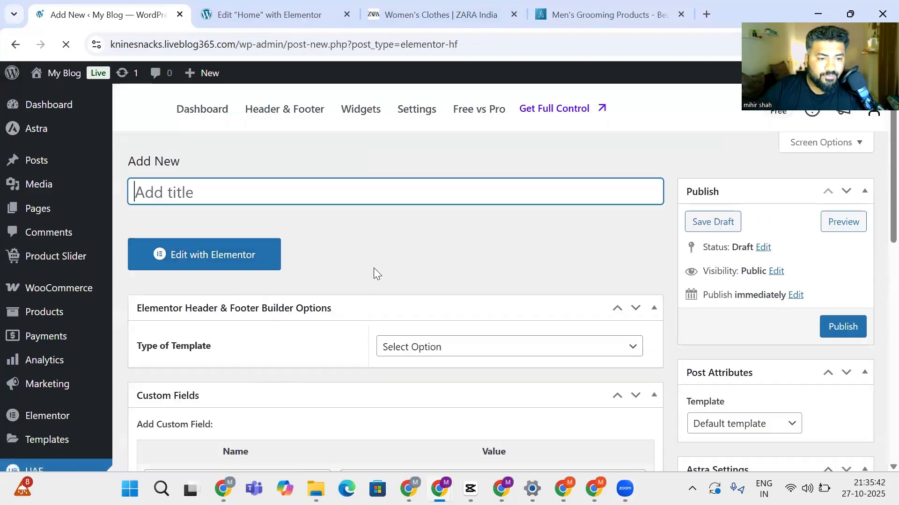
Publish 'Footer 01' as a Footer on the Entire Website for All user roles, then edit it in Elementor
type("Footer 01")
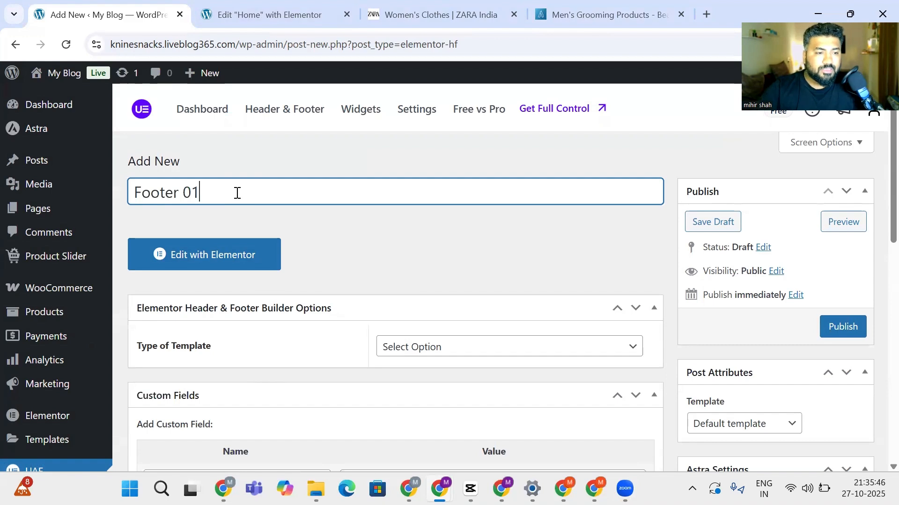
scroll(289, 221, "down", 5)
left_click(424, 138)
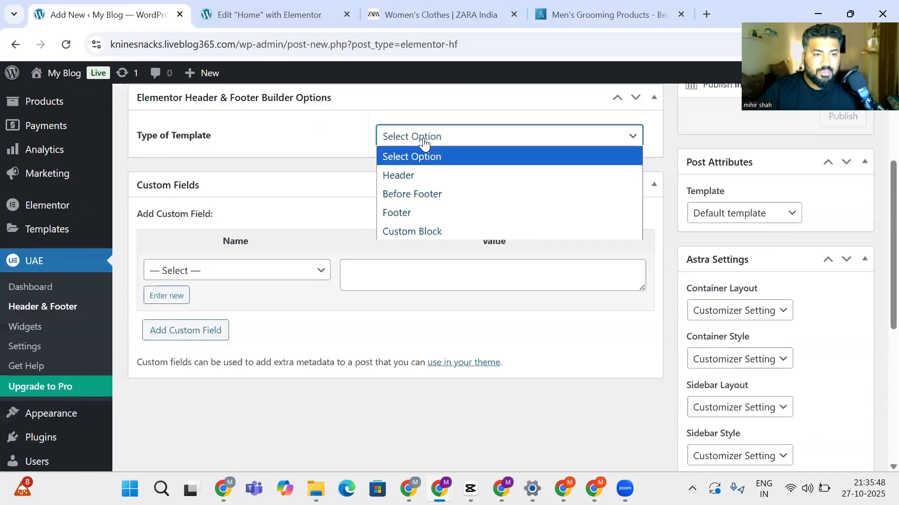
left_click(423, 214)
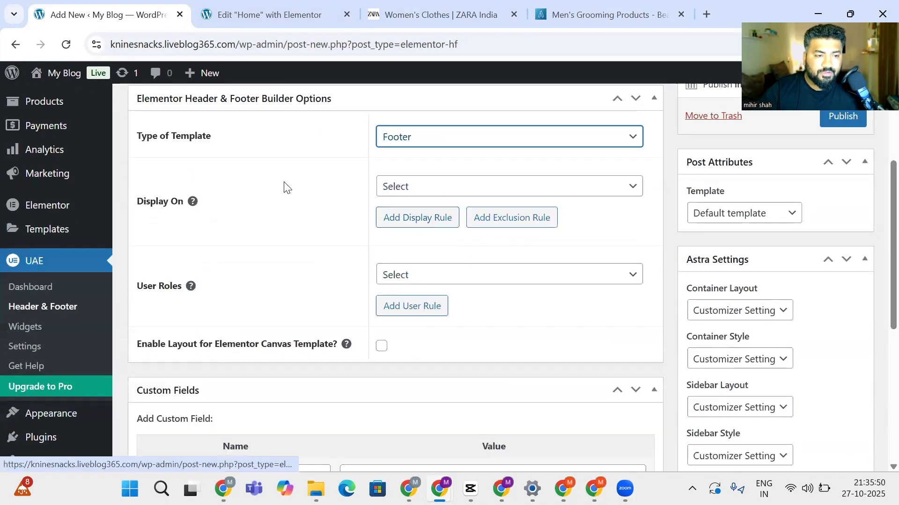
left_click(433, 196)
left_click(422, 238)
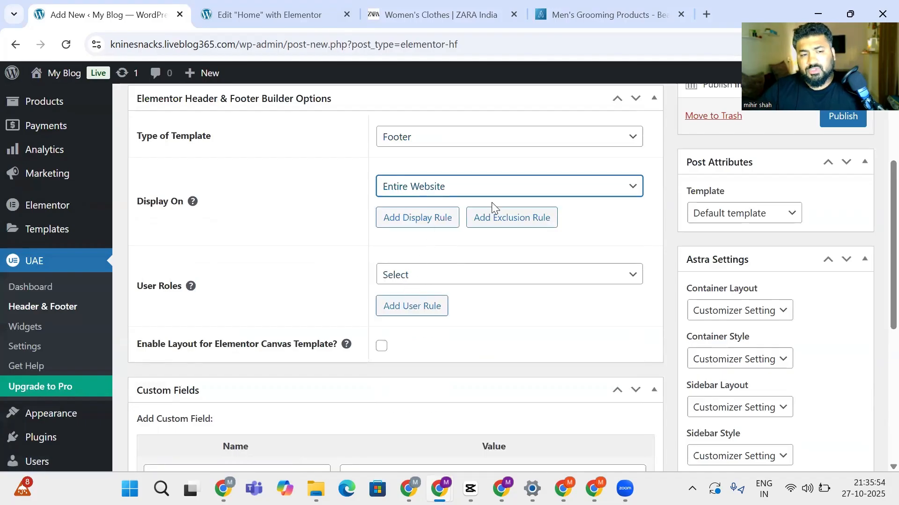
left_click(467, 276)
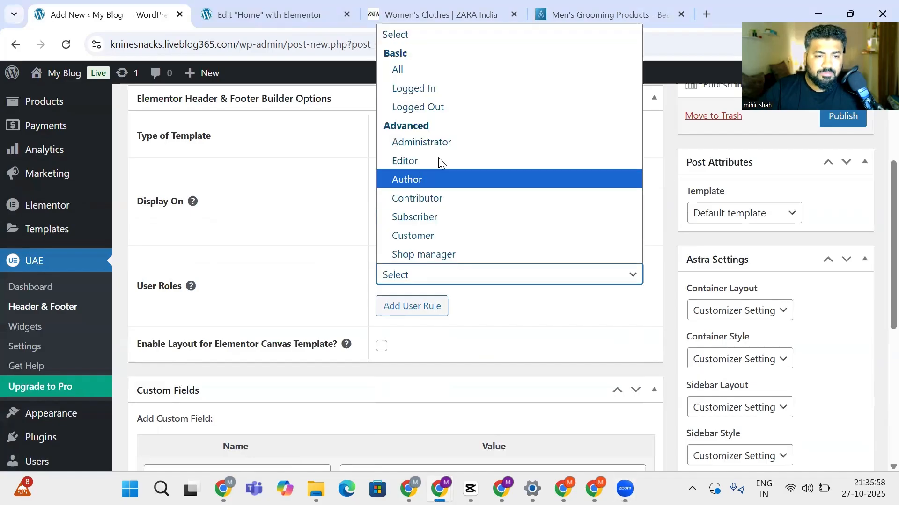
left_click(426, 73)
scroll(705, 246, "up", 2)
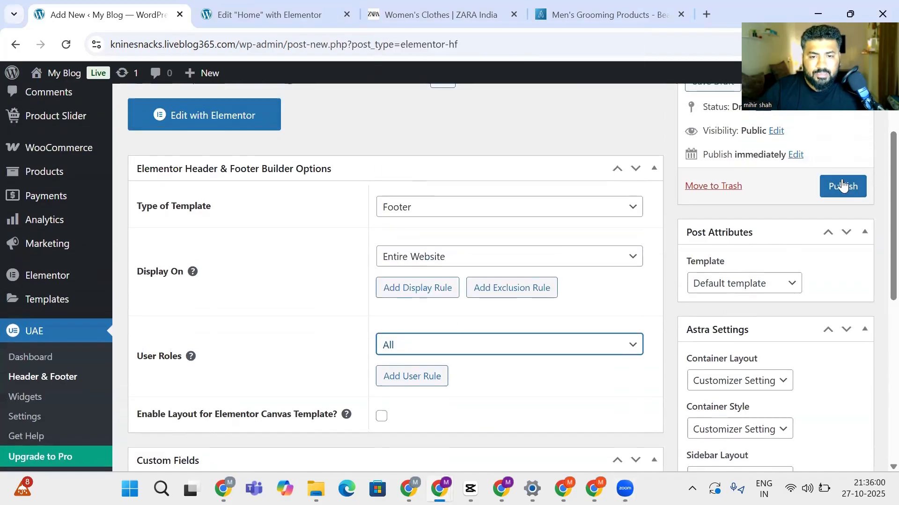
left_click(836, 185)
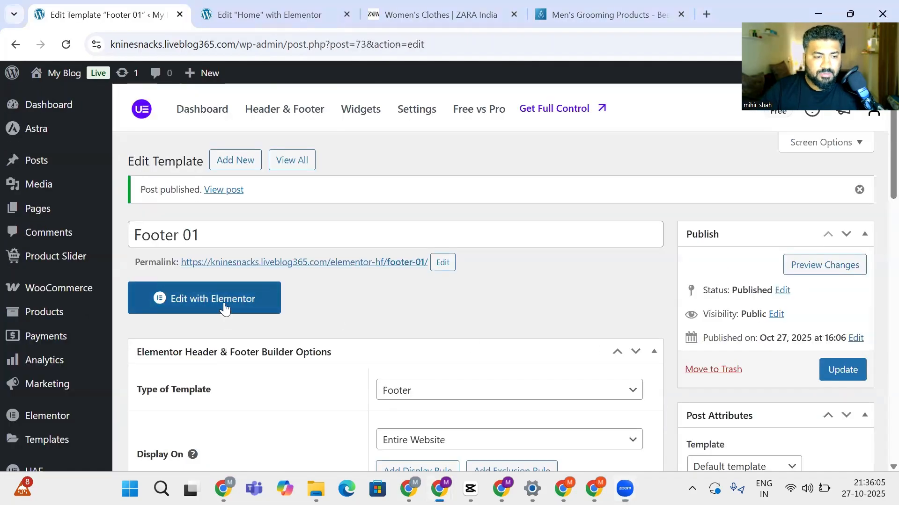
left_click(224, 306)
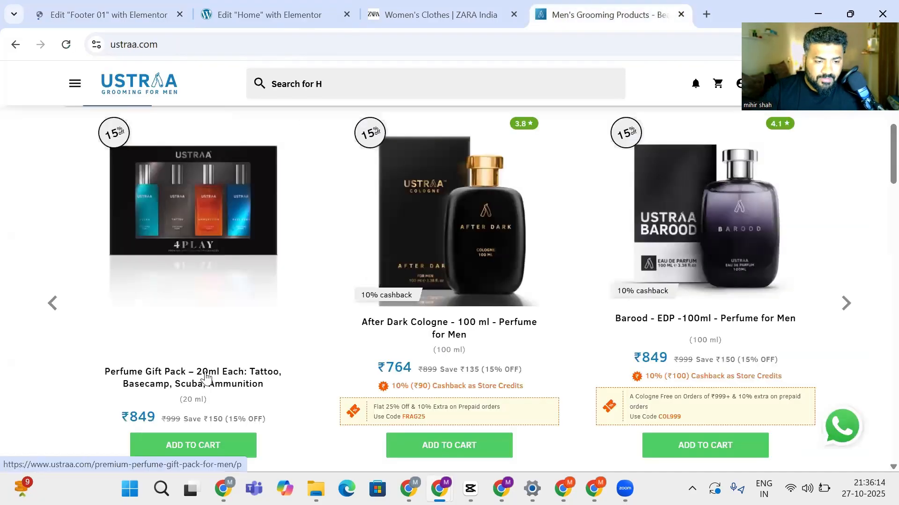
Scroll to the Ustraa site's footer for reference, then return to the Home page editor
scroll(201, 378, "down", 18)
scroll(192, 406, "down", 12)
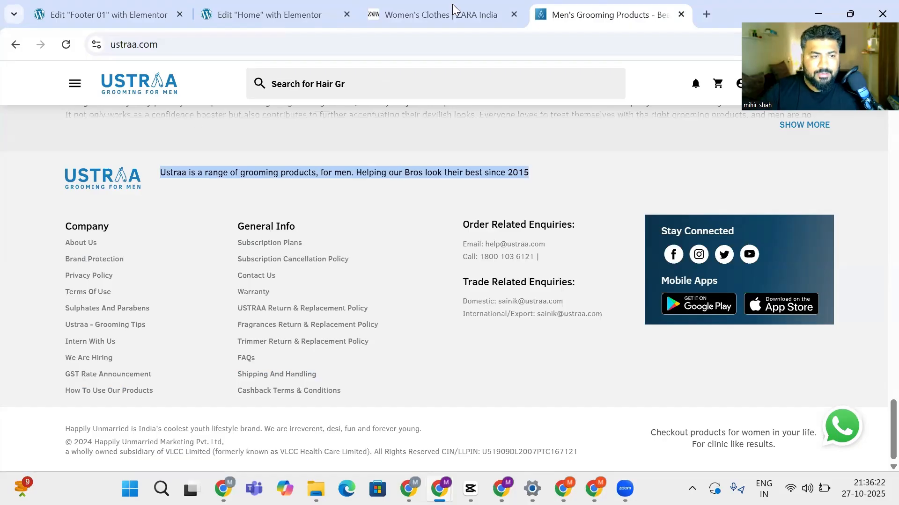
left_click(438, 3)
left_click_drag(618, 2, 445, 3)
left_click(296, 15)
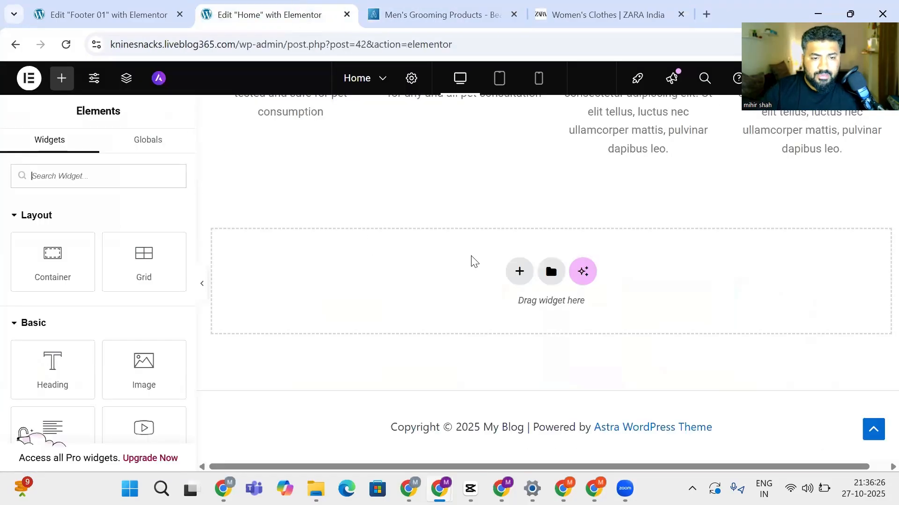
Add an empty container below the features row and search the widgets for 'logo'
left_click_drag(53, 252, 481, 276)
scroll(491, 290, "up", 2)
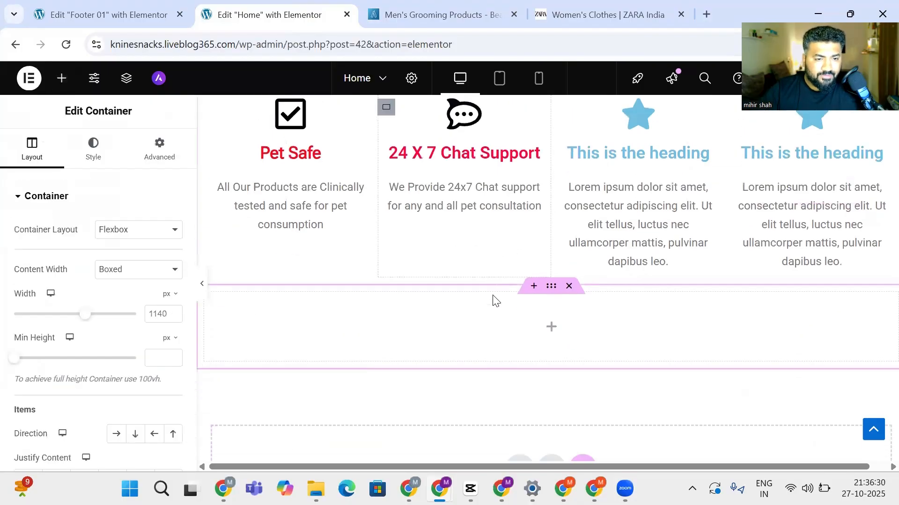
scroll(488, 312, "down", 4)
scroll(479, 301, "up", 2)
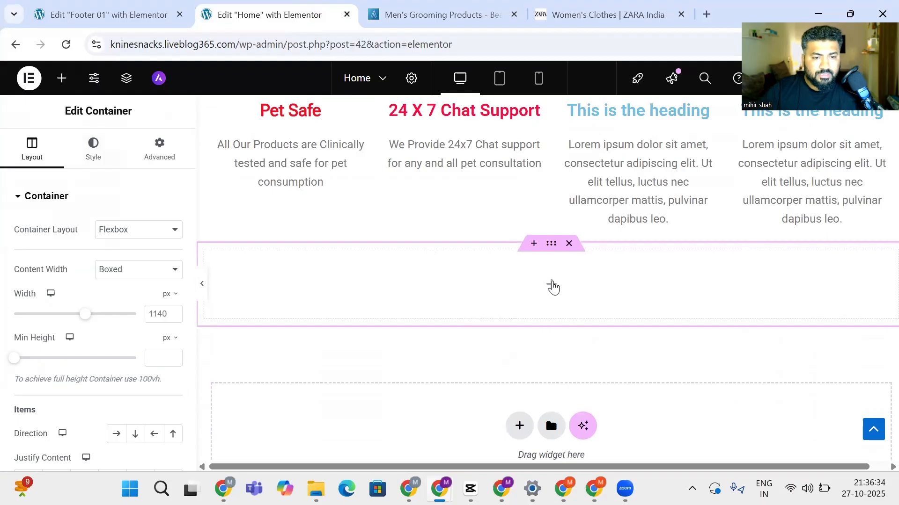
left_click(553, 287)
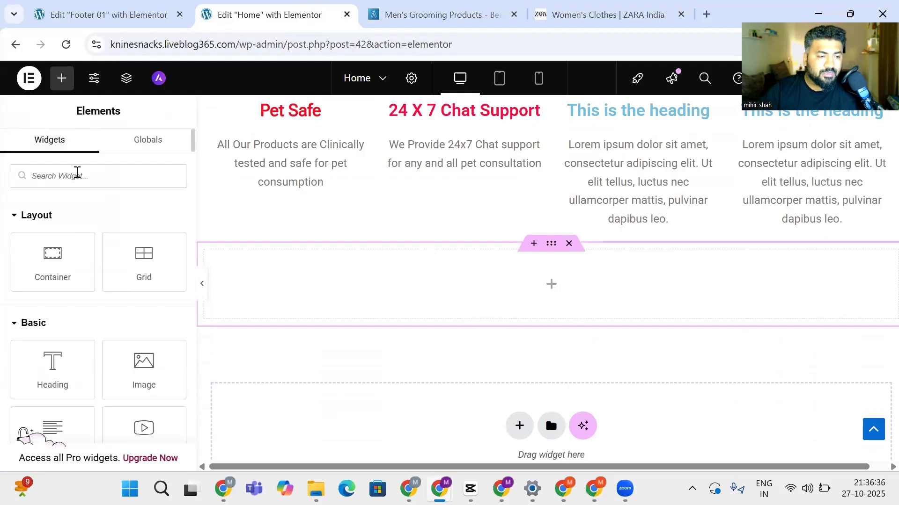
left_click(78, 176)
type("logo")
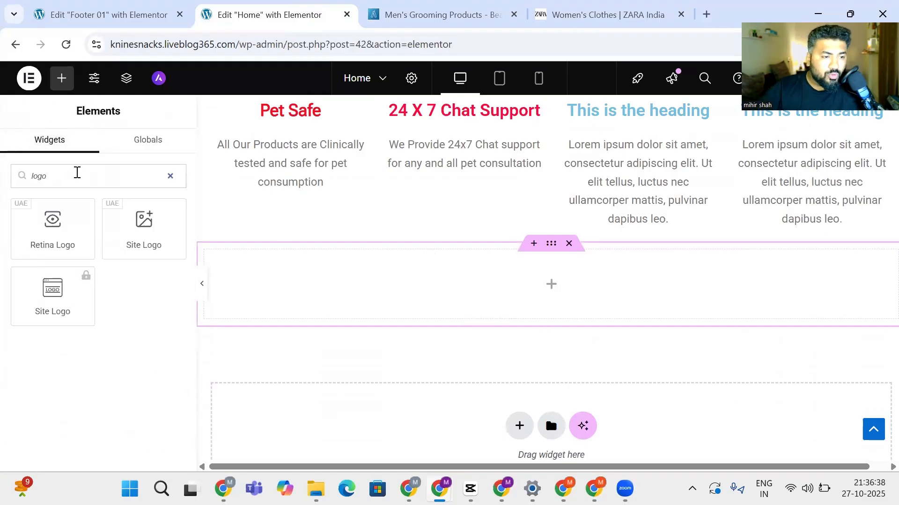
left_click_drag(146, 236, 398, 281)
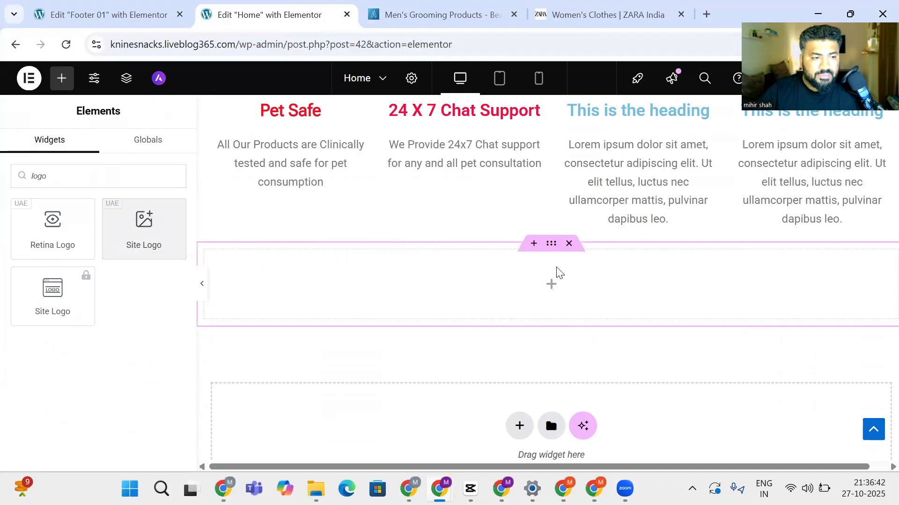
left_click(125, 139)
left_click(62, 78)
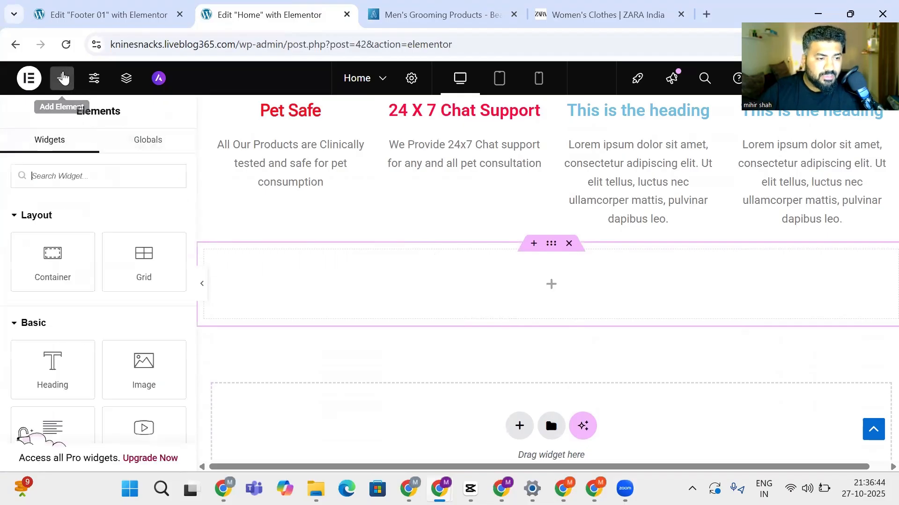
Insert a Grid into the empty container and set it to 2 columns and 1 row
left_click_drag(144, 262, 412, 272)
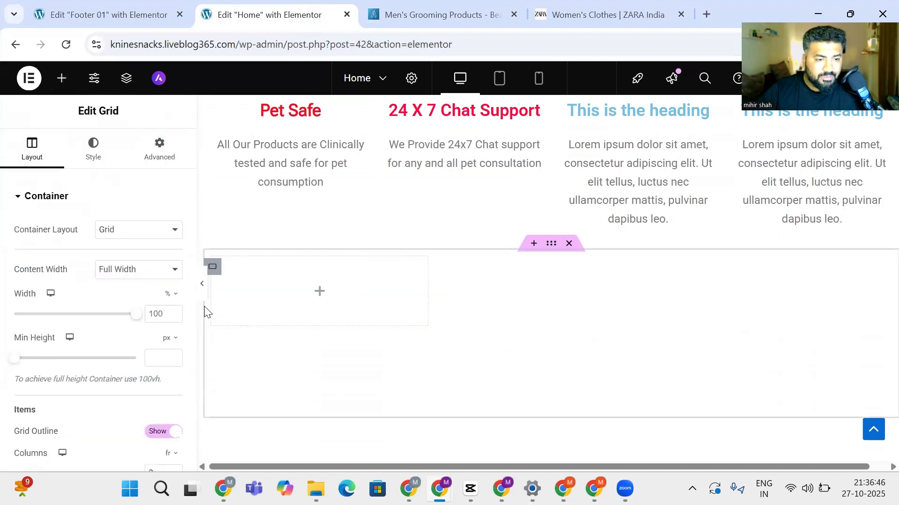
scroll(31, 368, "down", 3)
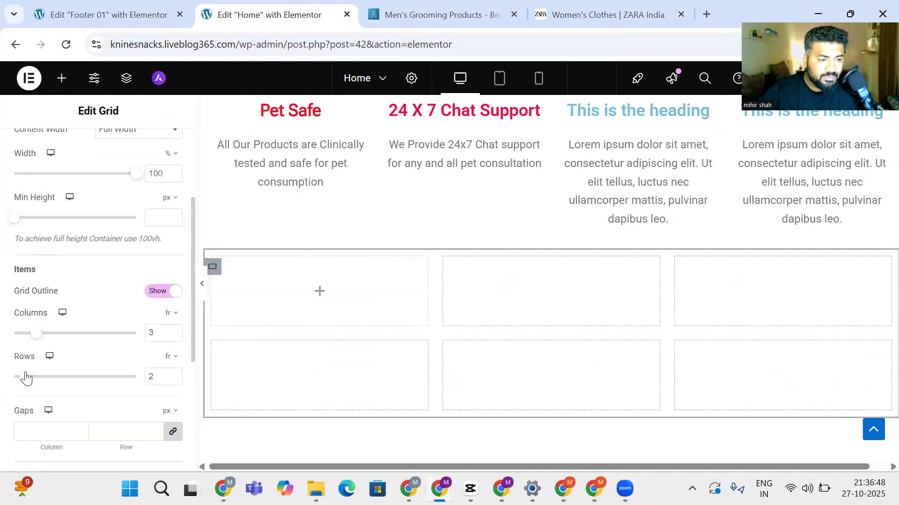
left_click_drag(37, 340, 6, 339)
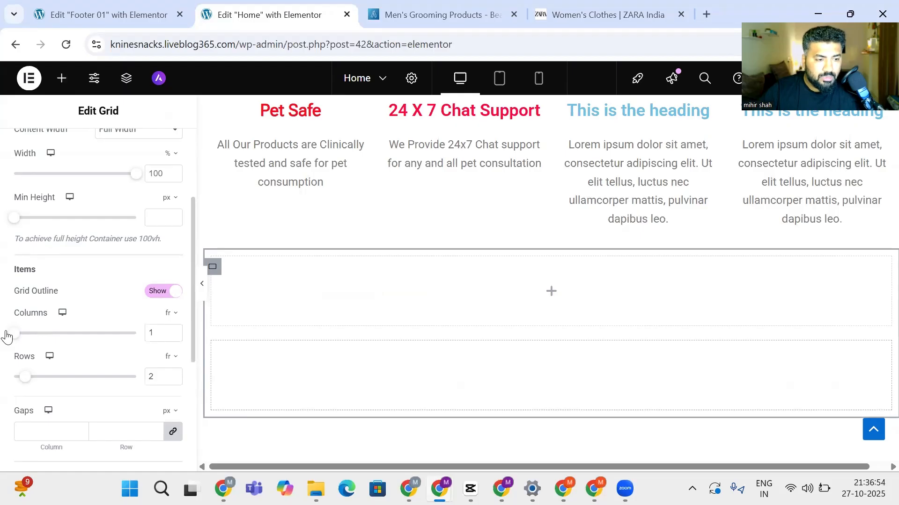
left_click_drag(7, 337, 27, 336)
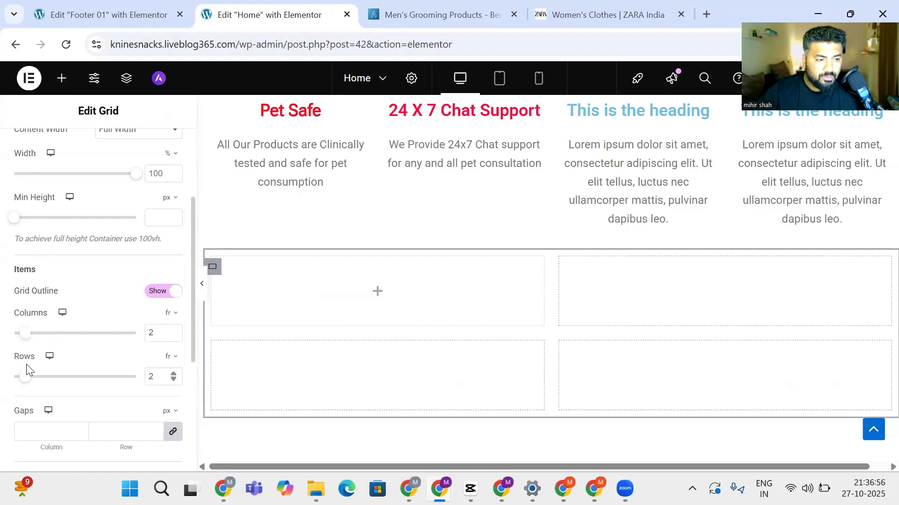
left_click_drag(23, 379, 5, 377)
scroll(481, 417, "up", 3)
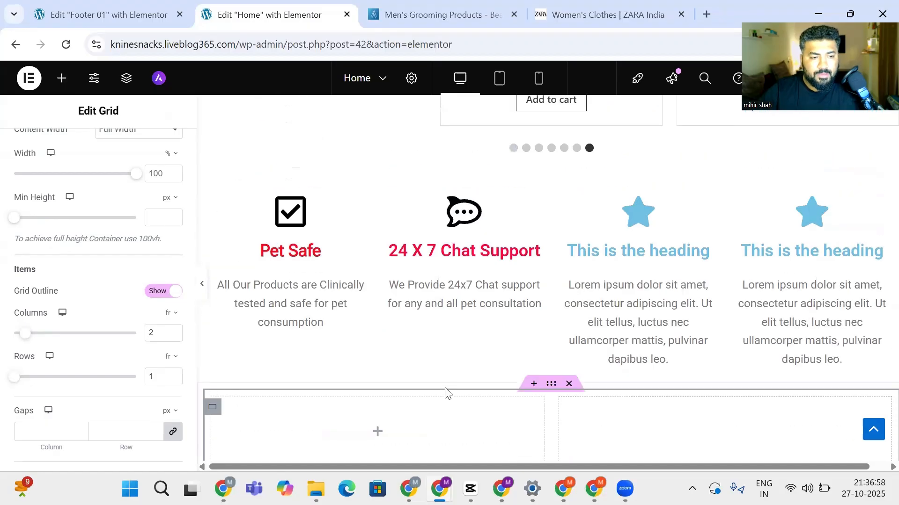
scroll(444, 393, "down", 3)
Search 'logo' and drop a Site Logo widget into the grid's left cell
left_click(374, 297)
scroll(281, 271, "up", 3)
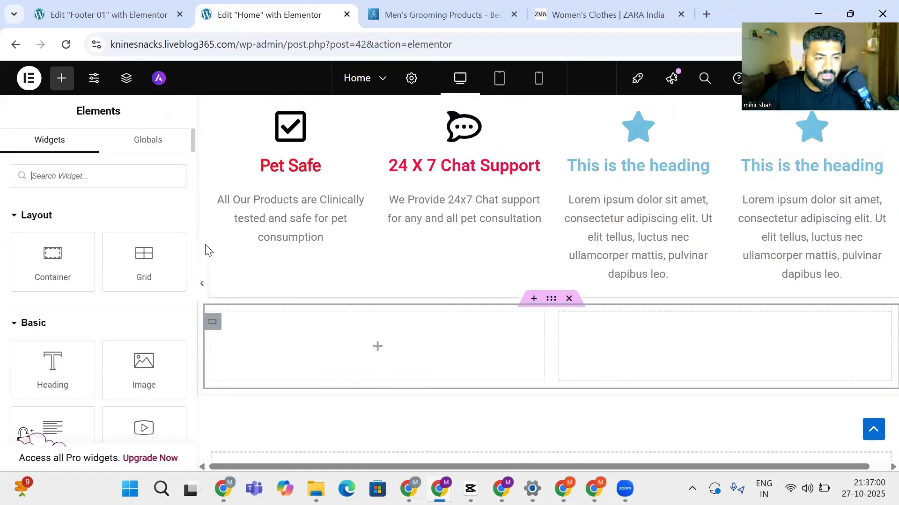
left_click(92, 176)
type("i")
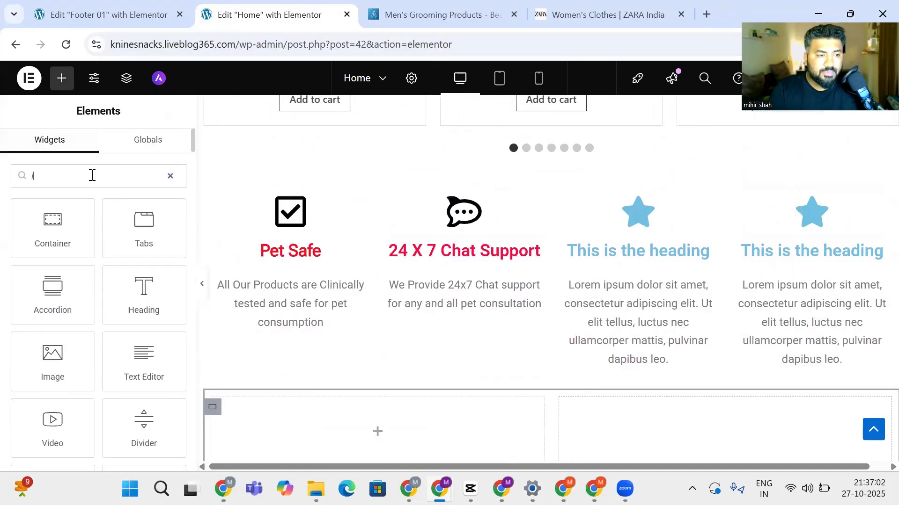
key("BackSpace")
type("logo")
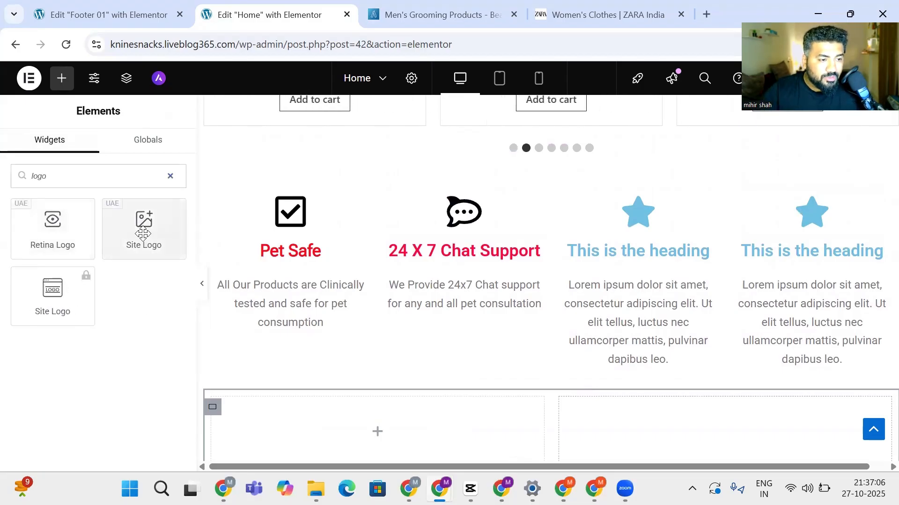
left_click_drag(142, 222, 321, 424)
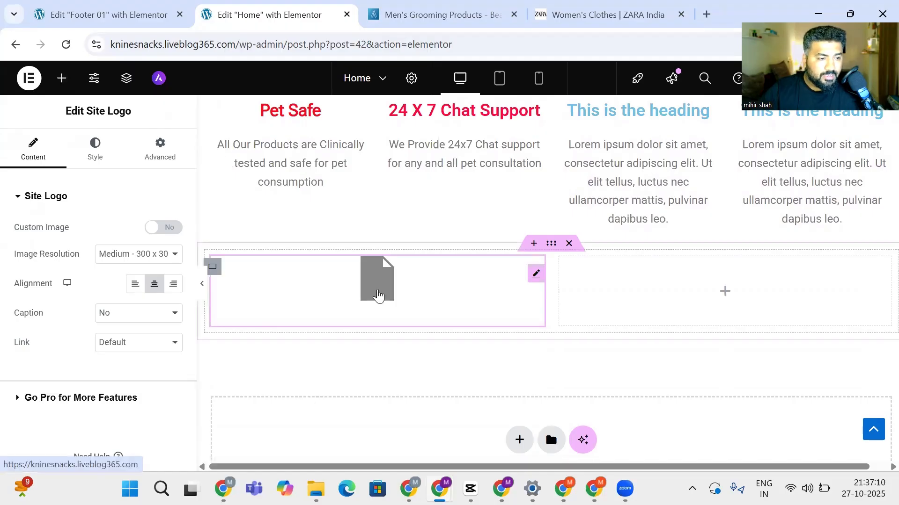
scroll(22, 324, "down", 1)
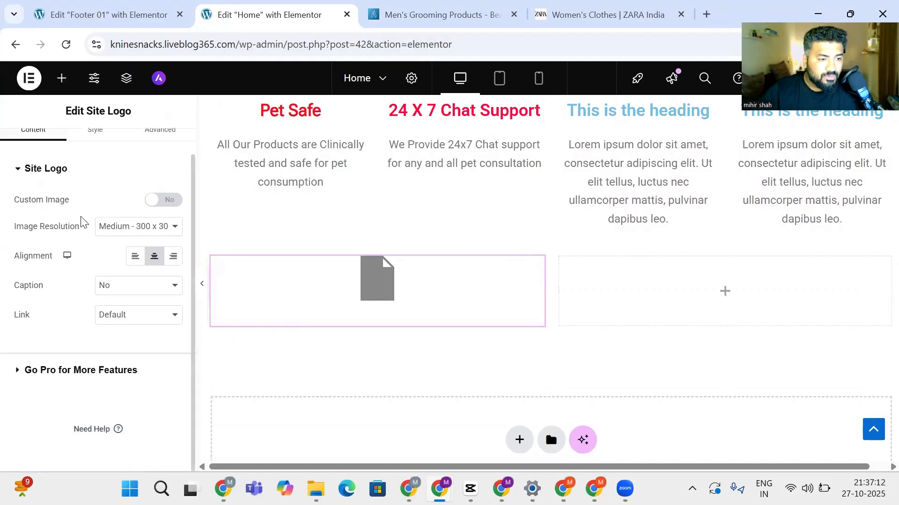
left_click(19, 367)
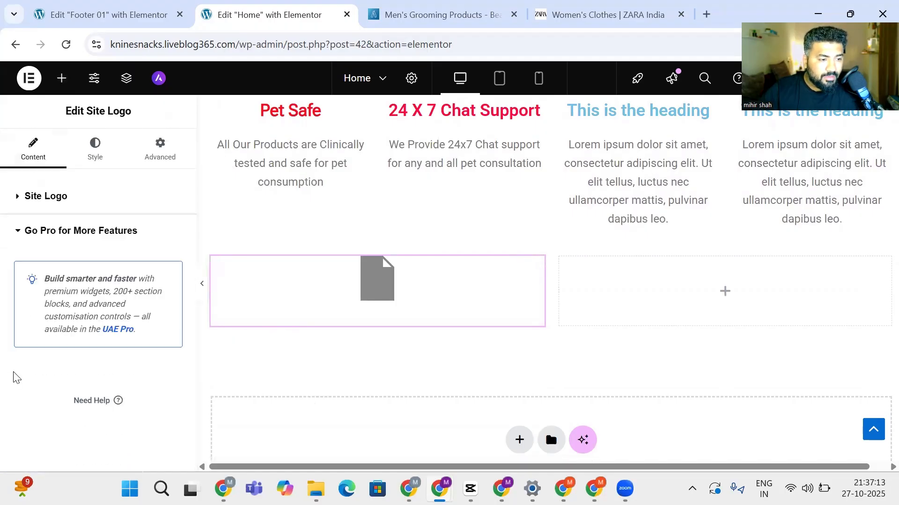
left_click(16, 233)
left_click(13, 198)
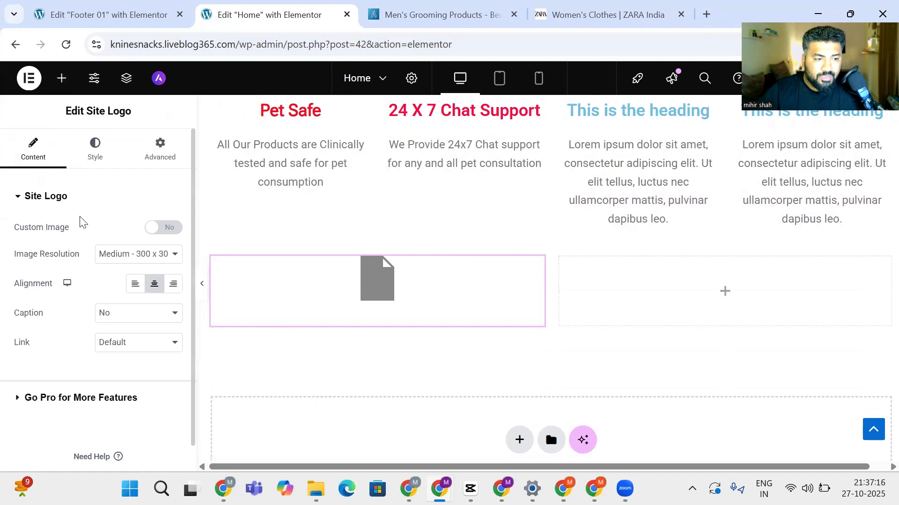
Use the red bone image from the Media Library as the custom logo at Medium resolution
left_click(170, 229)
left_click(77, 283)
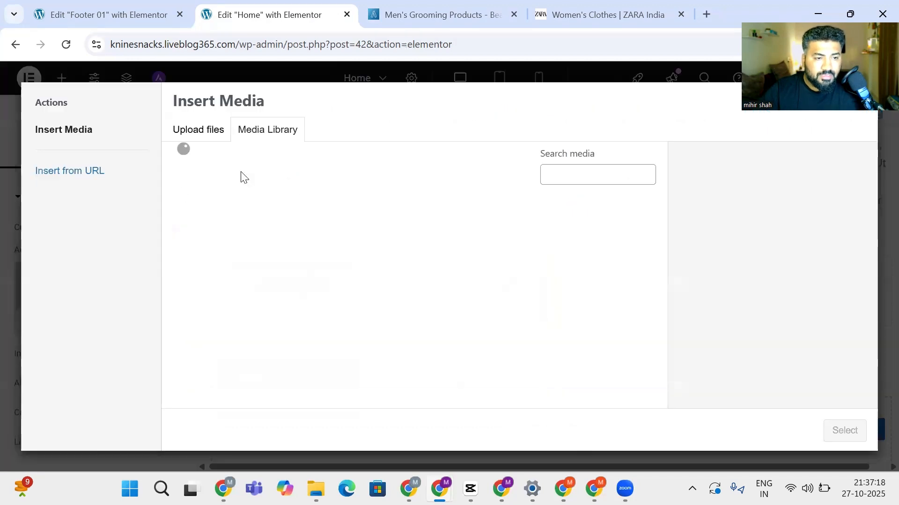
left_click(213, 232)
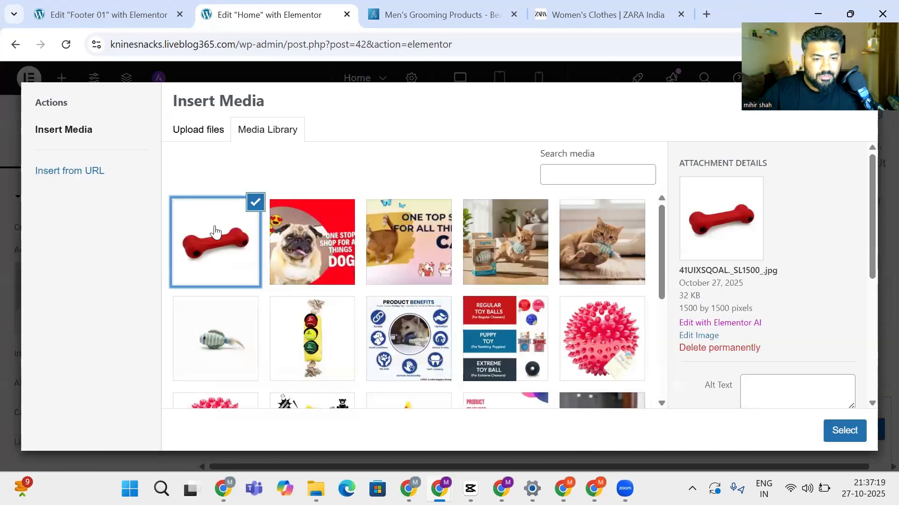
left_click(844, 430)
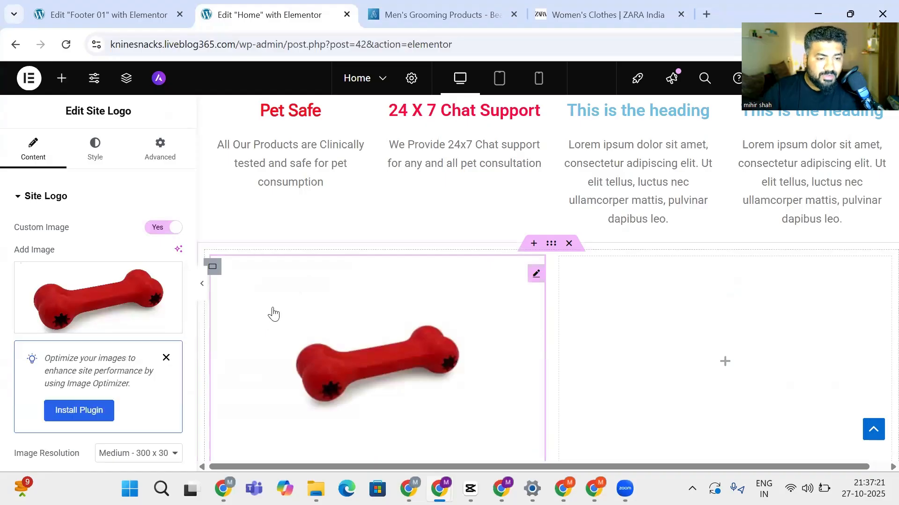
scroll(252, 318, "down", 2)
scroll(246, 320, "up", 2)
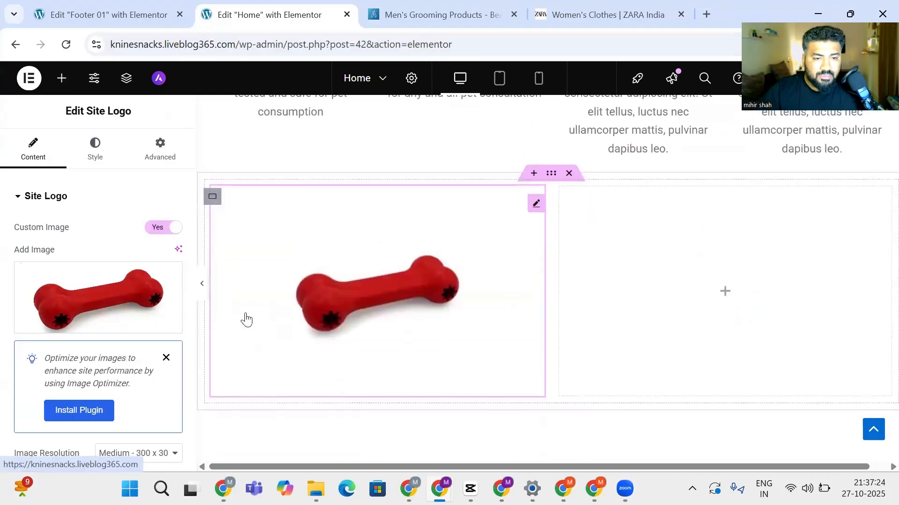
left_click(166, 357)
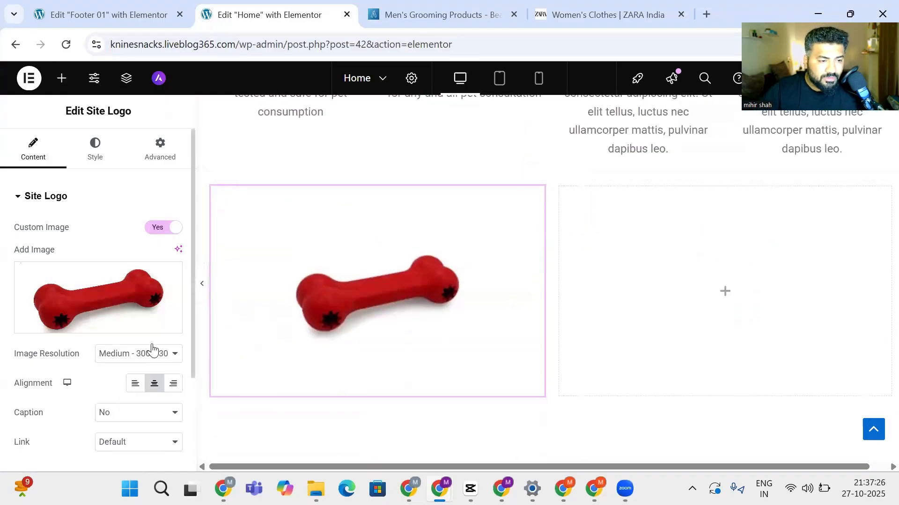
left_click(136, 357)
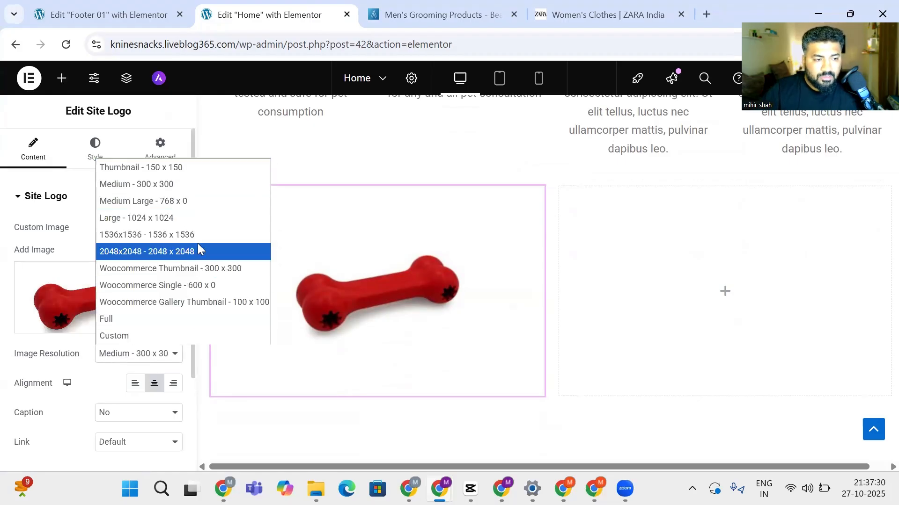
left_click(508, 426)
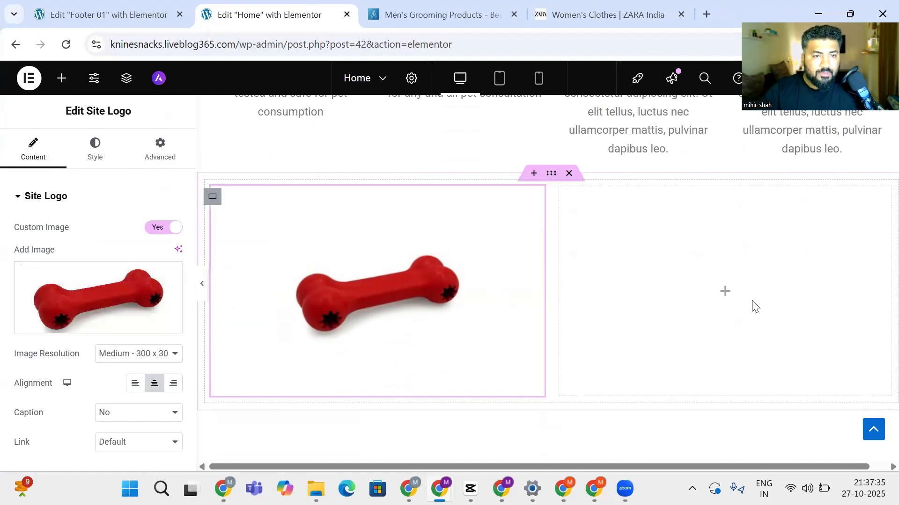
key("ctrl+Tab")
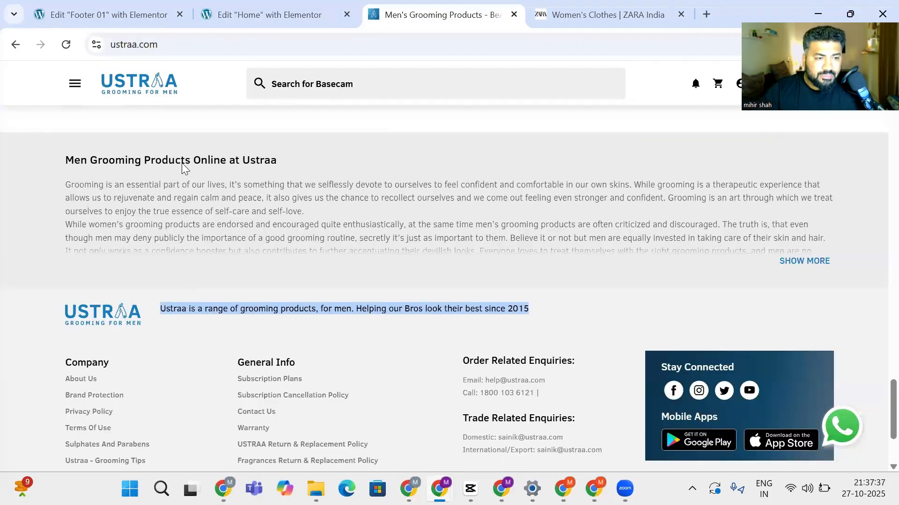
Select and copy the Ustraa footer tagline, then go back to the Home page editor
scroll(231, 174, "down", 3)
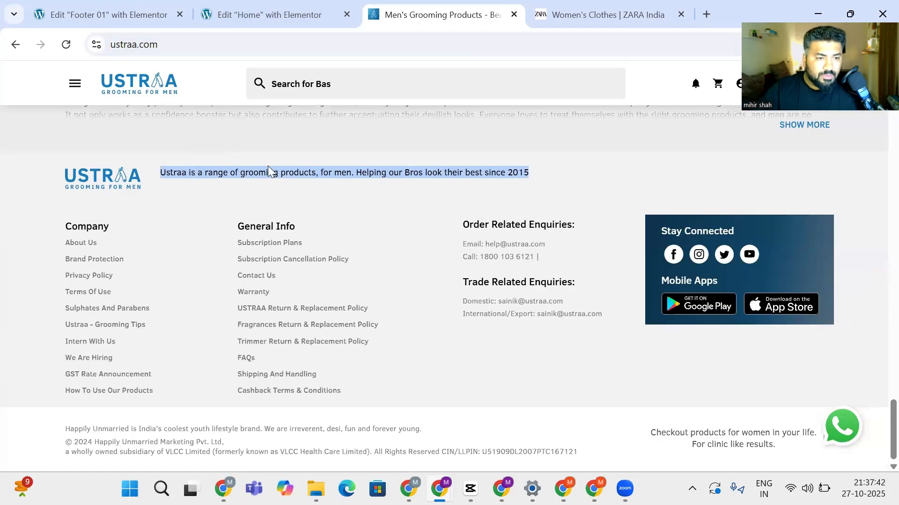
left_click(537, 171)
left_click_drag(536, 170, 154, 171)
key("ctrl+c")
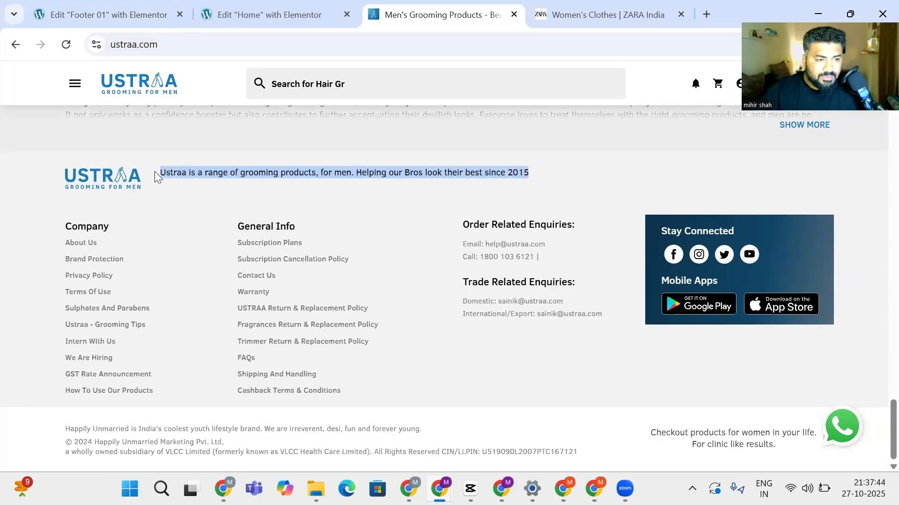
left_click(256, 13)
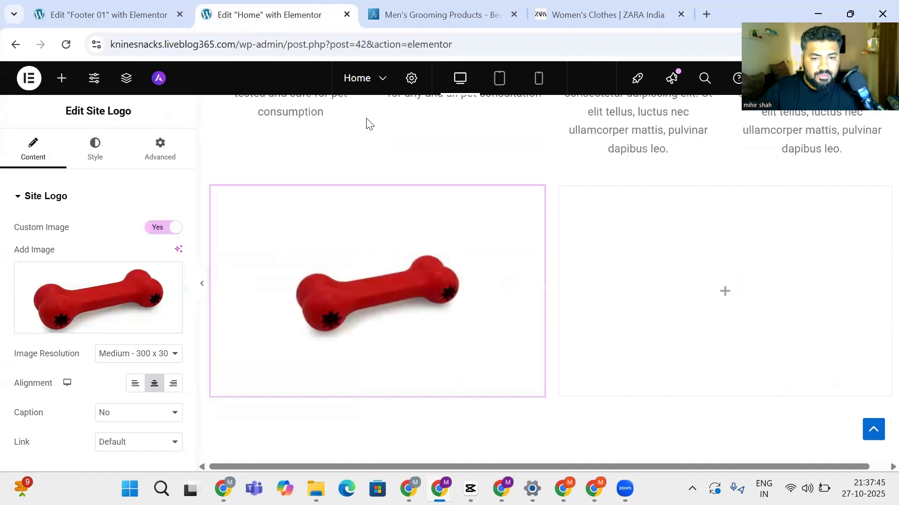
Add a Text Editor to the grid's right cell and paste the Ustraa tagline into it
left_click(92, 146)
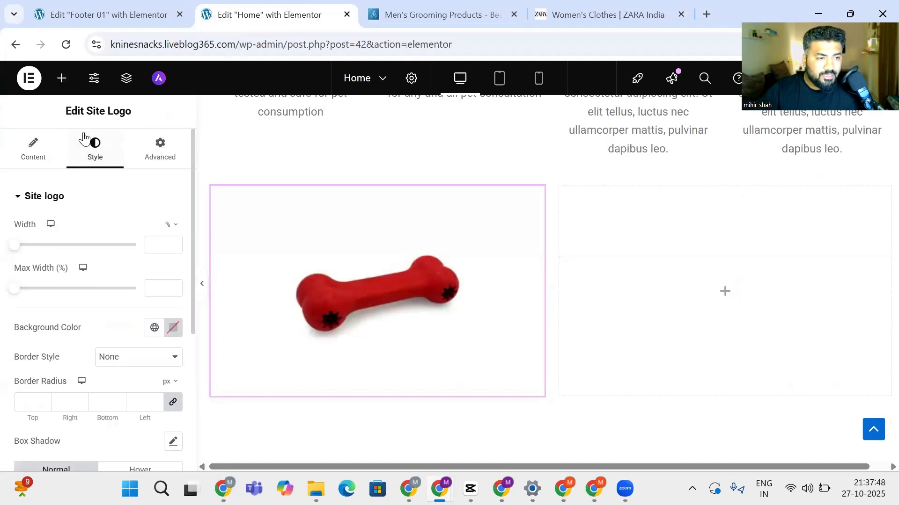
left_click(565, 326)
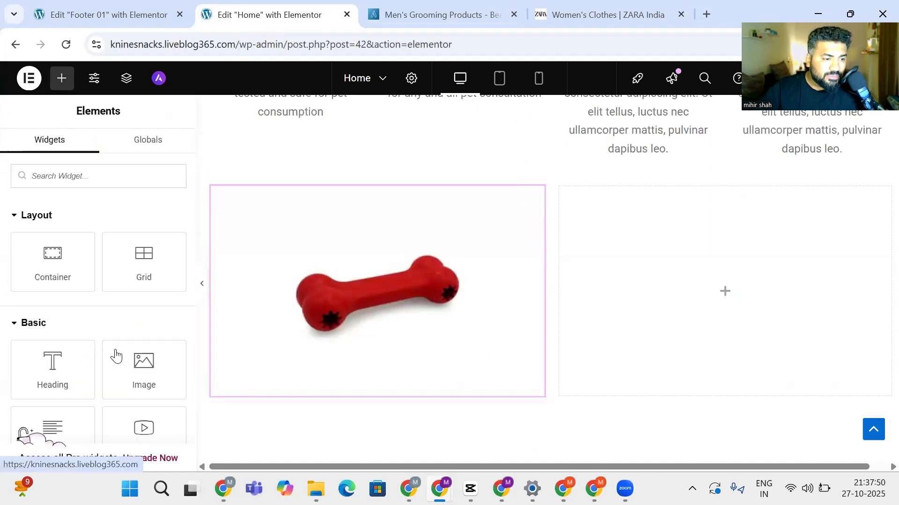
scroll(98, 355, "down", 3)
left_click_drag(52, 296, 754, 331)
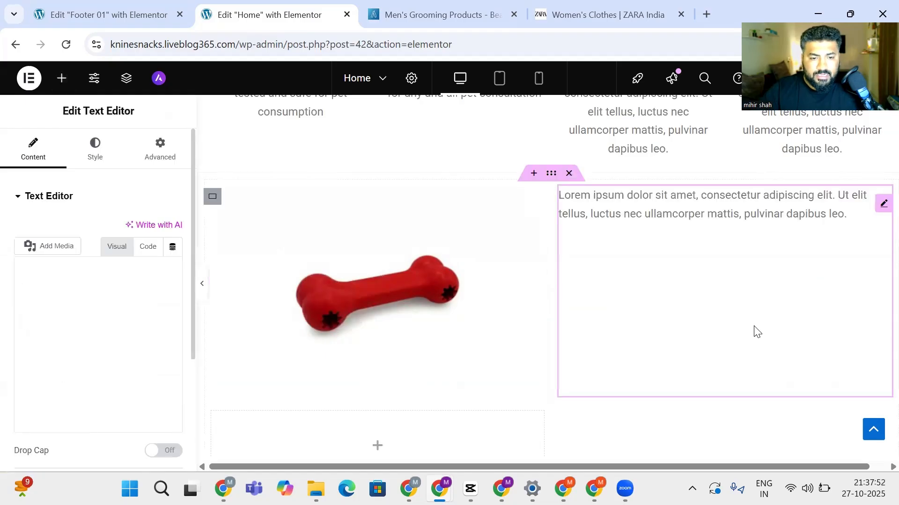
triple_click(726, 201)
key("ctrl+v")
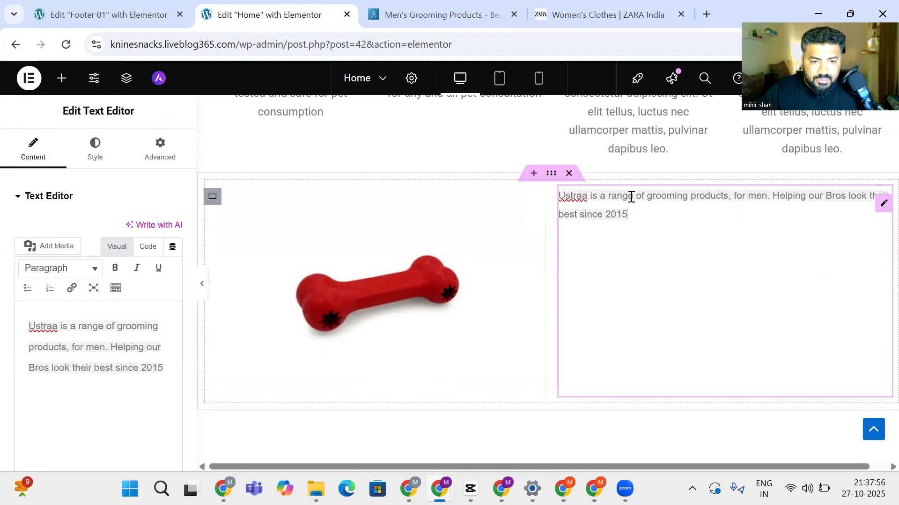
Reword the tagline with 'K9 Snacks', 'Pets', and 'Toys, Accessories, and food' replacing Ustraa, men/Bros, and grooming
left_click_drag(632, 196, 548, 202)
double_click(570, 196)
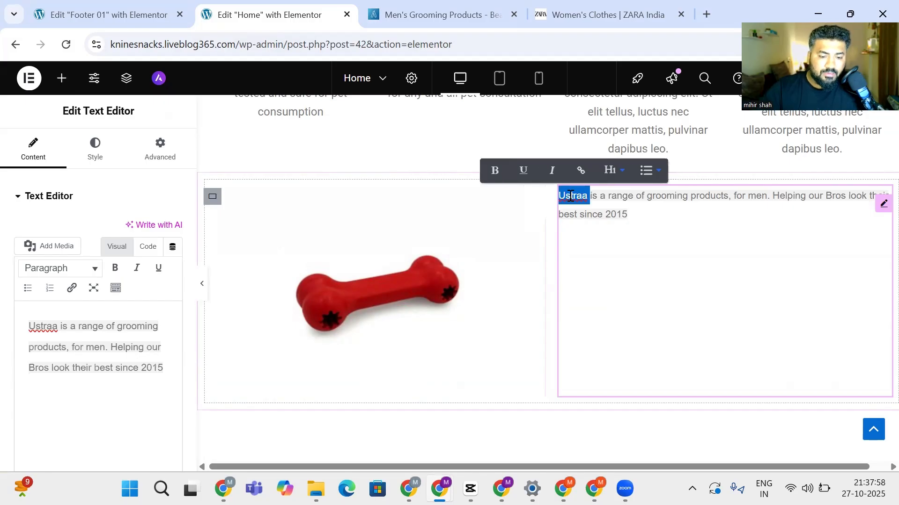
type("K9 Snacks")
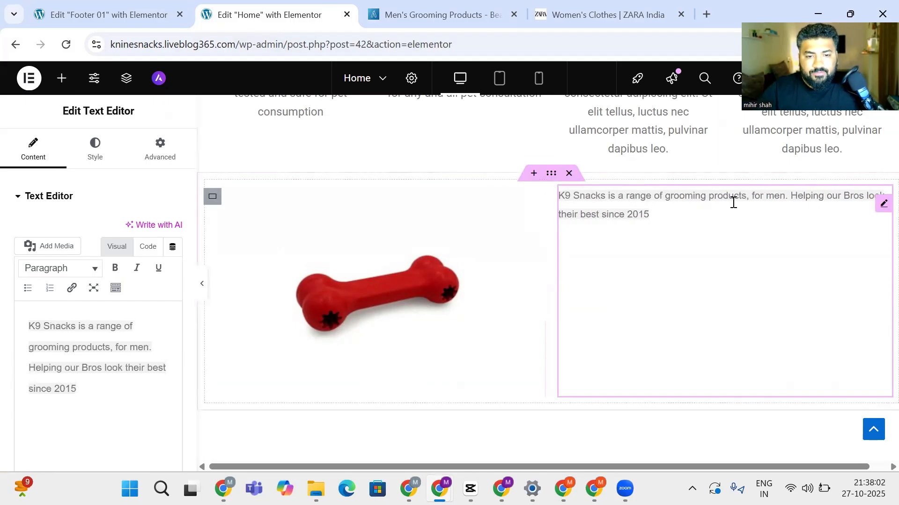
double_click(776, 196)
type("Pet")
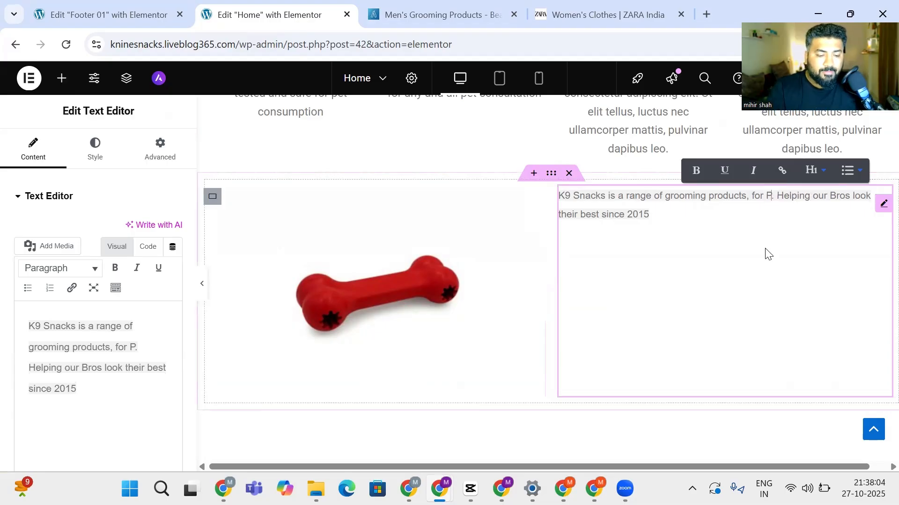
type("s")
key("Left")
key("Left")
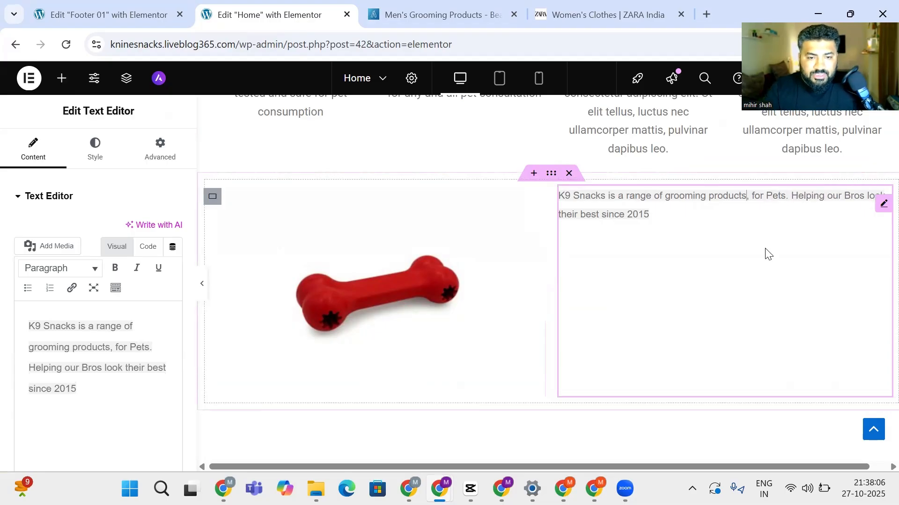
key("BackSpace")
key("BackSpace")
key("BackSpace")
key("BackSpace")
key("BackSpace")
key("BackSpace")
key("BackSpace")
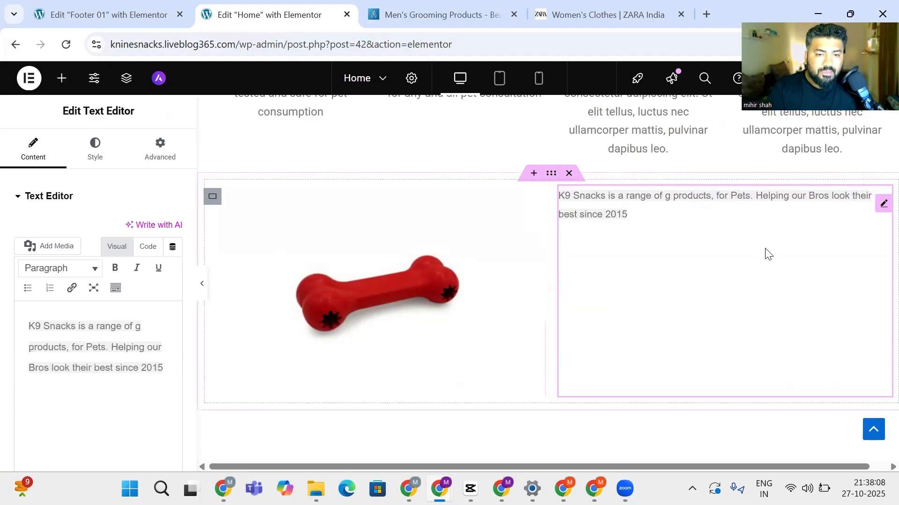
key("BackSpace")
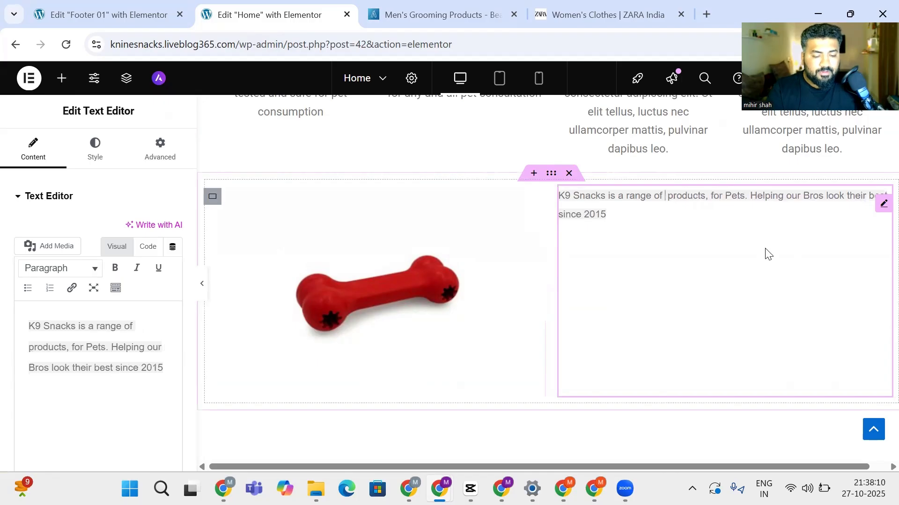
type("Toys, Acce")
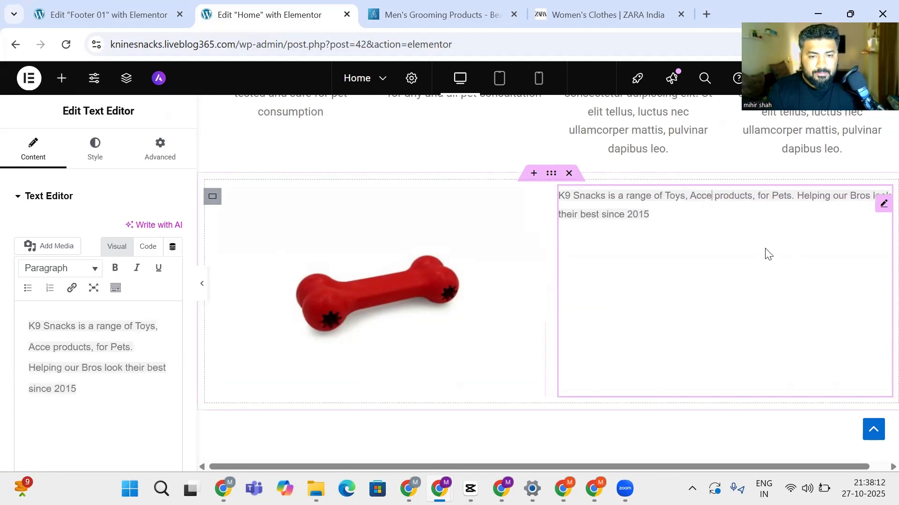
type("ssories, ")
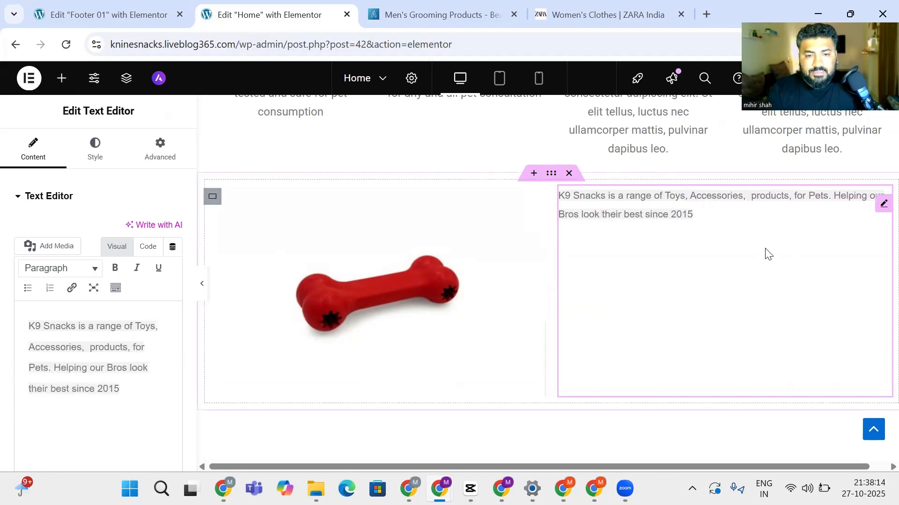
type("an")
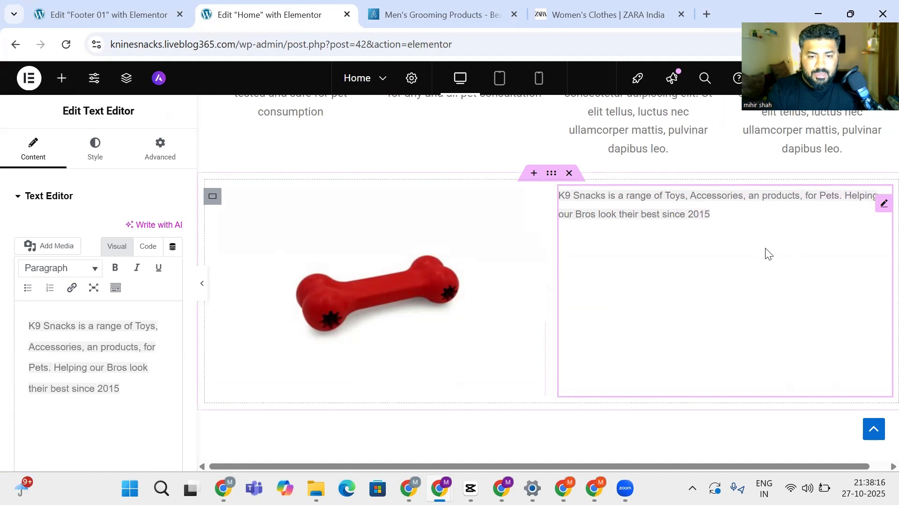
type("d food")
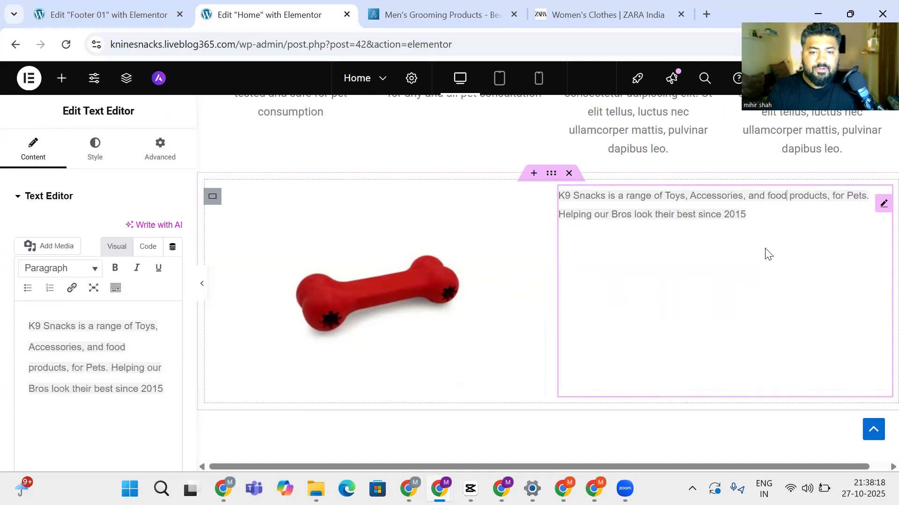
key("BackSpace")
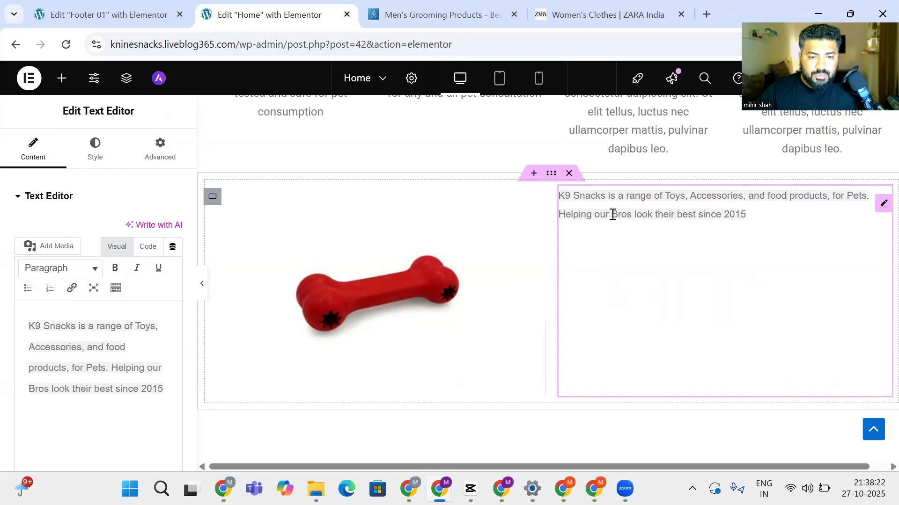
left_click_drag(612, 214, 632, 218)
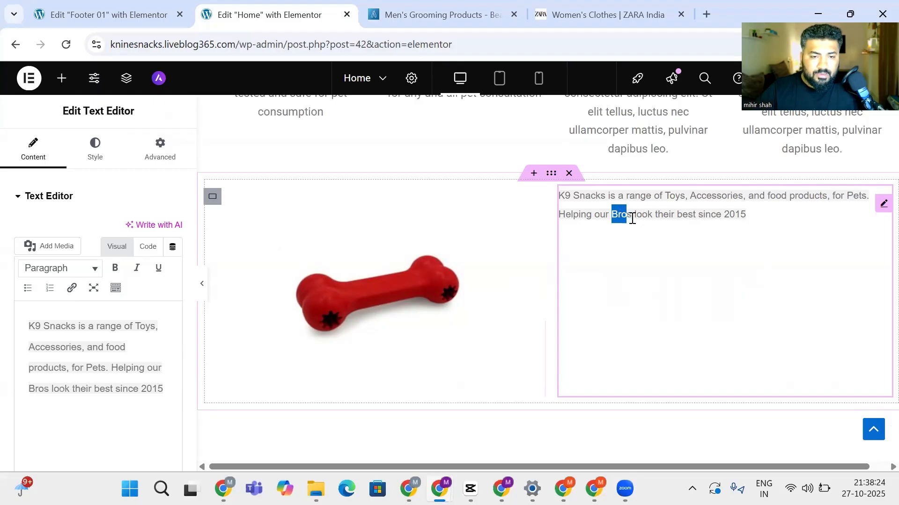
type("Pets")
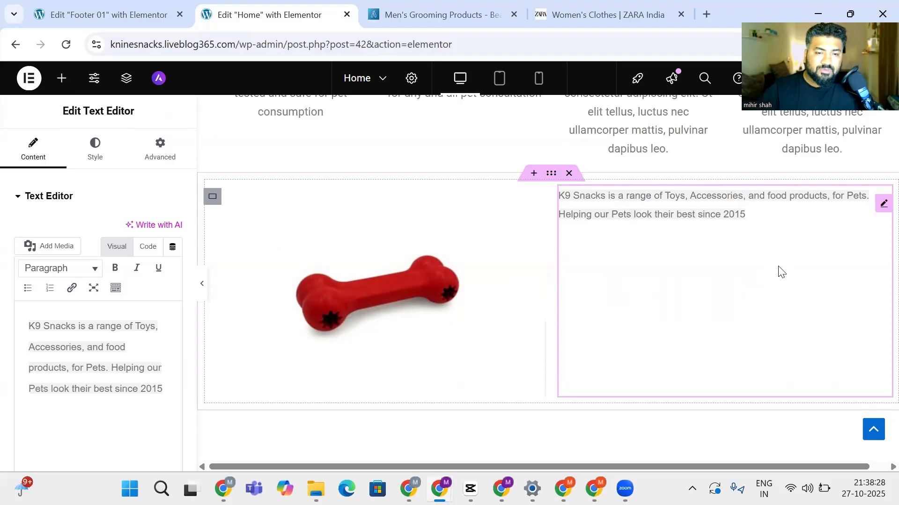
left_click(689, 210)
Select all the K9 Snacks tagline text in the side editor and apply Bold
triple_click(693, 209)
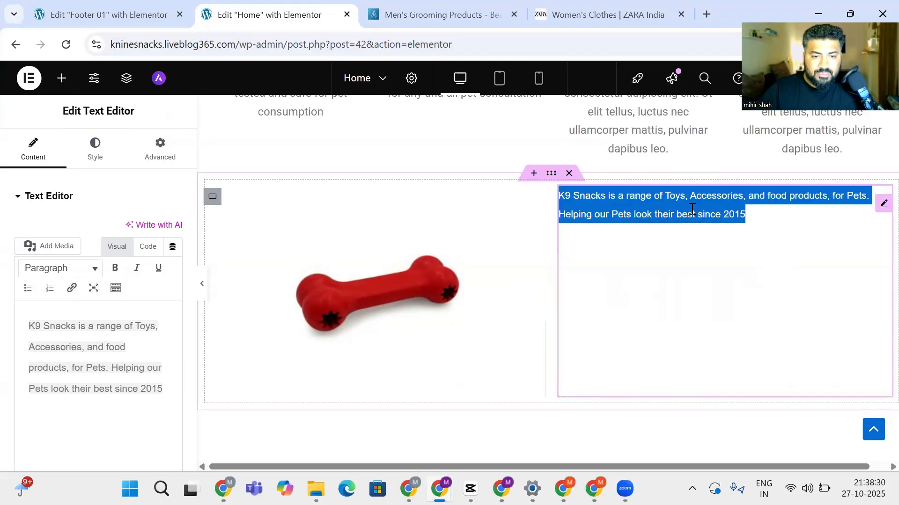
left_click(111, 391)
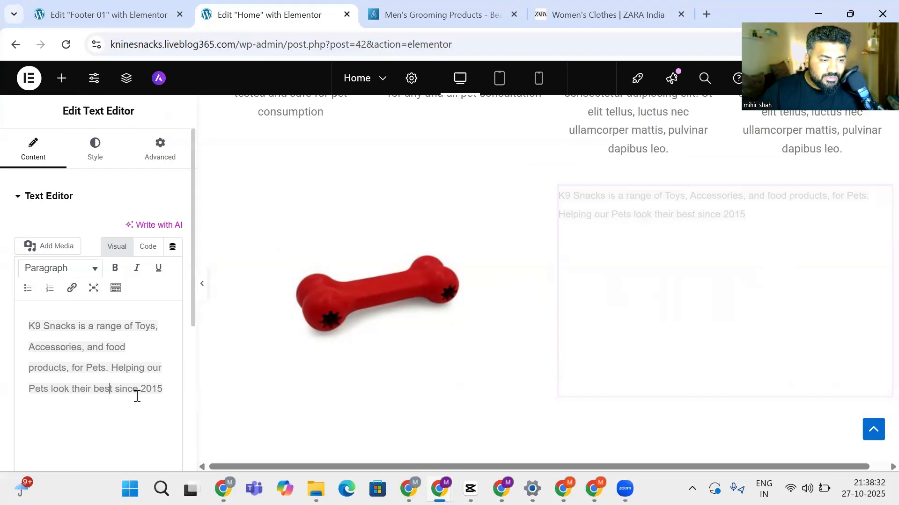
left_click_drag(164, 391, 8, 316)
left_click(115, 268)
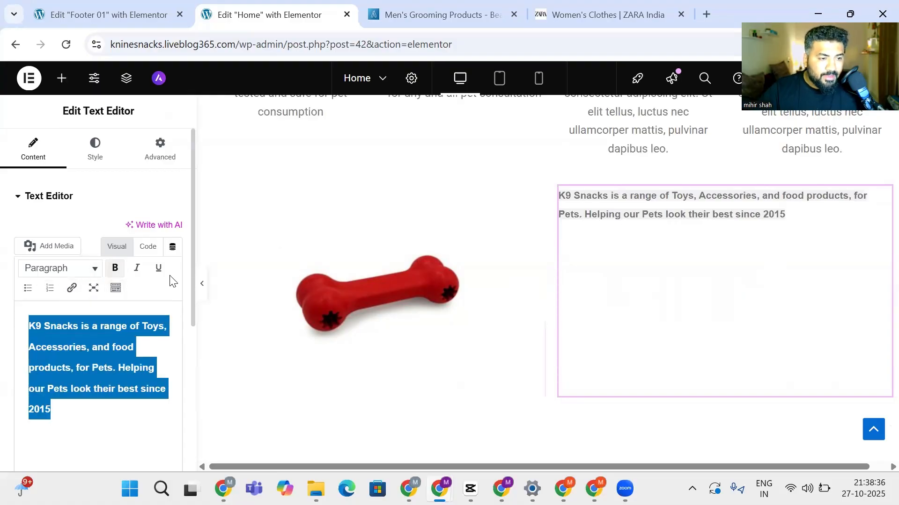
left_click(93, 268)
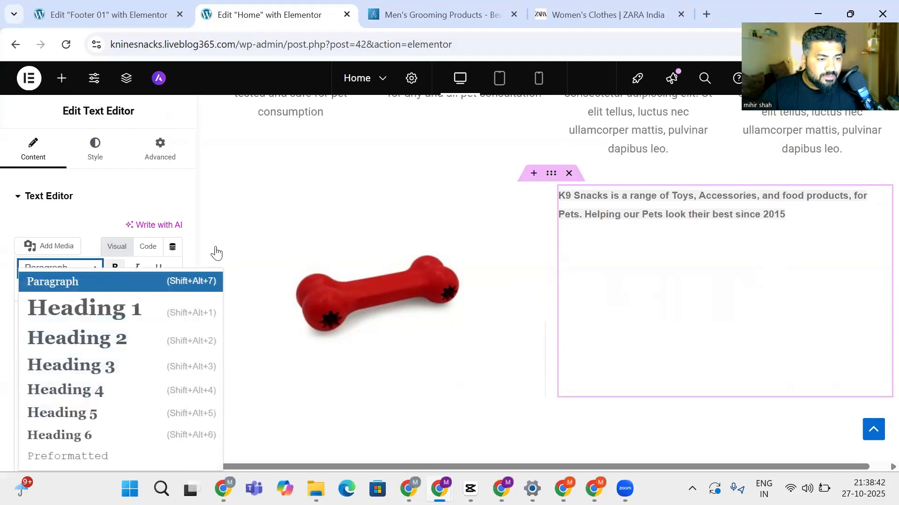
scroll(69, 373, "down", 4)
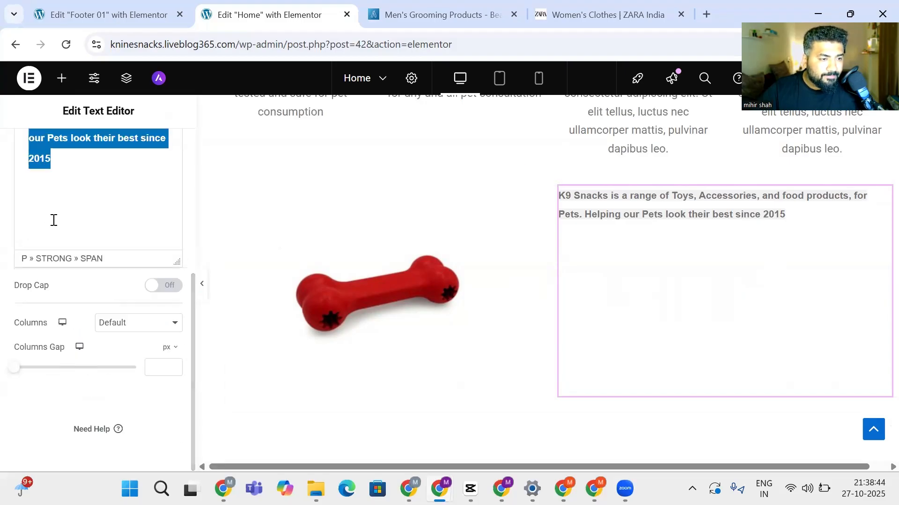
left_click(83, 226)
left_click_drag(69, 225, 19, 111)
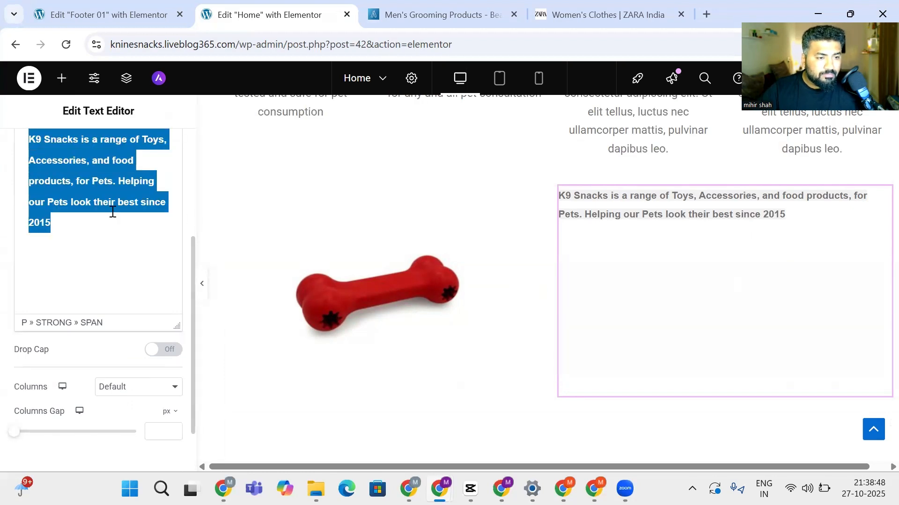
left_click_drag(192, 249, 191, 151)
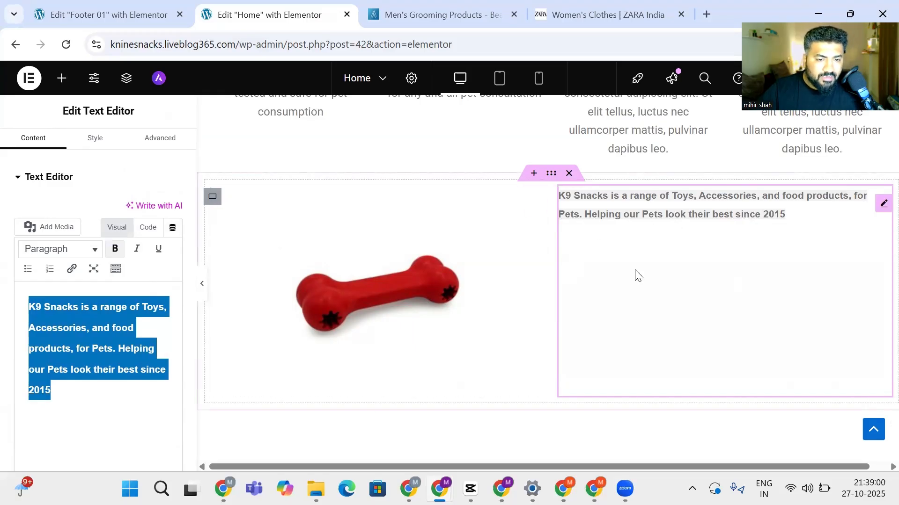
Set the tagline's Typography font size to 12 px
left_click(103, 144)
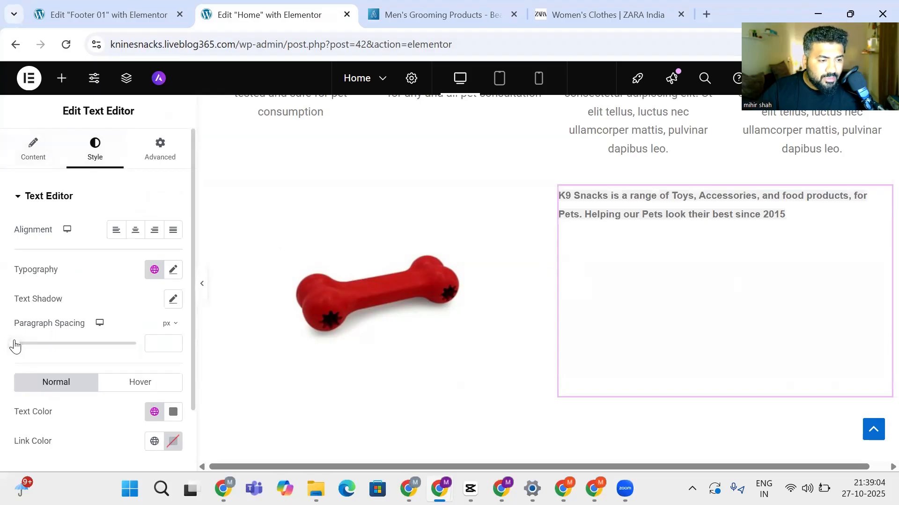
scroll(34, 346, "down", 2)
scroll(34, 346, "up", 2)
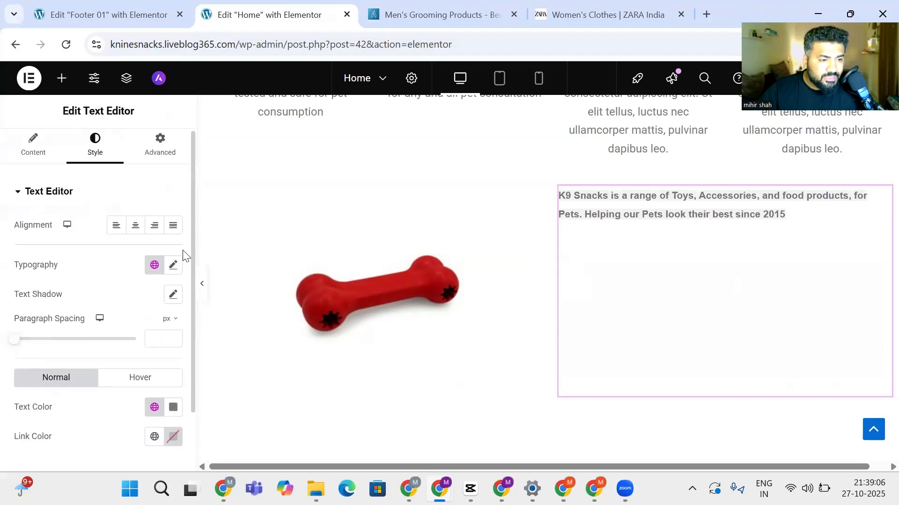
left_click(172, 265)
left_click_drag(27, 378, 33, 378)
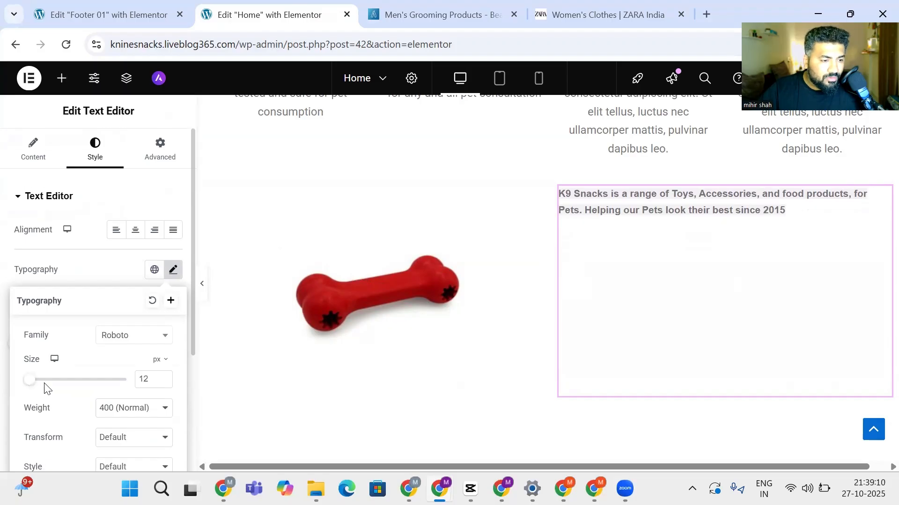
scroll(44, 387, "down", 2)
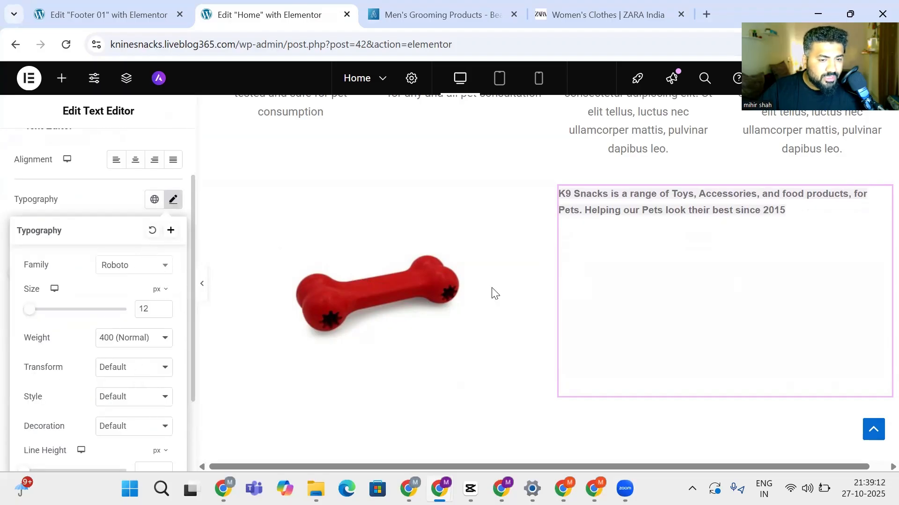
left_click(556, 309)
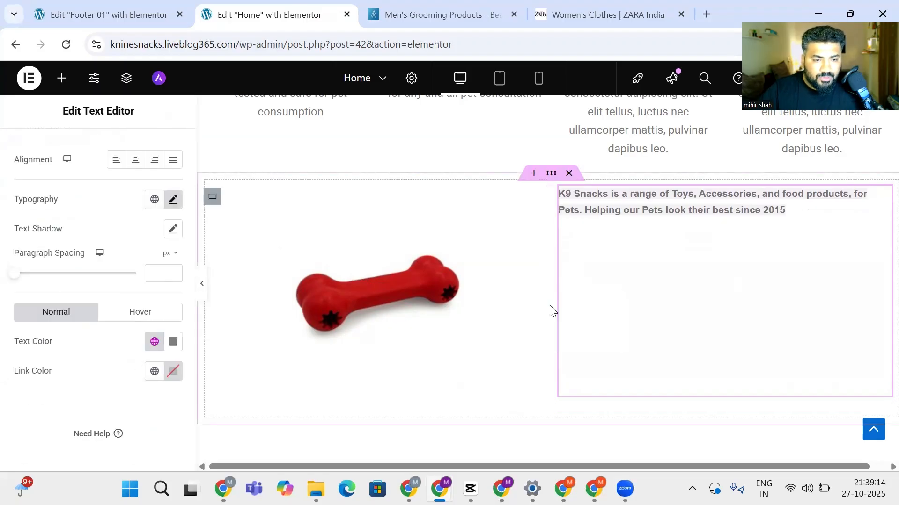
Restore the tagline to the right column, reselect it and show its Advanced settings
key("ctrl+z")
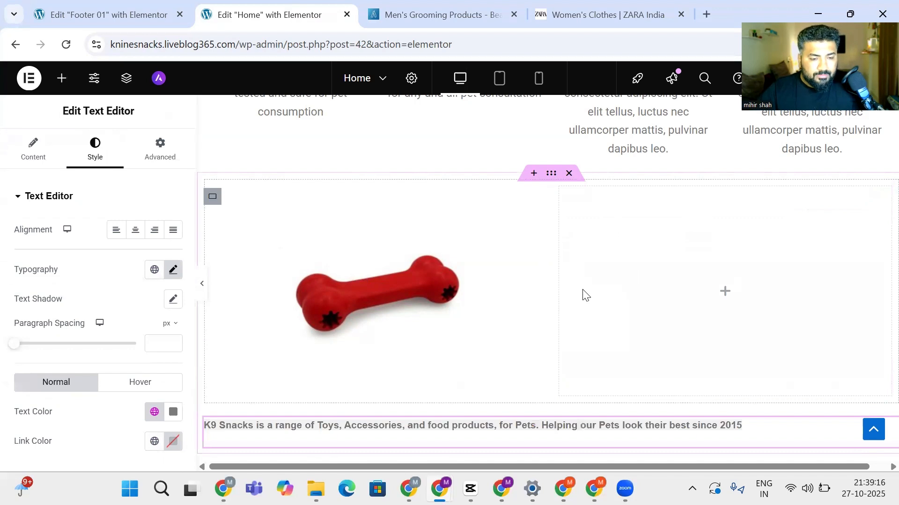
key("ctrl+shift+z")
left_click(559, 281)
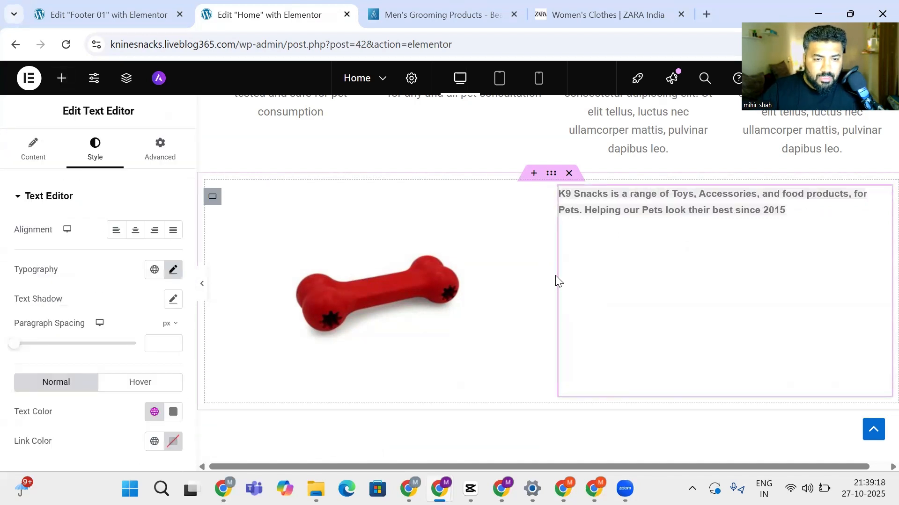
mouse_move(560, 281)
left_mouse_down()
mouse_move(505, 281)
mouse_move(621, 292)
left_mouse_up()
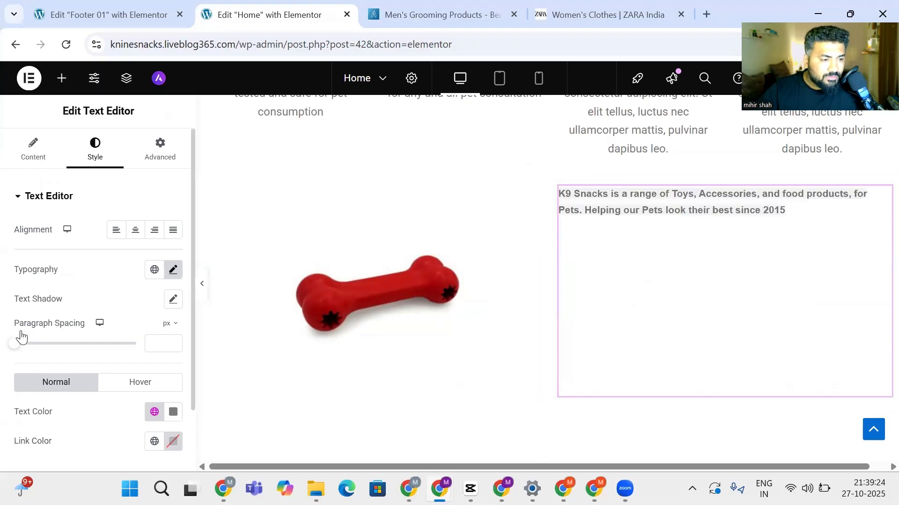
scroll(19, 349, "down", 2)
scroll(25, 347, "up", 2)
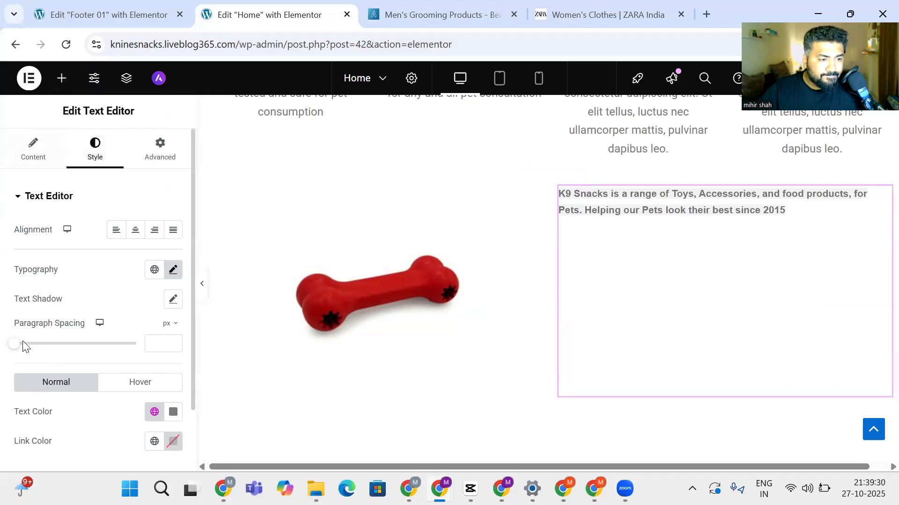
scroll(27, 348, "down", 2)
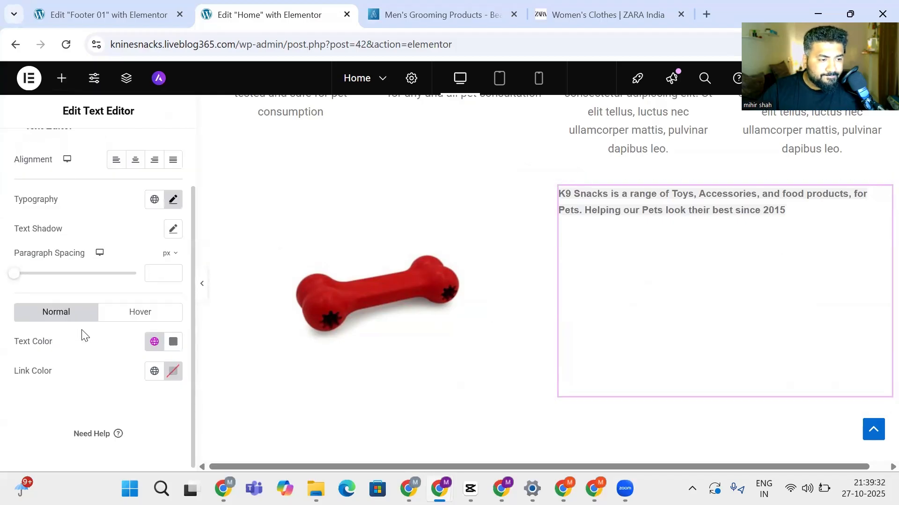
scroll(94, 342, "down", 1)
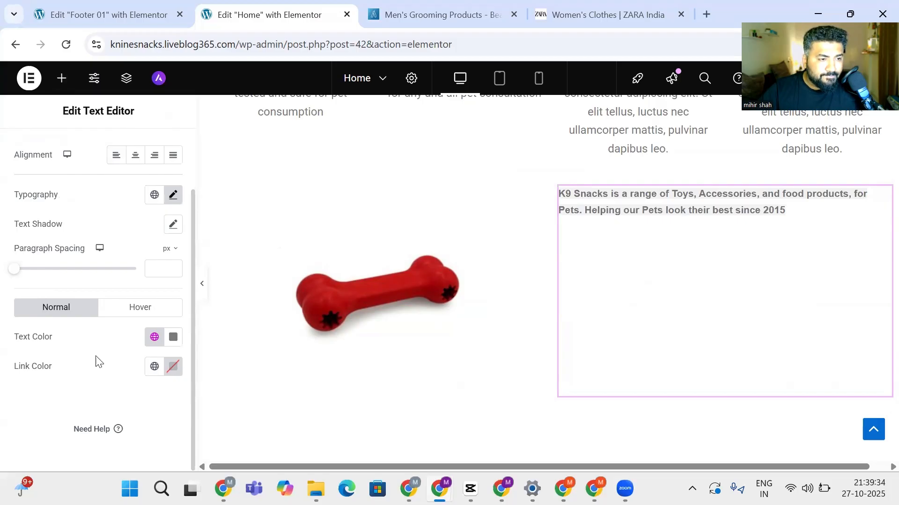
scroll(98, 360, "up", 3)
left_click(160, 147)
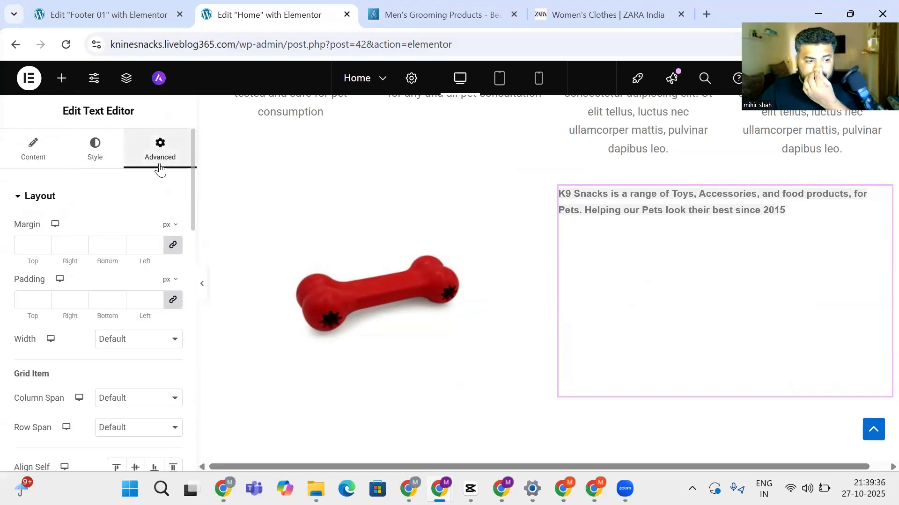
Look over the tagline's Advanced settings, then set its Content Columns Gap to 44
scroll(131, 263, "down", 3)
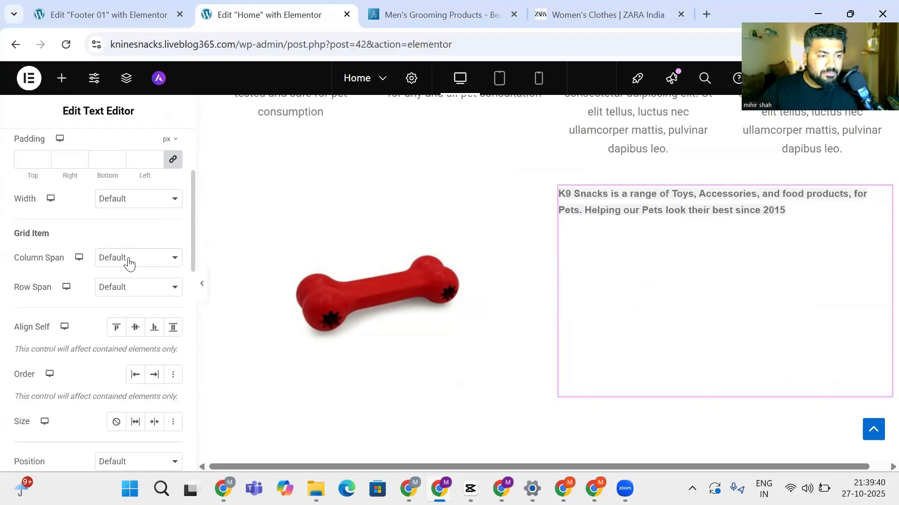
scroll(129, 262, "down", 6)
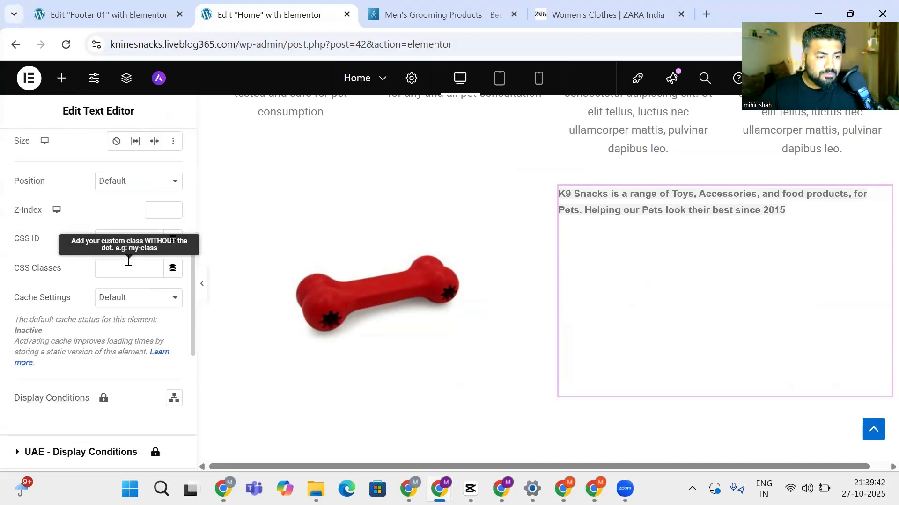
scroll(95, 289, "down", 3)
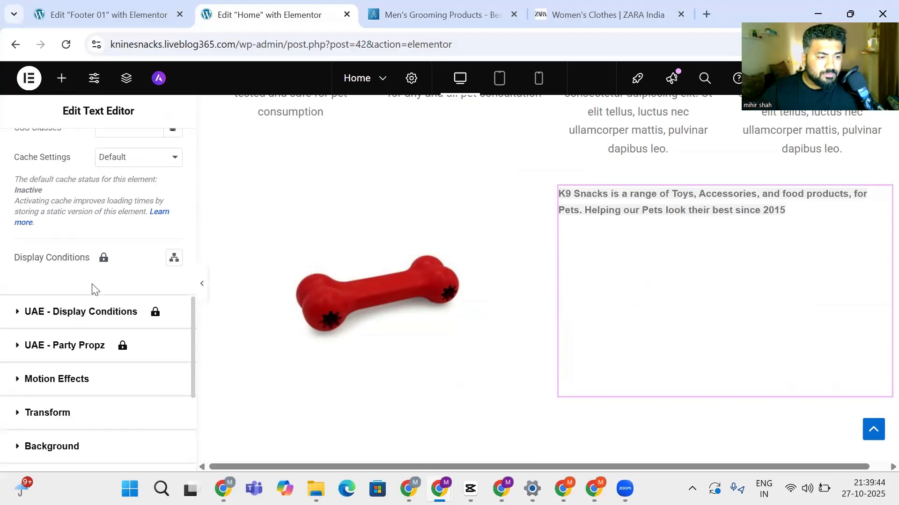
scroll(92, 288, "up", 12)
left_click(34, 155)
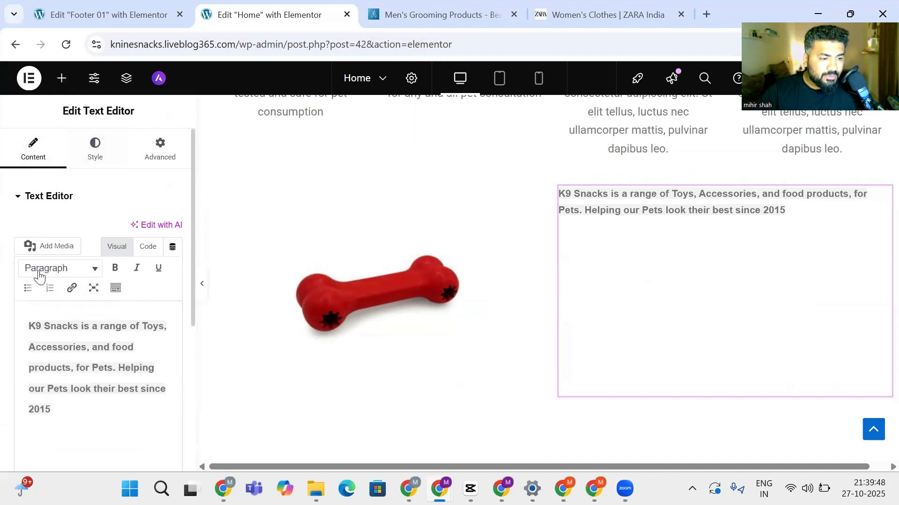
scroll(40, 276, "down", 2)
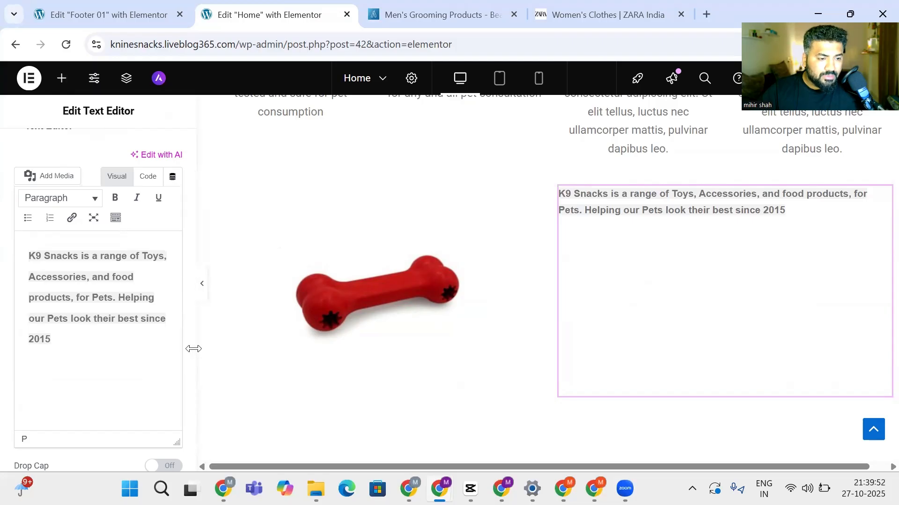
scroll(190, 351, "down", 4)
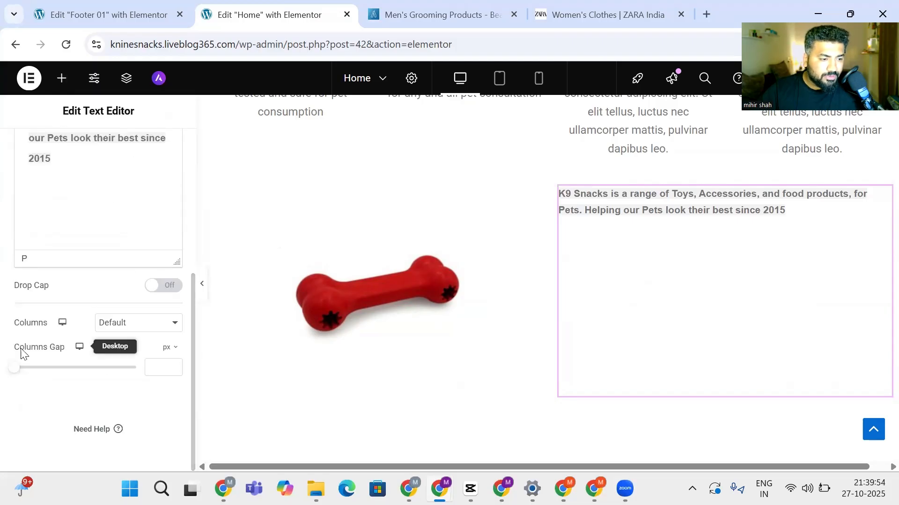
mouse_move(15, 368)
left_mouse_down()
mouse_move(109, 367)
mouse_move(4, 359)
left_mouse_up()
scroll(45, 363, "up", 3)
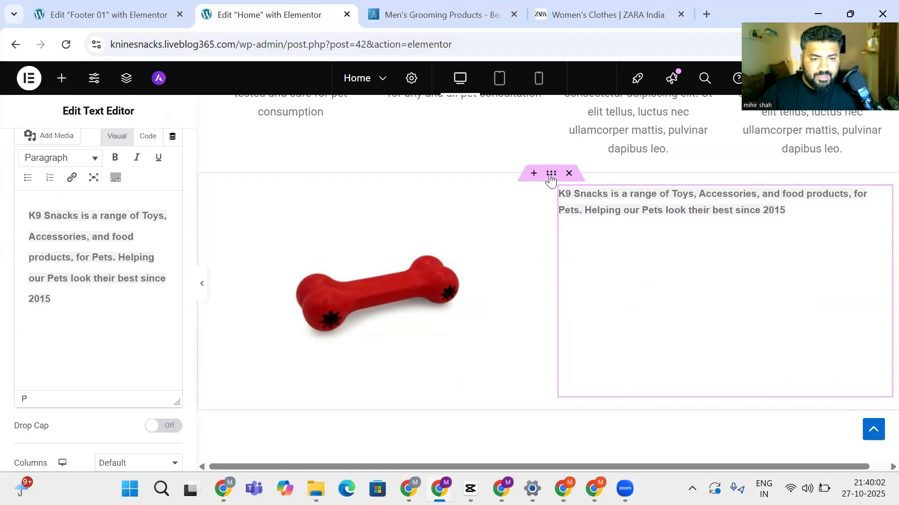
Try moving the tagline below the bone image, then delete the whole image-and-tagline section
left_click(557, 192)
left_click(624, 196)
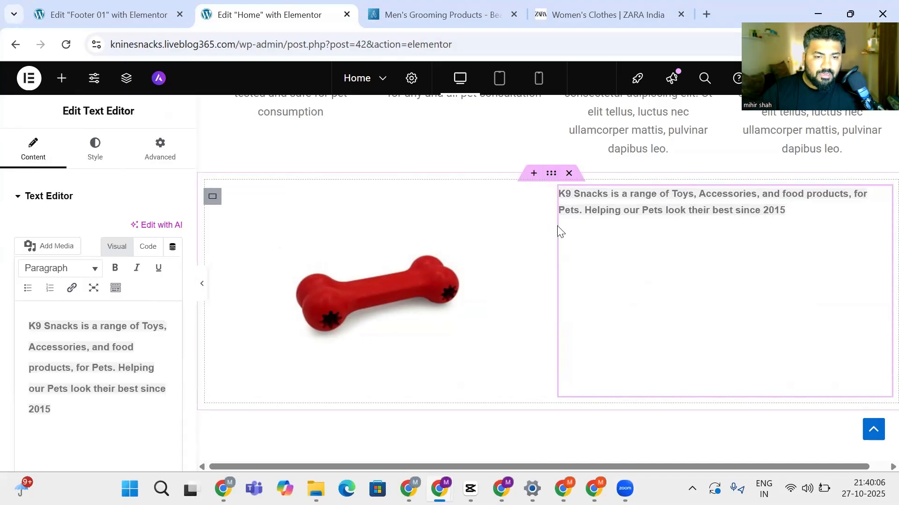
left_click_drag(560, 231, 383, 229)
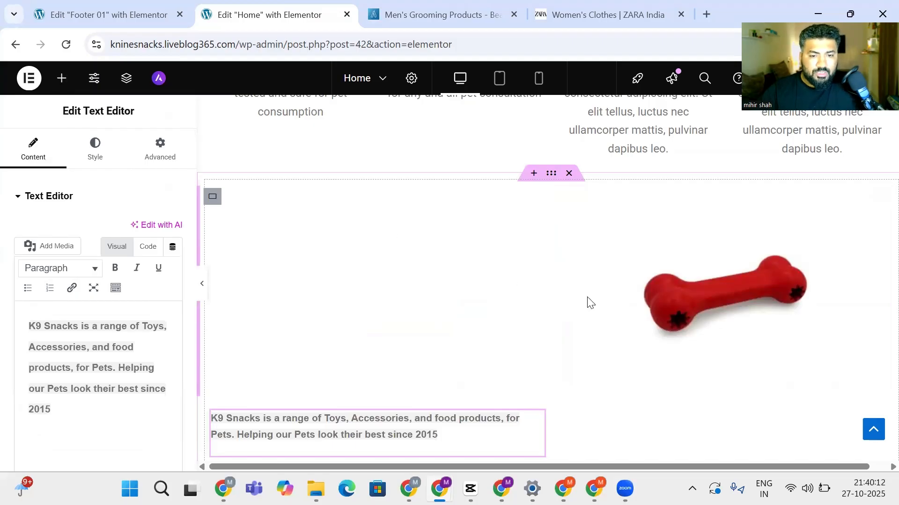
left_click(570, 174)
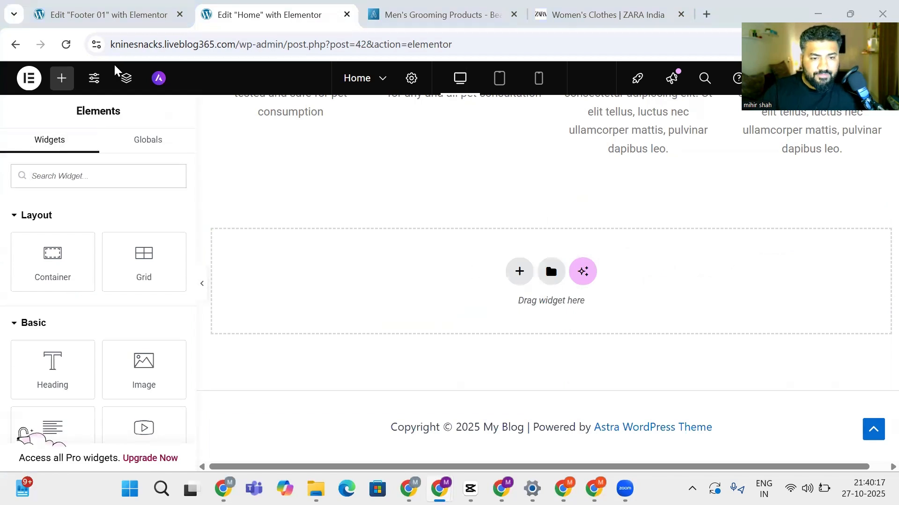
Add a Flexbox container with the 33/66 two-column structure
left_click(519, 271)
left_click(485, 309)
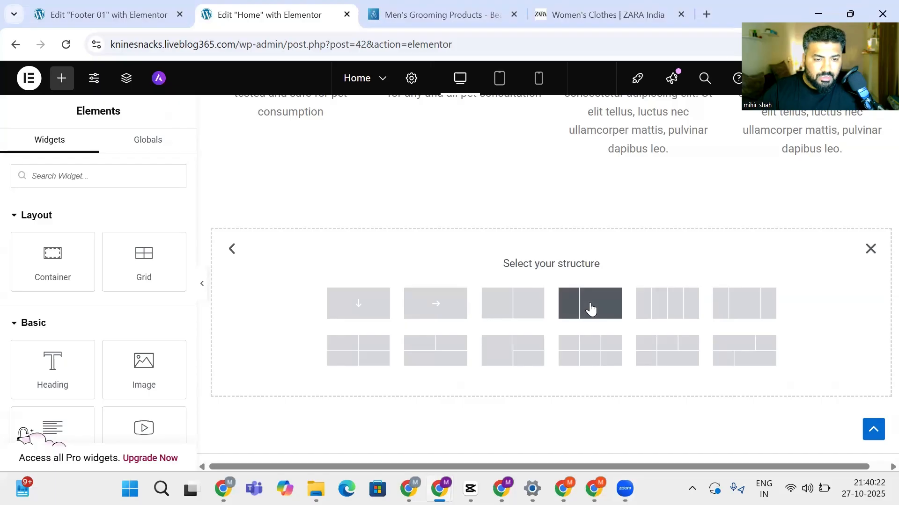
left_click(572, 303)
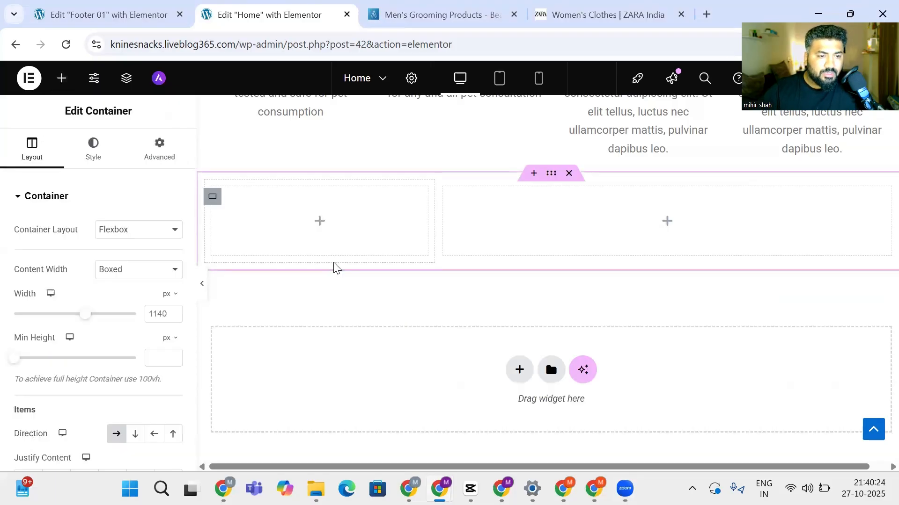
Place an Image widget in the left column showing the red bone picture from Media Library
left_click(320, 225)
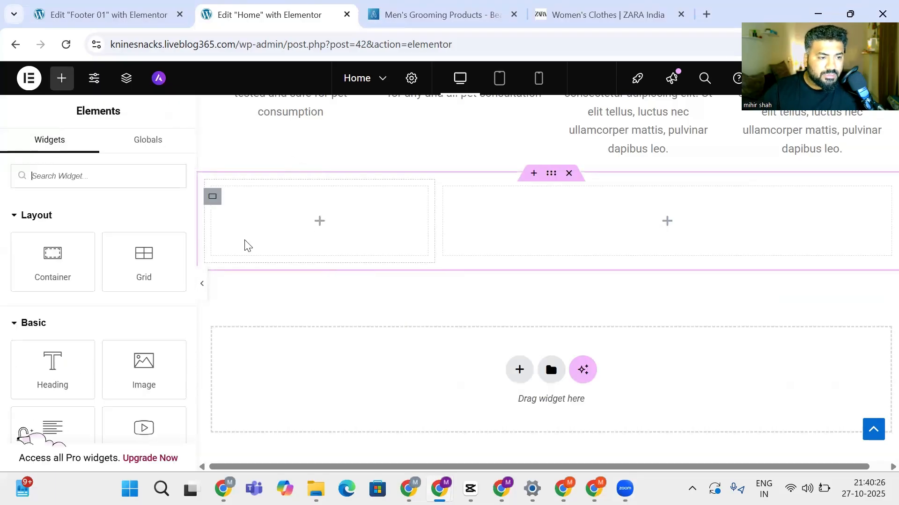
left_click(145, 366)
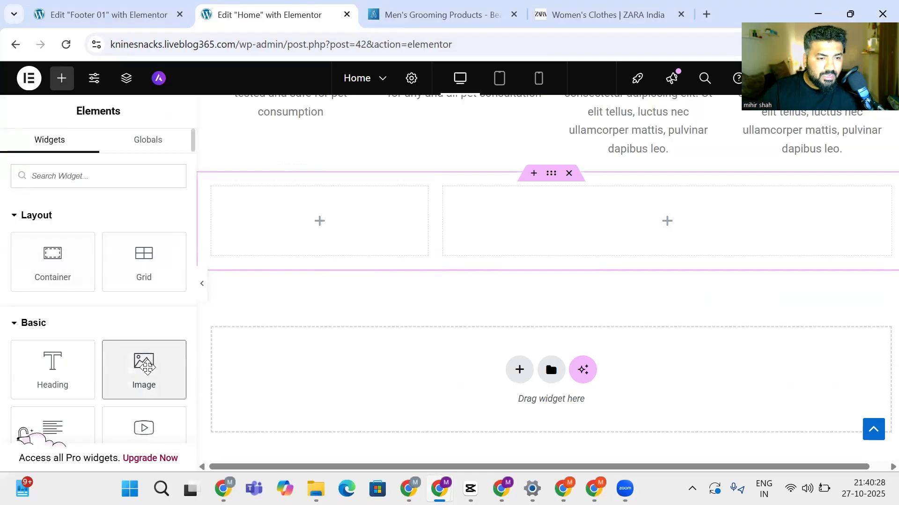
key("ctrl+z")
left_click_drag(145, 366, 272, 224)
left_click(61, 257)
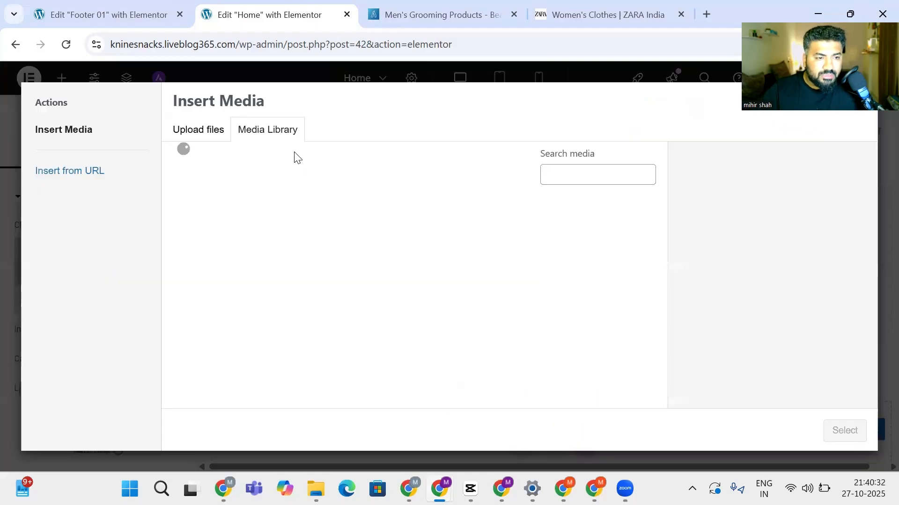
left_click(215, 242)
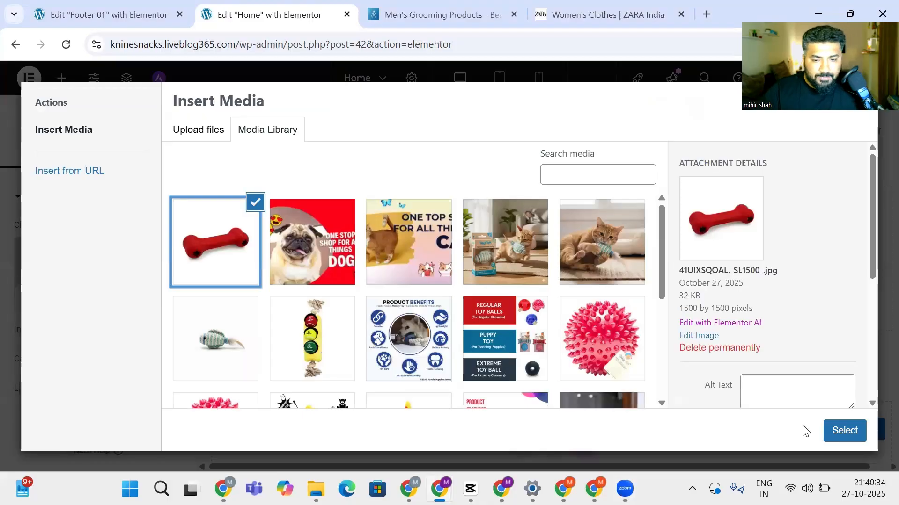
left_click(840, 431)
Drop a text widget into the empty right column
left_click(666, 297)
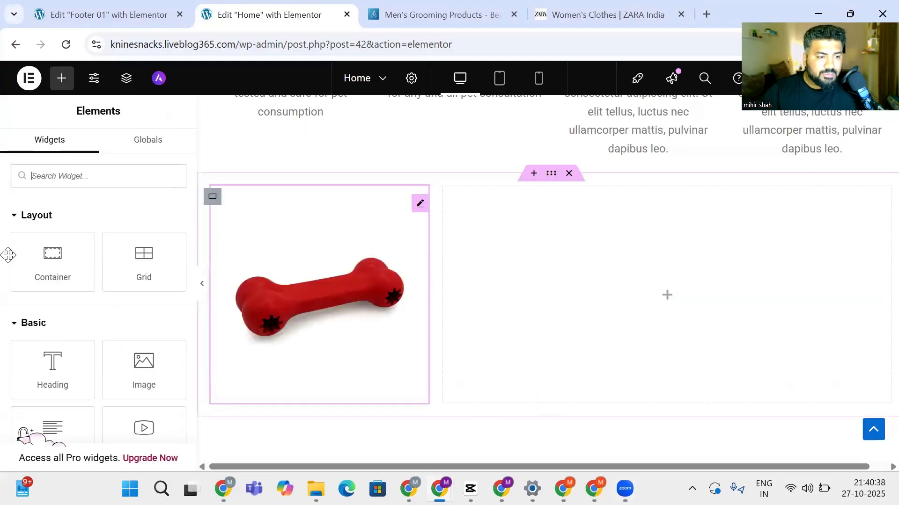
scroll(29, 281, "down", 3)
left_click_drag(32, 313, 662, 307)
Move the text block into the right column and delete the empty middle column
left_click(659, 212)
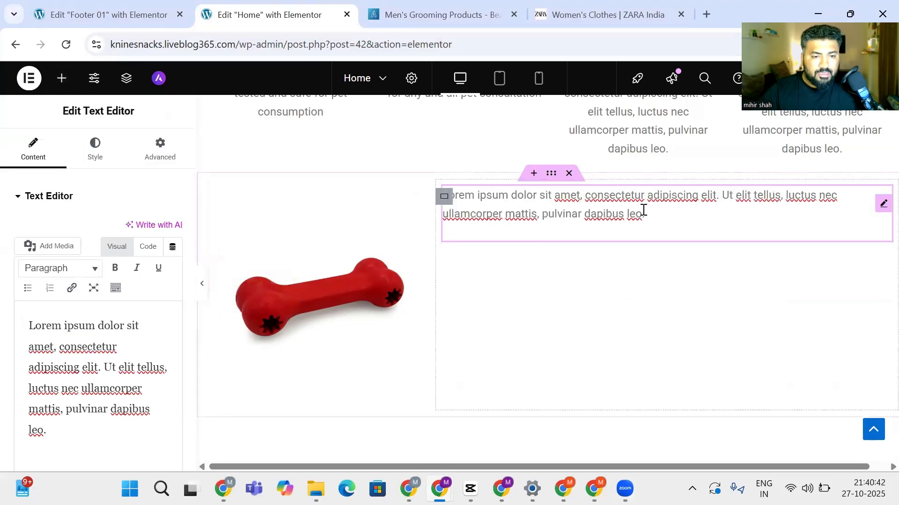
left_click_drag(635, 211, 418, 192)
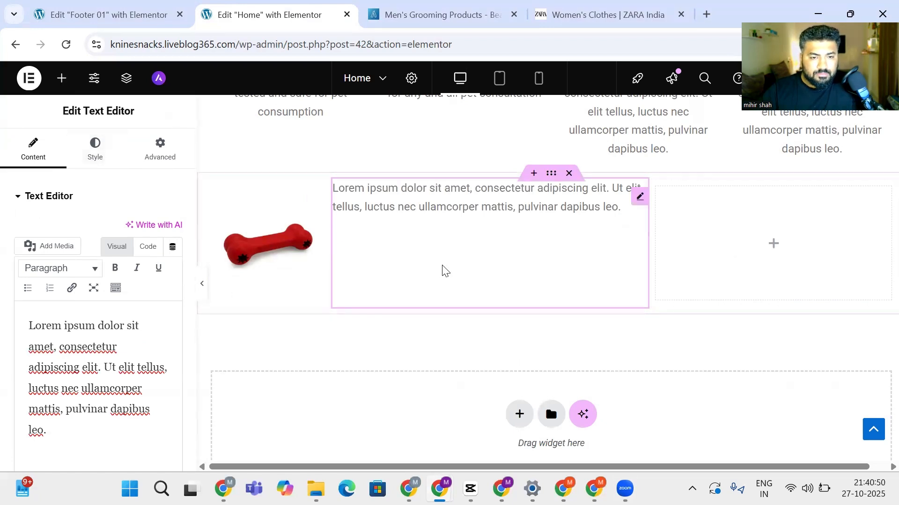
left_click_drag(443, 269, 467, 243)
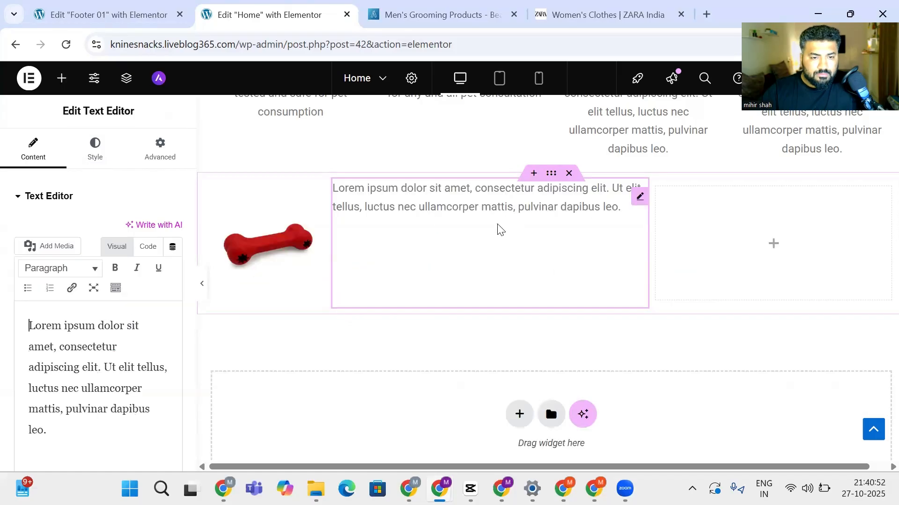
left_click_drag(464, 211, 628, 243)
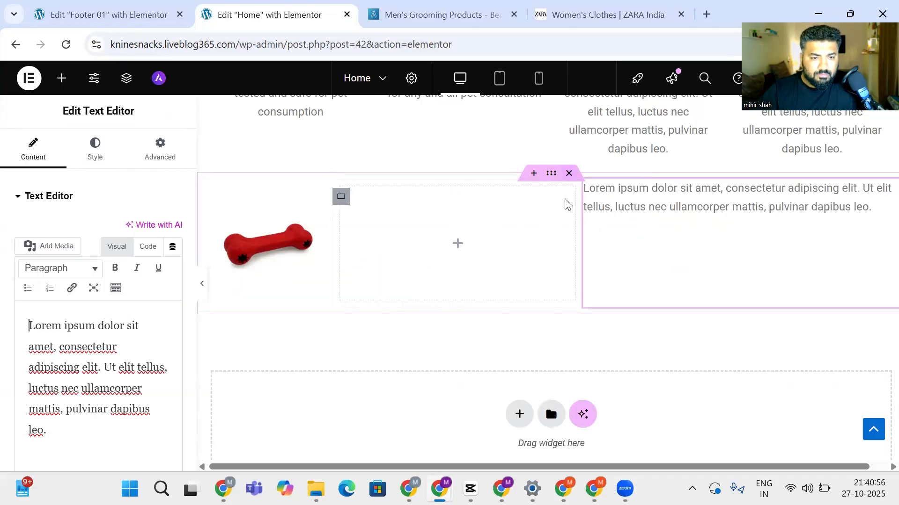
right_click(342, 199)
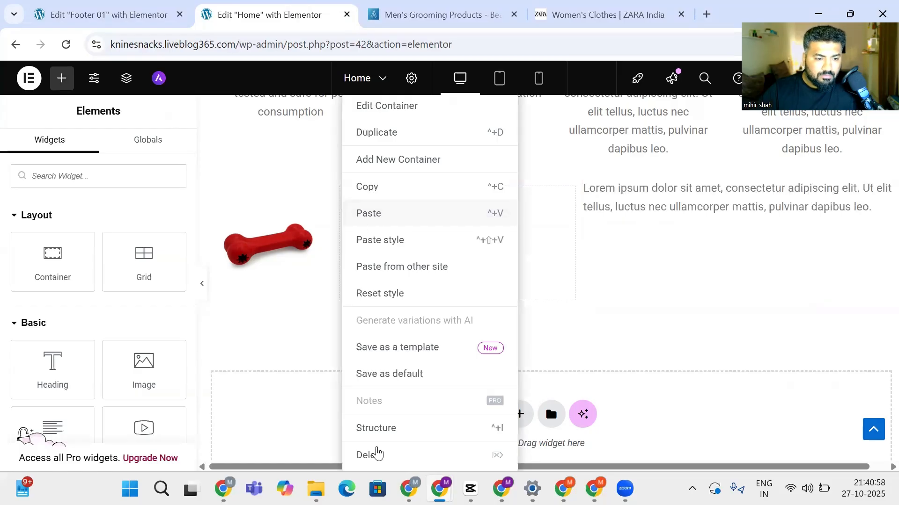
left_click(377, 453)
Replace the placeholder text with the pasted K9 Snacks tagline
left_click(507, 213)
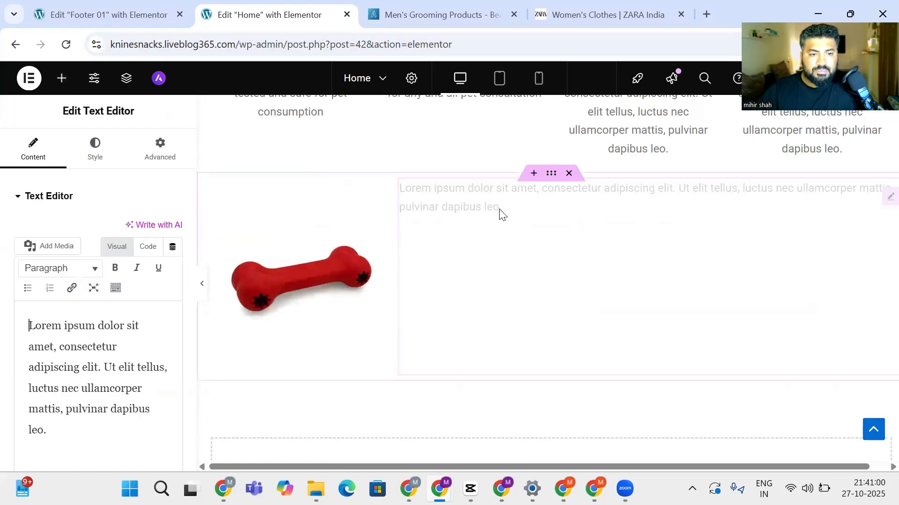
double_click(144, 366)
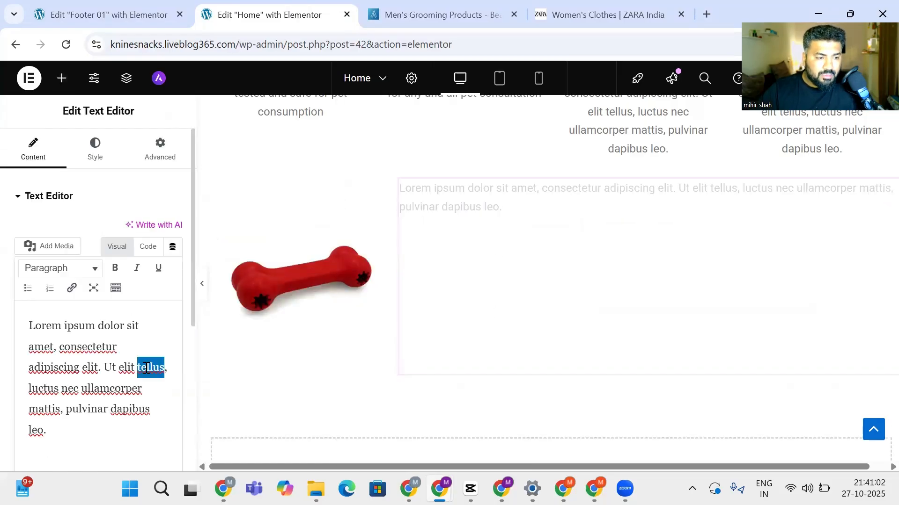
key("ctrl+a")
type("K9 Snacks is a range of Toys, Accessories, and food products, for Pets. Helping our Pets look their best since 2015")
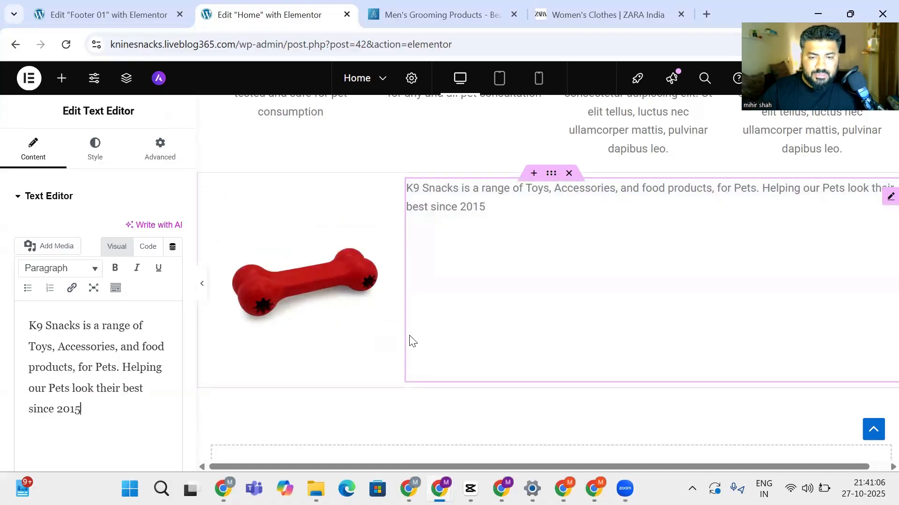
scroll(412, 340, "down", 3)
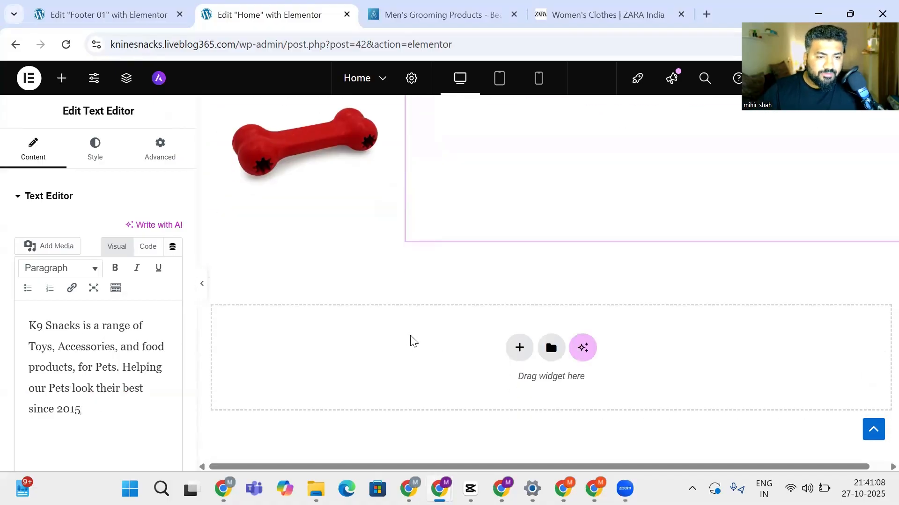
scroll(406, 336, "up", 1)
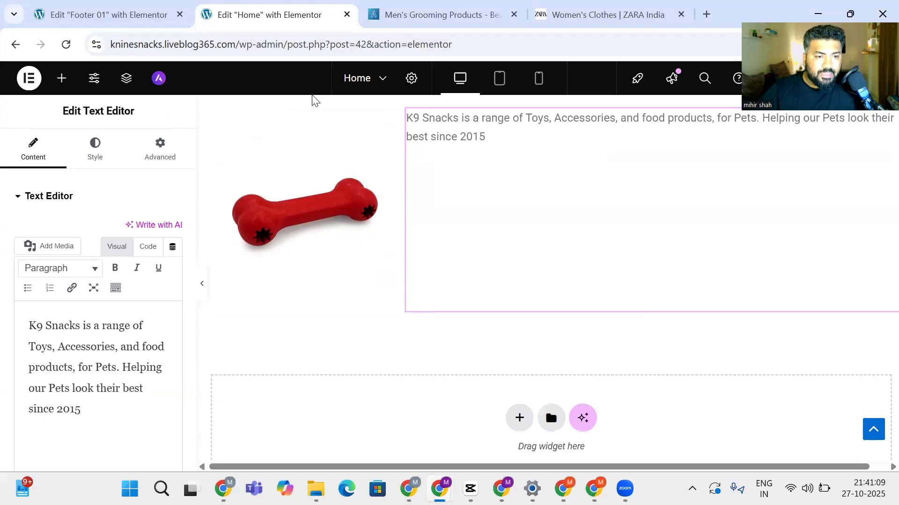
Check the Company links column on the ustraa.com footer, then return to the editor
key("ctrl+Tab")
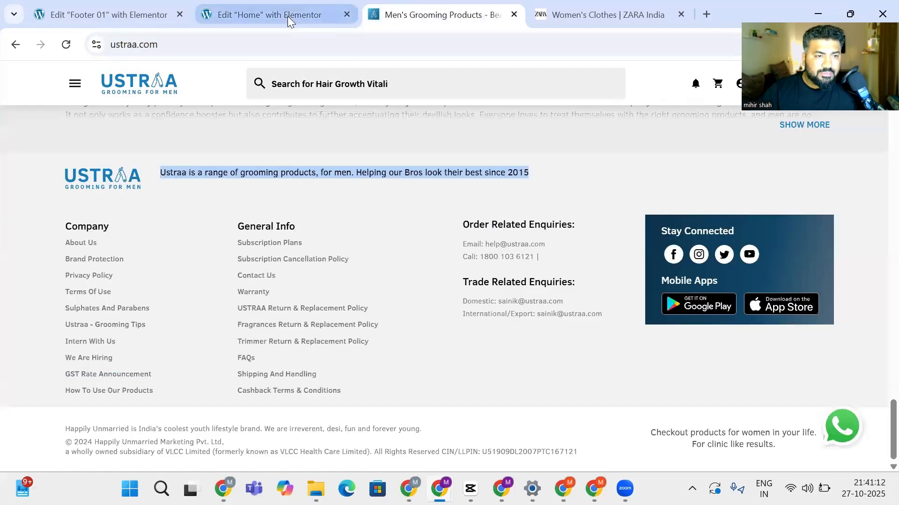
left_click_drag(153, 392, 58, 229)
key("ctrl+c")
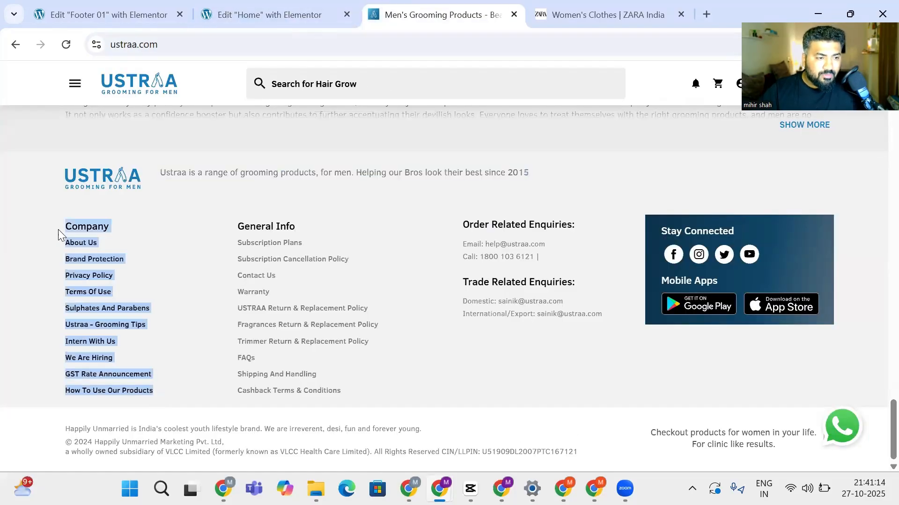
left_click(243, 14)
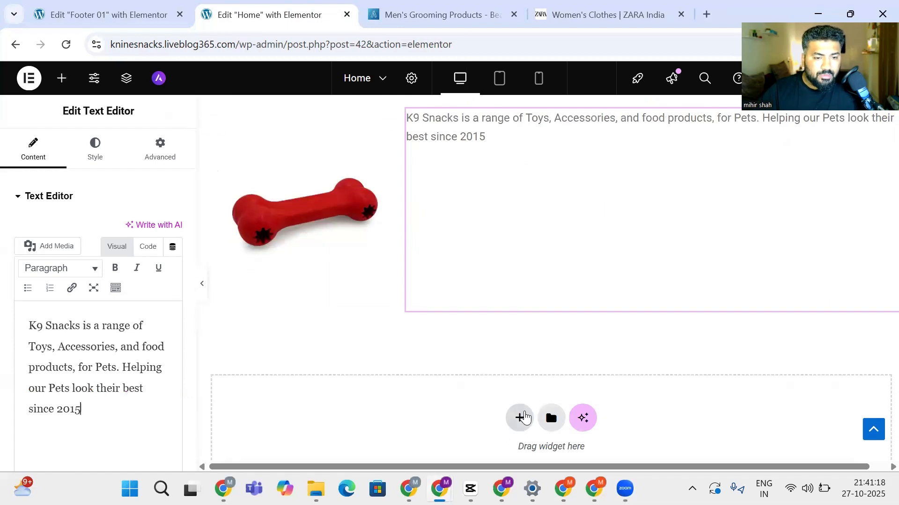
Place a Grid container below the bone-and-tagline section
left_click(519, 418)
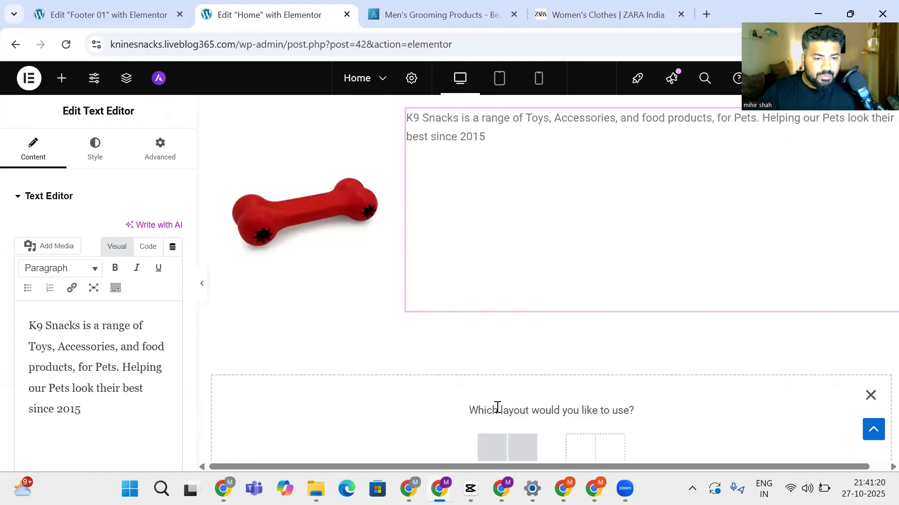
left_click(61, 78)
left_click_drag(140, 268, 427, 355)
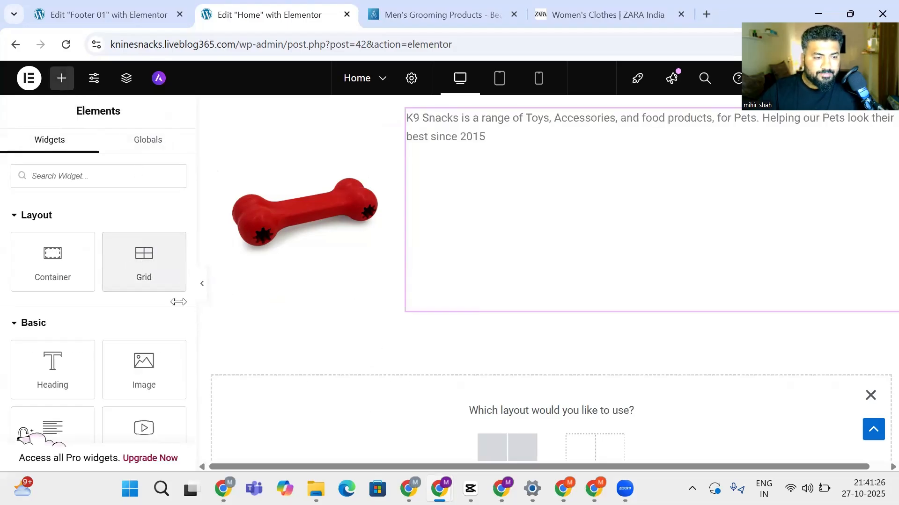
scroll(878, 285, "down", 3)
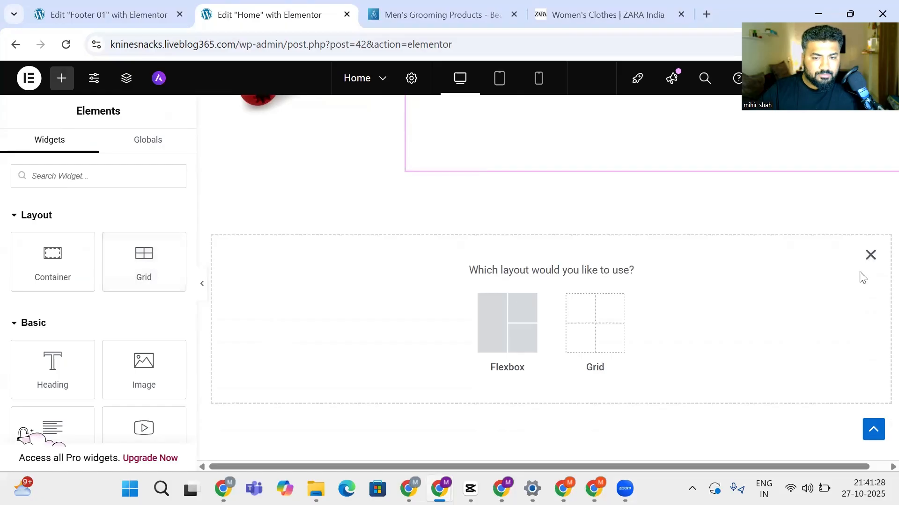
left_click(869, 257)
left_click_drag(140, 262, 482, 276)
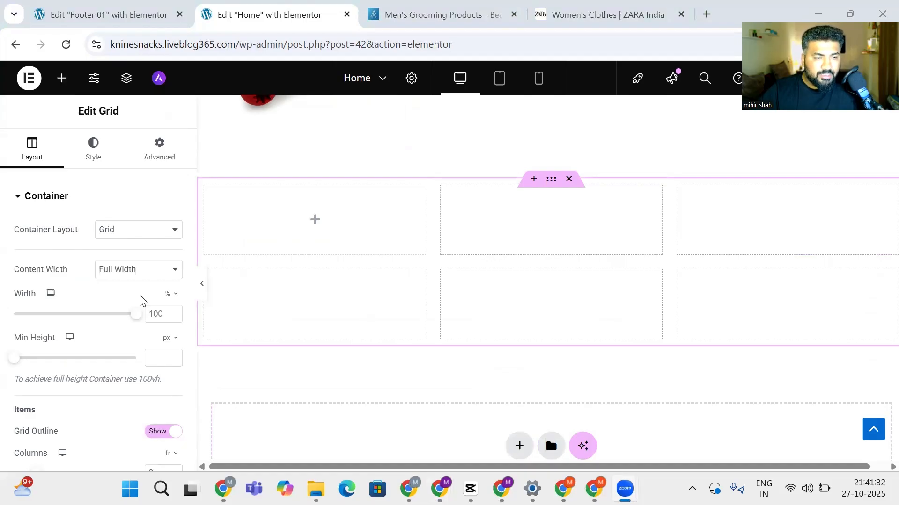
Set the grid to 4 columns and 1 row
left_click(398, 248)
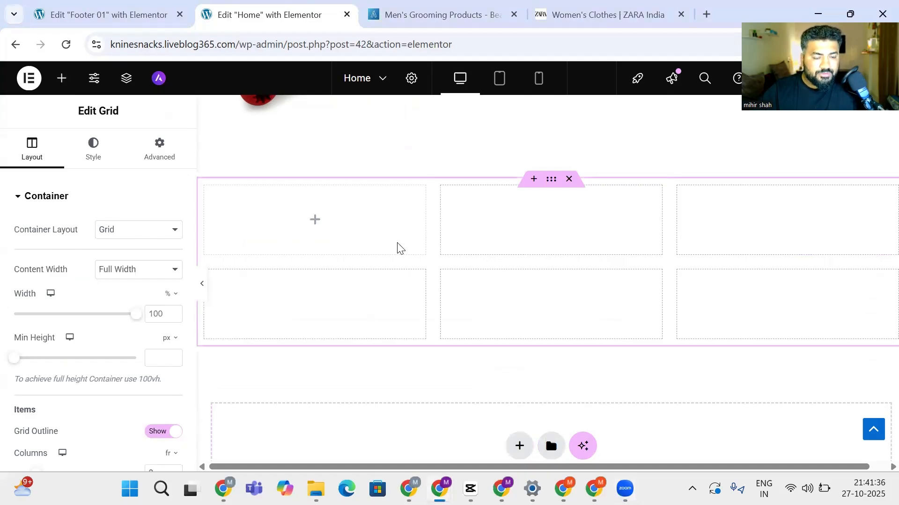
scroll(59, 397, "down", 3)
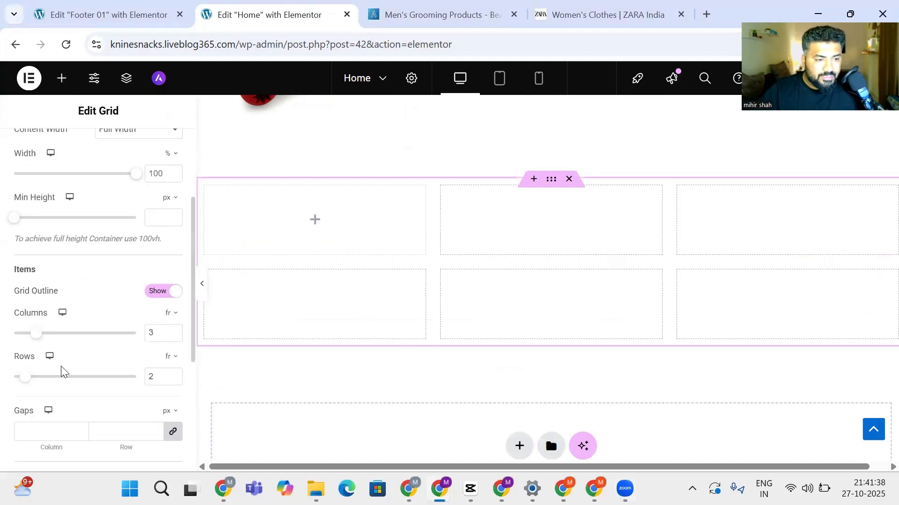
left_click_drag(33, 334, 47, 334)
left_click_drag(26, 383, 6, 384)
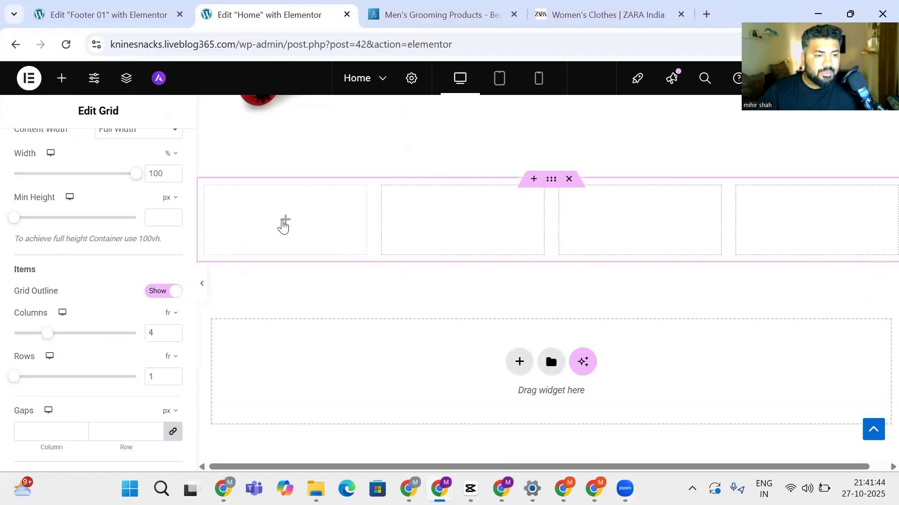
left_click(283, 227)
scroll(46, 328, "down", 6)
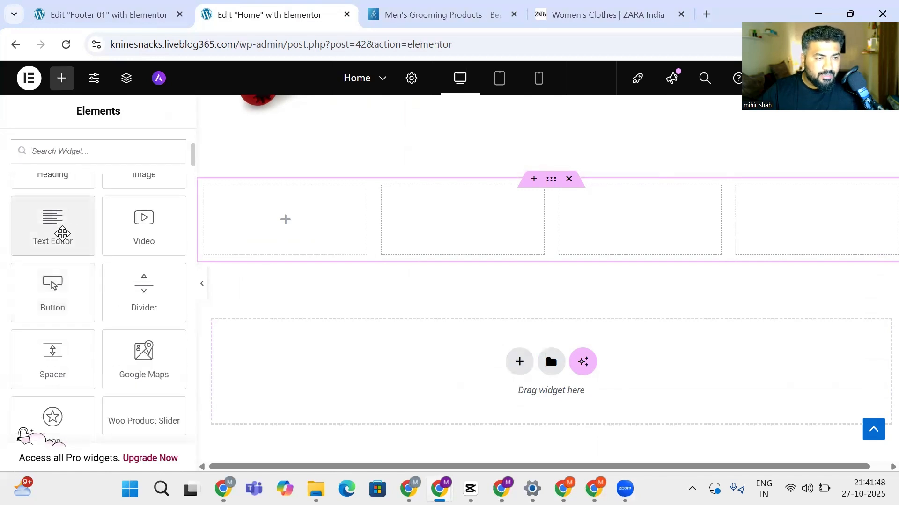
Add a text block to the first footer column, then delete it
left_click_drag(62, 233, 202, 234)
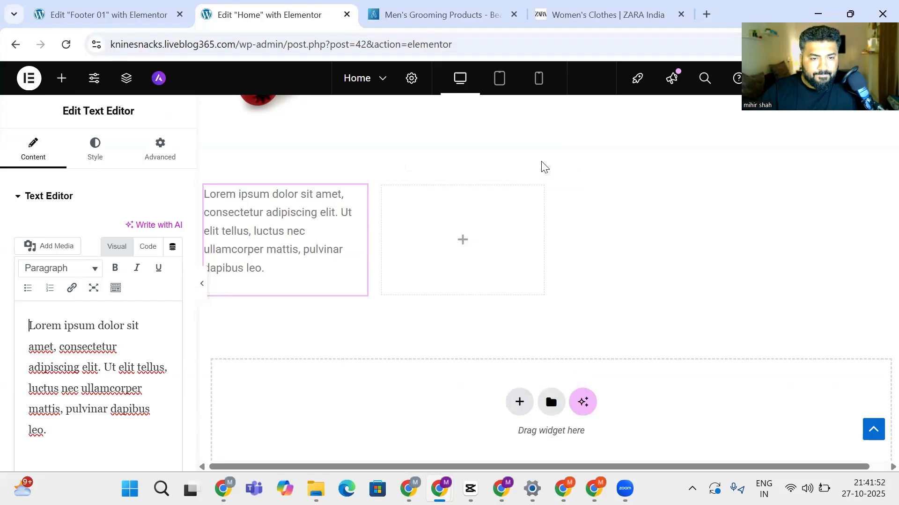
left_click(274, 215)
right_click(364, 202)
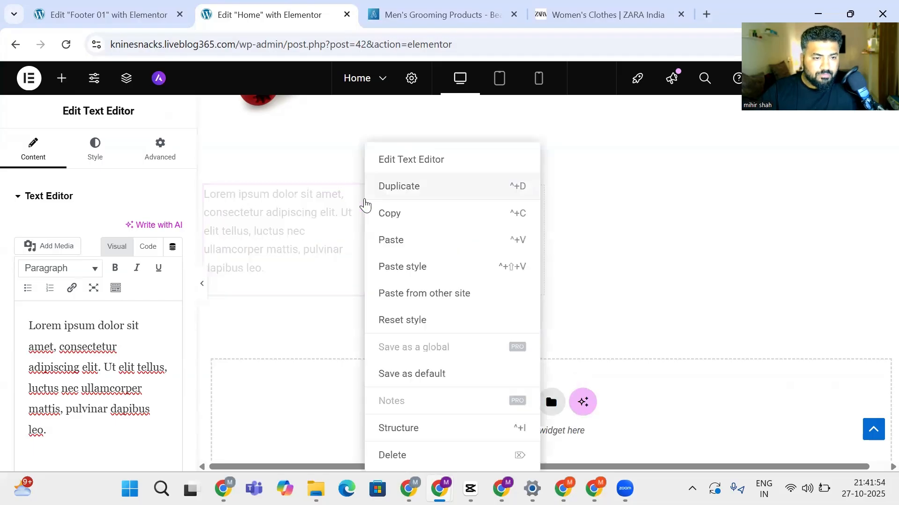
left_click(404, 455)
scroll(408, 404, "up", 3)
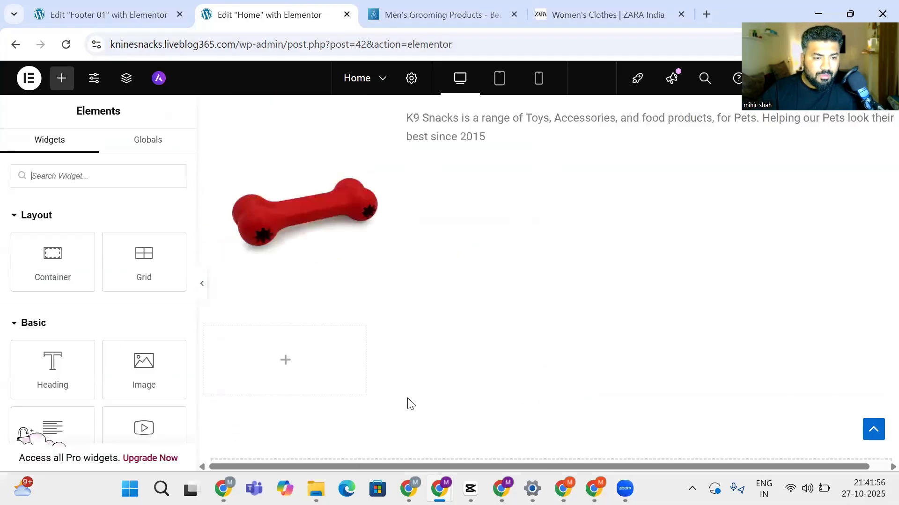
scroll(408, 404, "down", 2)
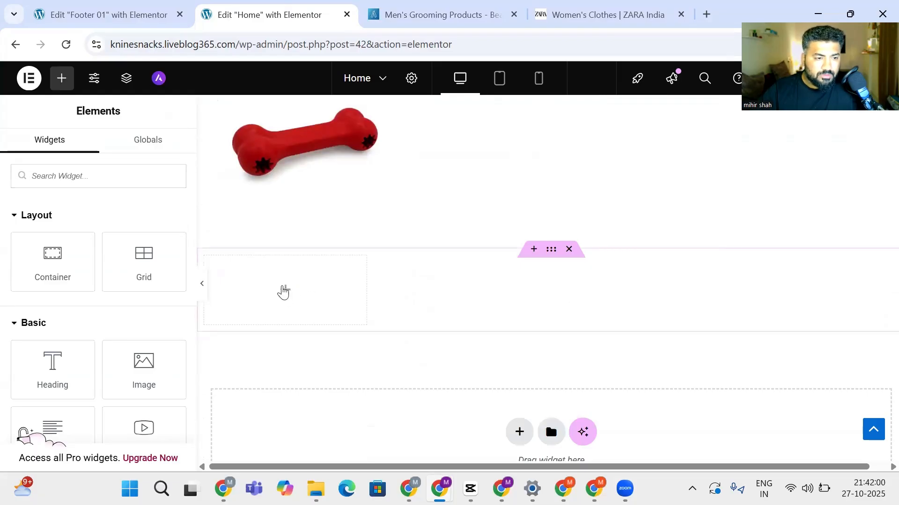
Put a Text Editor in the grid's first cell and paste the Company links over its placeholder
left_click_drag(142, 257, 447, 290)
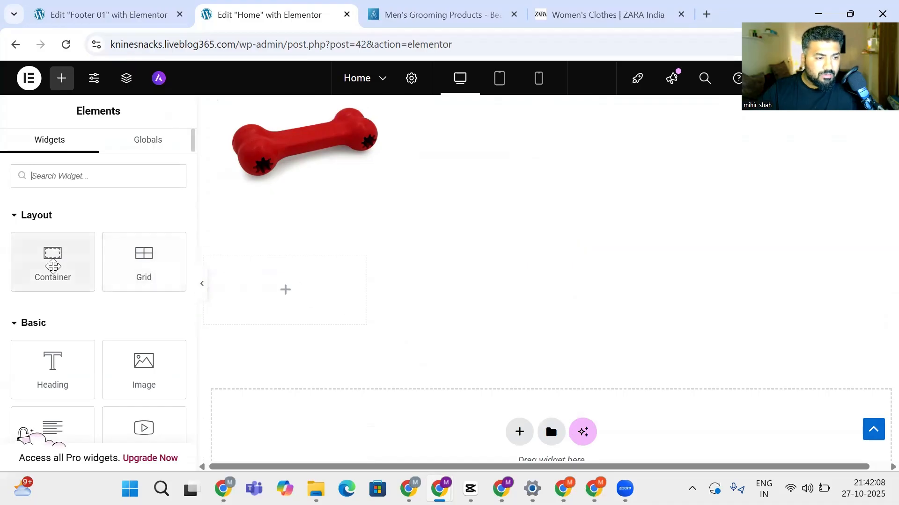
scroll(56, 365, "down", 1)
left_click_drag(64, 372, 285, 304)
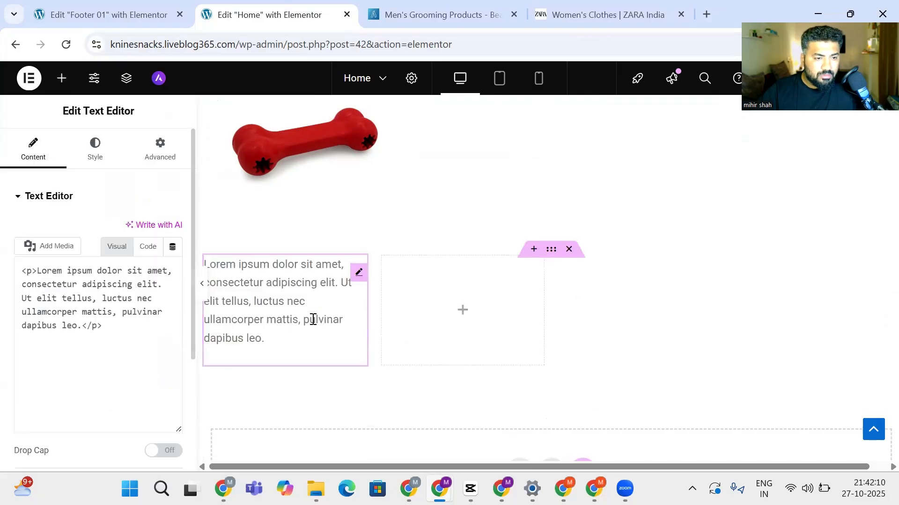
left_click(268, 338)
key("ctrl+a")
key("ctrl+v")
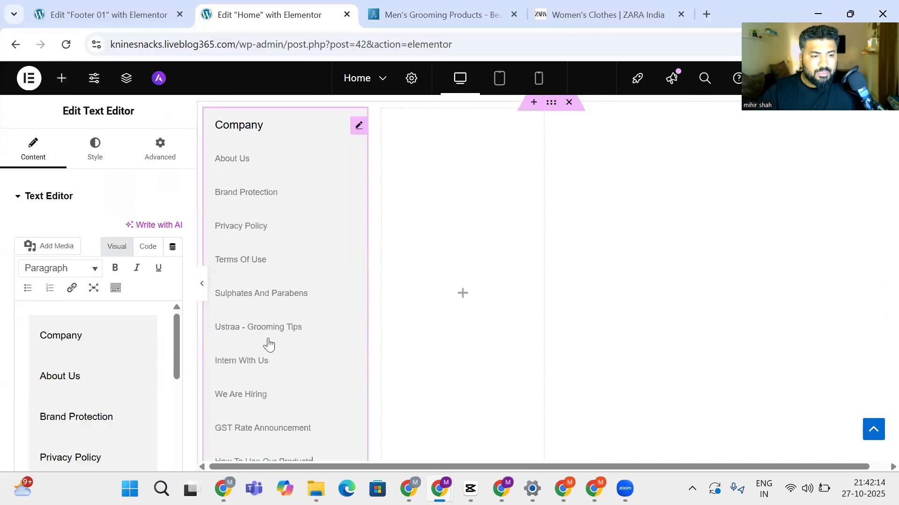
scroll(271, 347, "down", 3)
scroll(272, 347, "up", 7)
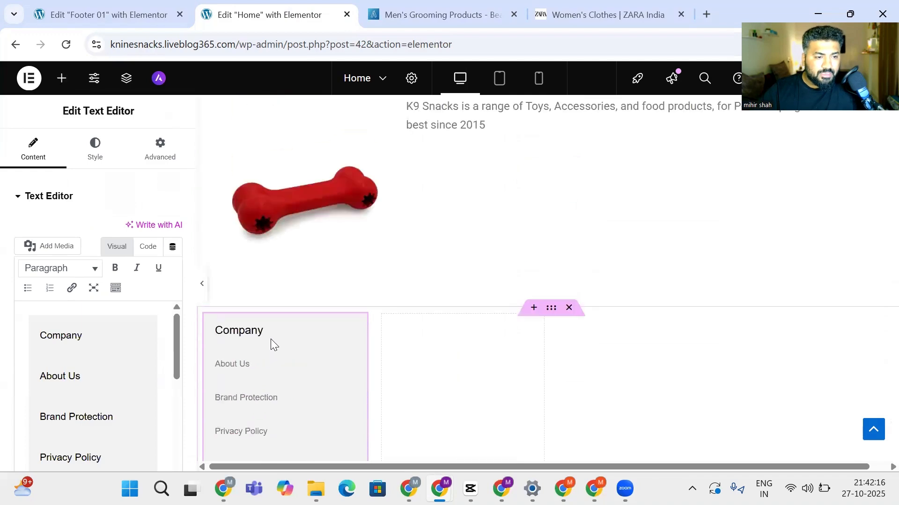
Select the General Info links column on the ustraa.com footer and return to the editor
left_click(449, 16)
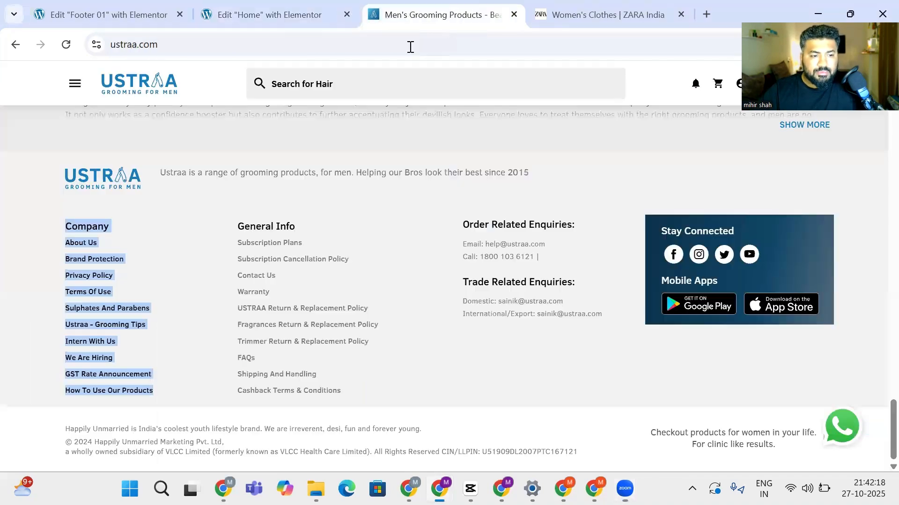
left_click_drag(237, 223, 356, 384)
left_click(261, 13)
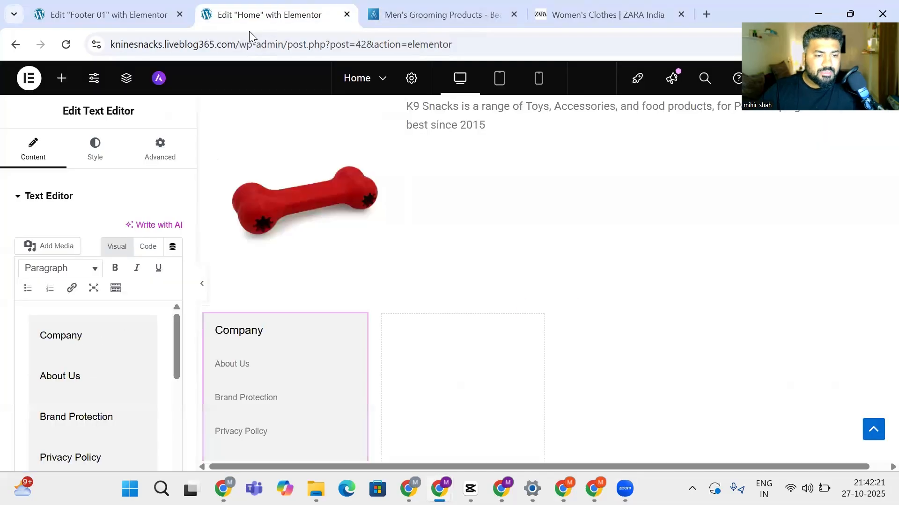
scroll(431, 367, "down", 3)
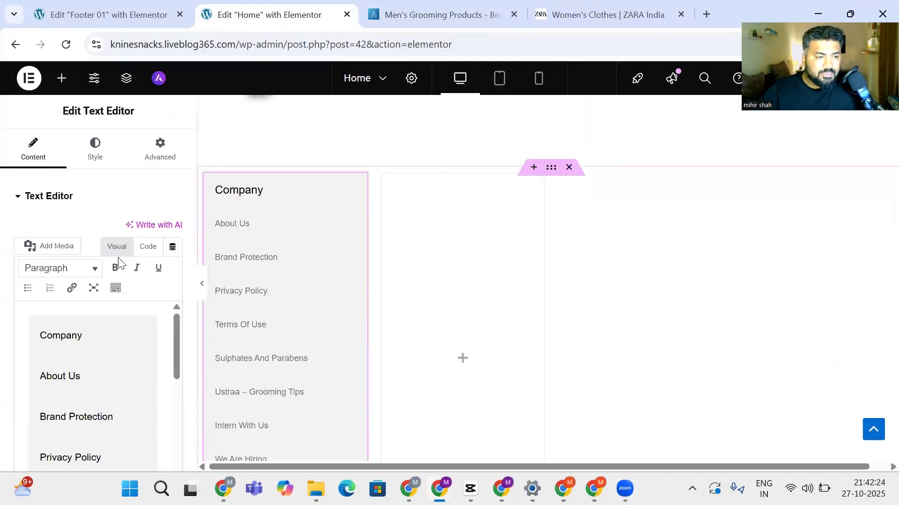
Remove the misplaced Icon Box and stray text block, then drop a Text Editor into the second grid column
left_click(62, 77)
scroll(42, 328, "down", 5)
left_click_drag(50, 232, 440, 263)
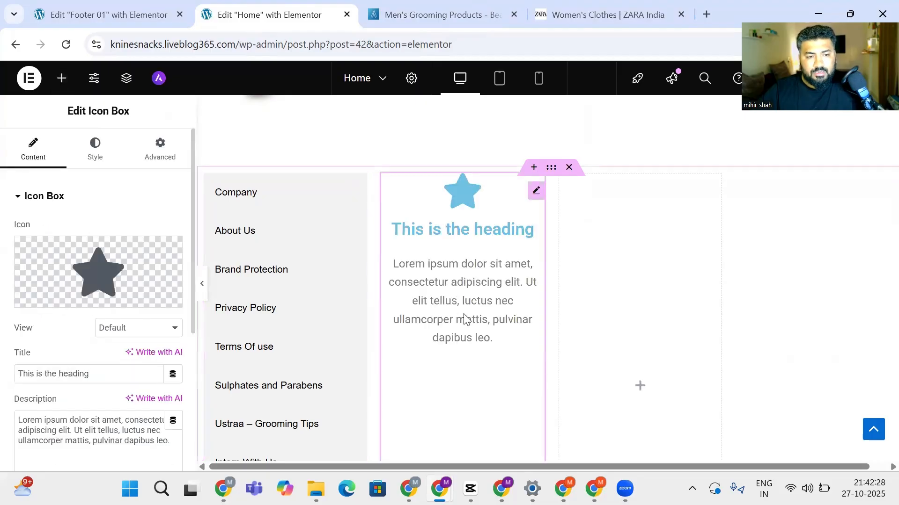
key("Delete")
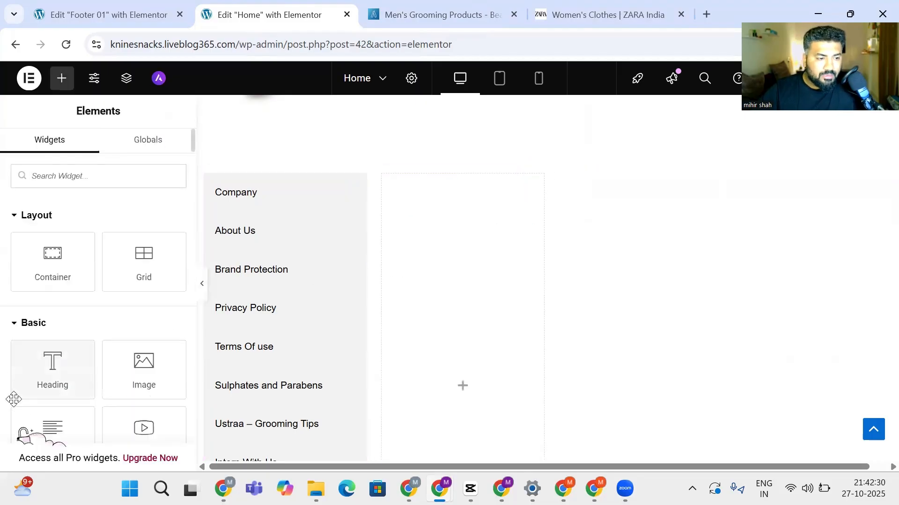
scroll(75, 417, "down", 3)
left_click_drag(59, 311, 459, 287)
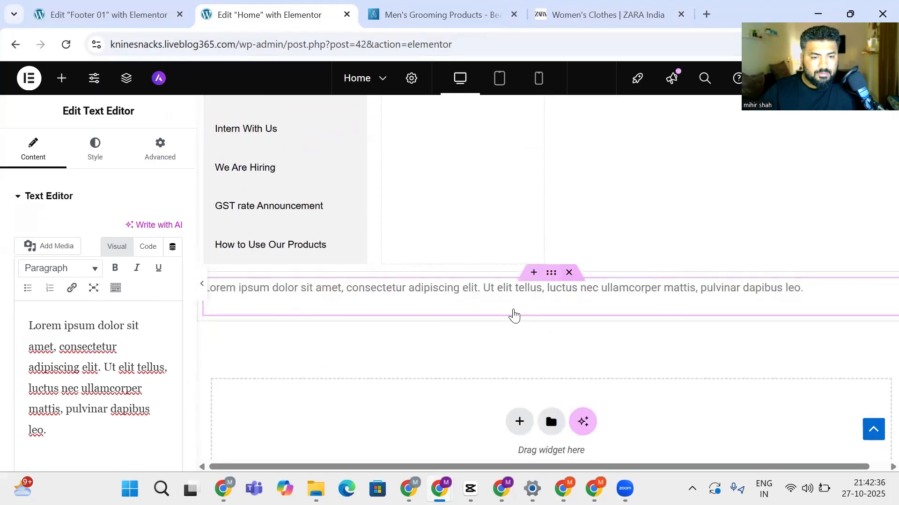
key("Delete")
scroll(58, 366, "down", 1)
left_click_drag(57, 368, 480, 223)
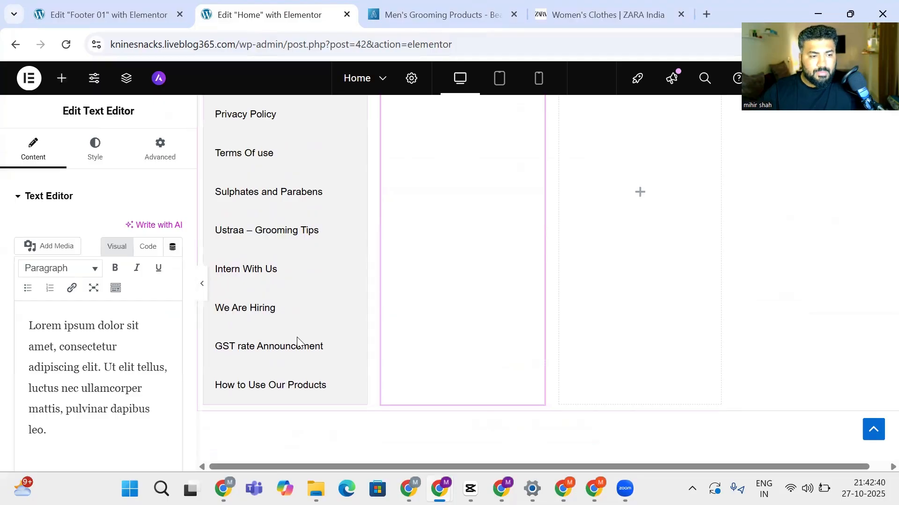
Paste the General Info link list over the second column's placeholder text
left_click(70, 347)
key("ctrl+a")
key("ctrl+v")
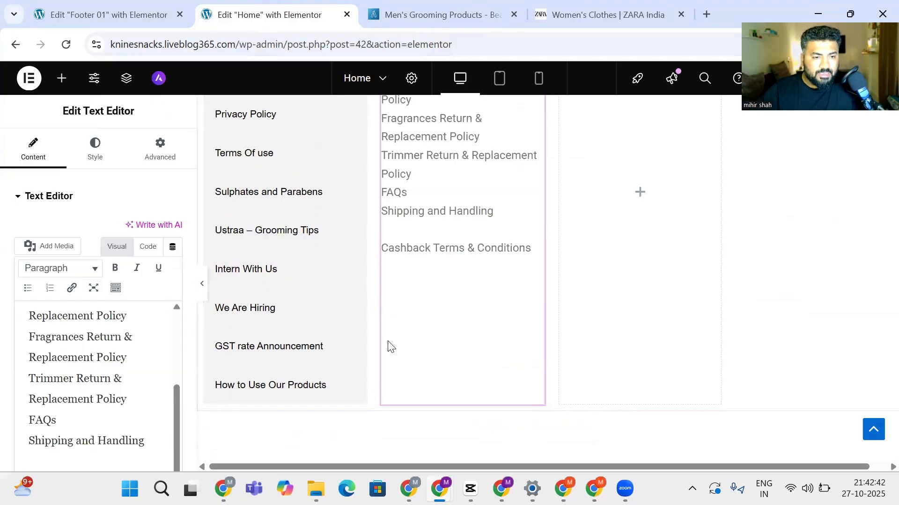
scroll(387, 347, "up", 5)
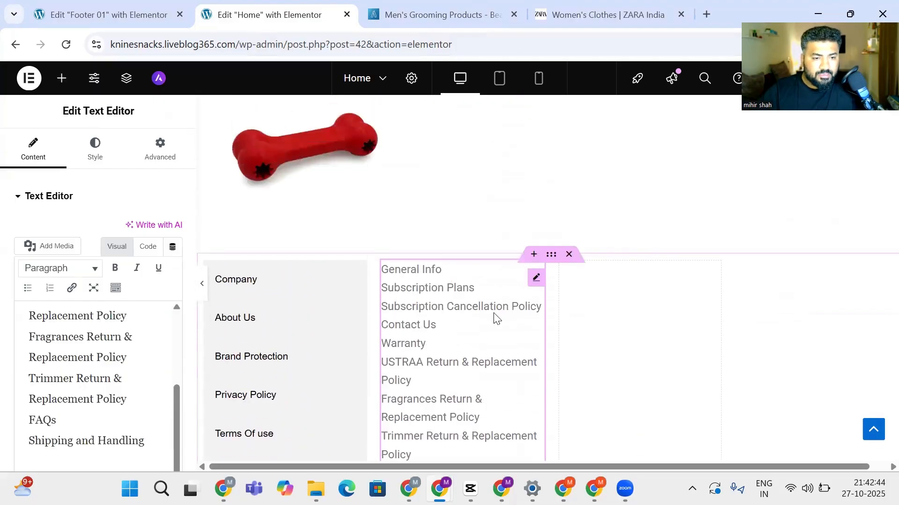
left_click(428, 5)
left_click(357, 245)
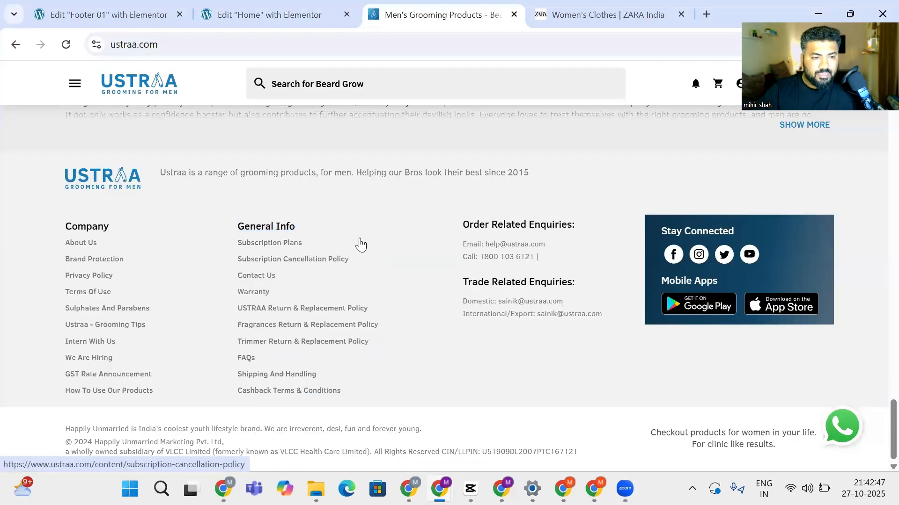
left_click(277, 8)
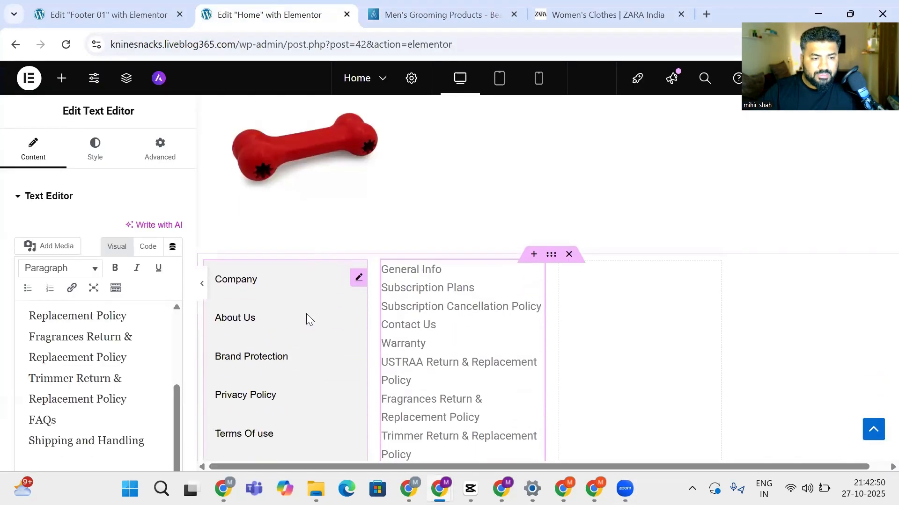
scroll(306, 313, "down", 3)
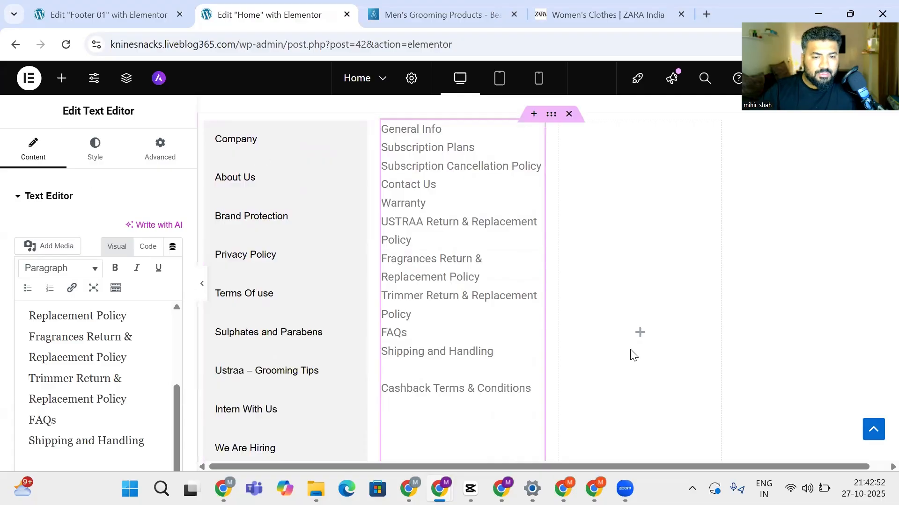
Add a text block to the third column and paste the ustraa.com order and trade enquiry contacts
left_click(640, 334)
scroll(94, 253, "down", 3)
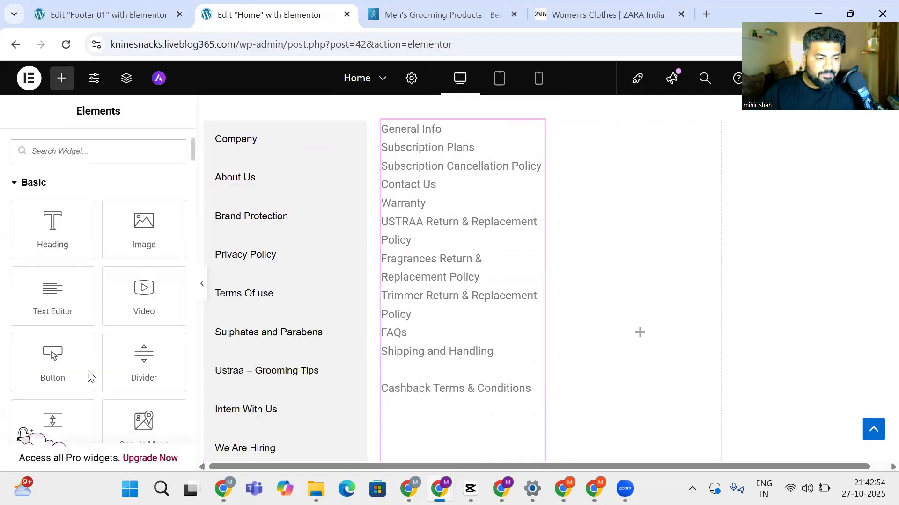
left_click_drag(59, 309, 604, 267)
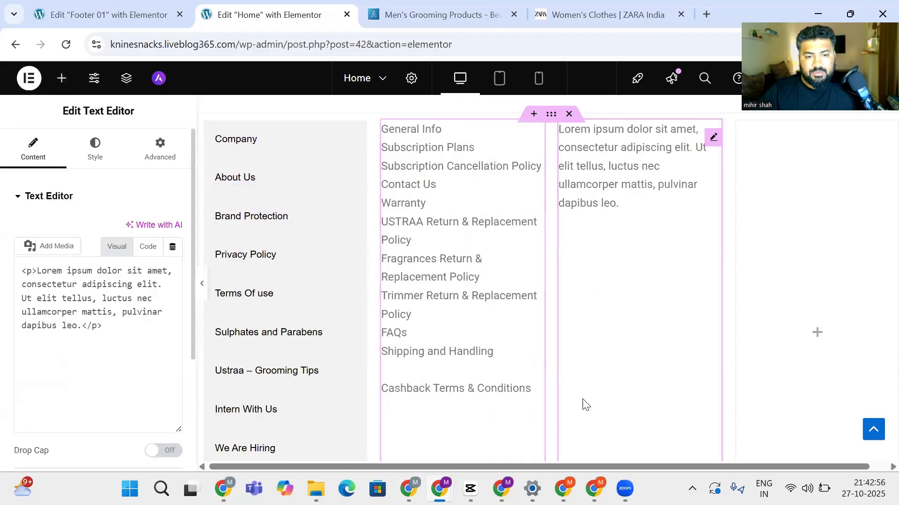
left_click(471, 6)
left_click_drag(603, 314, 474, 229)
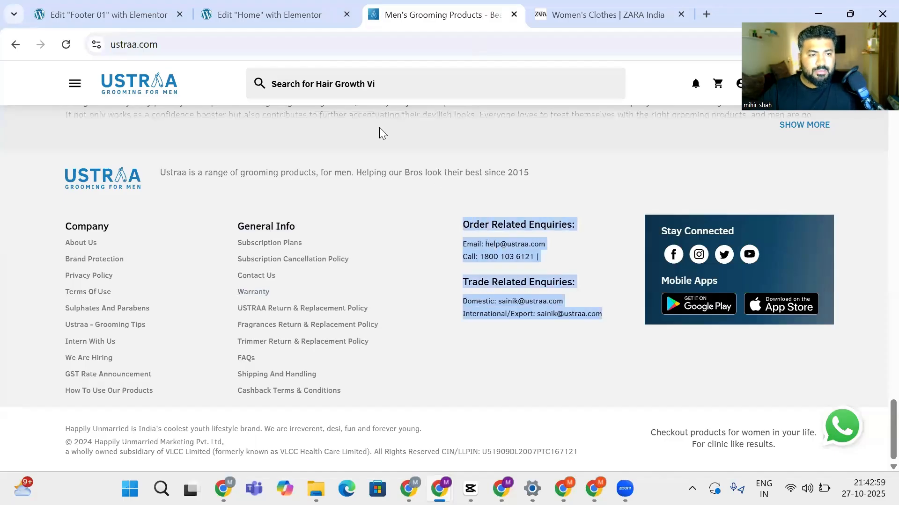
key("ctrl+c")
key("ctrl+shift+Tab")
triple_click(616, 203)
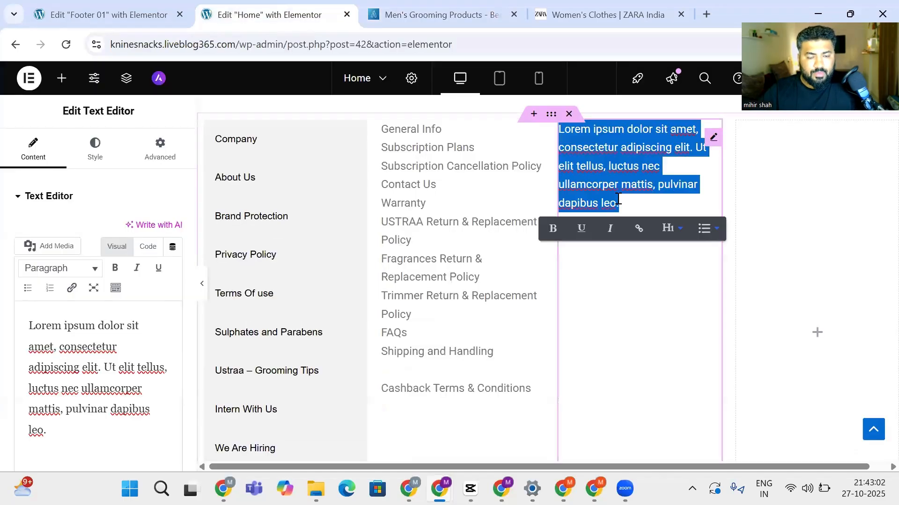
key("ctrl+v")
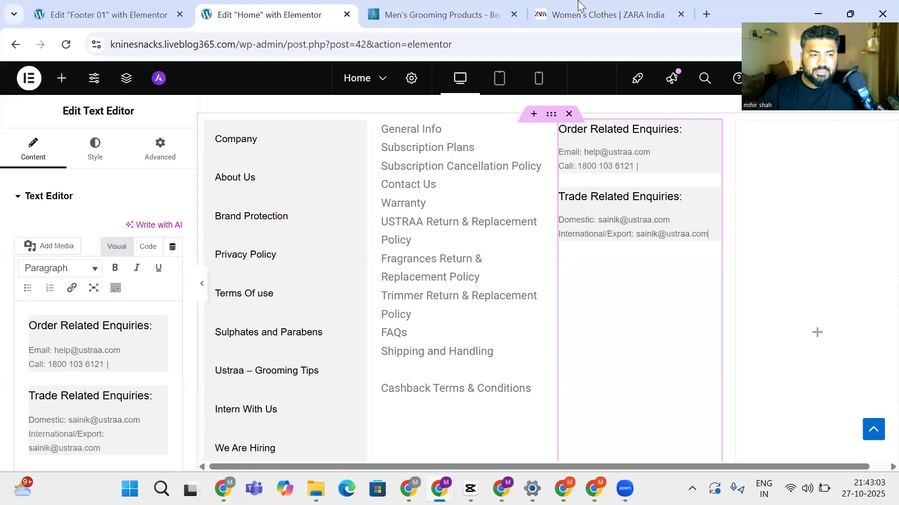
left_click(815, 334)
Place an Image widget in the empty fourth footer column, checking the Ustraa footer for reference
left_click_drag(144, 370, 852, 285)
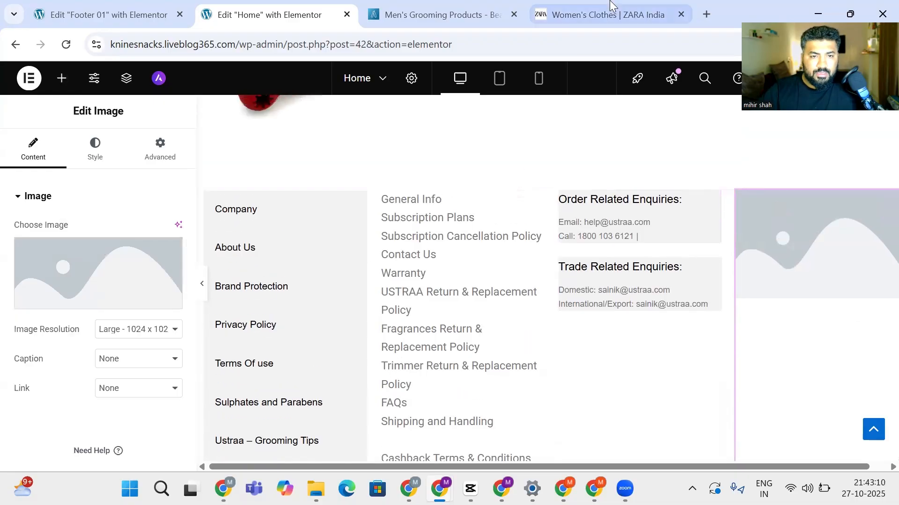
key("ctrl+Tab")
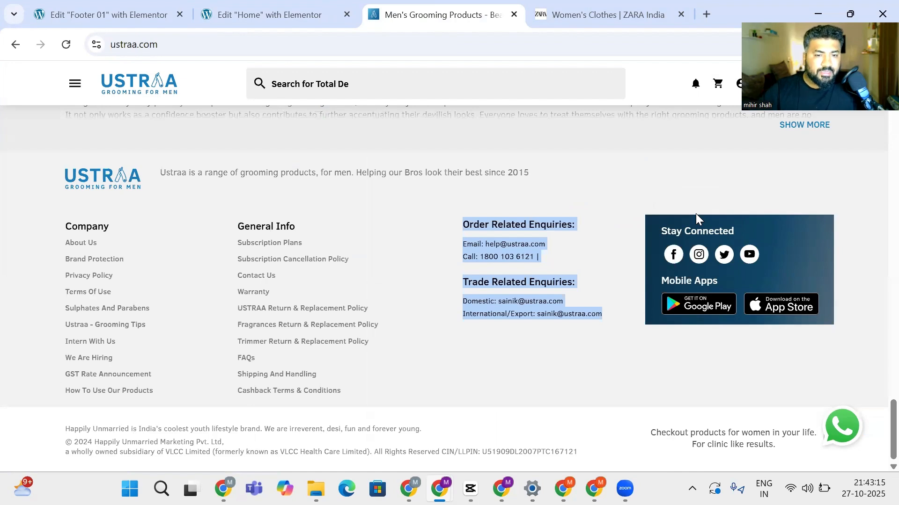
key("ctrl+shift+Tab")
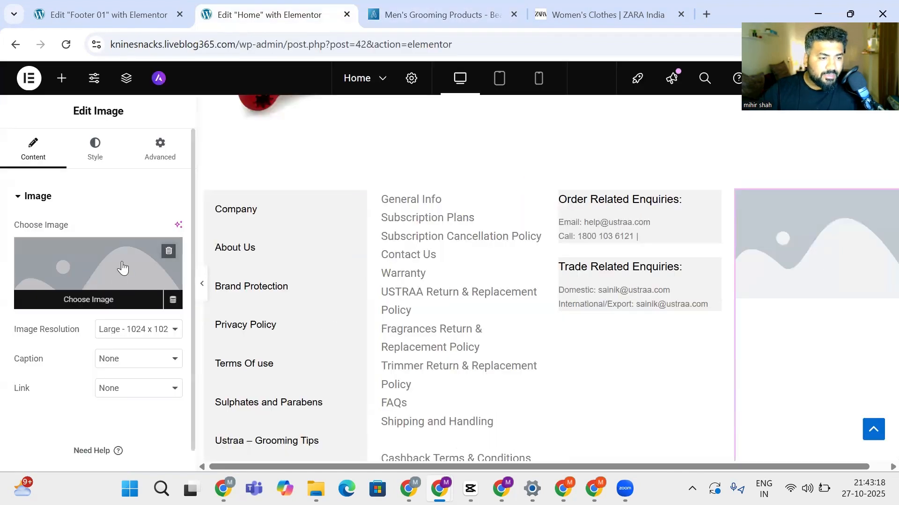
Stretch the image to 100% of the column width in its Style settings
left_click(106, 159)
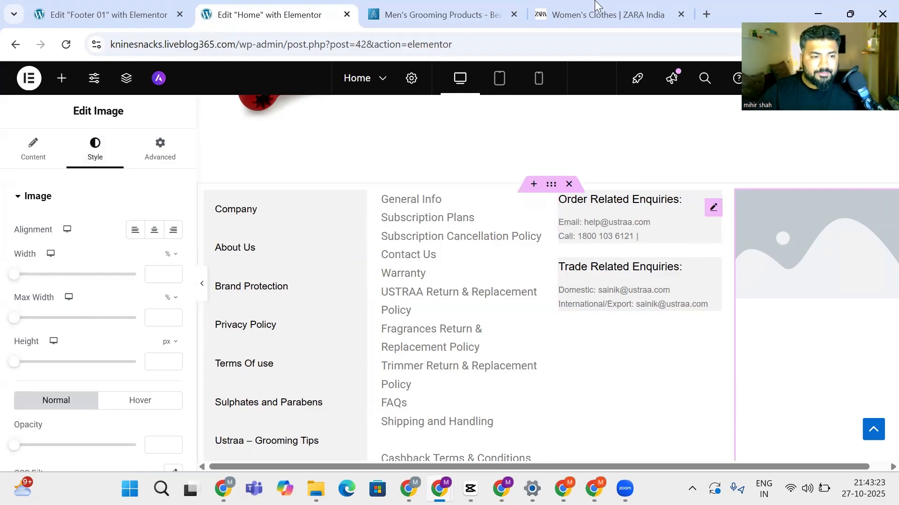
left_click_drag(14, 275, 158, 274)
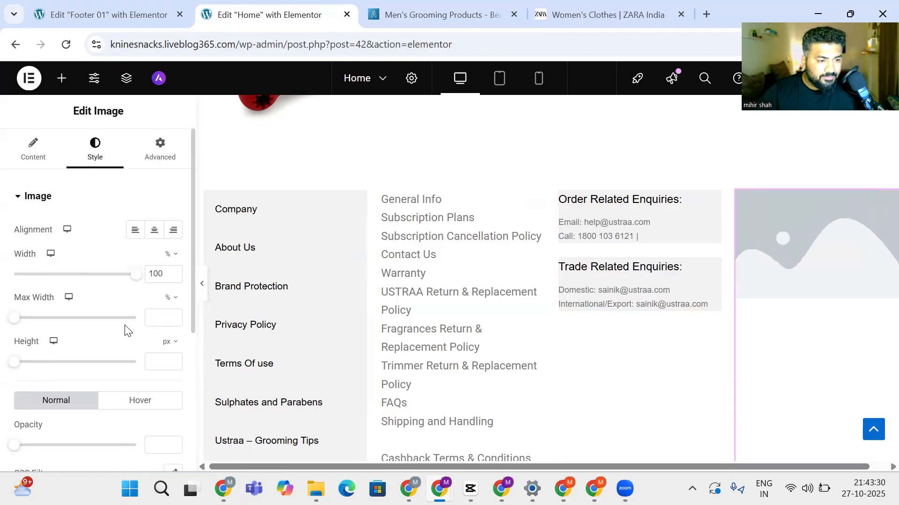
scroll(126, 331, "down", 5)
scroll(159, 258, "up", 5)
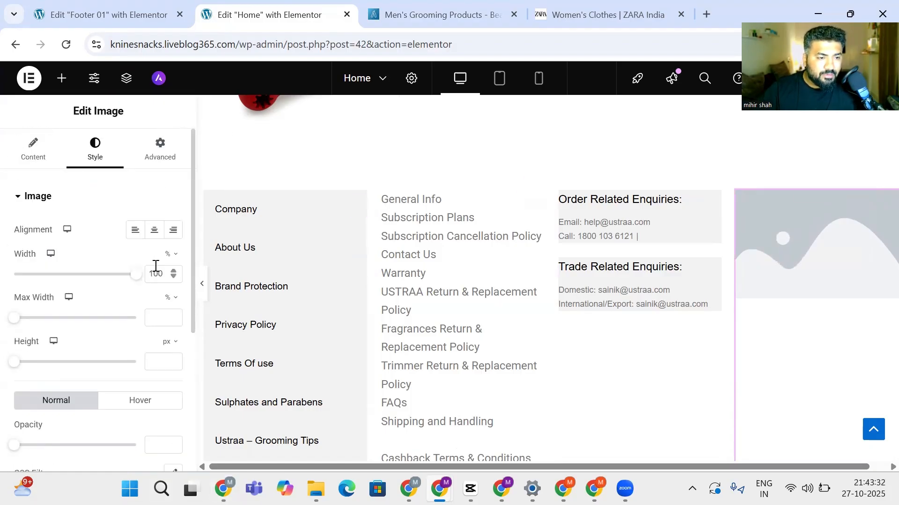
Review the image's content and style settings, including the filter adjustments
left_click(33, 148)
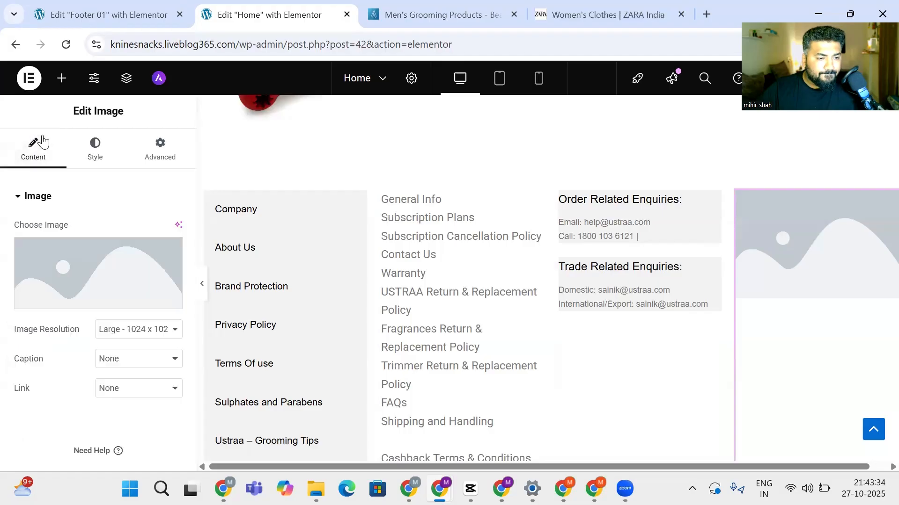
left_click(93, 146)
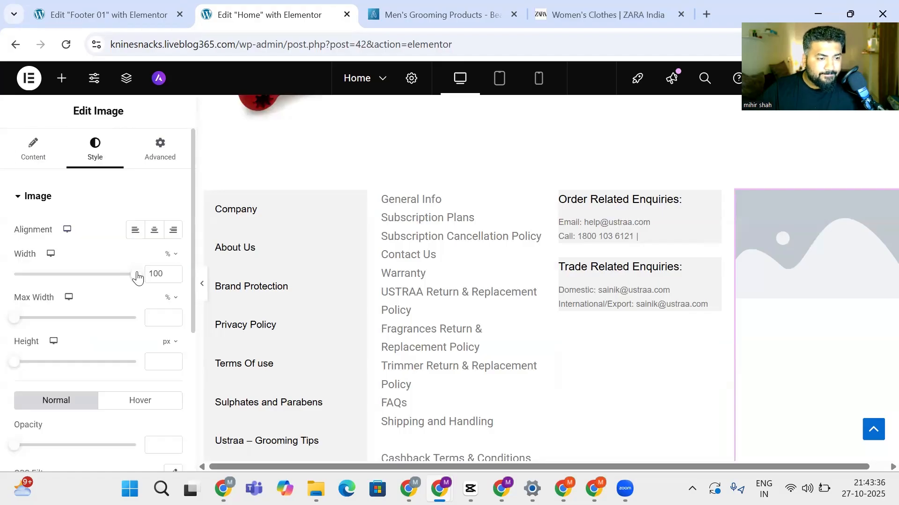
scroll(108, 263, "down", 3)
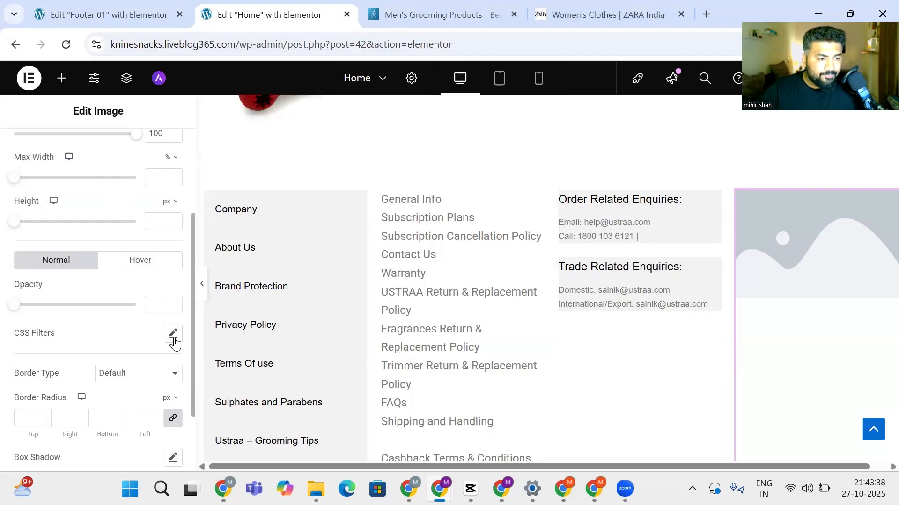
left_click(172, 335)
left_click(172, 338)
scroll(171, 337, "down", 2)
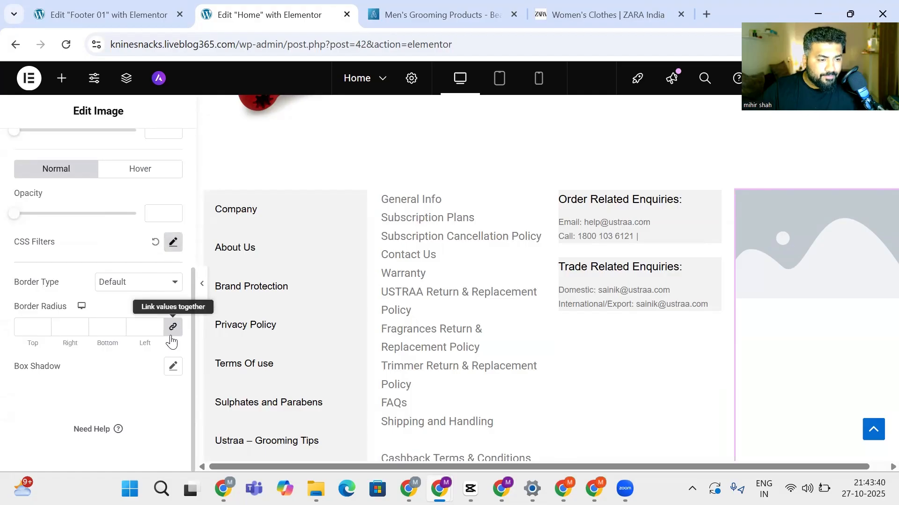
scroll(141, 209, "up", 5)
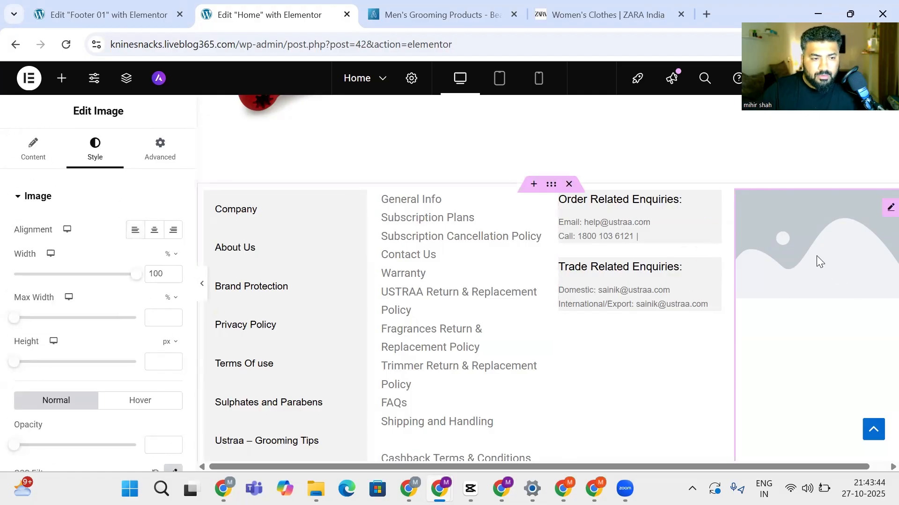
Compare against the Ustraa and ZARA reference pages, then return to the image's content settings
left_click(497, 6)
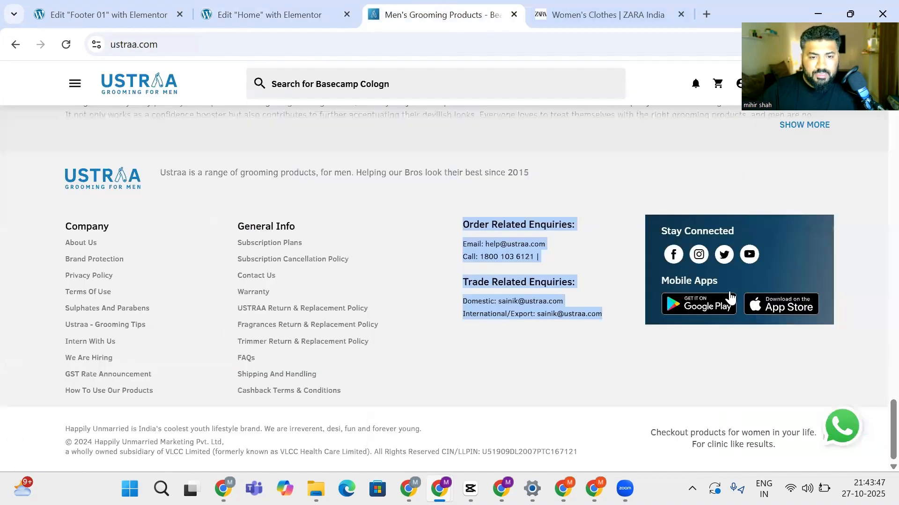
left_click(609, 12)
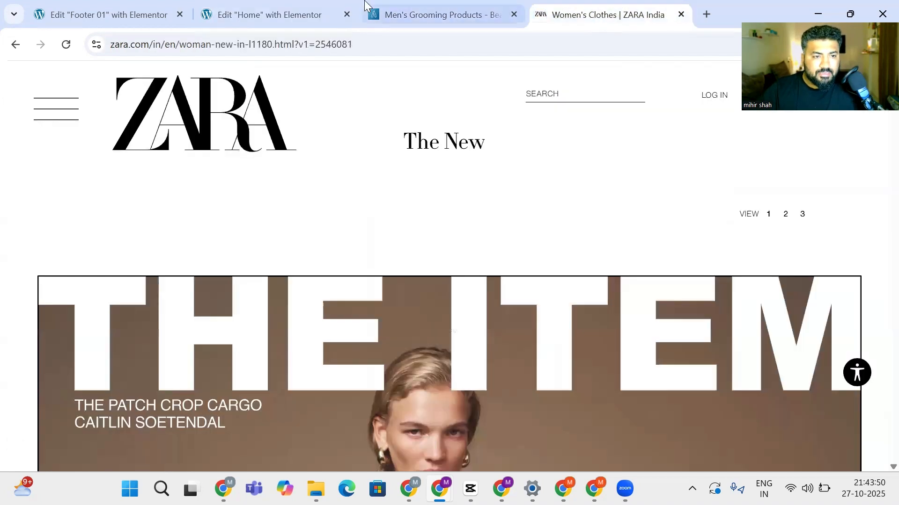
left_click(281, 13)
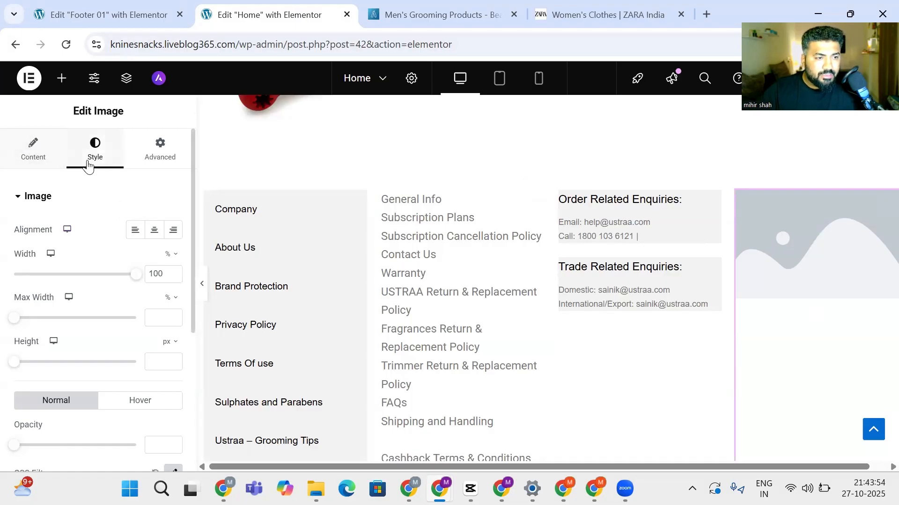
left_click(31, 136)
Pick the red bone picture from the Media Library as the fourth column's image
left_click(82, 275)
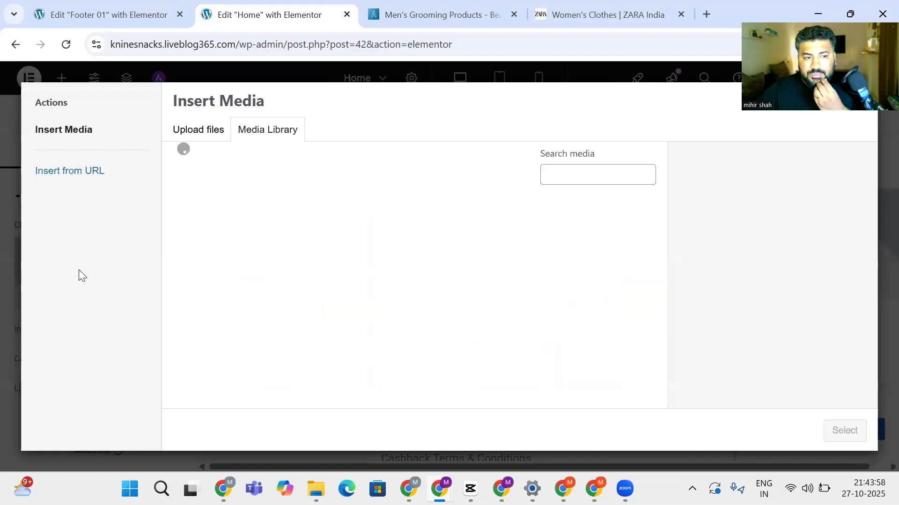
left_click(183, 130)
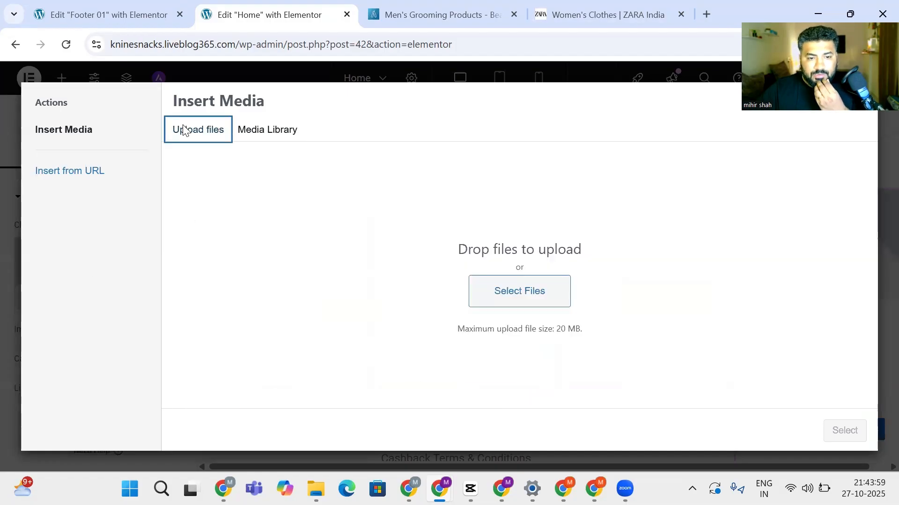
left_click(262, 131)
scroll(290, 236, "down", 5)
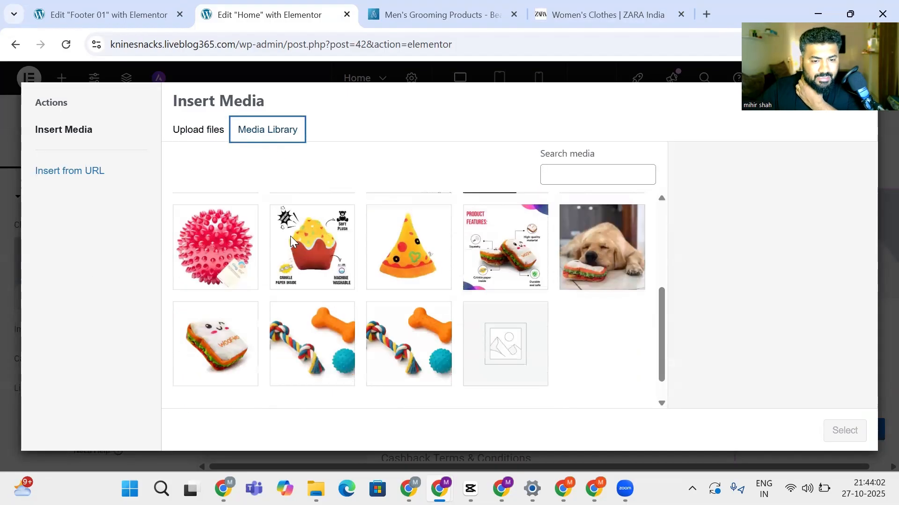
scroll(290, 236, "up", 5)
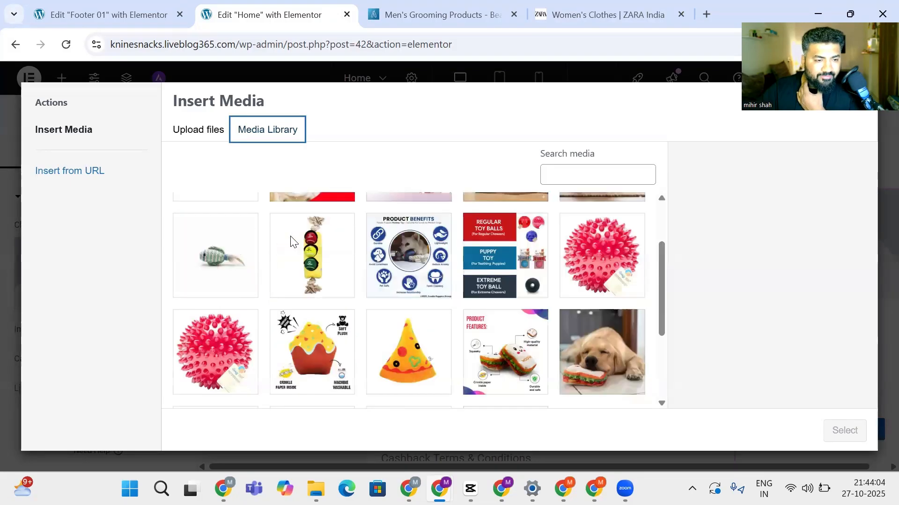
left_click(189, 237)
left_click(831, 438)
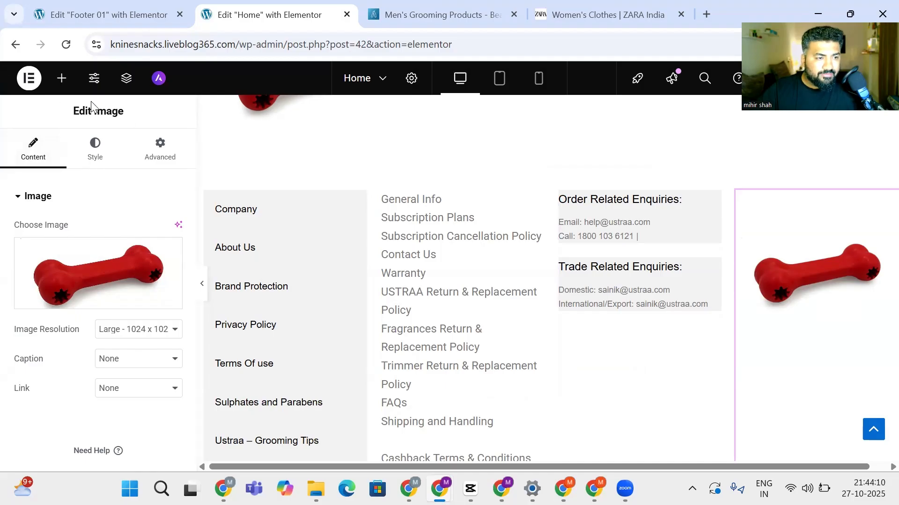
Add a Social Icons widget, found by searching 'soci', to the fourth footer column
left_click(62, 78)
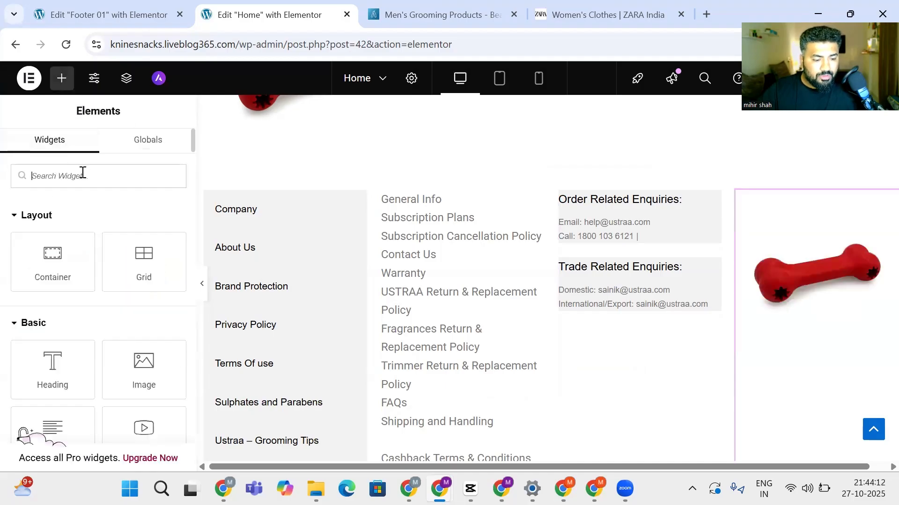
type("so")
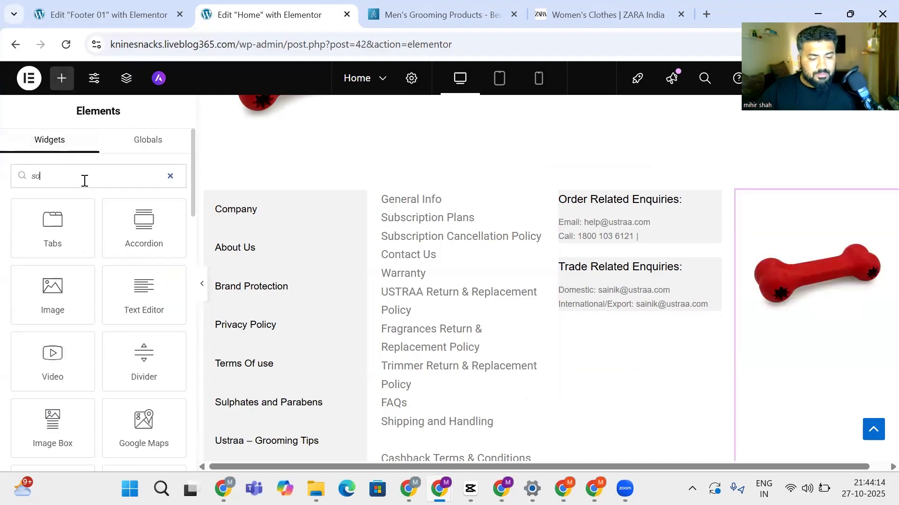
type("ci")
left_click_drag(40, 238, 820, 276)
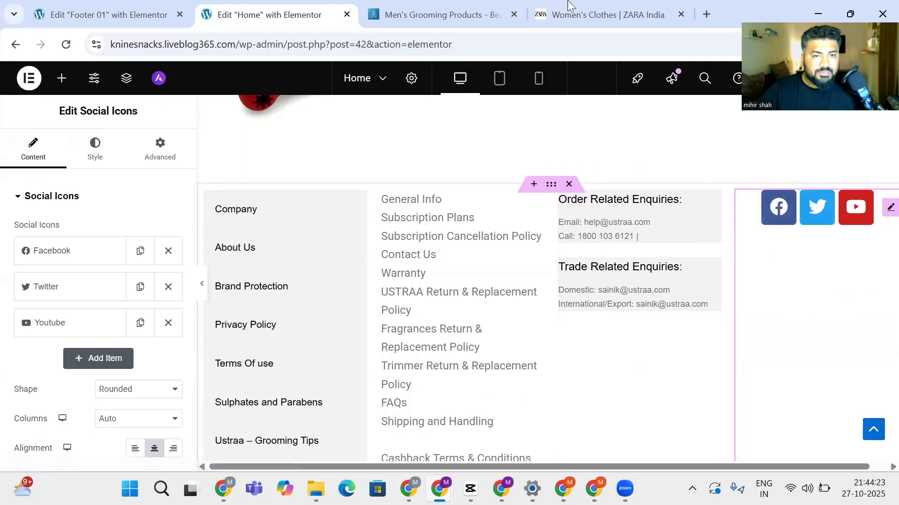
Compare with the Ustraa footer and the Footer 01 editor, then return to the Home page editor
left_click(465, 10)
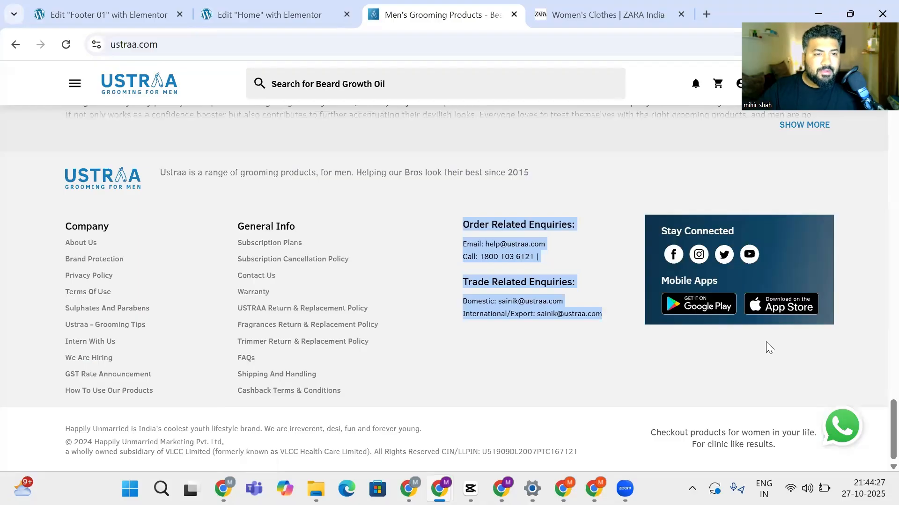
left_click(113, 14)
left_click(261, 7)
scroll(360, 256, "up", 6)
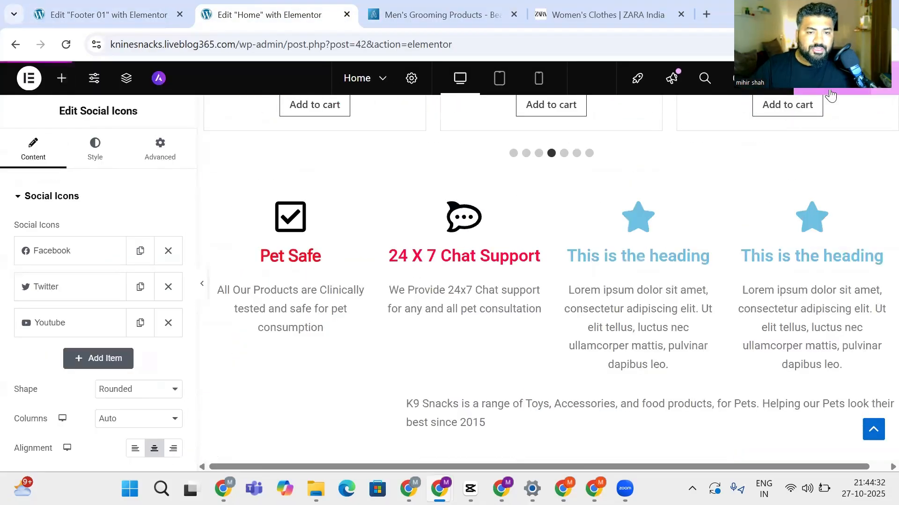
scroll(711, 244, "up", 6)
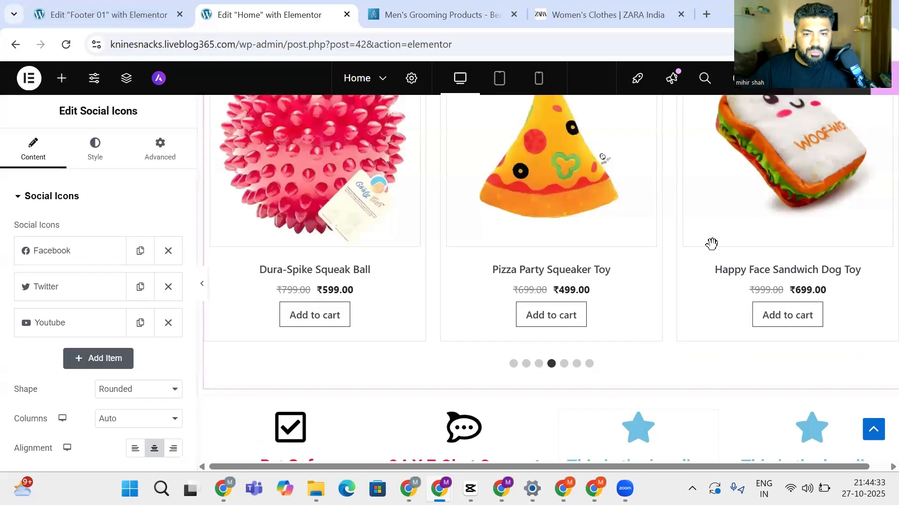
scroll(709, 248, "down", 4)
scroll(709, 250, "down", 6)
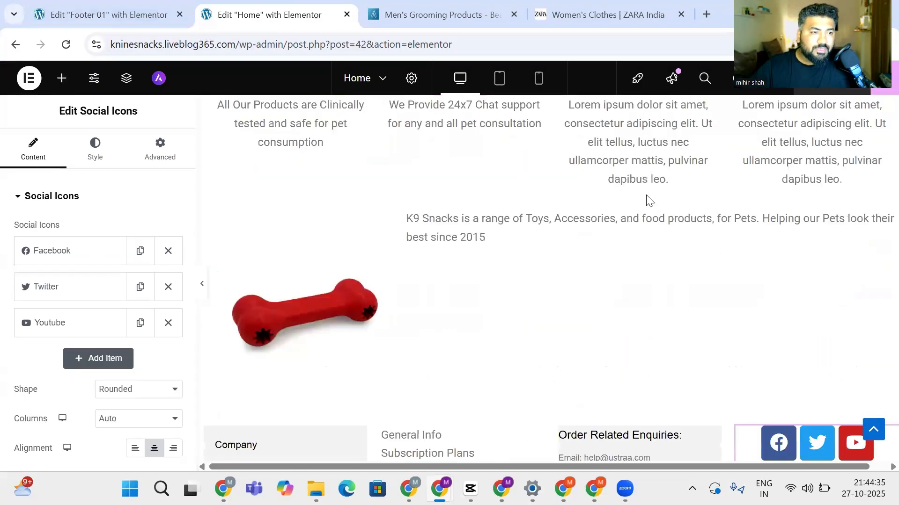
left_click(131, 7)
left_click(267, 16)
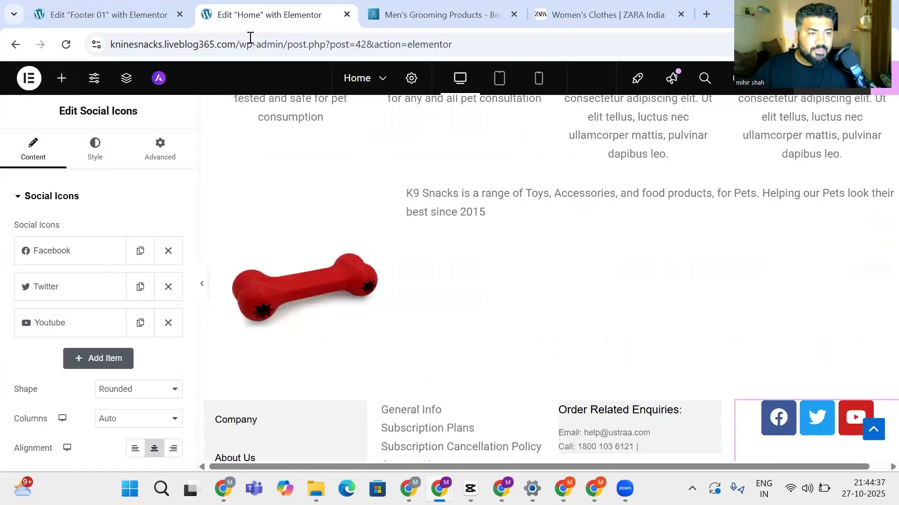
left_click_drag(237, 50, 95, 44)
key("ctrl+c")
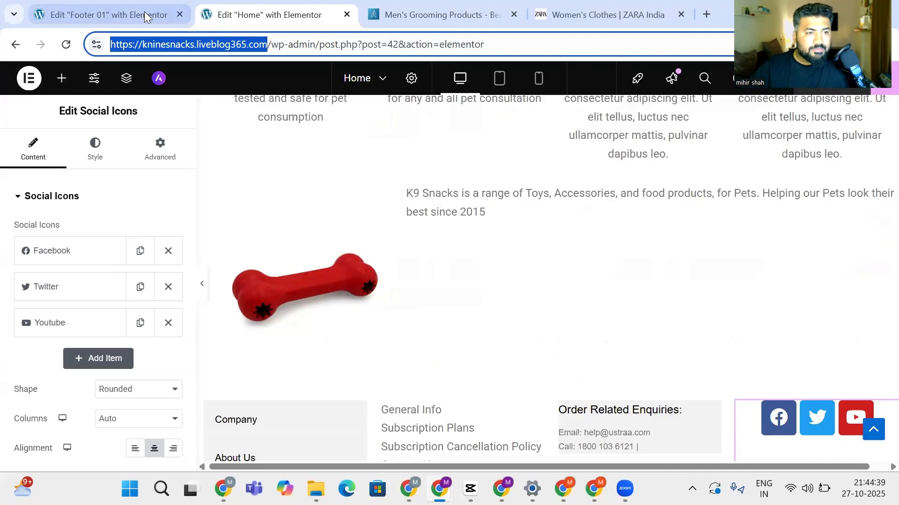
Paste the copied kninesnacks site address into the Ustraa tab and load the live site
left_click(442, 7)
left_click(386, 40)
key("ctrl+v")
key("Return")
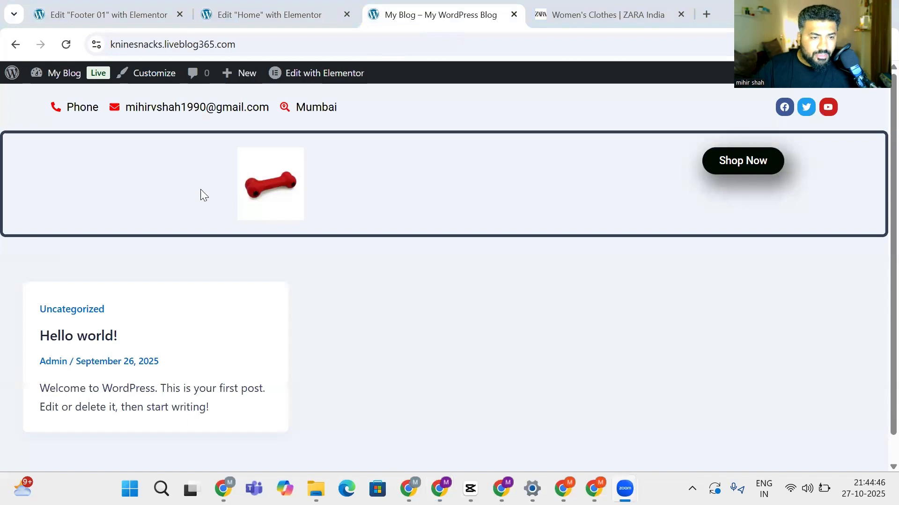
Test the Shop Now button on the live home page, which only goes to '#'
scroll(16, 247, "down", 1)
scroll(188, 294, "up", 1)
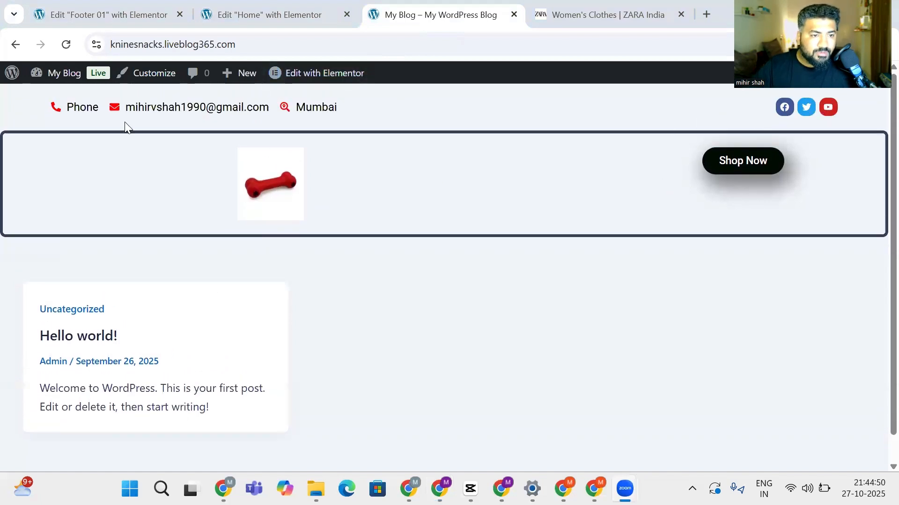
mouse_move(69, 75)
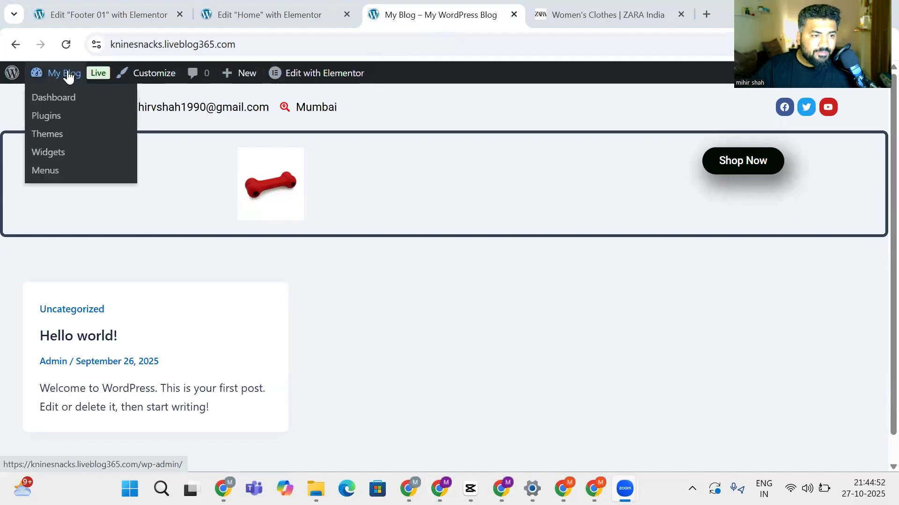
scroll(404, 368, "down", 1)
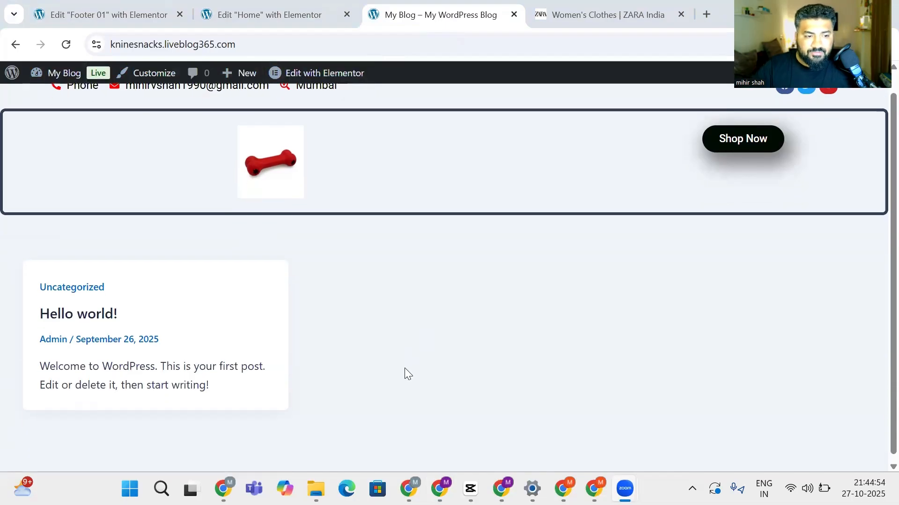
scroll(405, 368, "up", 1)
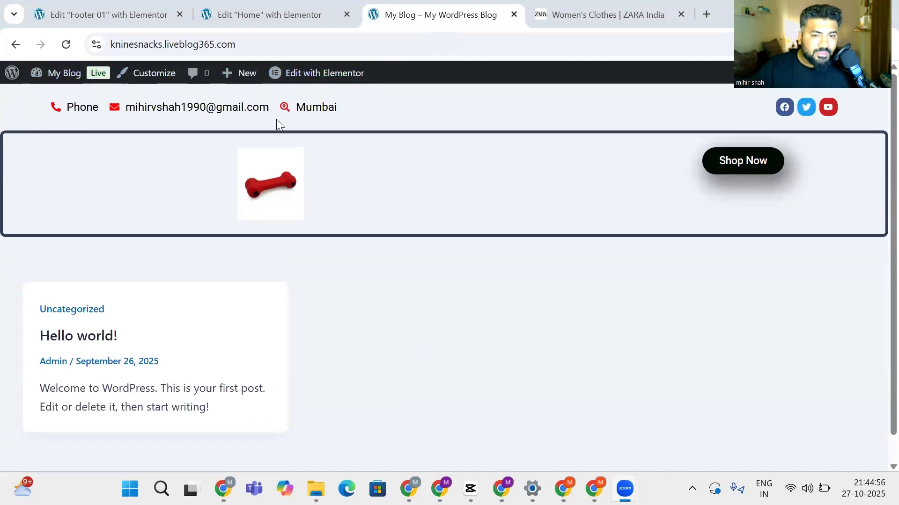
left_click(742, 171)
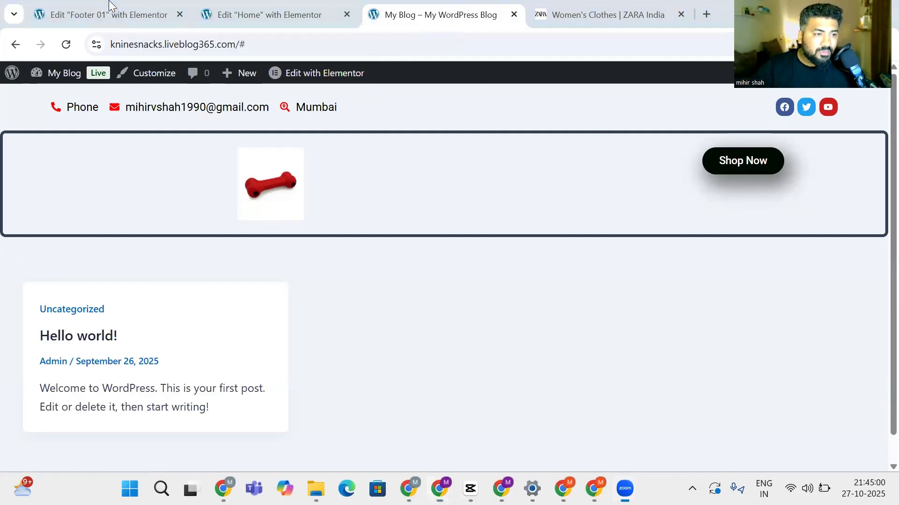
Glance at the Home and Footer 01 editors, then return to the live site
left_click(251, 13)
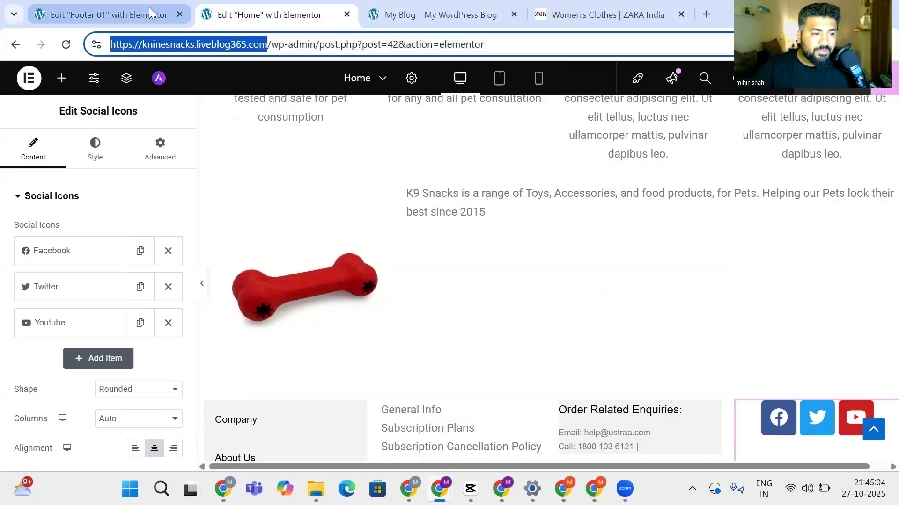
left_click(140, 11)
left_click(406, 6)
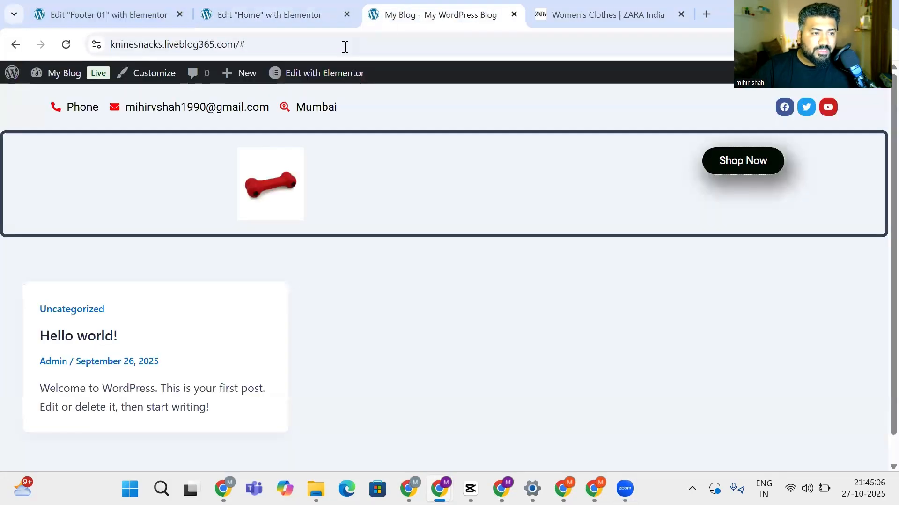
Replace '#' with 'wp-admin' in the address to reach the dashboard and open All Pages
left_click(250, 46)
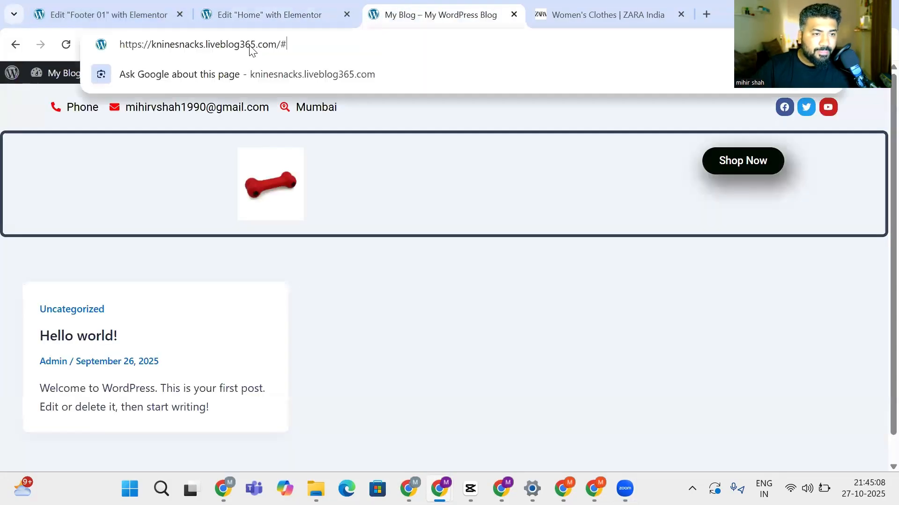
key("BackSpace")
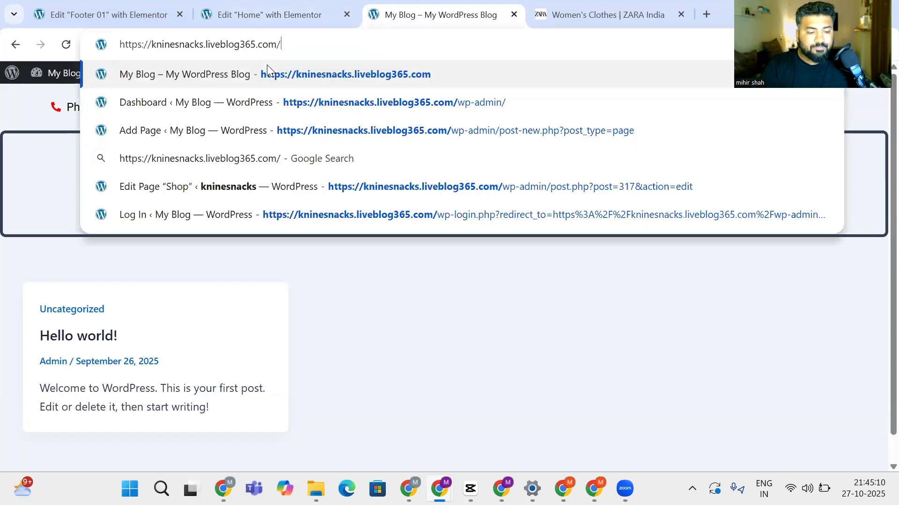
type("wp-adm")
type("in")
key("Return")
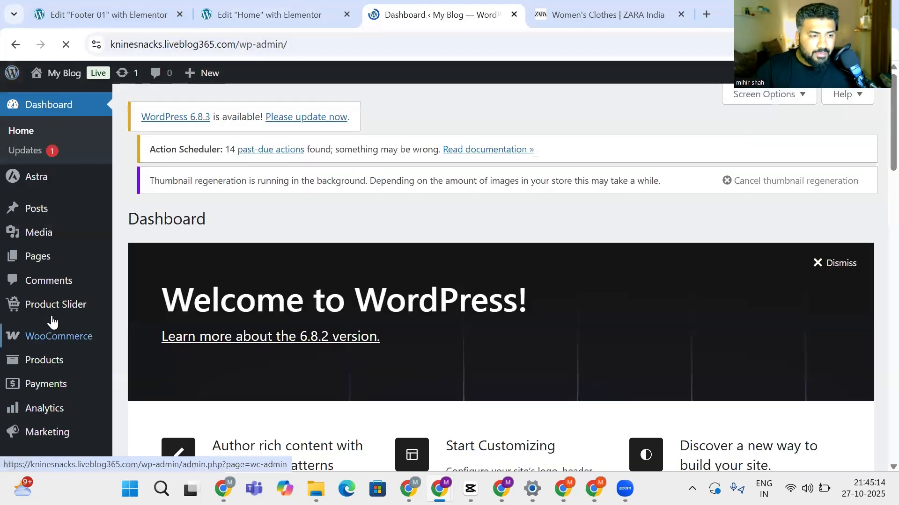
mouse_move(48, 257)
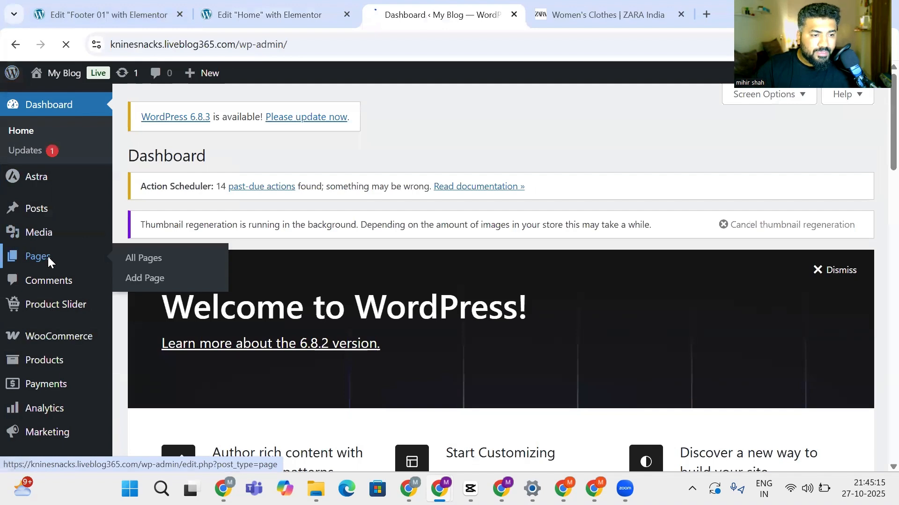
left_click(150, 257)
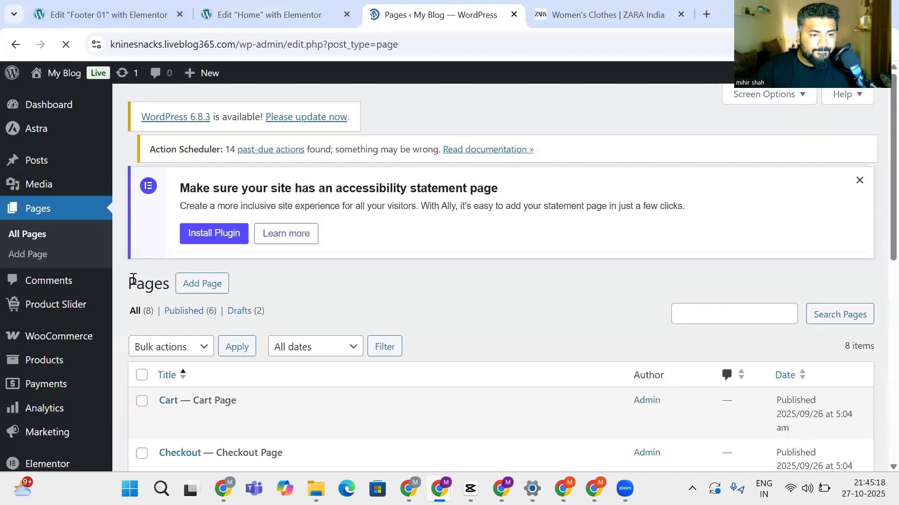
Open the Shop page for editing, glance at the Home and Footer 01 editors, then return to the list
scroll(253, 291, "down", 2)
scroll(252, 291, "down", 3)
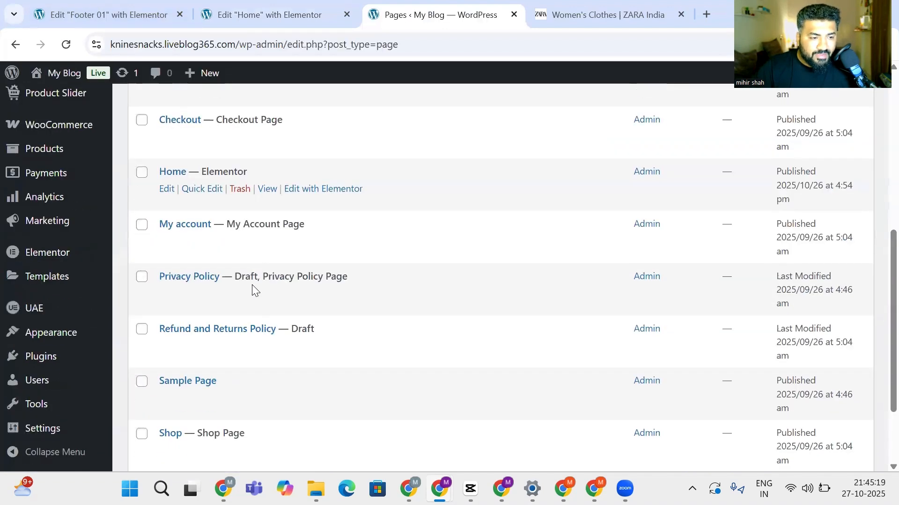
left_click(169, 435)
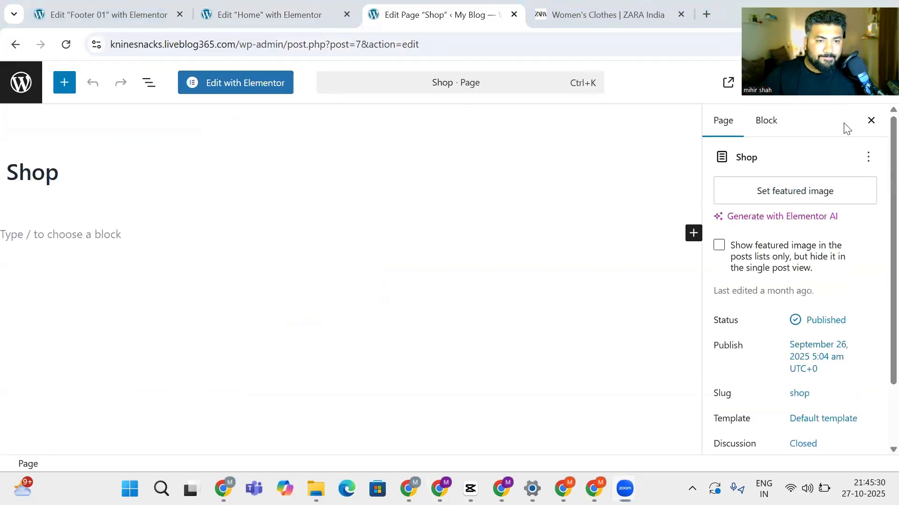
left_click(247, 6)
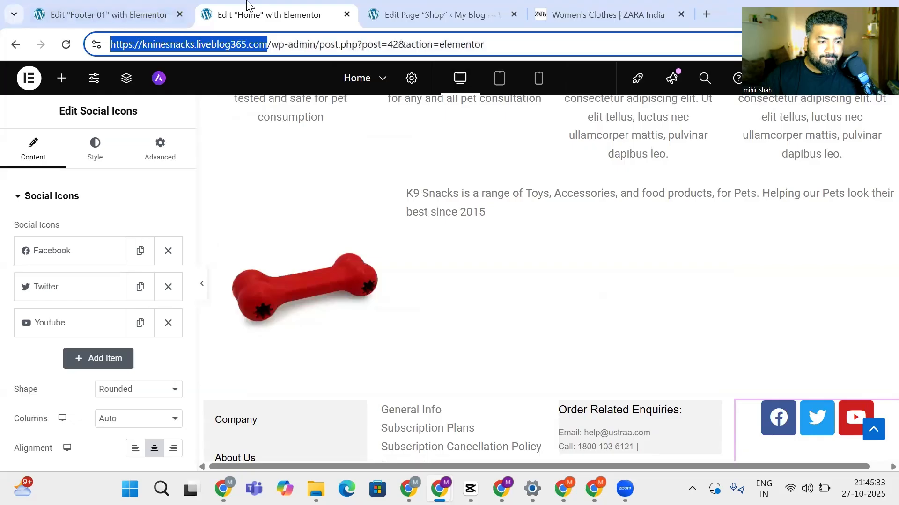
left_click(110, 6)
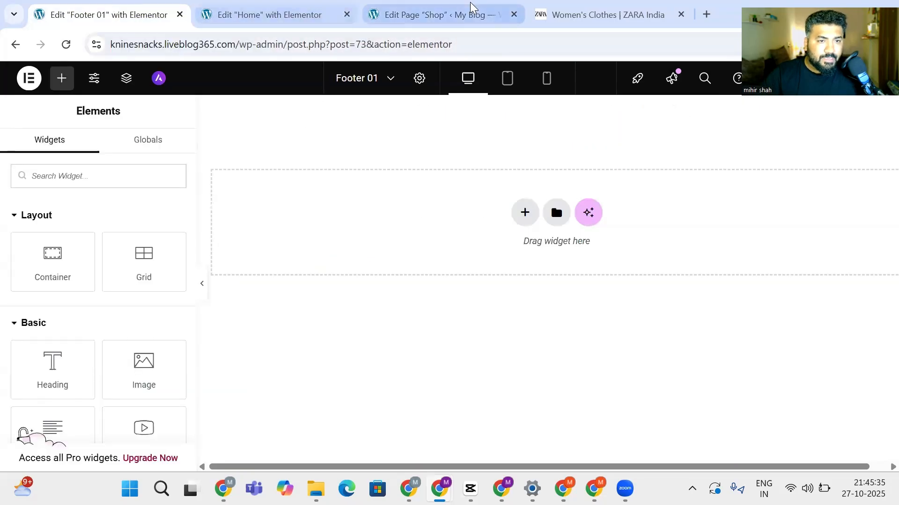
left_click(471, 6)
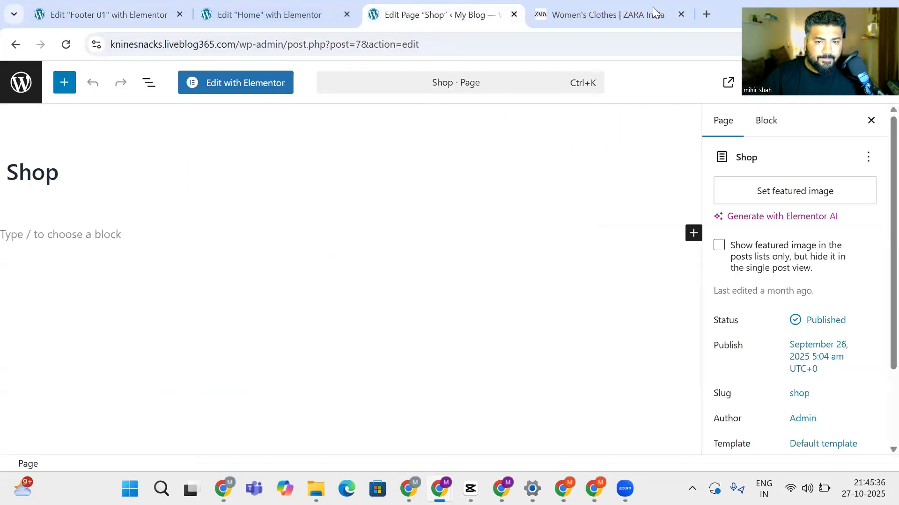
left_click(15, 44)
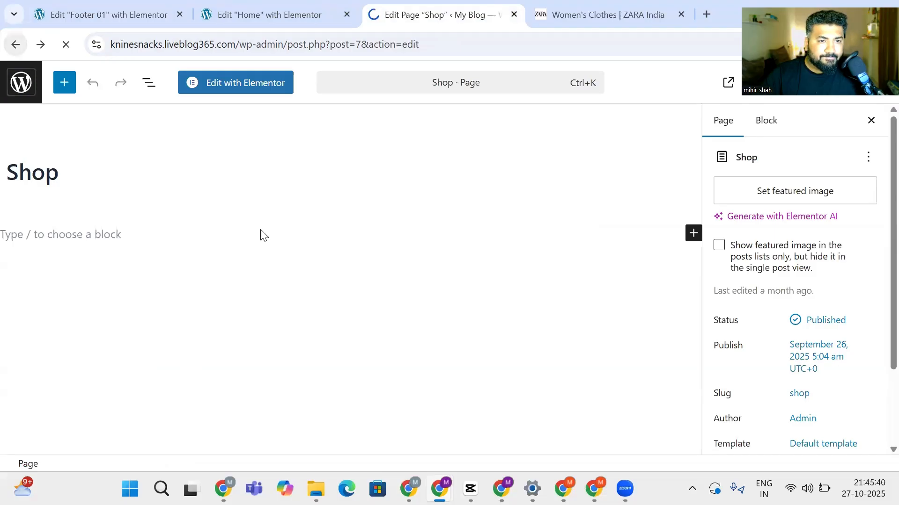
Open the Home page for editing, then go back to the pages list
scroll(247, 296, "down", 4)
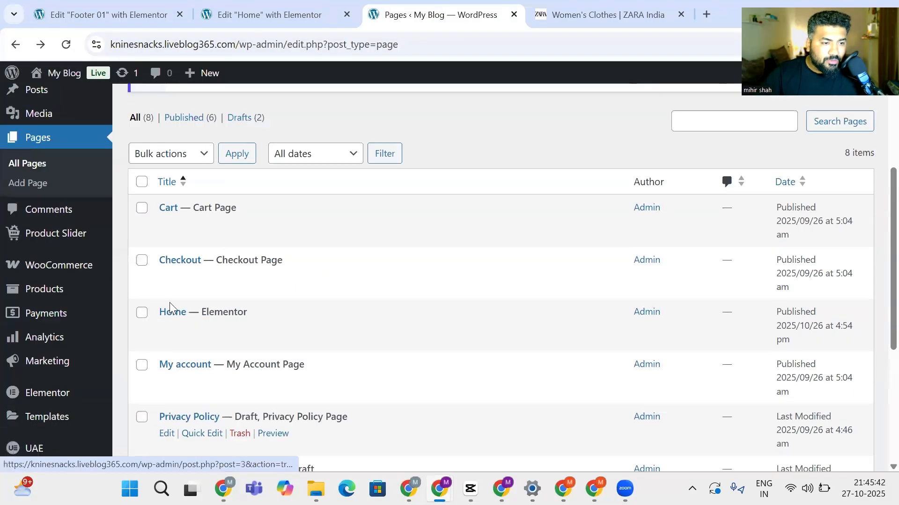
left_click(172, 313)
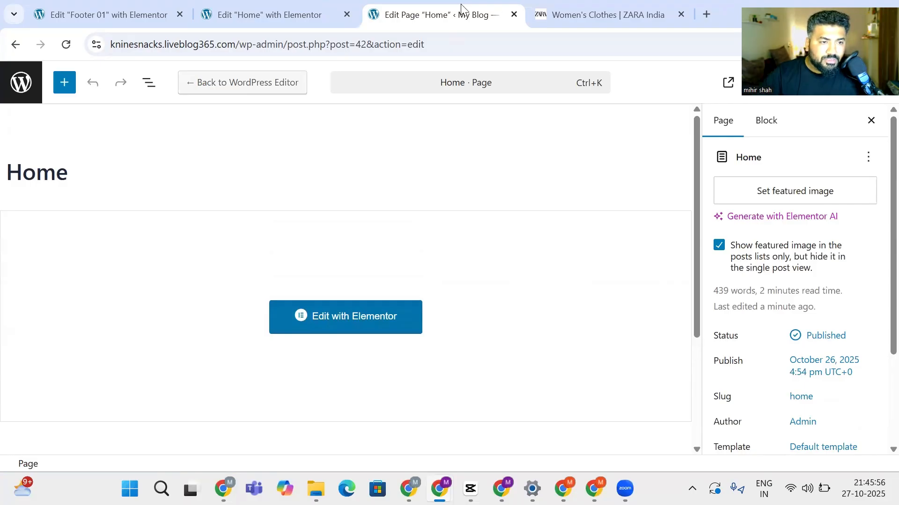
left_click(15, 47)
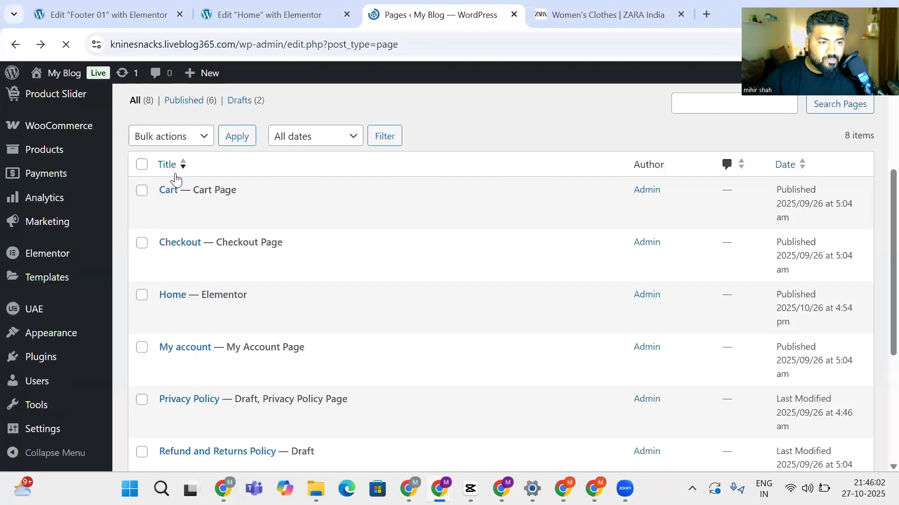
Scroll through the Pages list from Cart to Shop
scroll(249, 302, "down", 3)
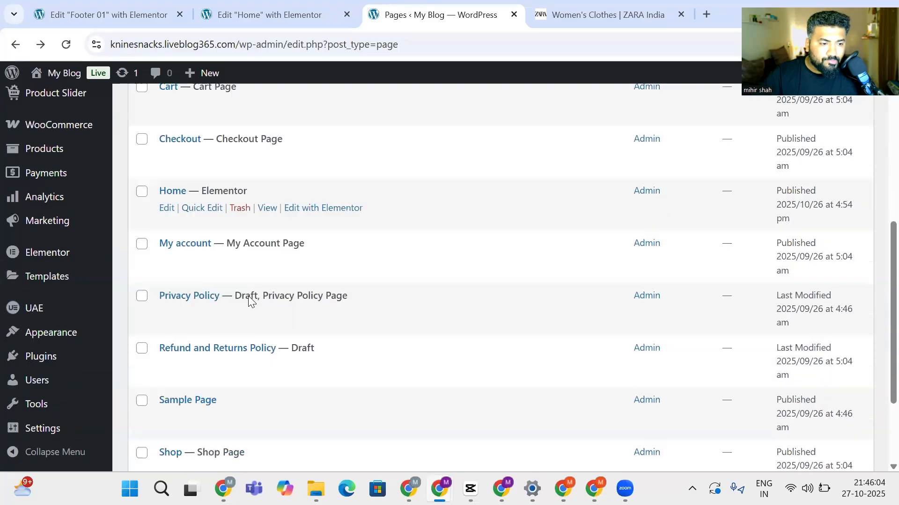
scroll(248, 302, "down", 2)
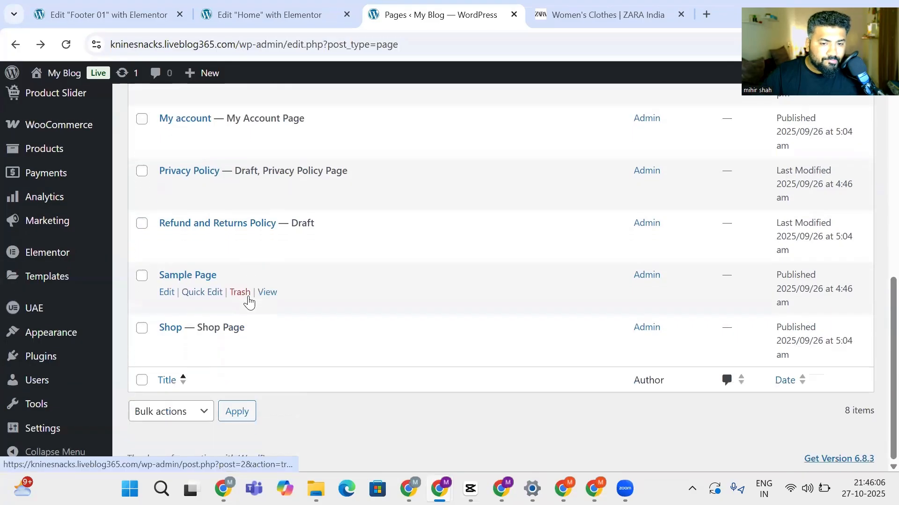
scroll(248, 302, "up", 3)
scroll(248, 302, "up", 3)
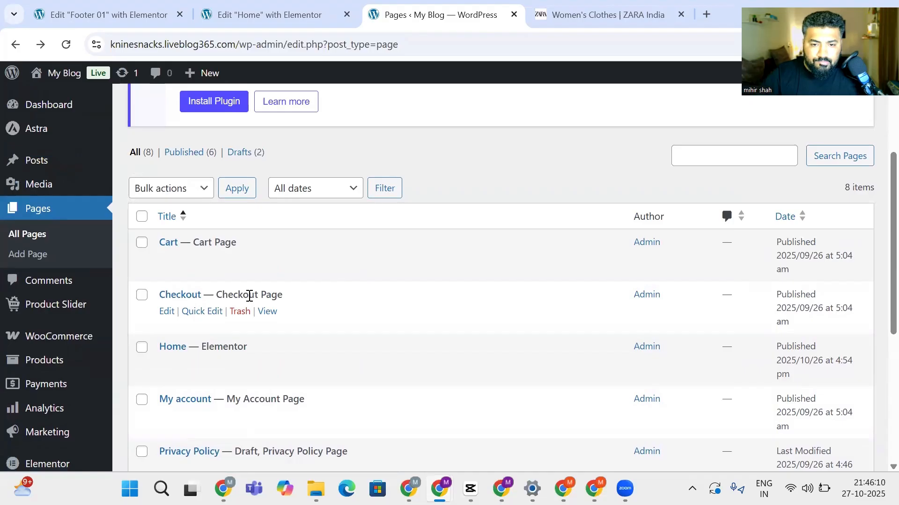
scroll(249, 296, "up", 1)
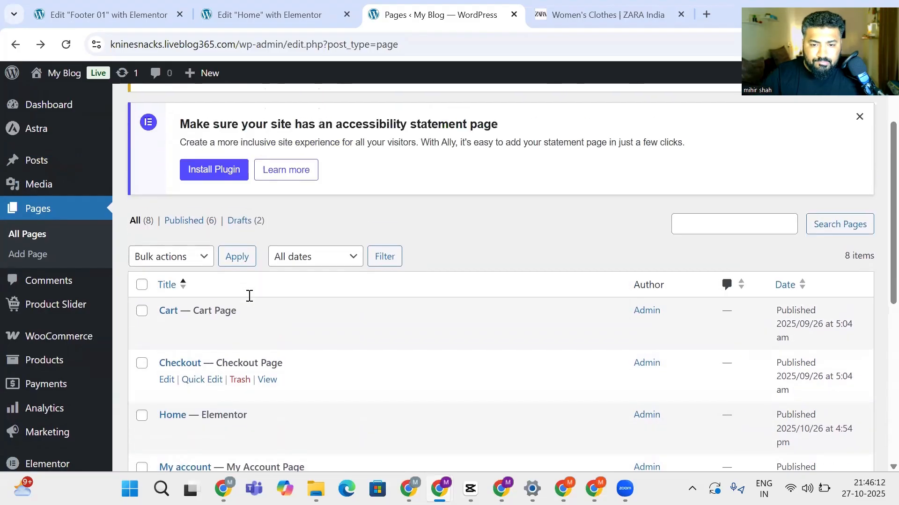
scroll(249, 295, "down", 5)
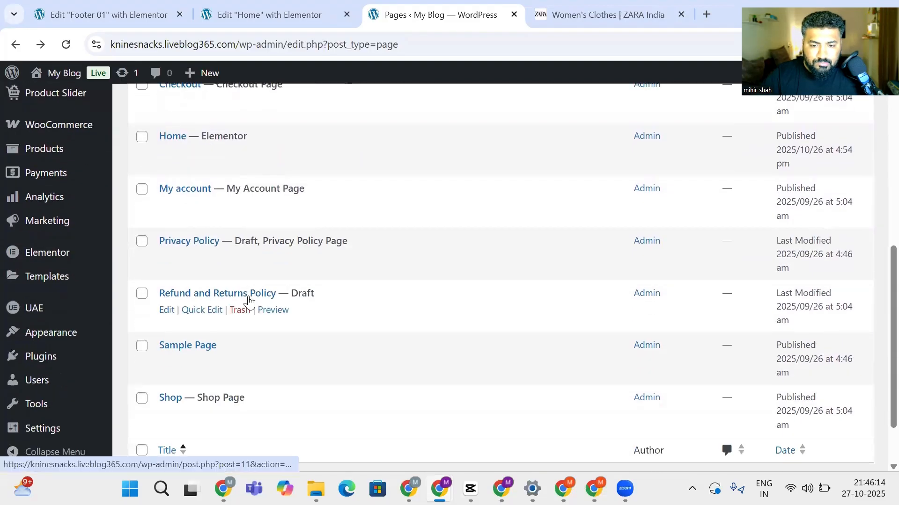
scroll(249, 302, "down", 2)
scroll(249, 302, "up", 6)
scroll(249, 302, "up", 4)
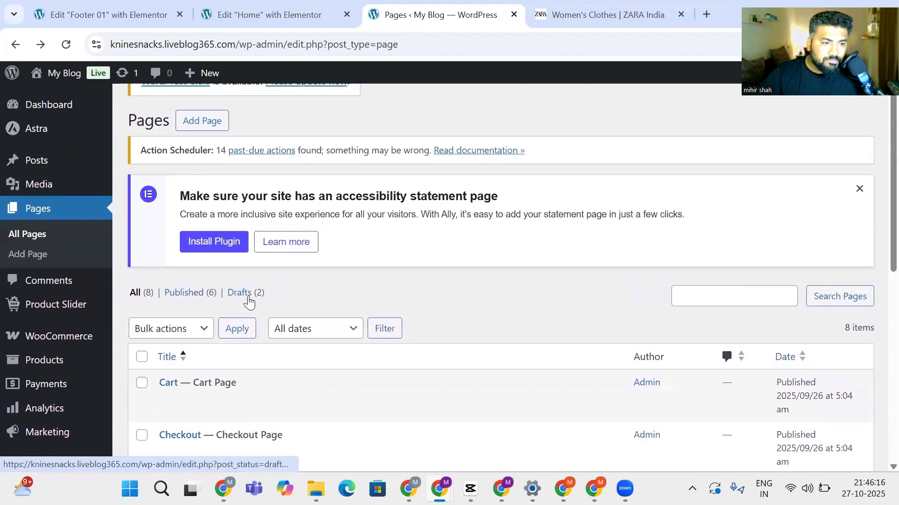
scroll(249, 301, "down", 3)
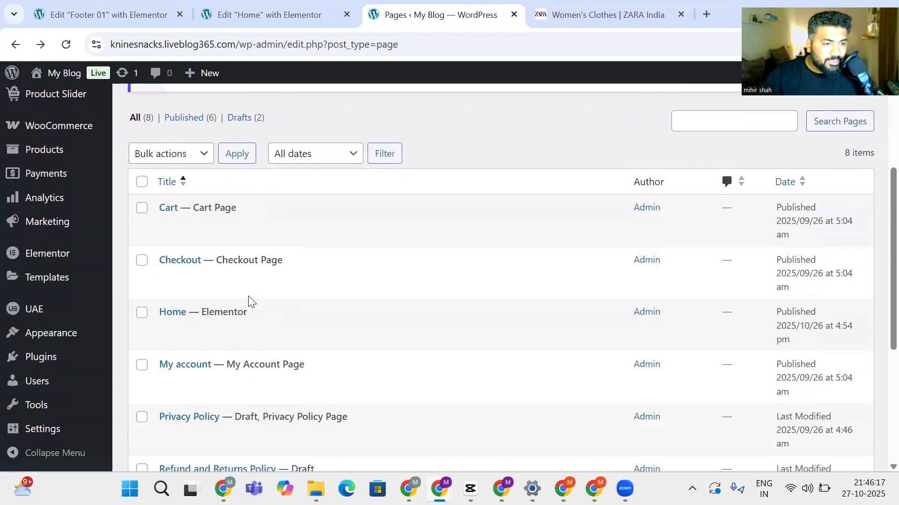
scroll(249, 302, "down", 2)
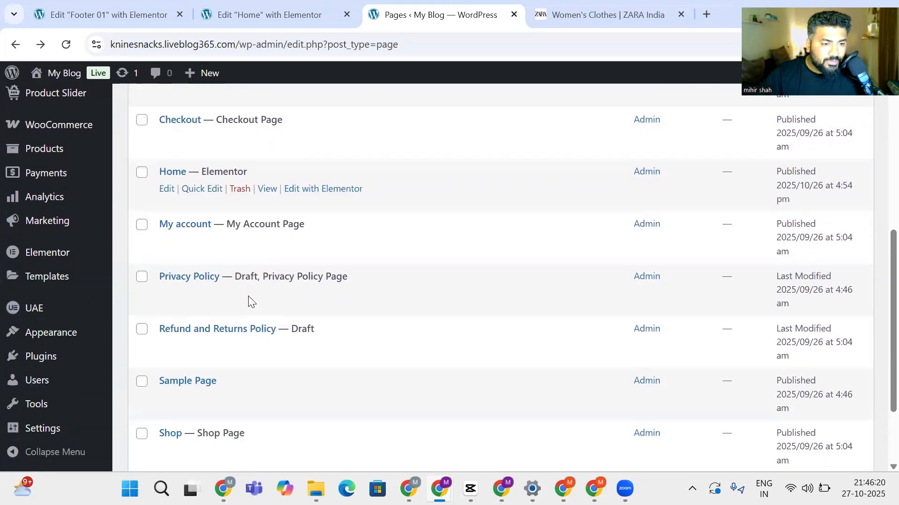
Open the My account, Shop, Sample Page and Home editors in new tabs
left_click(187, 227, "ctrl")
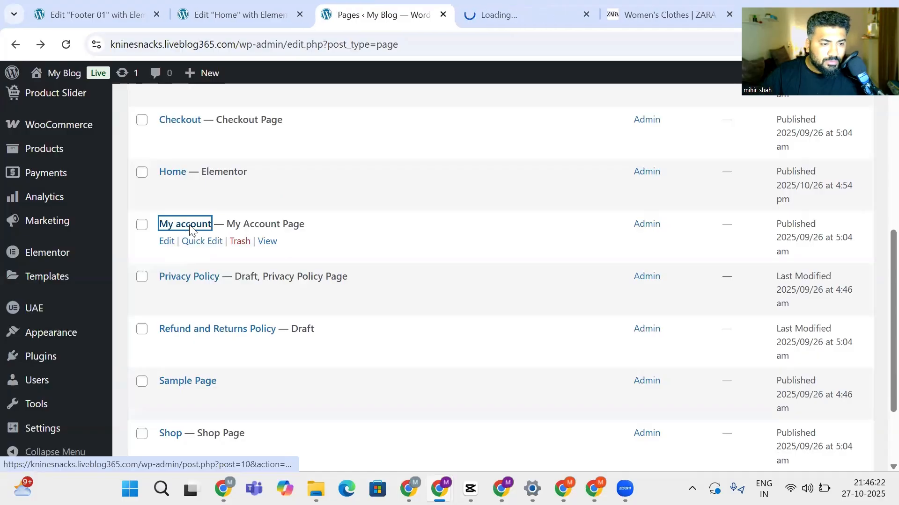
left_click(192, 227, "ctrl")
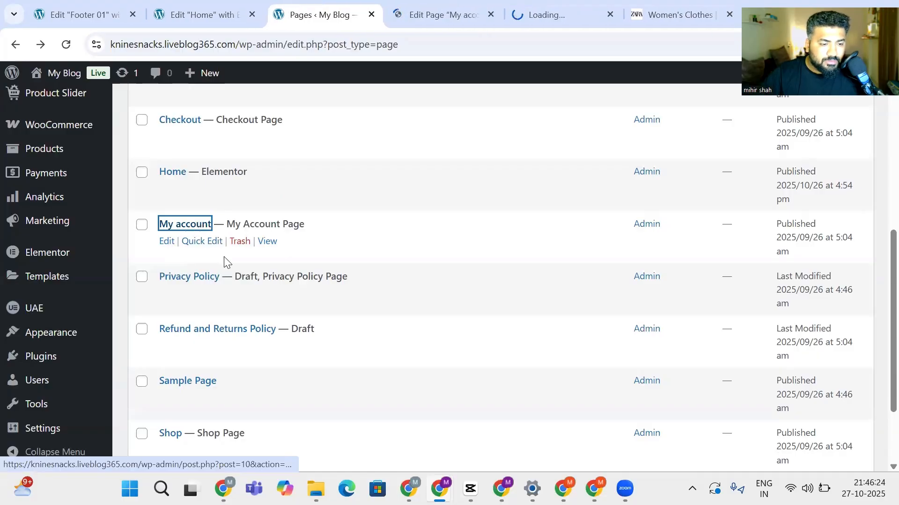
scroll(208, 316, "down", 1)
left_click(169, 363, "ctrl")
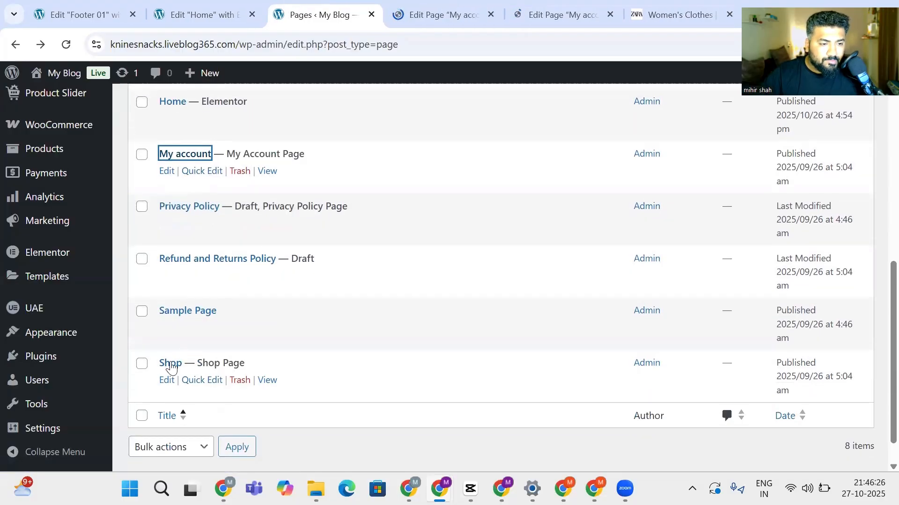
left_click(198, 312, "ctrl")
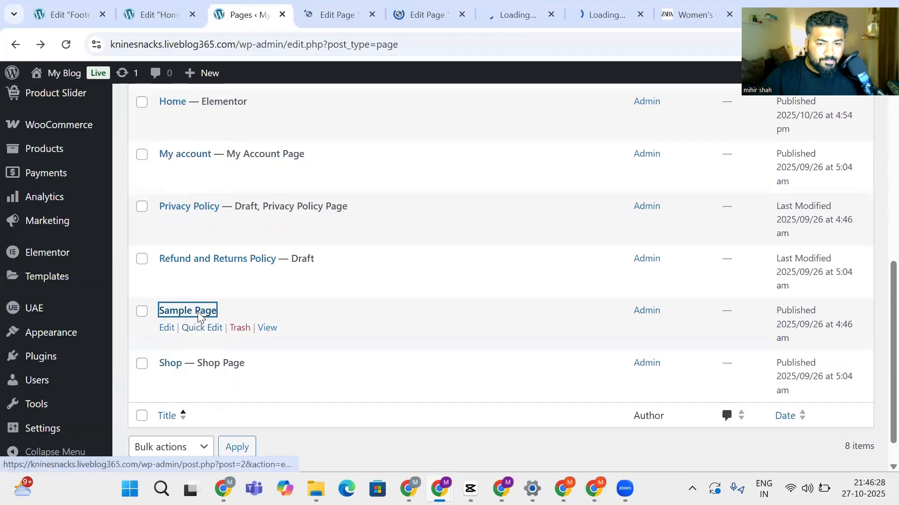
scroll(198, 318, "up", 1)
scroll(198, 318, "up", 4)
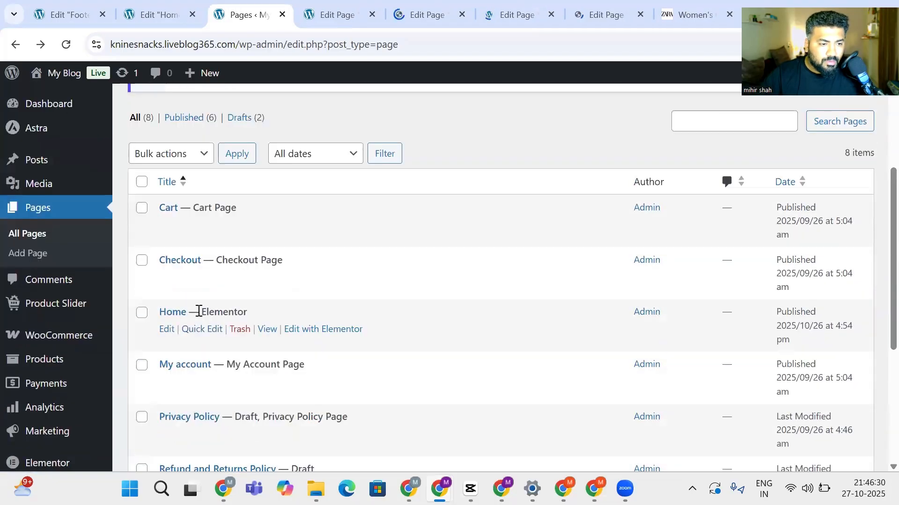
left_click(174, 312, "ctrl")
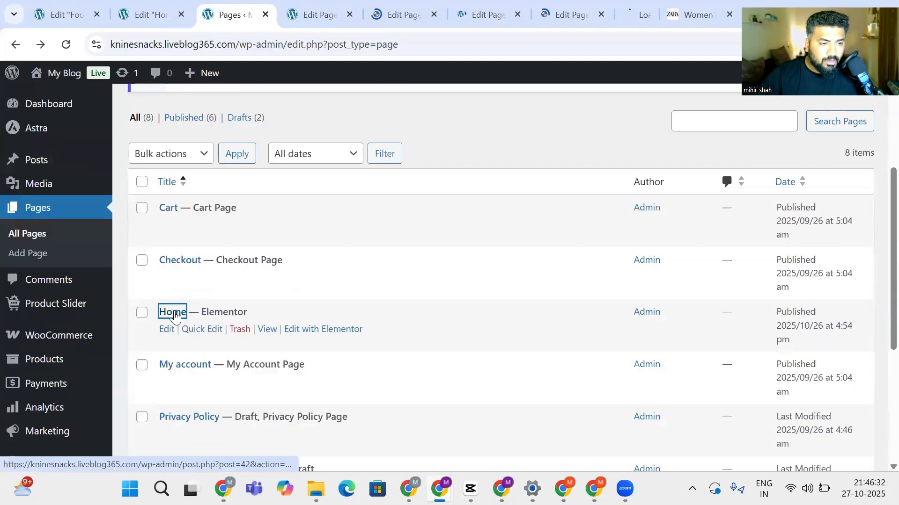
Cycle through the open page editors from My account to the Home page editor
left_click(301, 14)
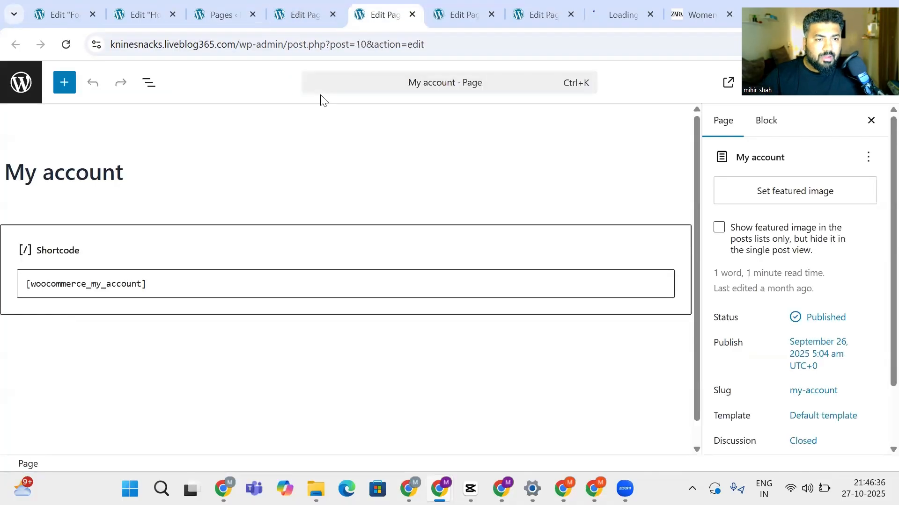
key("ctrl+Tab")
key("ctrl+Tab")
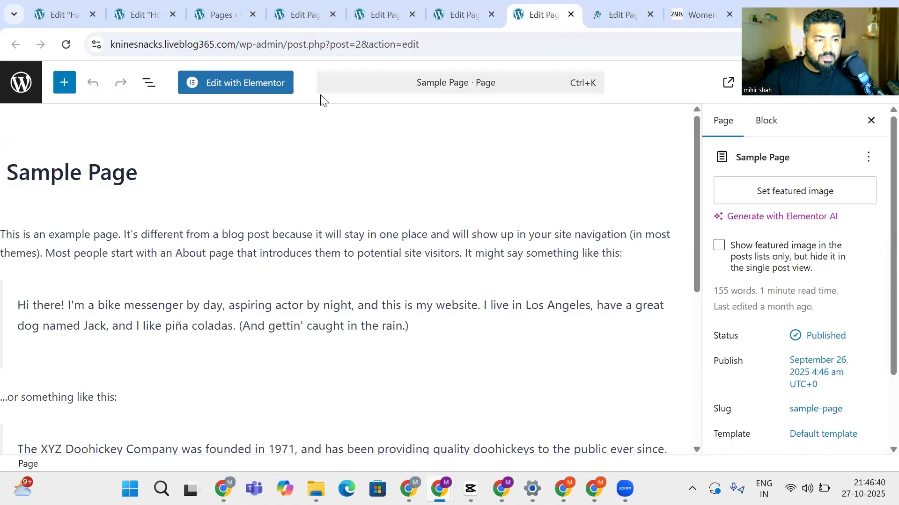
key("ctrl+Tab")
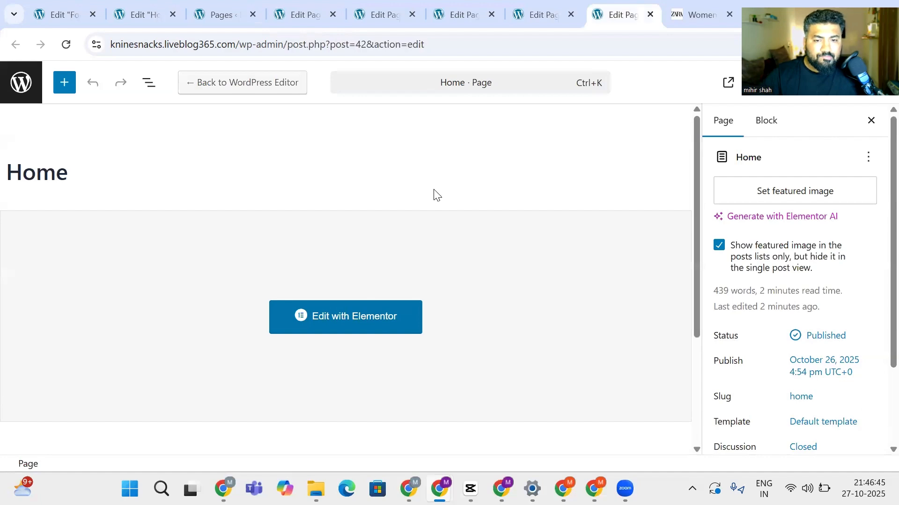
scroll(786, 237, "down", 3)
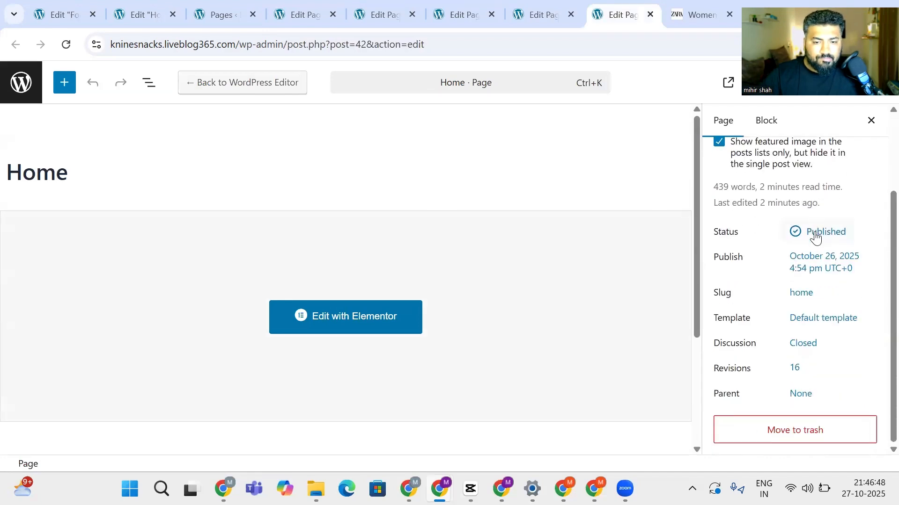
scroll(814, 238, "up", 3)
From the Home page editor, choose View Page under the Publish options to open the live page
left_click(61, 13)
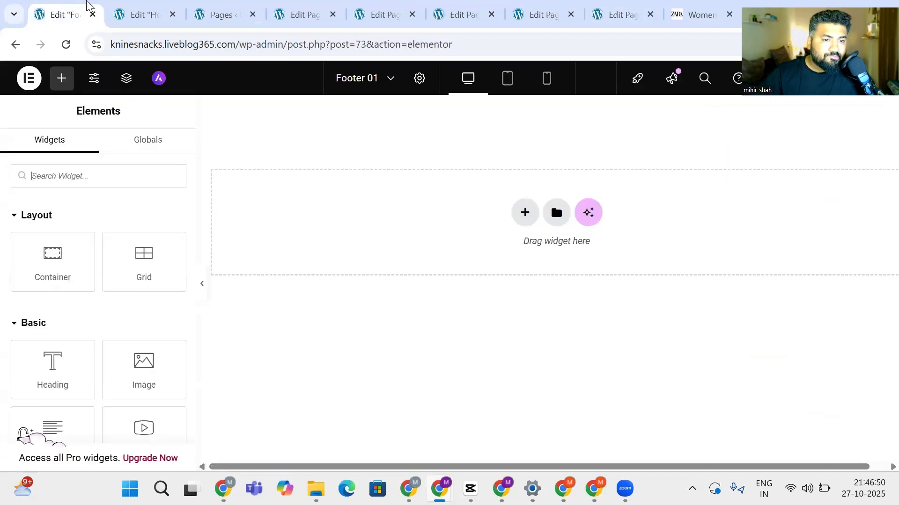
left_click(129, 7)
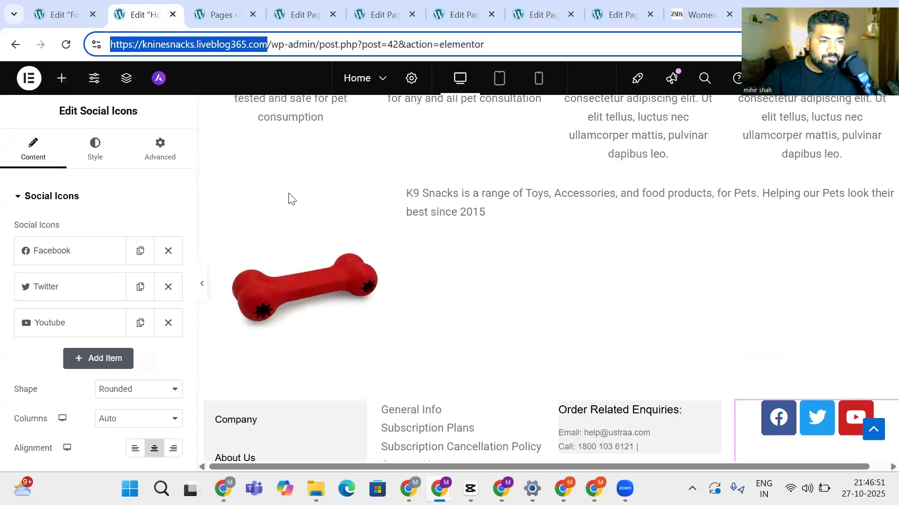
scroll(288, 193, "up", 15)
scroll(288, 192, "up", 4)
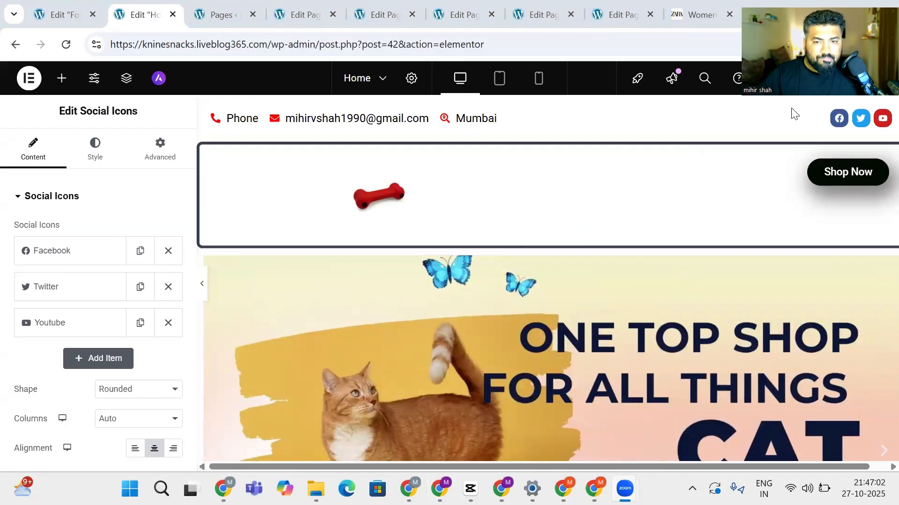
left_click_drag(682, 8, 540, 1)
left_click(884, 77)
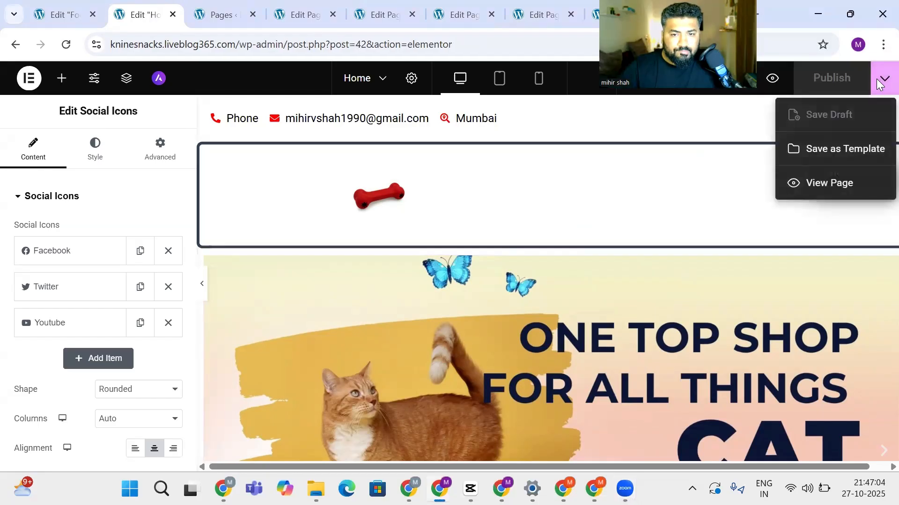
left_click(828, 184)
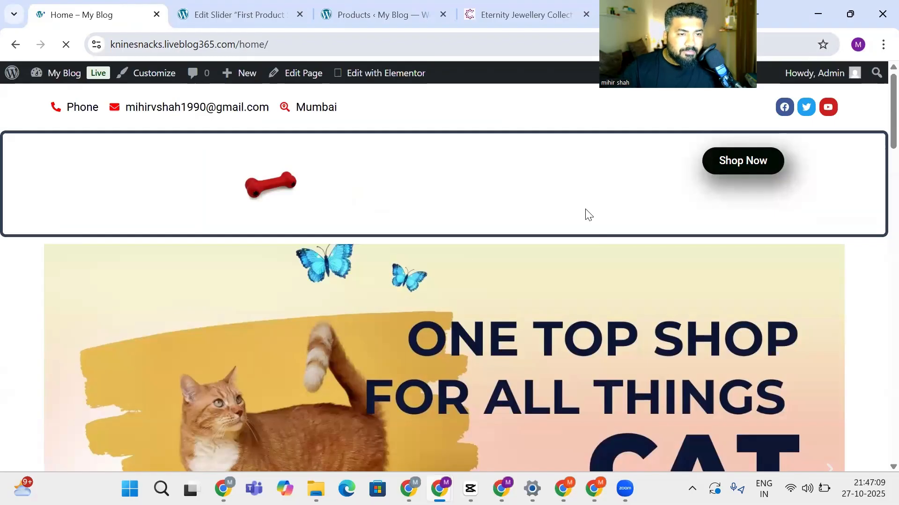
scroll(405, 159, "down", 8)
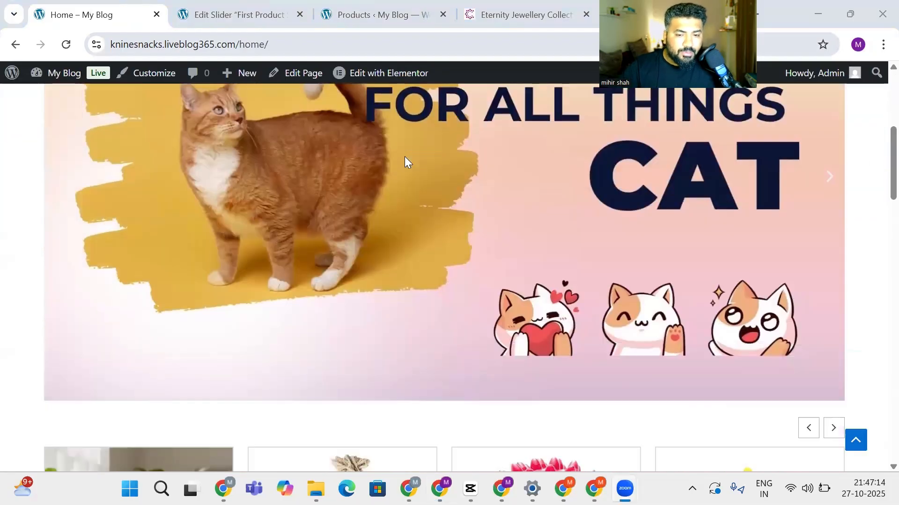
scroll(405, 159, "down", 15)
scroll(405, 161, "up", 10)
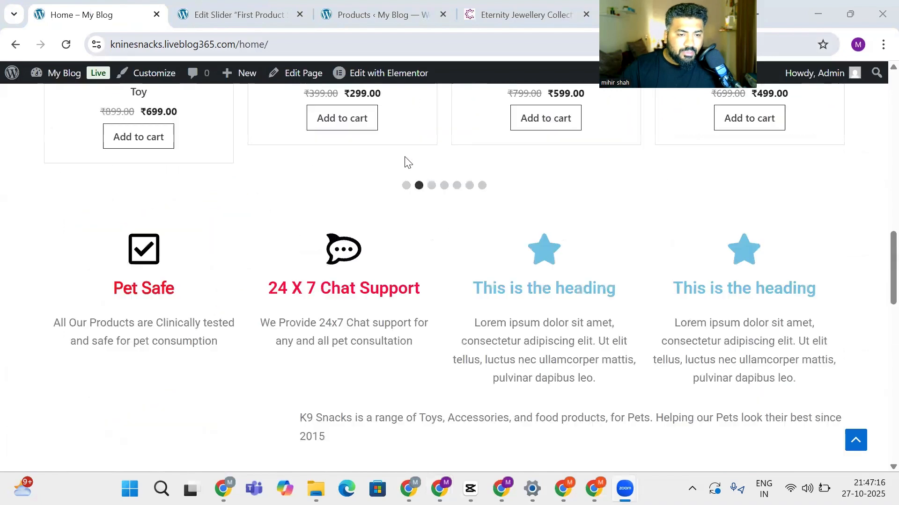
scroll(404, 159, "up", 8)
scroll(814, 124, "up", 2)
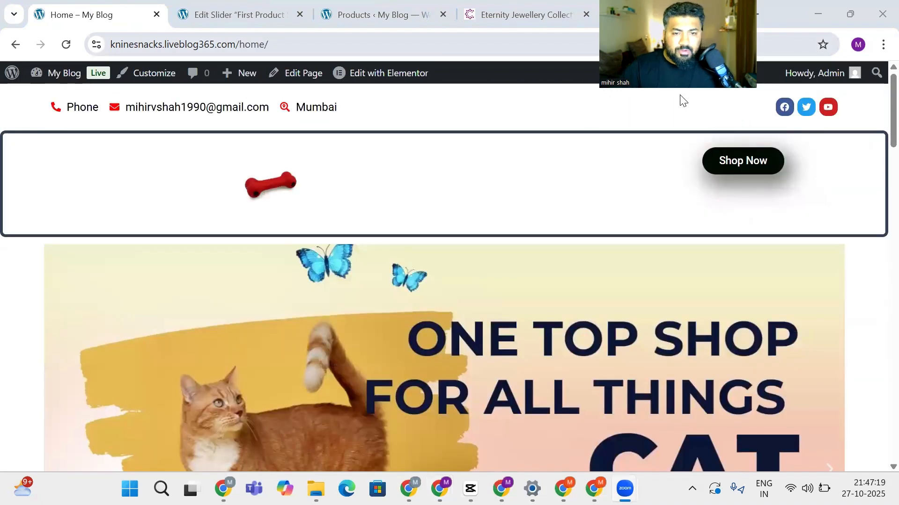
scroll(403, 172, "down", 7)
scroll(412, 229, "down", 6)
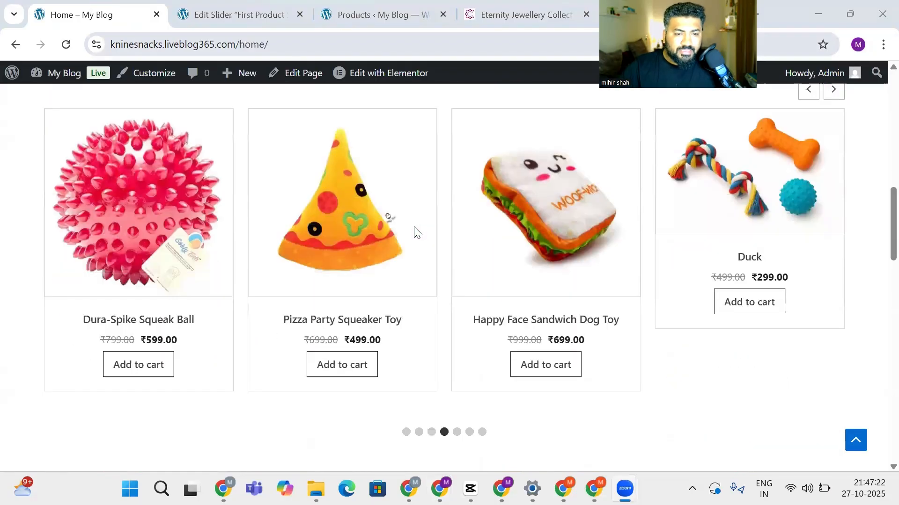
scroll(636, 225, "down", 5)
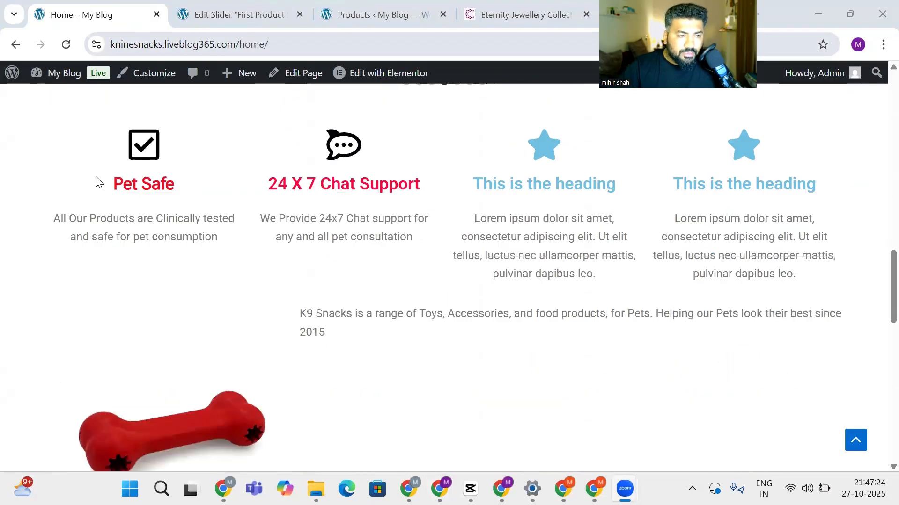
scroll(395, 255, "down", 3)
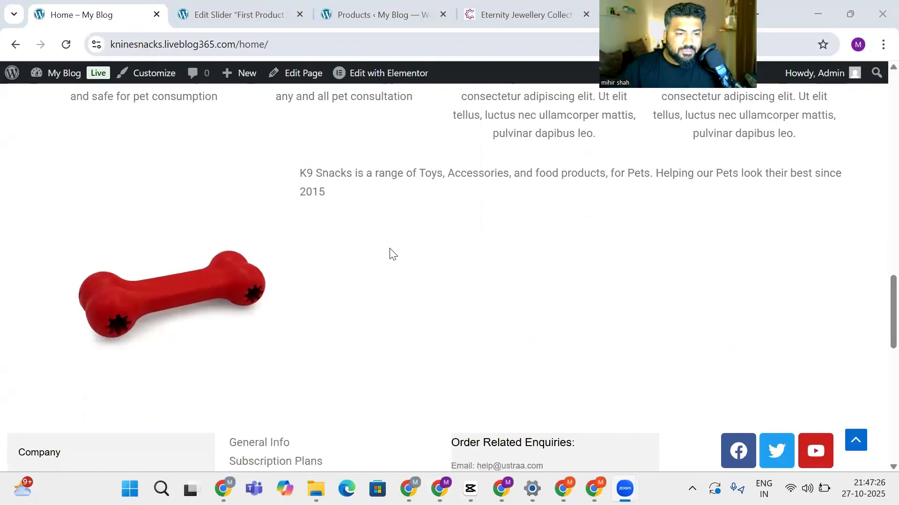
scroll(363, 293, "down", 4)
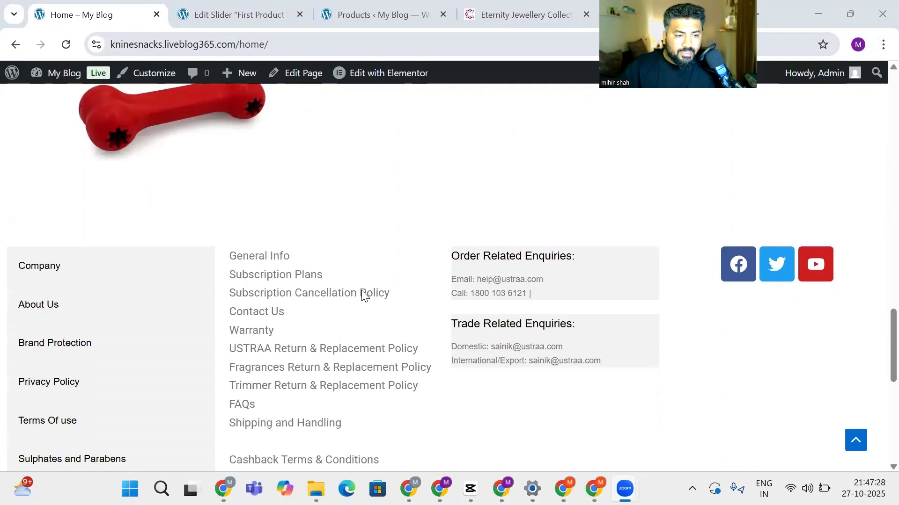
scroll(432, 285, "down", 6)
scroll(432, 285, "up", 4)
scroll(431, 285, "down", 6)
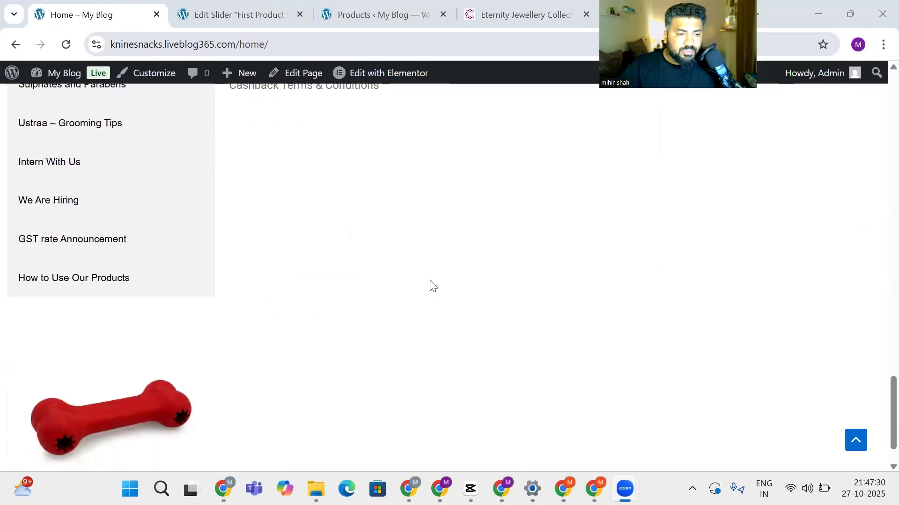
scroll(431, 285, "up", 1)
scroll(432, 285, "down", 2)
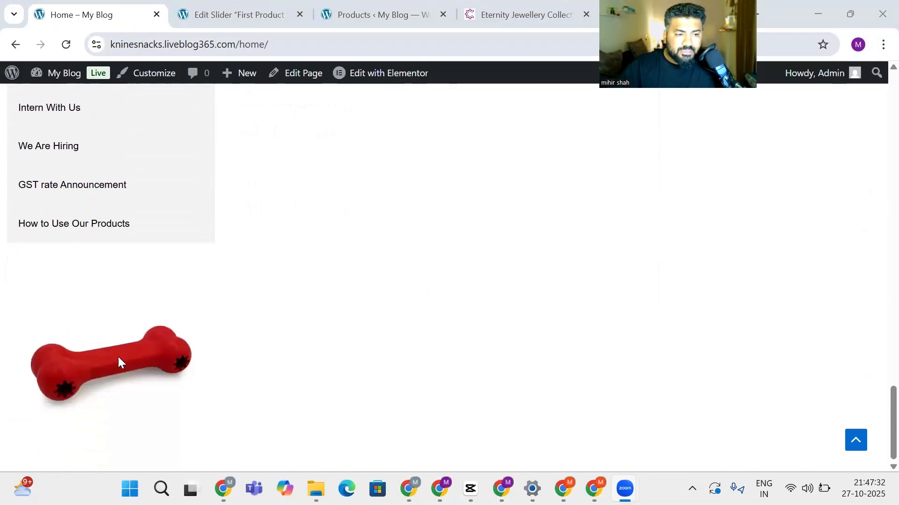
scroll(130, 355, "up", 6)
scroll(753, 215, "up", 3)
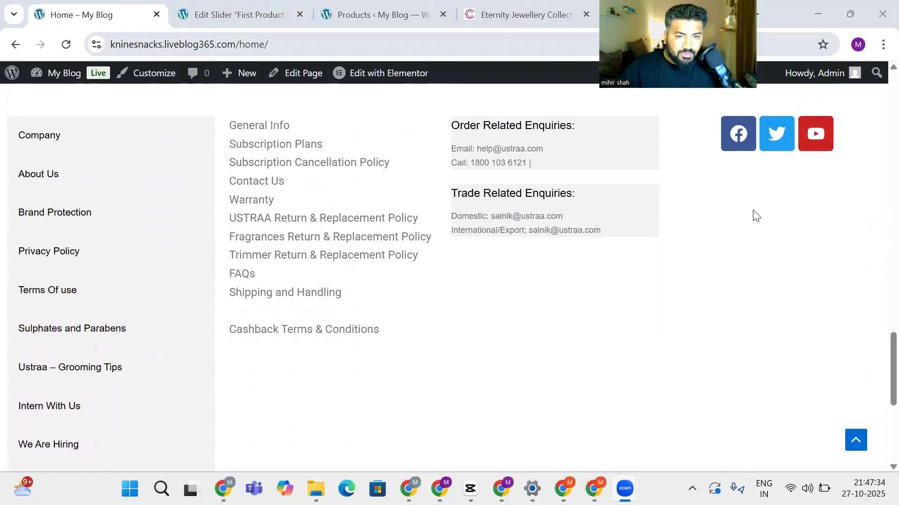
scroll(564, 323, "down", 8)
scroll(565, 323, "up", 15)
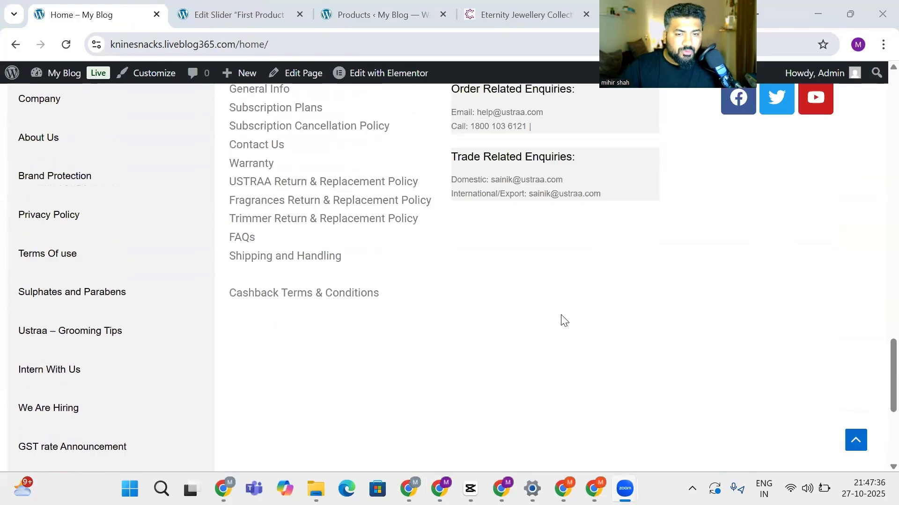
scroll(561, 307, "up", 12)
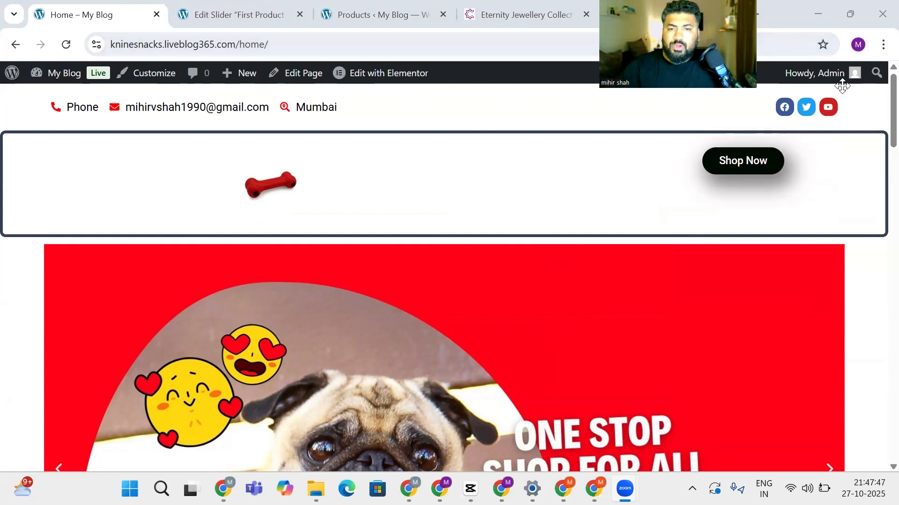
left_click_drag(737, 64, 842, 86)
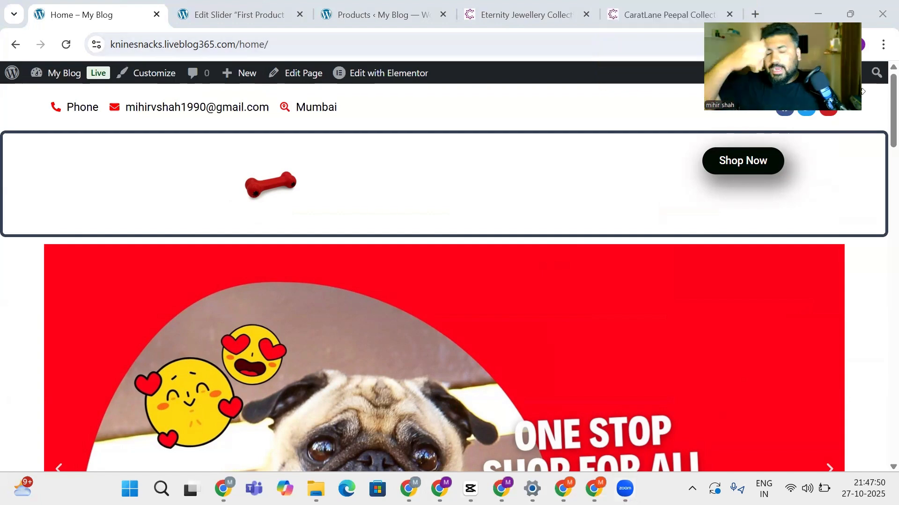